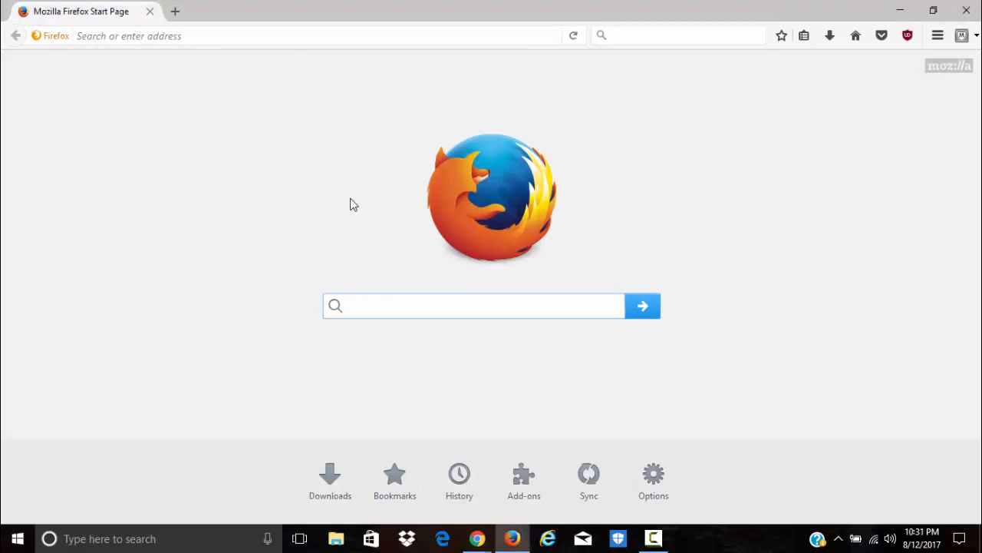
# Step: Search the web for the tutor's name plus "appspot" and open the Samdom For Peace tutorial site from the results
pyautogui.click(261, 34)
pyautogui.write('sa')
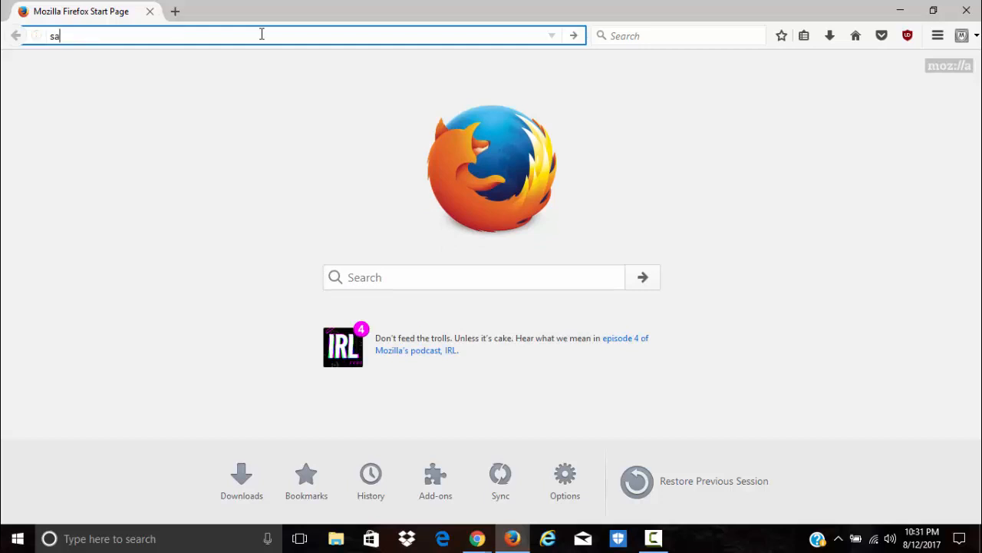
pyautogui.write('muel chukwuemek')
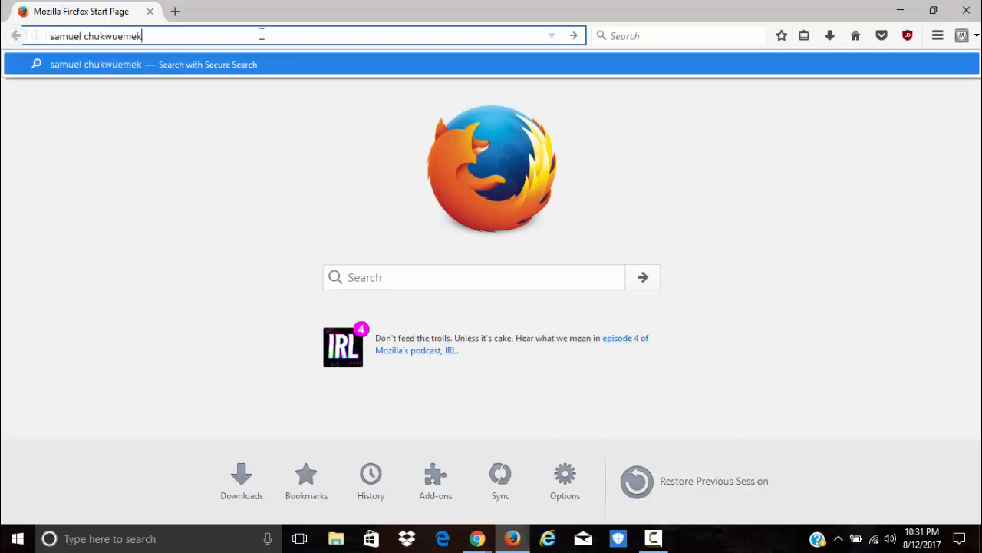
pyautogui.write('a appspot')
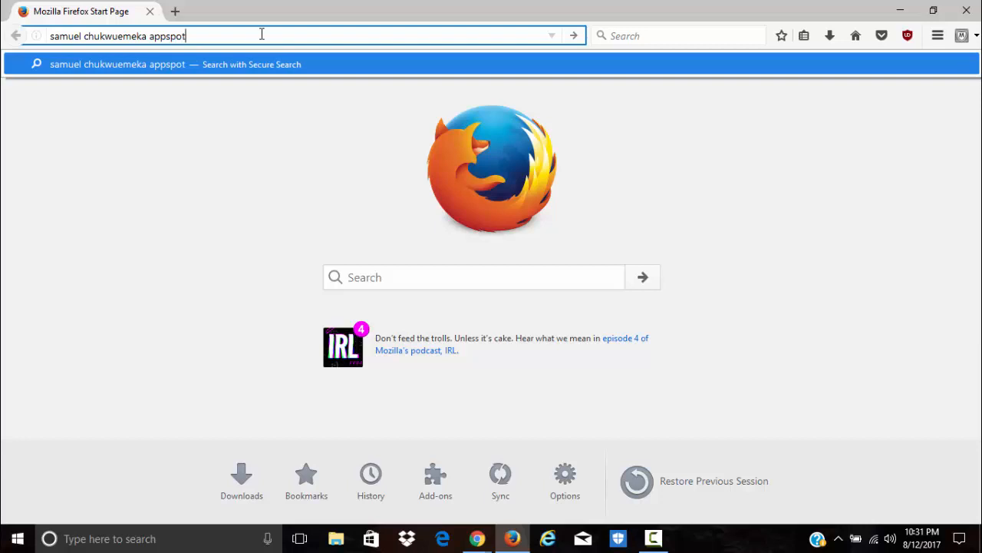
pyautogui.press('Return')
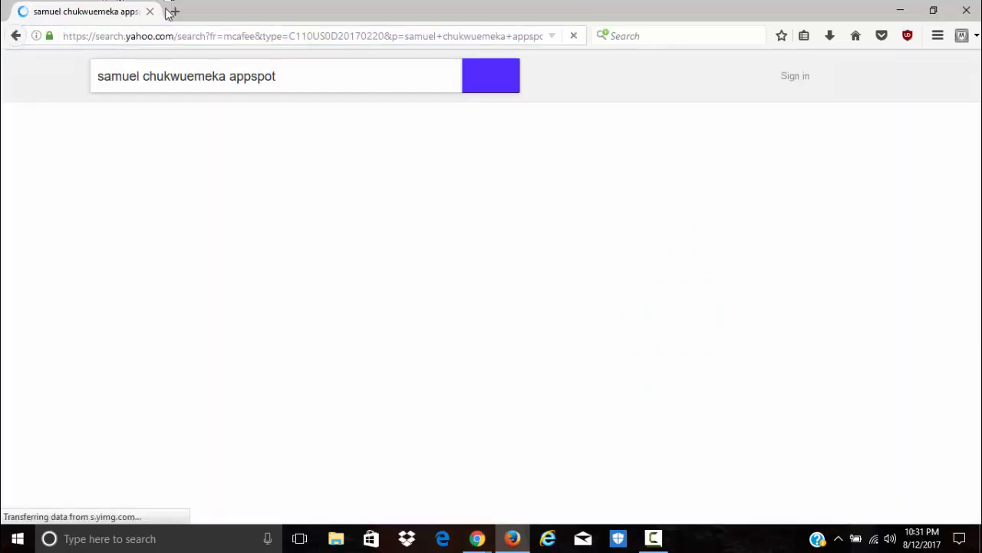
pyautogui.click(180, 156)
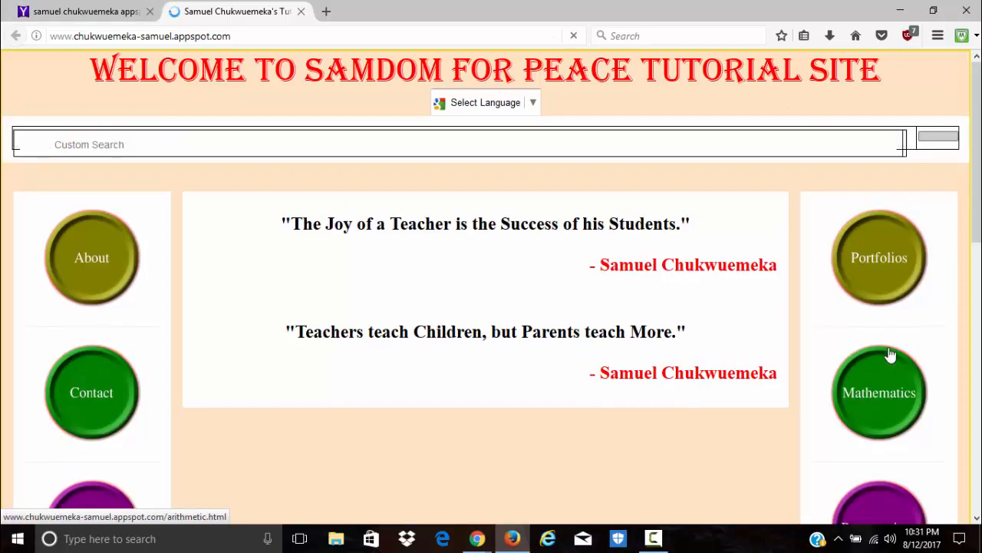
# Step: Open the site's Mathematics section and go to its Statistics page
pyautogui.click(869, 401)
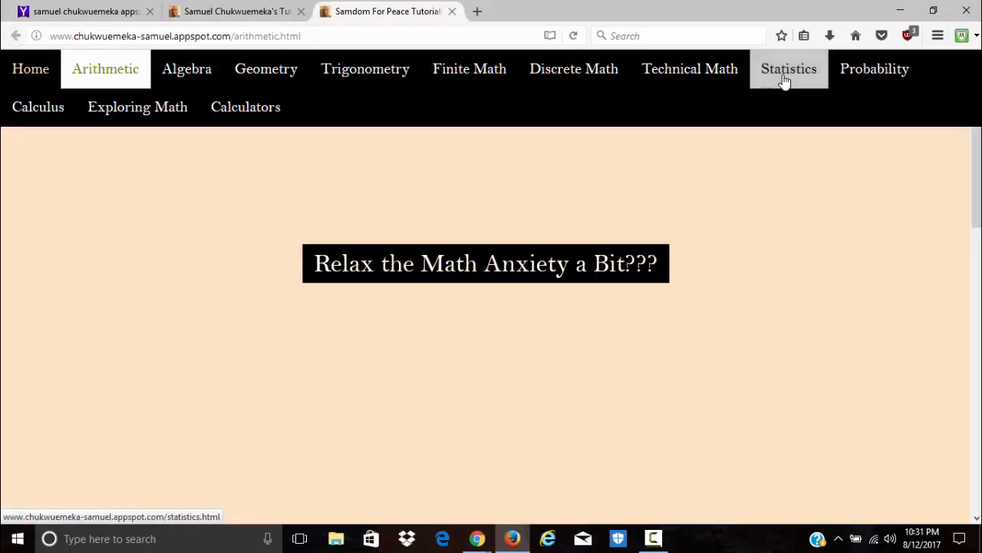
pyautogui.click(784, 82)
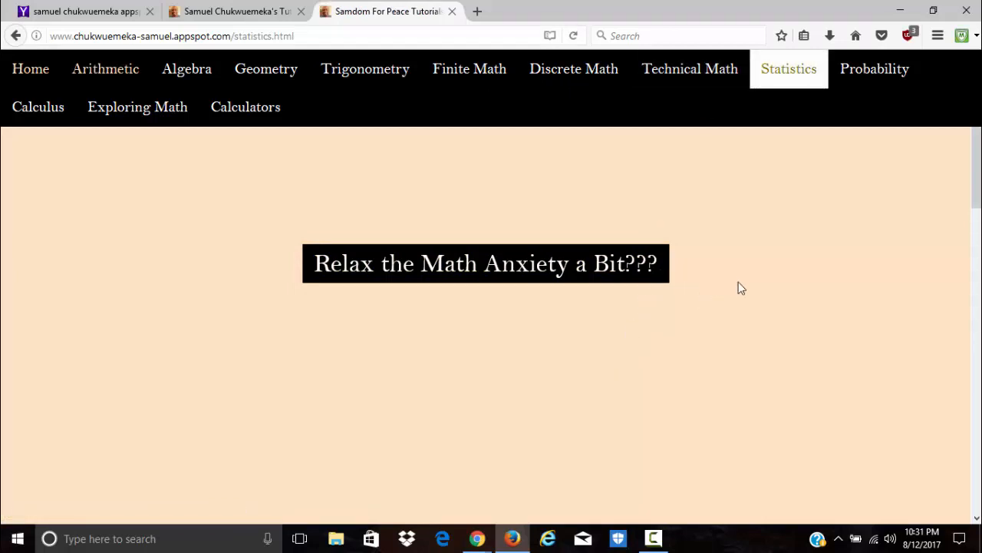
# Step: Show the Notes on the Statistics page and look through the topics and the module homework and exam study guides
pyautogui.scroll(-4, 745, 290)
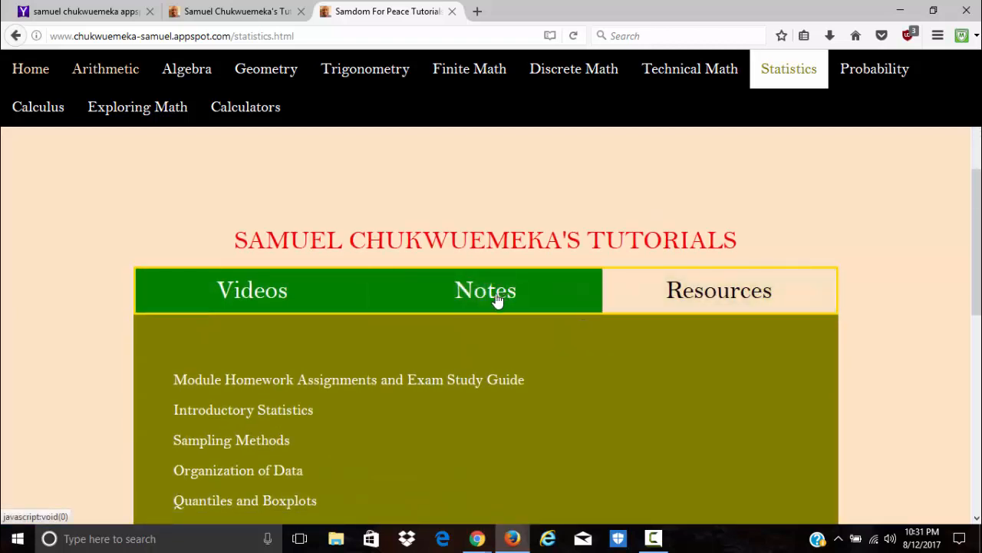
pyautogui.click(496, 300)
pyautogui.scroll(-6, 519, 346)
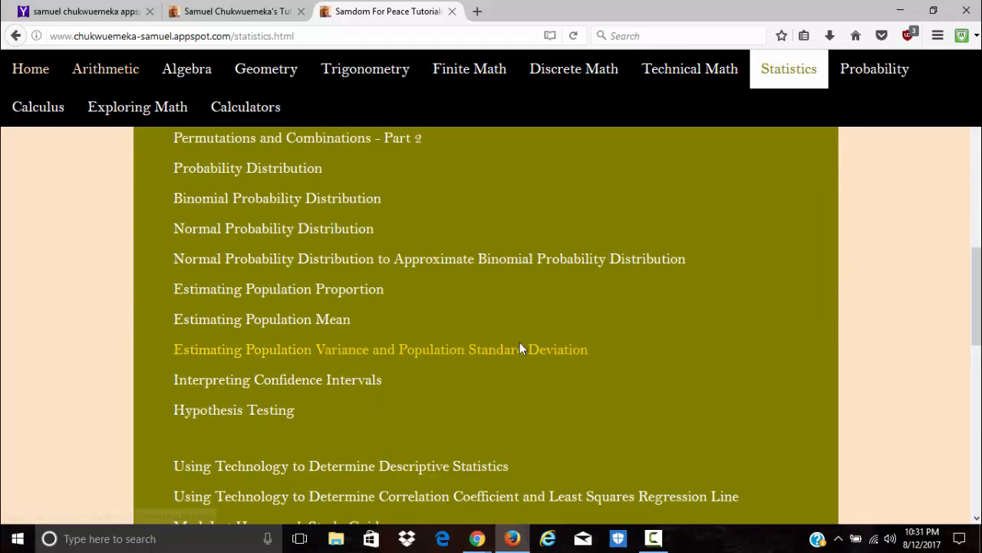
pyautogui.scroll(5, 520, 345)
pyautogui.scroll(-9, 487, 275)
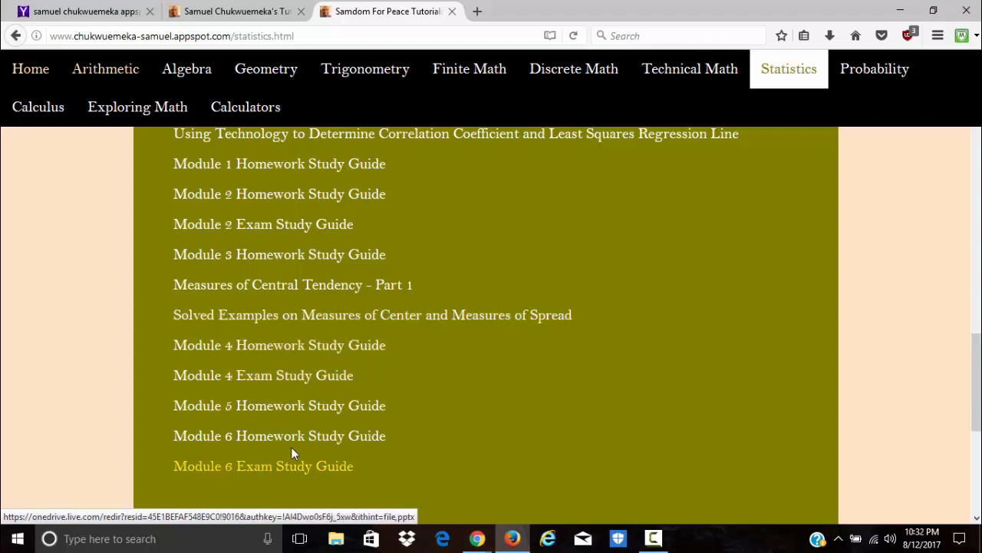
pyautogui.scroll(15, 364, 449)
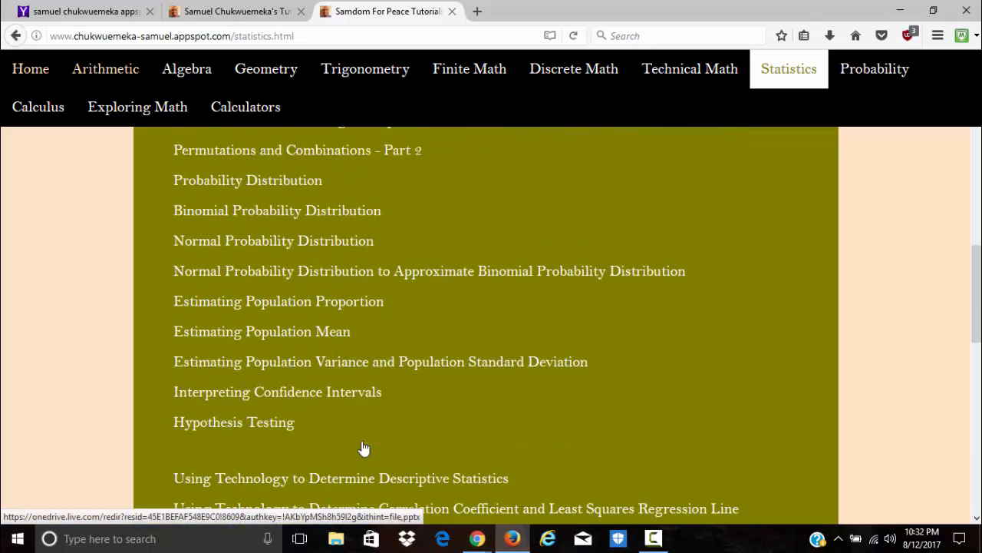
pyautogui.scroll(5, 363, 449)
pyautogui.scroll(-6, 364, 449)
pyautogui.scroll(3, 363, 449)
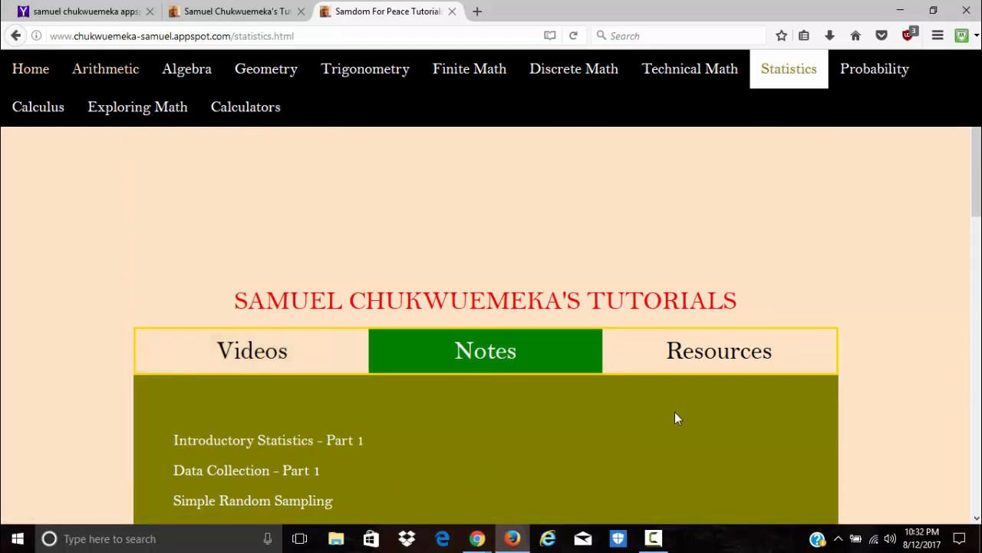
# Step: Open the Correlation and Regression Calculator from the Statistics page's Resources
pyautogui.click(712, 363)
pyautogui.scroll(-5, 802, 299)
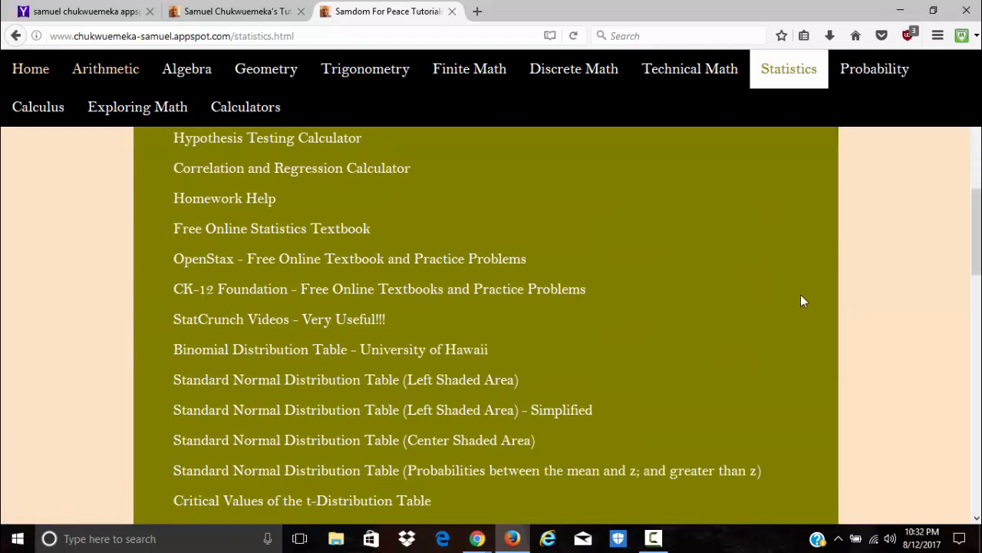
pyautogui.click(338, 169)
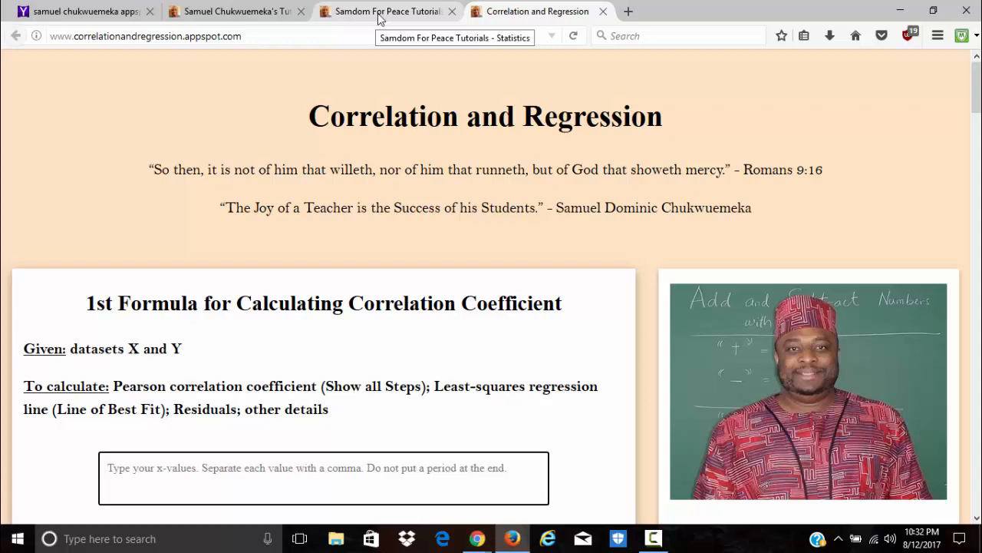
# Step: Return to the Statistics page and look through its resources and its list of video topics
pyautogui.click(380, 12)
pyautogui.scroll(6, 601, 387)
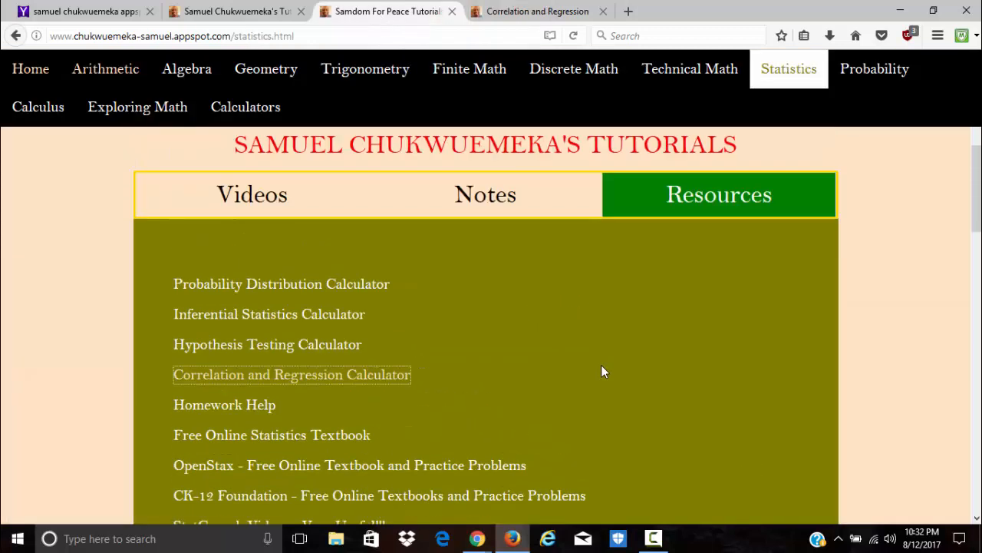
pyautogui.scroll(-5, 389, 326)
pyautogui.scroll(3, 231, 230)
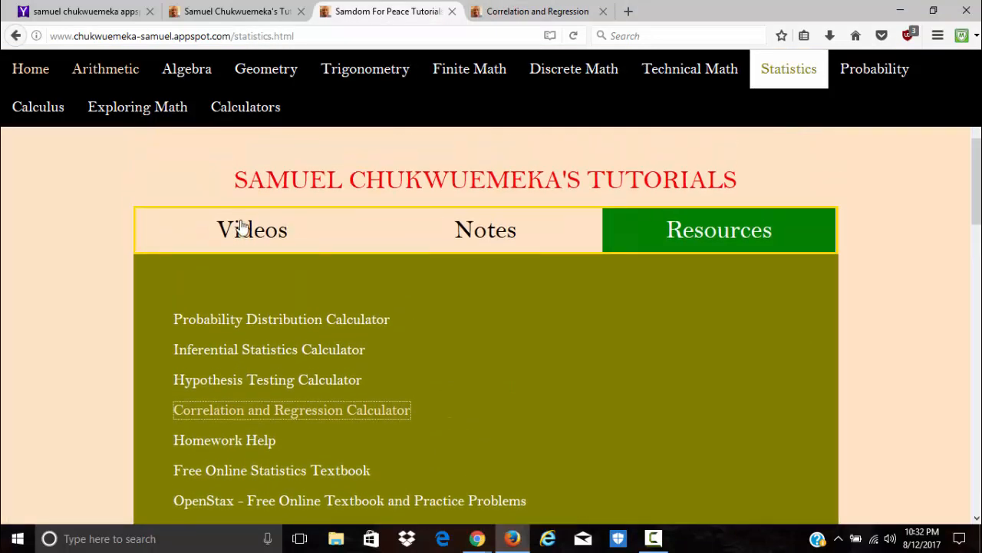
pyautogui.click(274, 242)
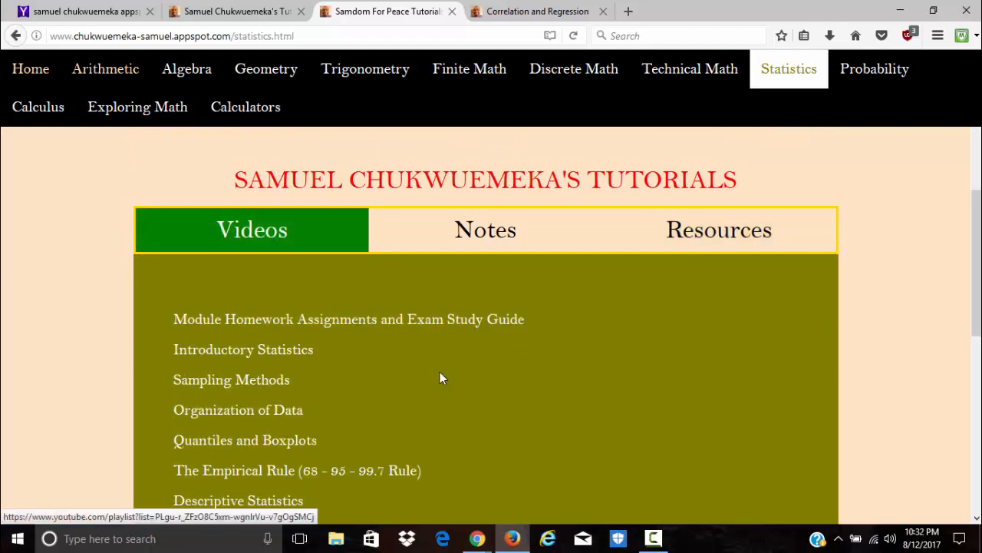
pyautogui.scroll(-5, 440, 376)
pyautogui.scroll(3, 442, 377)
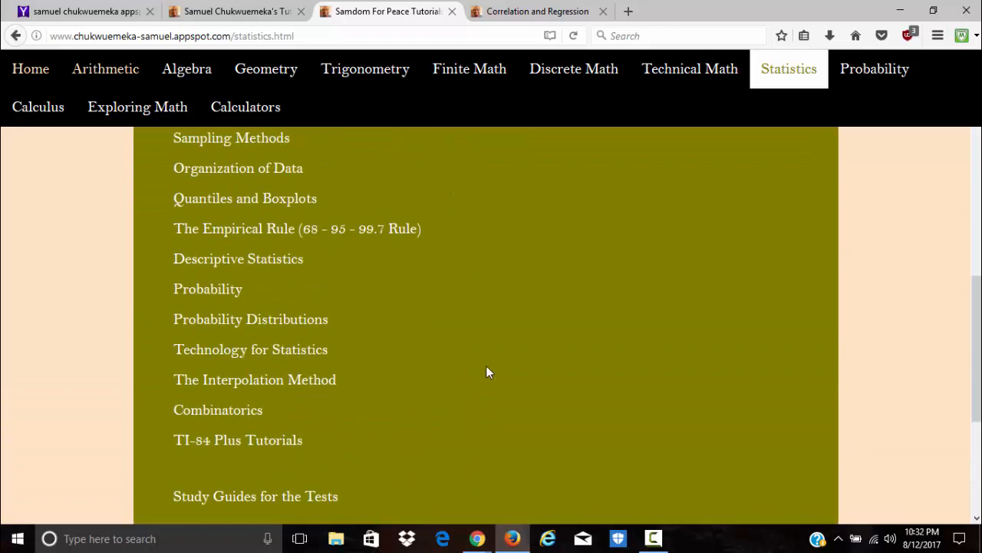
pyautogui.scroll(3, 490, 370)
pyautogui.scroll(-2, 490, 370)
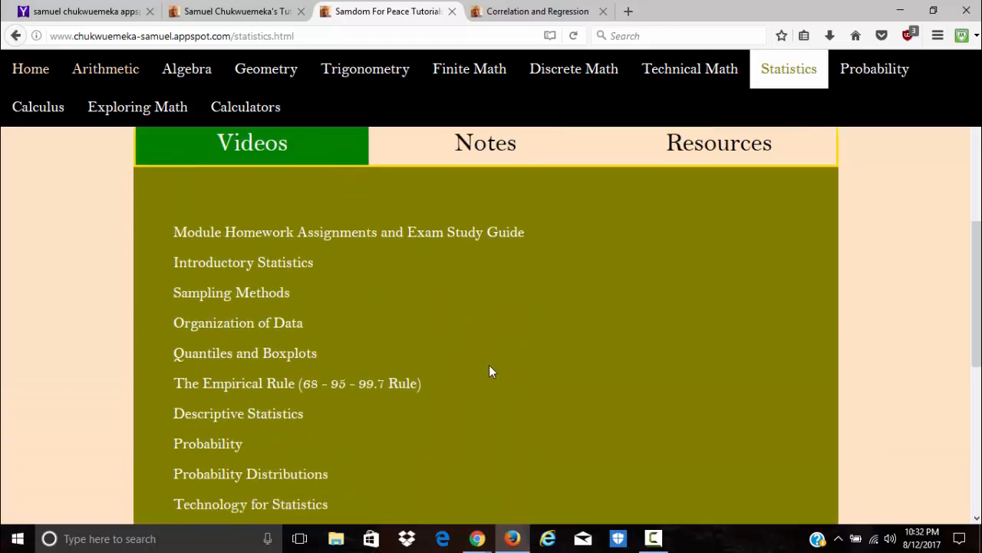
pyautogui.scroll(-3, 540, 369)
pyautogui.scroll(7, 548, 364)
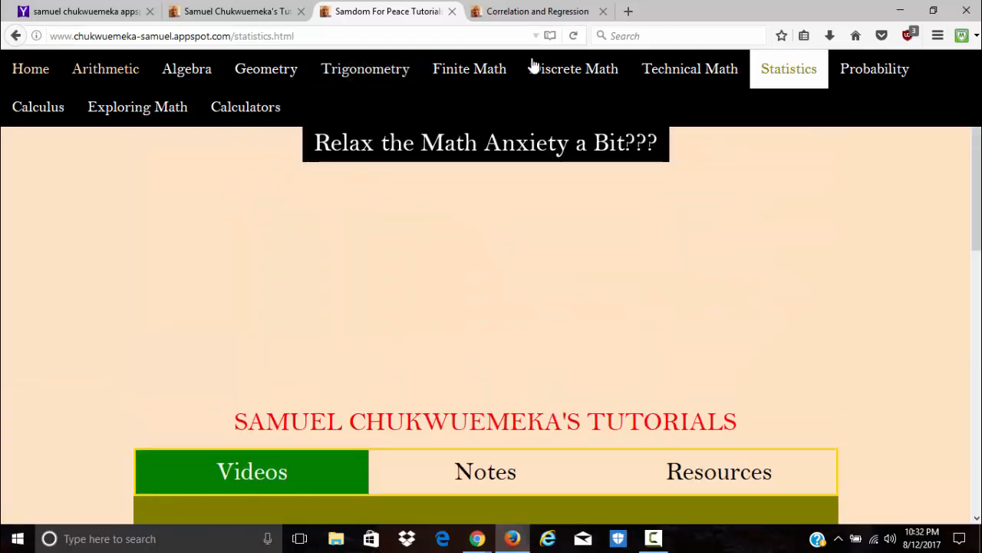
# Step: Go to the Finite Math page and open its Module Homework and Exams Study Guide video playlist
pyautogui.click(464, 70)
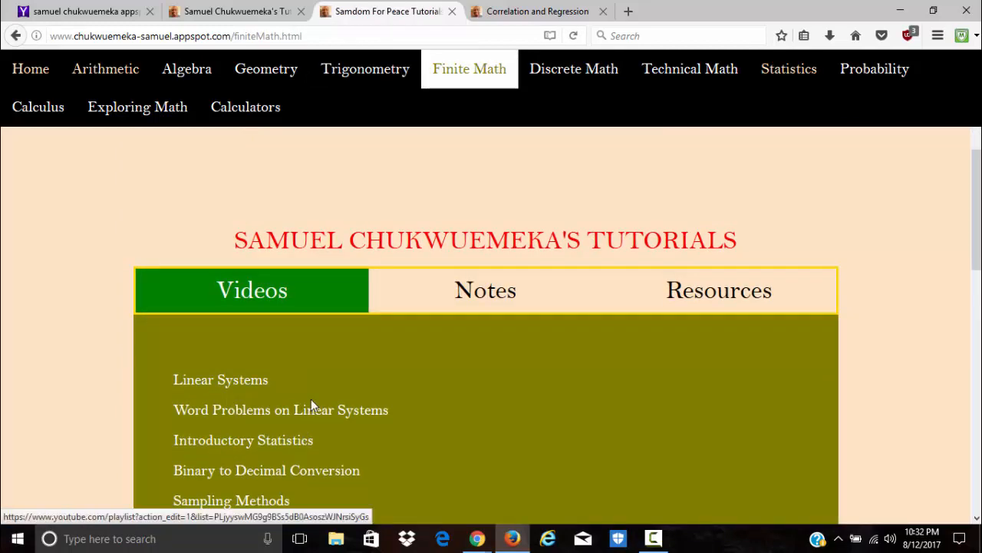
pyautogui.scroll(-5, 365, 392)
pyautogui.scroll(-5, 369, 394)
pyautogui.scroll(3, 416, 384)
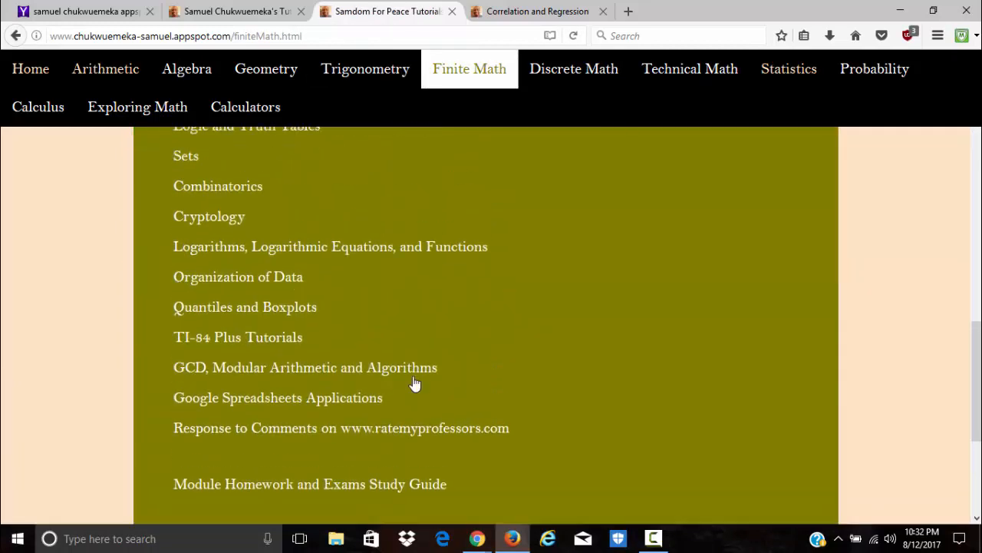
pyautogui.scroll(-2, 308, 396)
pyautogui.scroll(-1, 309, 396)
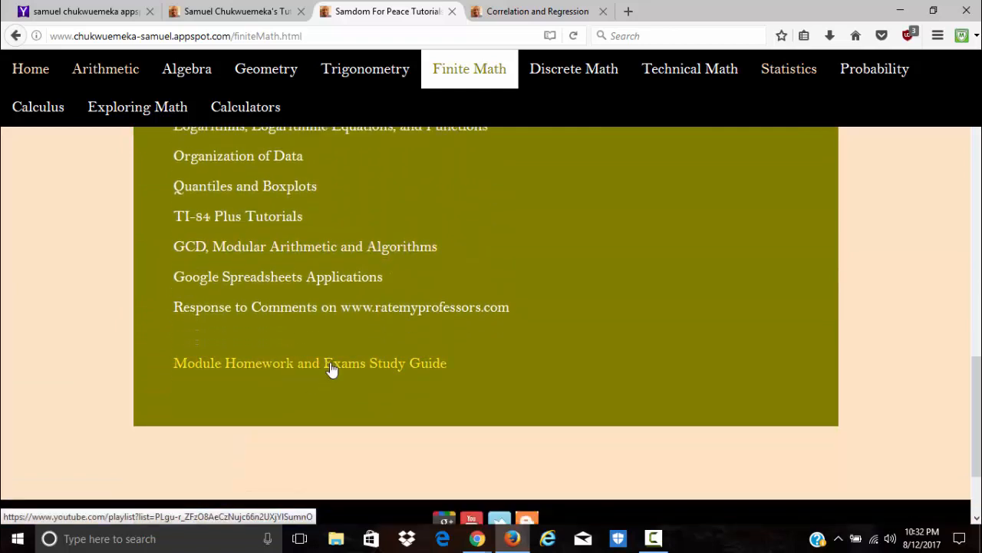
pyautogui.click(332, 369)
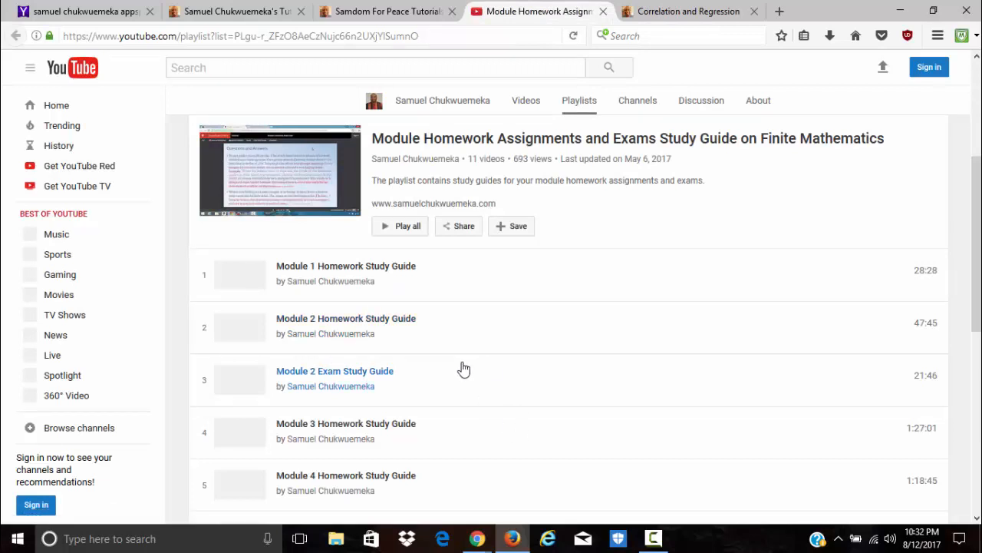
# Step: Look through the Finite Mathematics playlist's study guide videos, pointing out the Module 4 Homework Study Guide
pyautogui.scroll(-2, 460, 360)
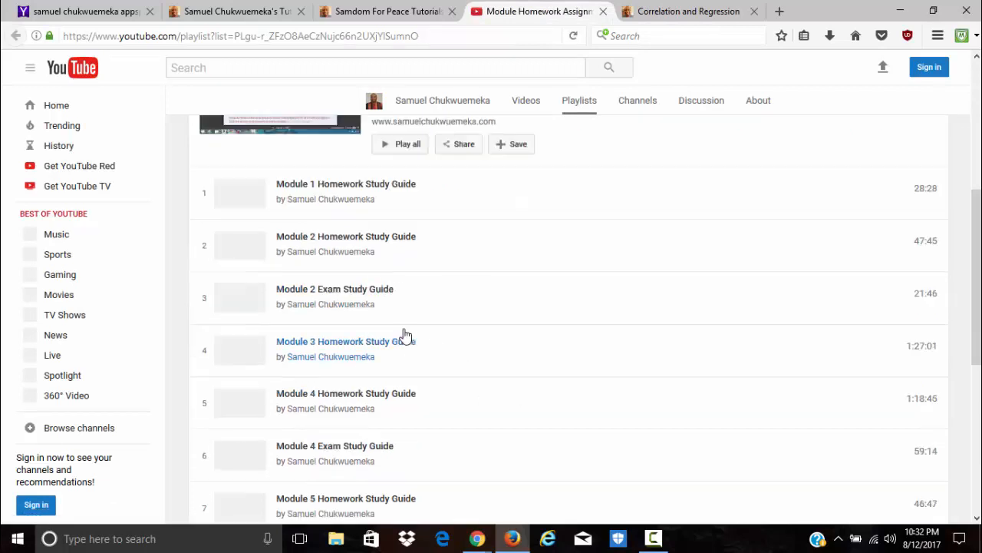
pyautogui.click(333, 396)
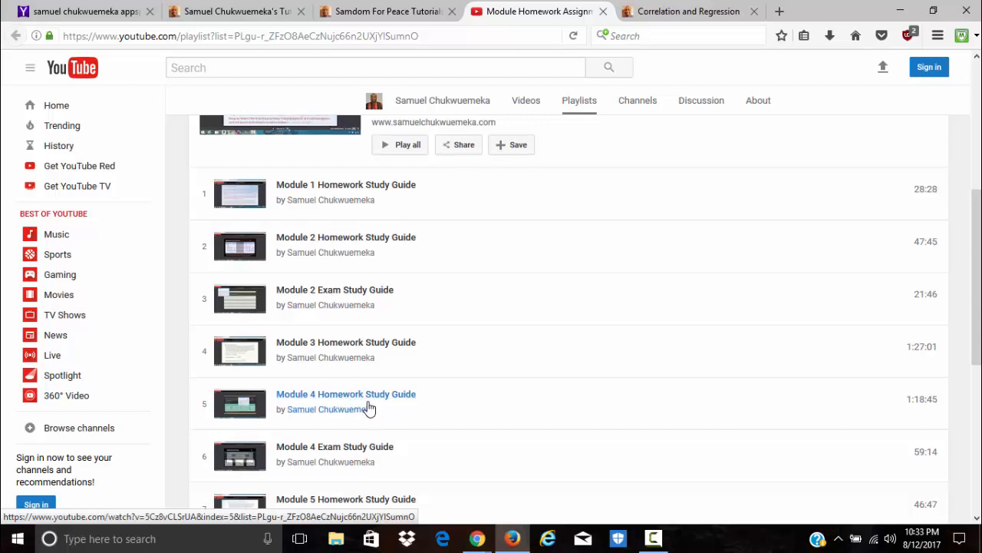
pyautogui.scroll(2, 365, 422)
pyautogui.scroll(3, 366, 437)
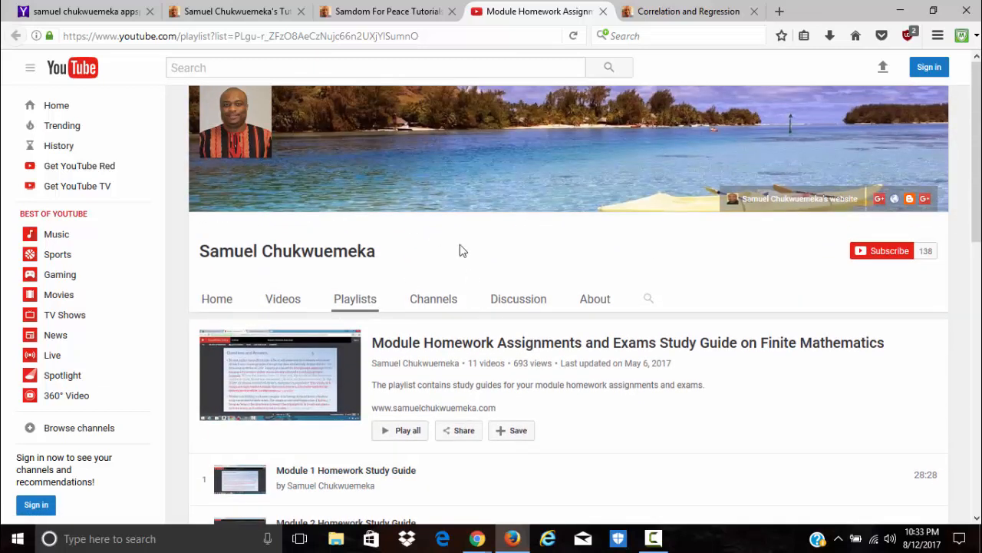
# Step: Return to the Finite Math page and look through its Notes down to the module study guides
pyautogui.click(366, 10)
pyautogui.scroll(8, 483, 154)
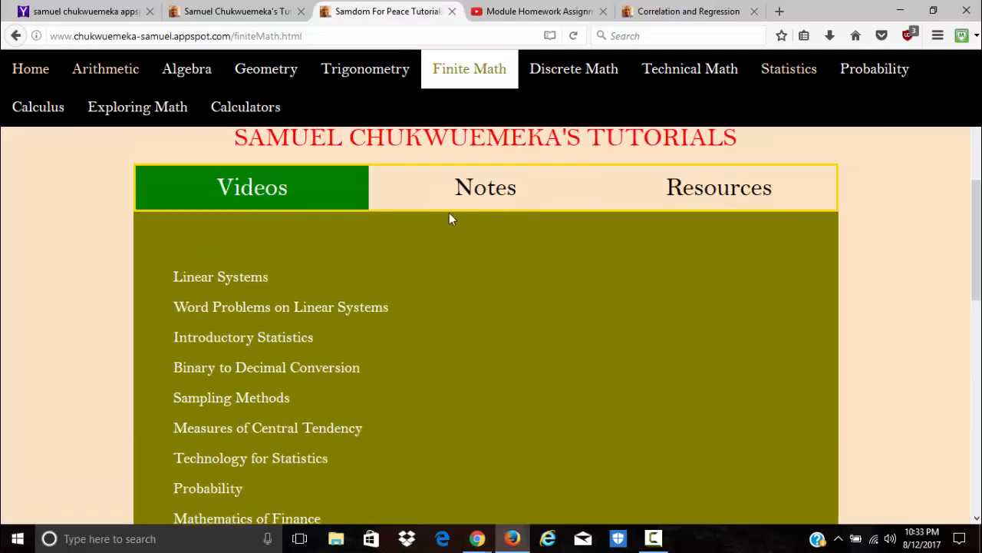
pyautogui.click(486, 204)
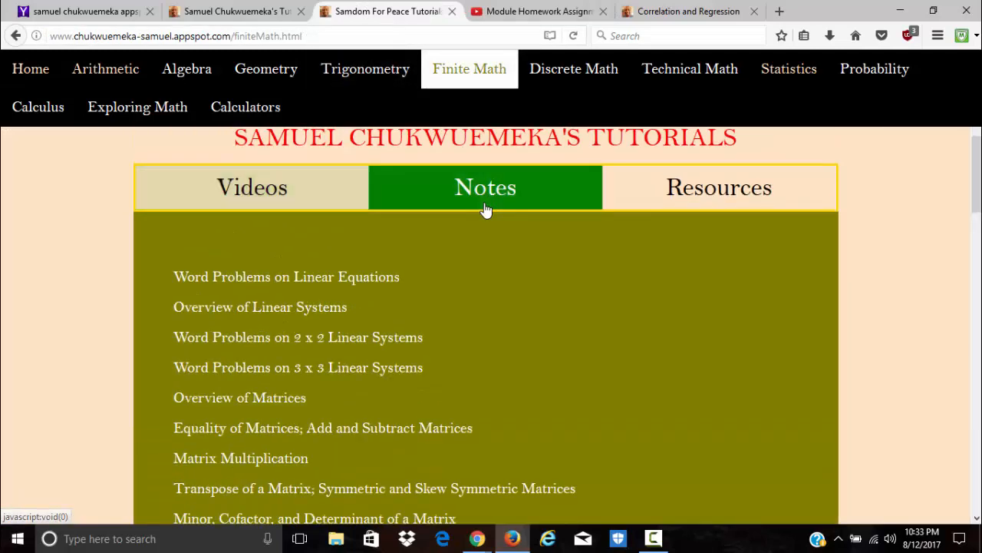
pyautogui.scroll(-20, 524, 294)
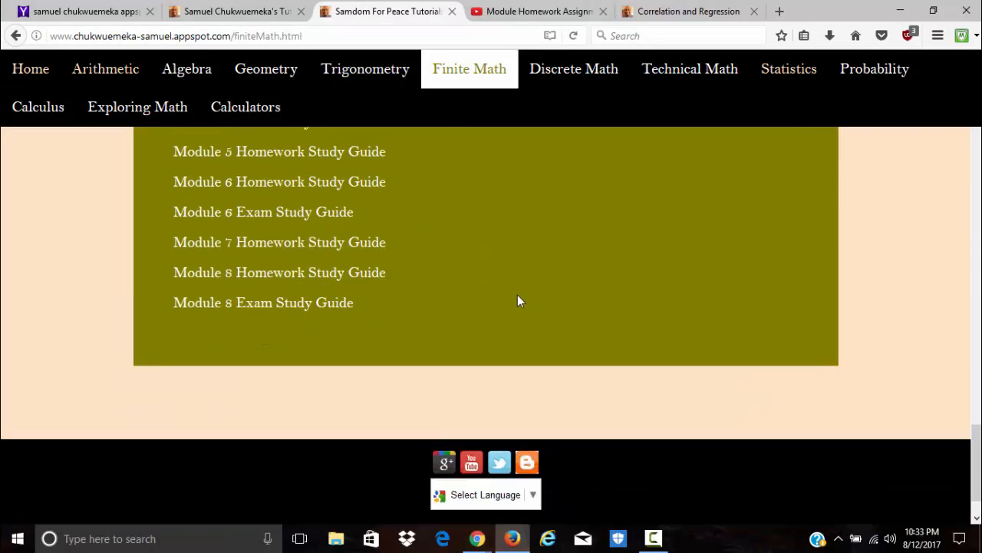
pyautogui.scroll(3, 291, 244)
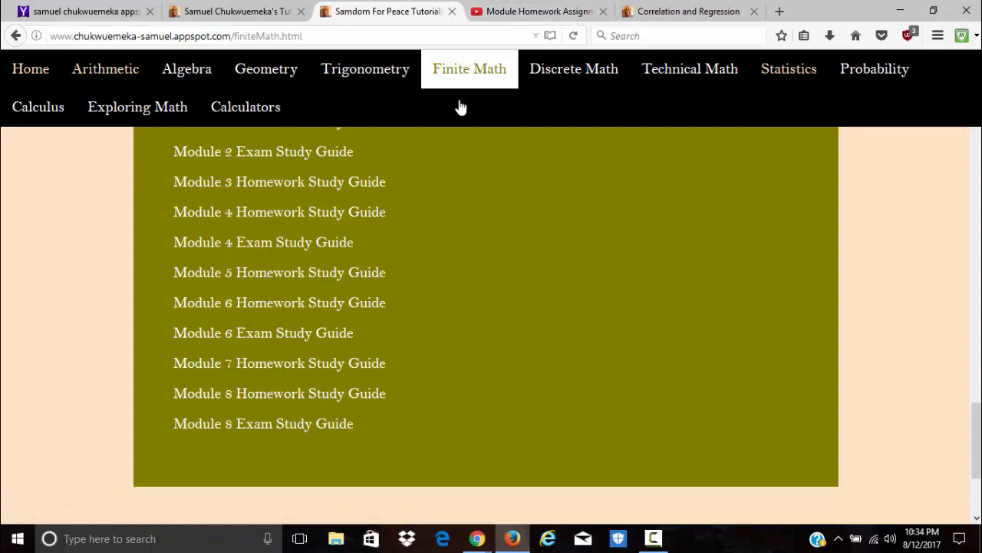
# Step: Switch to the Correlation and Regression page and bring up the MyStatLab Module Six Problem Set homework window in Chrome
pyautogui.click(652, 7)
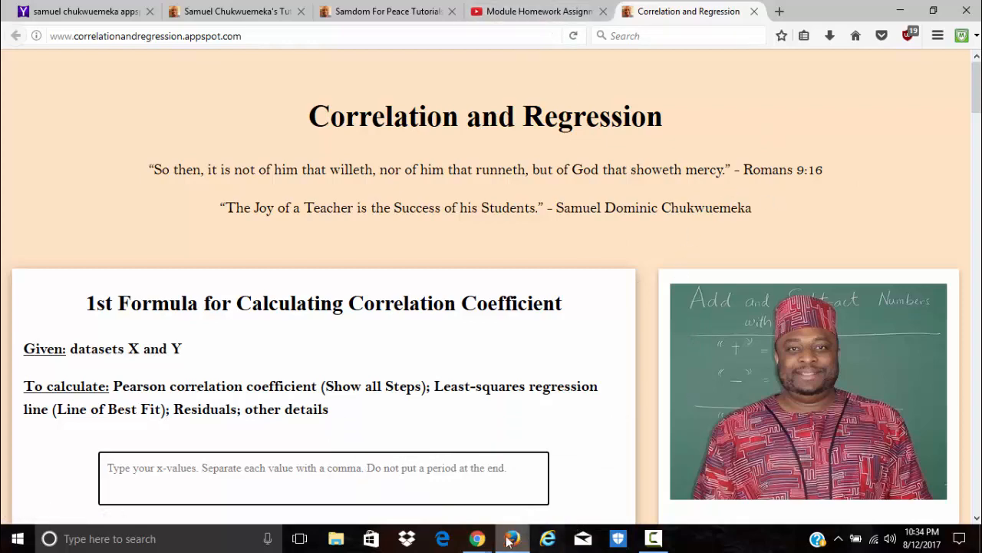
pyautogui.moveTo(477, 537)
pyautogui.click(538, 514)
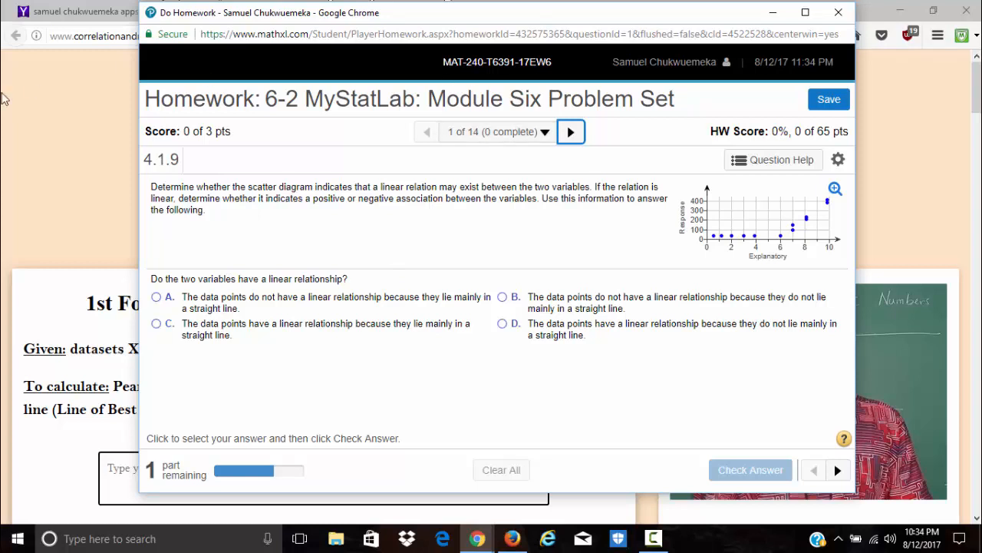
# Step: Return to Firefox, close the Yahoo search results and switch to the Finite Math page
pyautogui.click(47, 115)
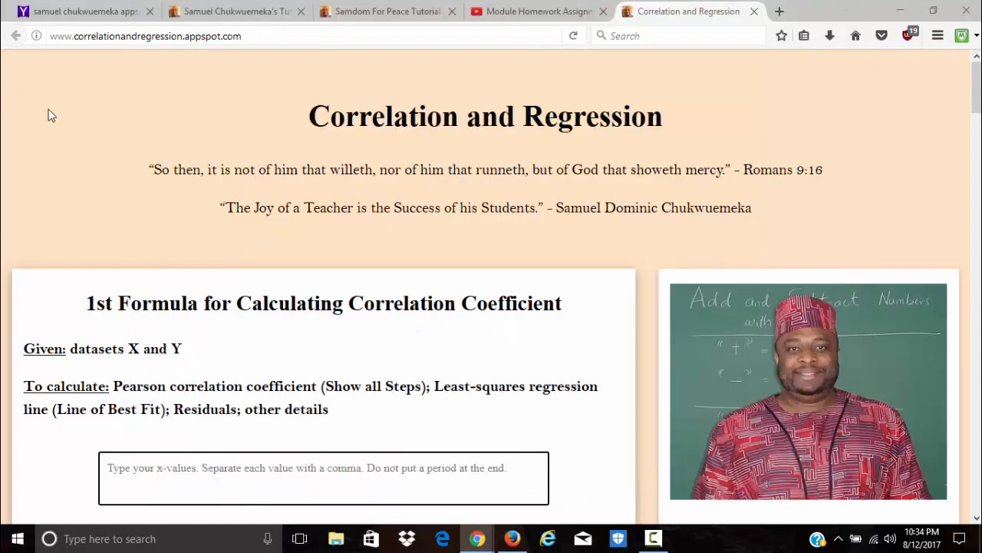
pyautogui.click(150, 12)
pyautogui.click(230, 11)
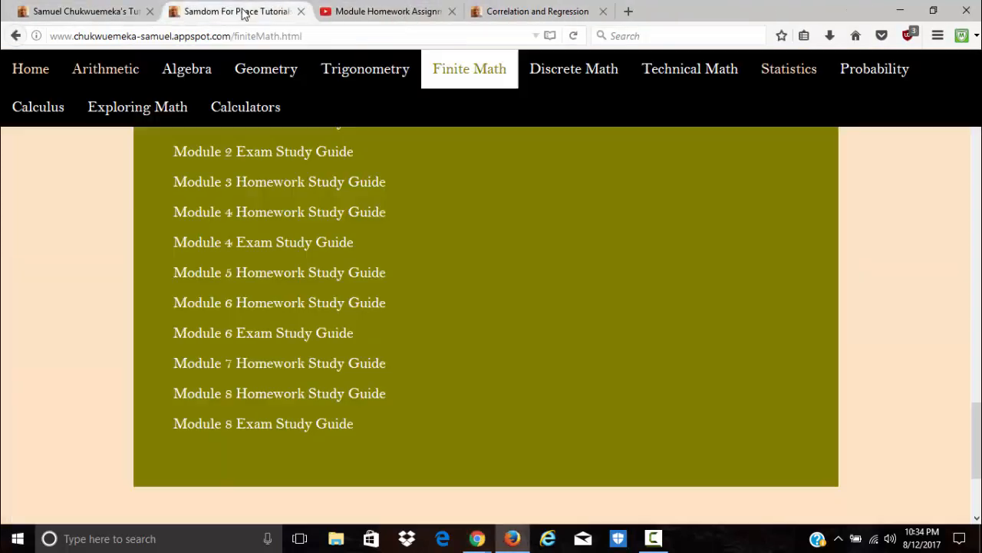
# Step: Open the Module 4 Homework Study Guide from the Finite Math notes and advance the presentation to slide 3
pyautogui.scroll(20, 421, 221)
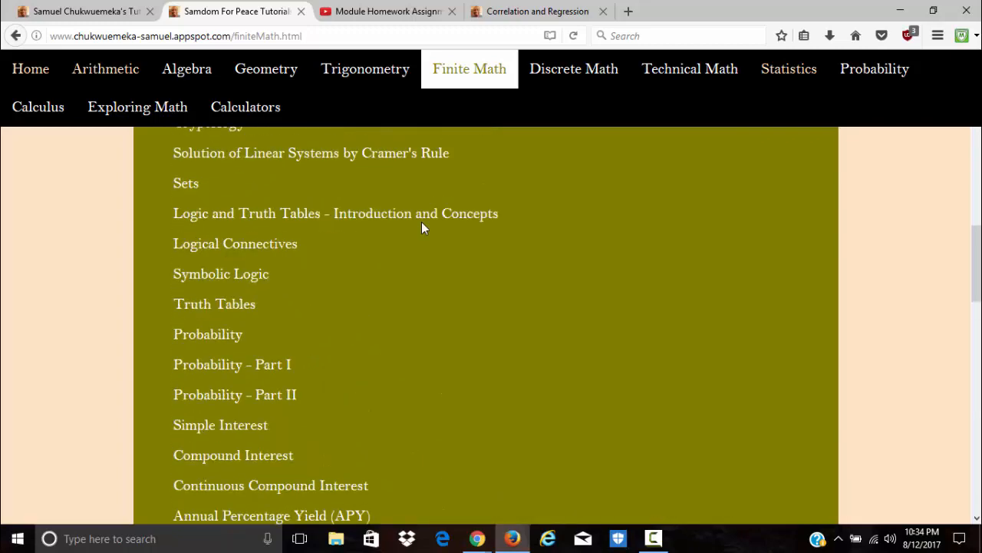
pyautogui.scroll(10, 478, 242)
pyautogui.scroll(-15, 491, 438)
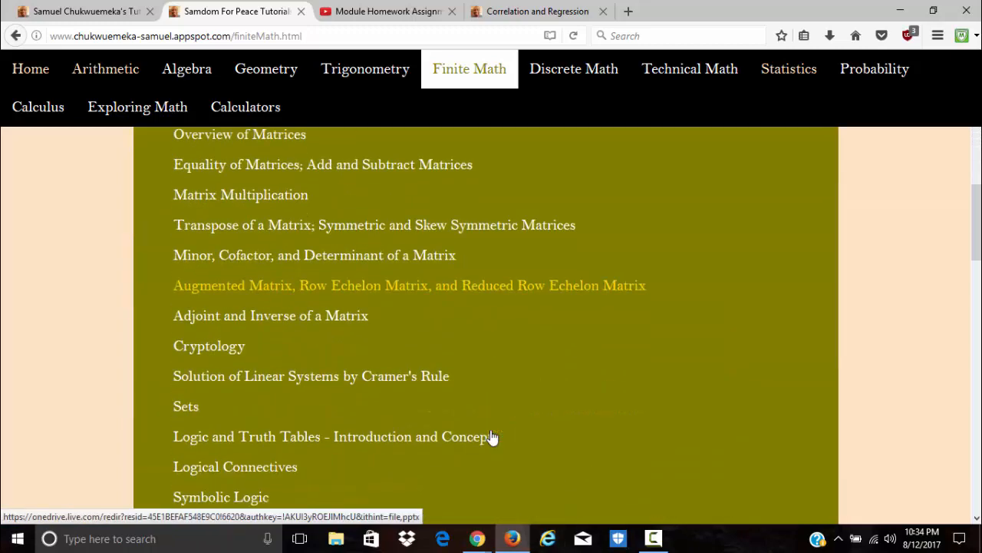
pyautogui.scroll(-6, 483, 432)
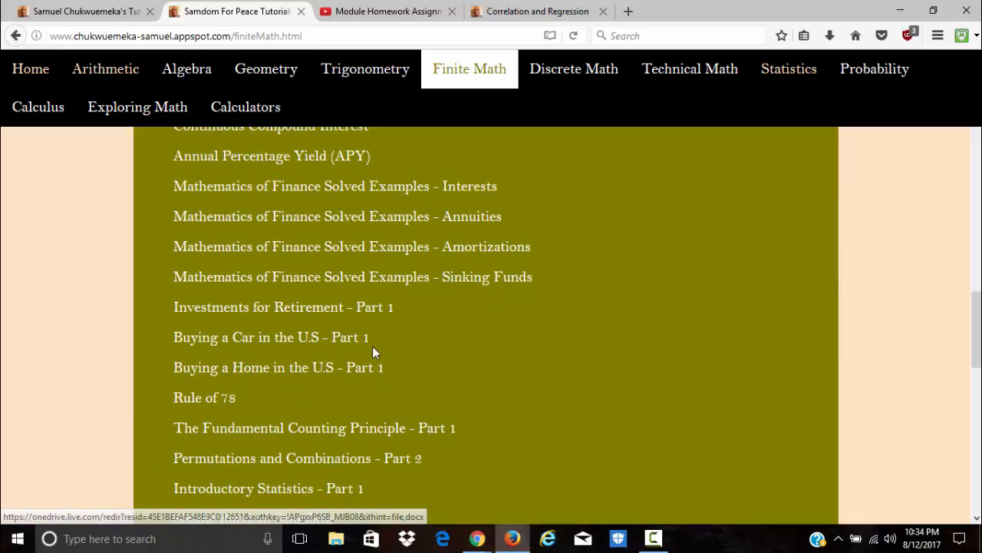
pyautogui.scroll(-12, 414, 400)
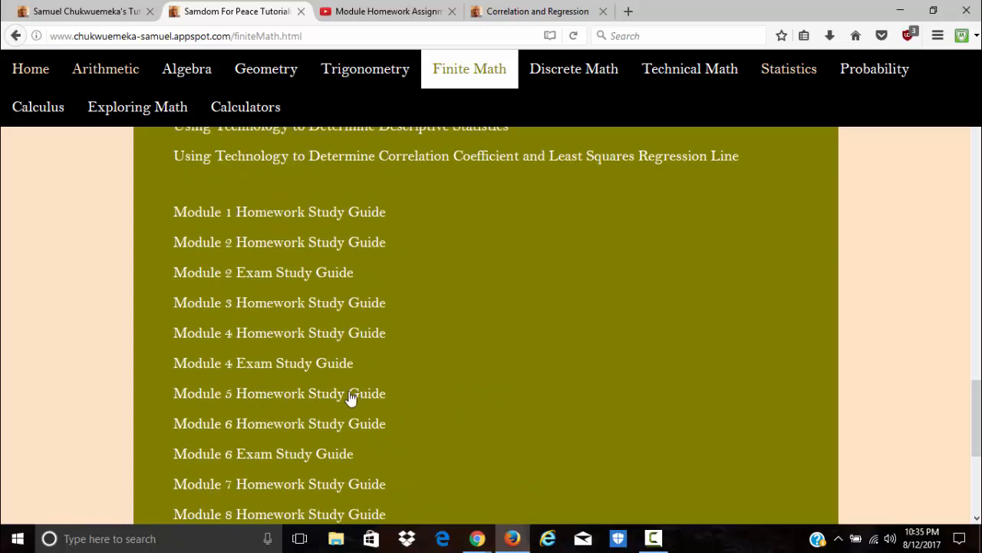
pyautogui.click(277, 337)
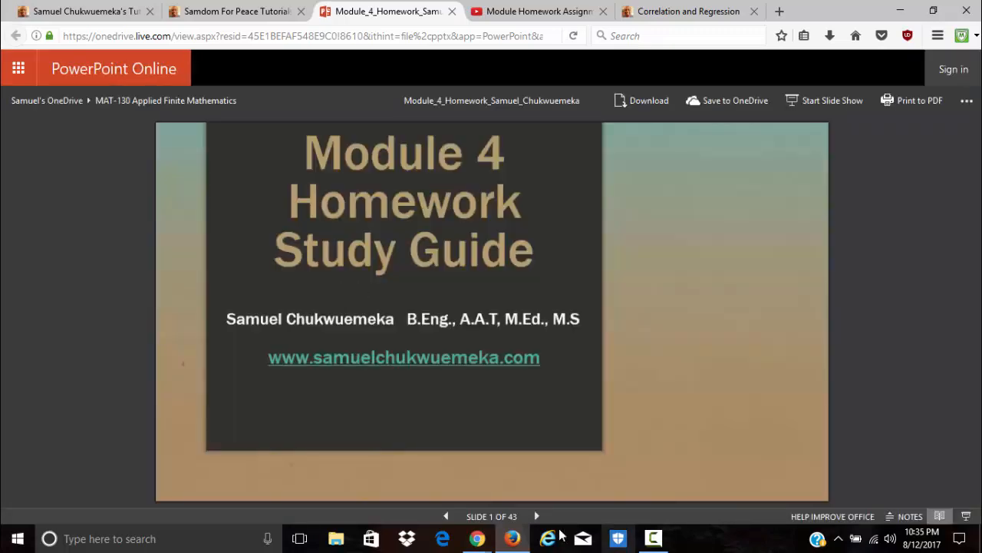
pyautogui.click(537, 513)
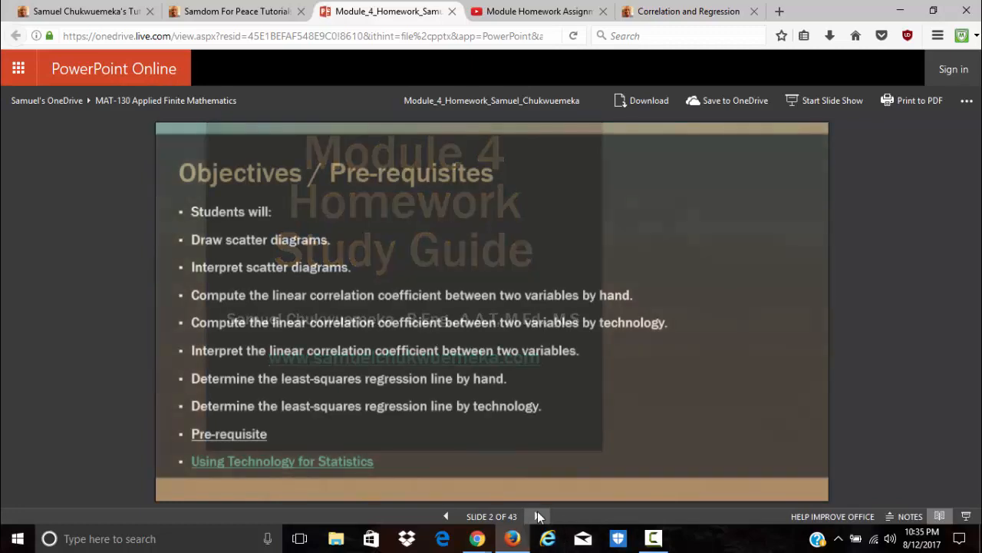
pyautogui.click(537, 516)
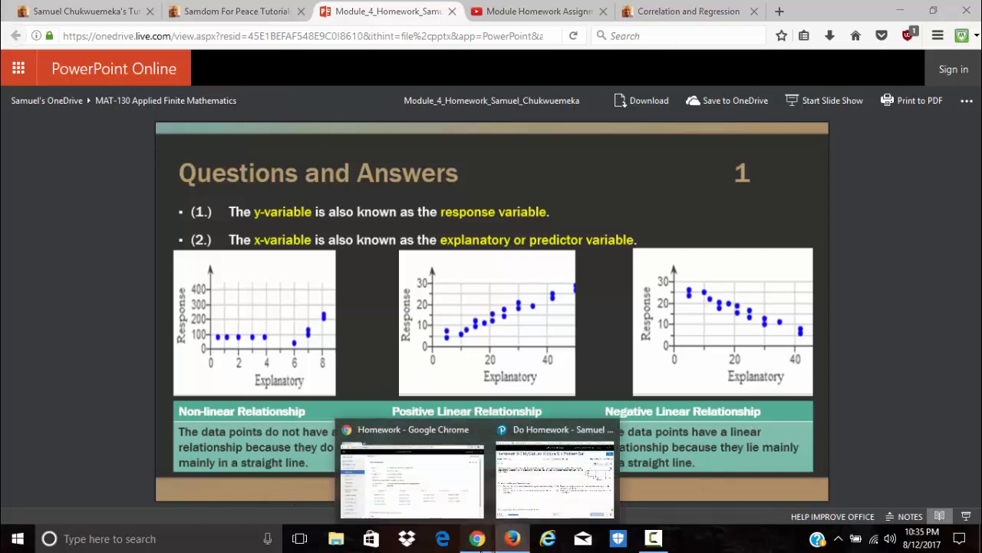
# Step: Bring up the Module Six Problem Set homework in Chrome and shrink the Firefox window so both windows are visible together
pyautogui.click(571, 430)
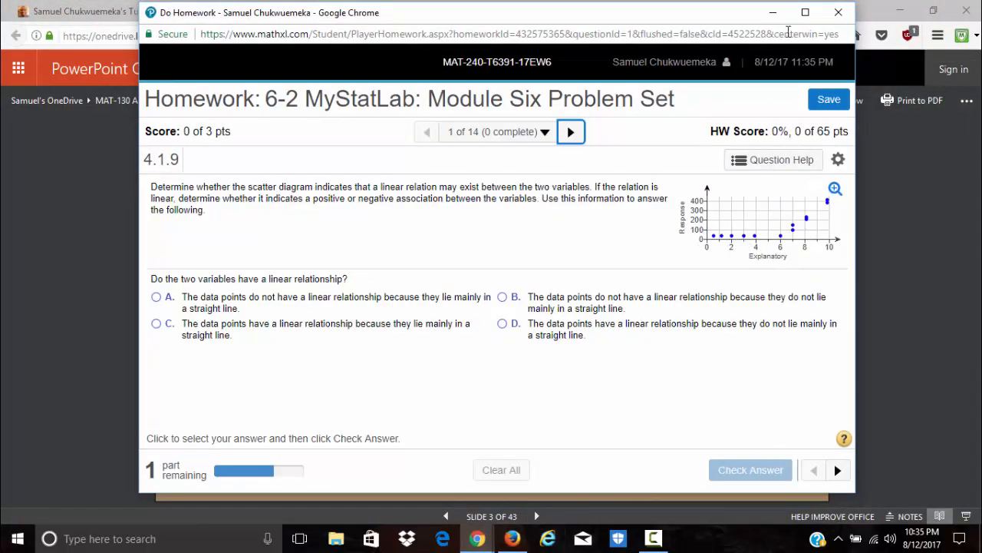
pyautogui.click(805, 12)
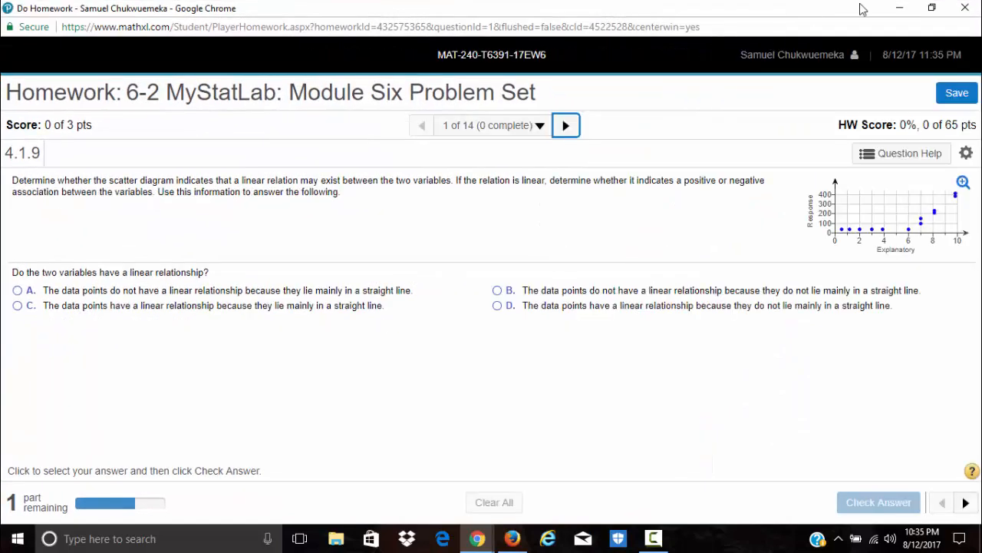
pyautogui.click(931, 8)
pyautogui.click(935, 15)
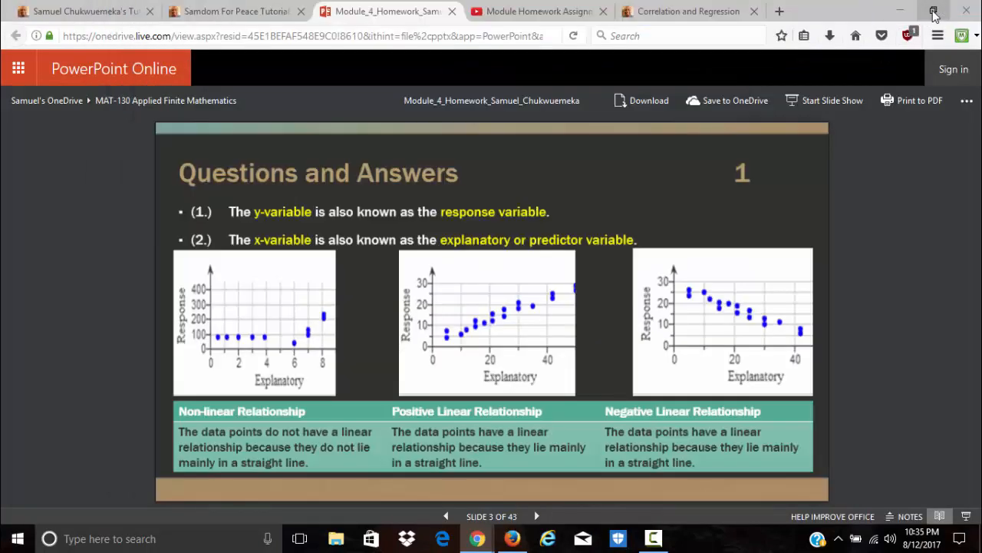
pyautogui.click(934, 13)
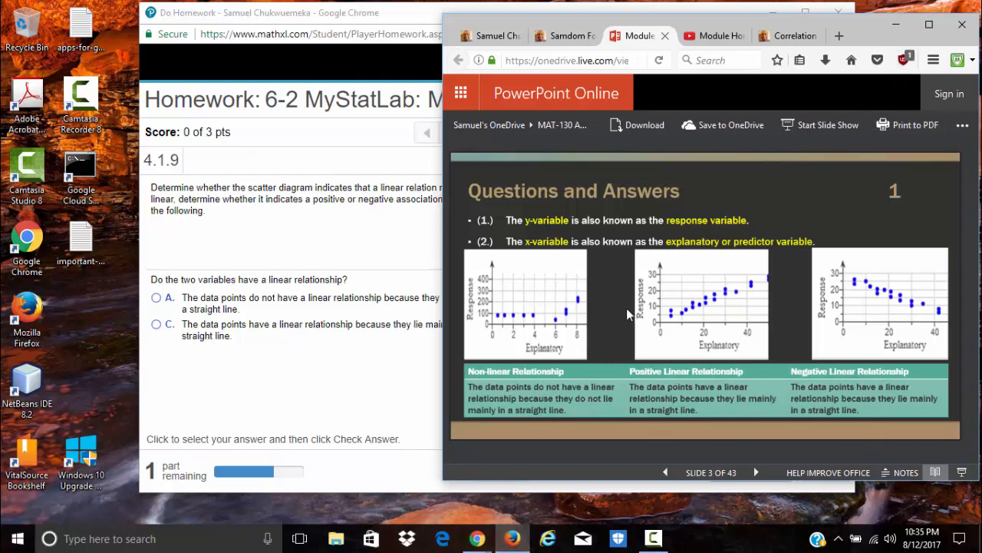
# Step: Look over the Finite Math page's study guide links and the YouTube study guide playlist, and minimize Firefox to return to the homework
pyautogui.click(554, 38)
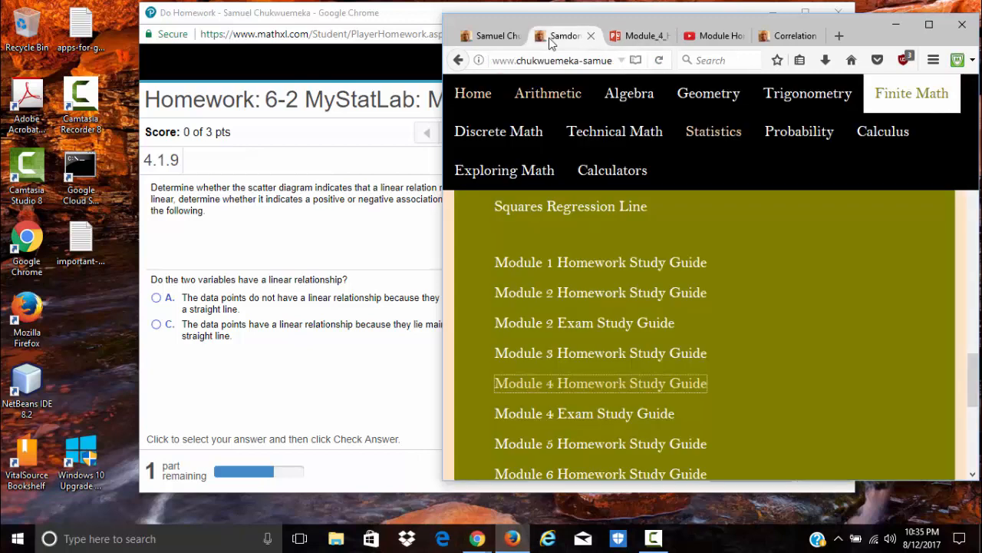
pyautogui.click(714, 36)
pyautogui.scroll(-6, 743, 300)
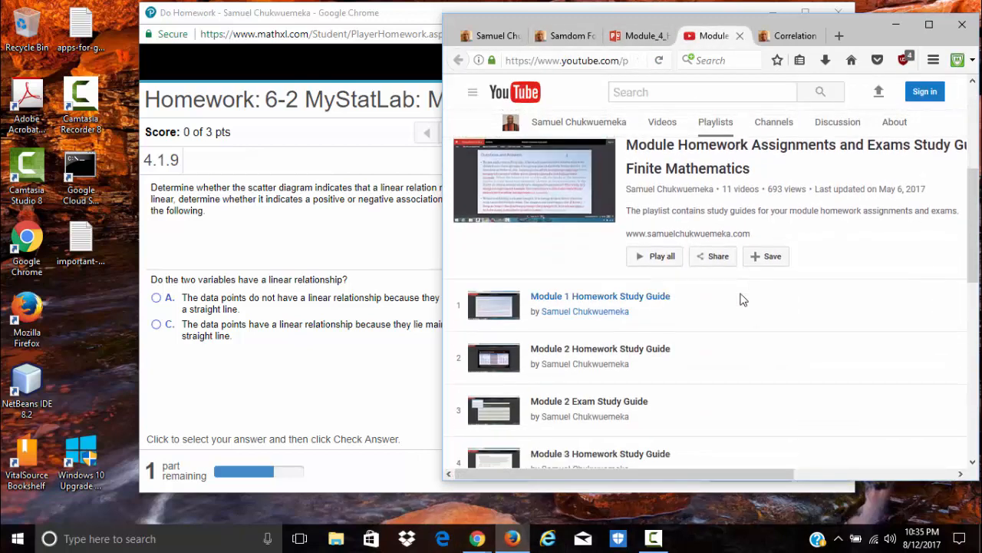
pyautogui.scroll(2, 691, 289)
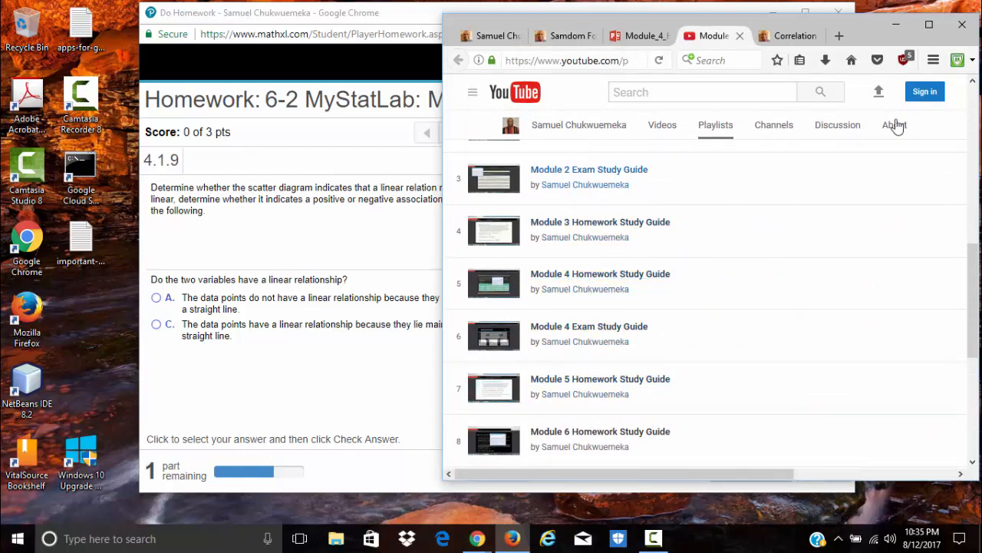
pyautogui.click(895, 24)
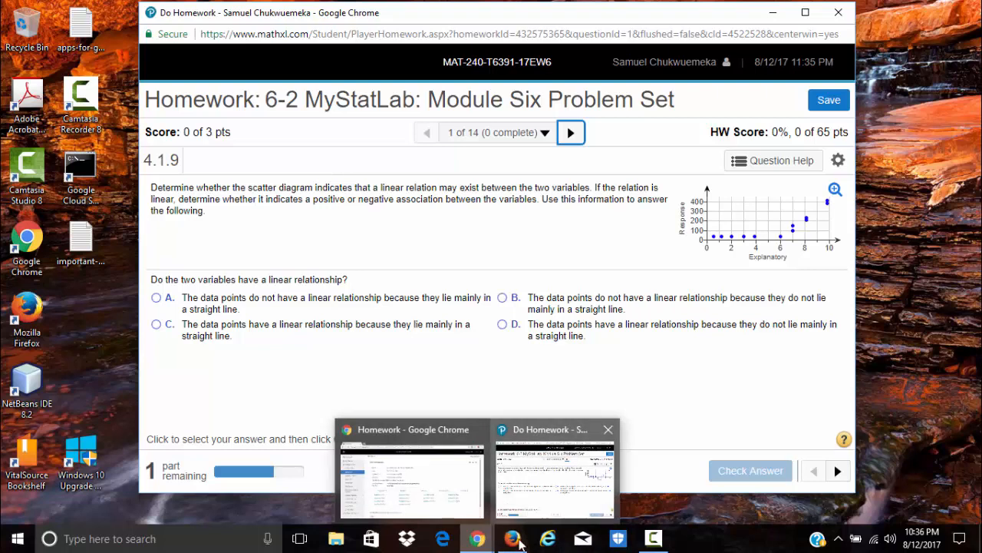
# Step: Compare homework question 1 with the scatter diagrams on slide 3 of the Module 4 study guide, and return to the homework
pyautogui.click(526, 542)
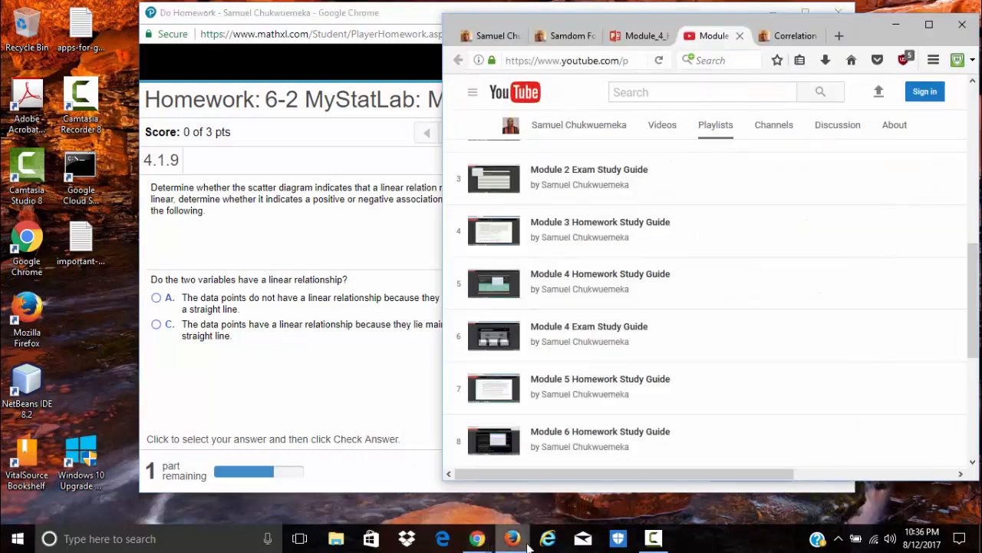
pyautogui.click(624, 46)
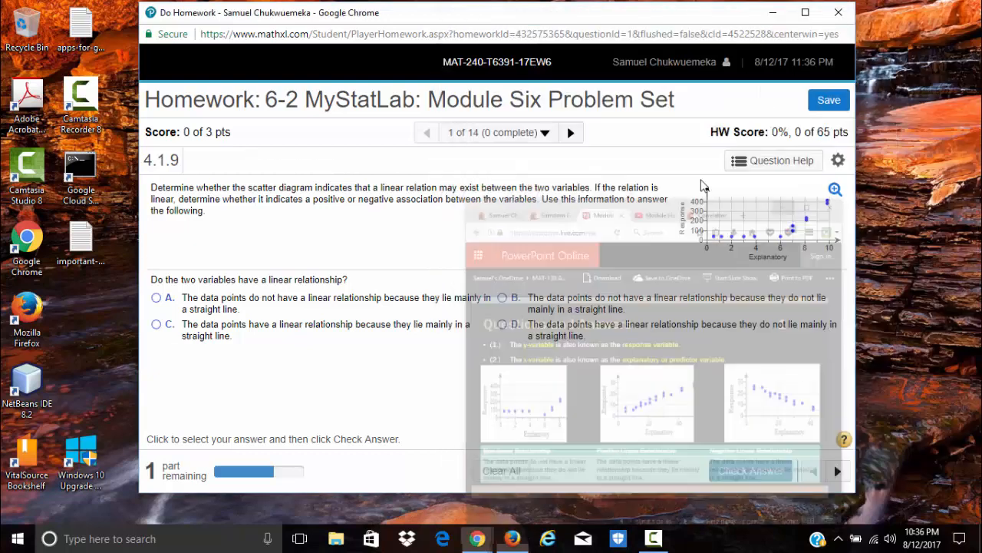
pyautogui.click(895, 25)
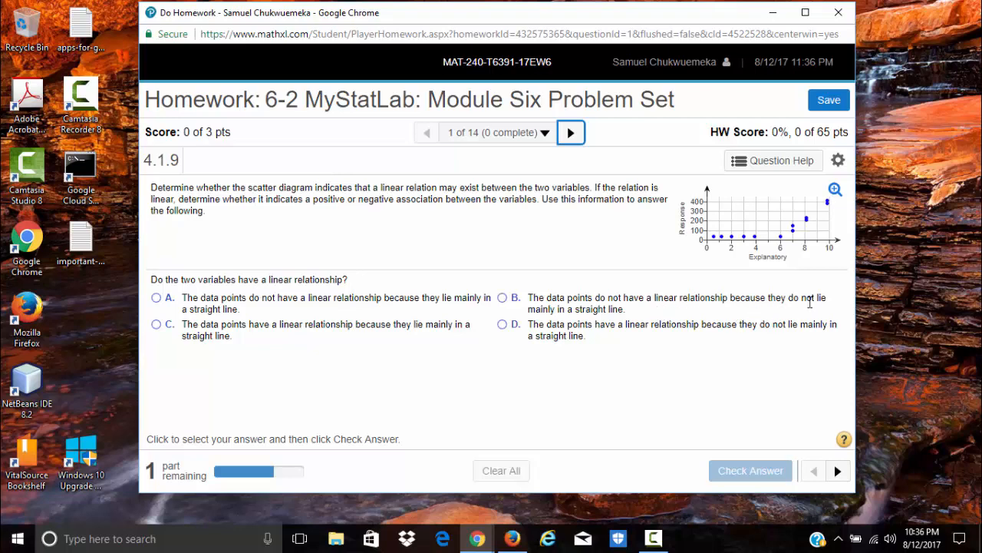
# Step: Answer question 1 with B, no linear relationship because the points do not lie mainly in a straight line, and C, the relationship is not linear
pyautogui.click(502, 298)
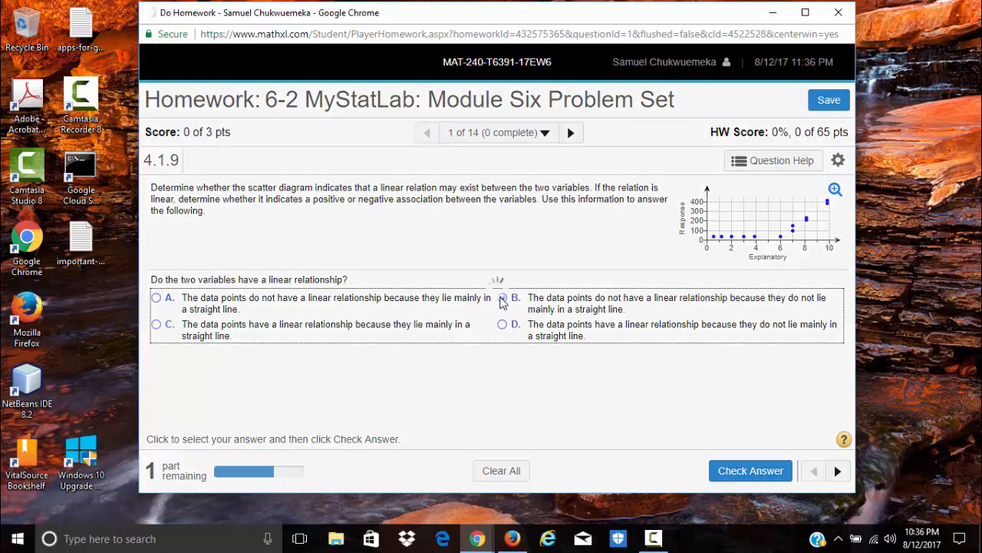
pyautogui.press('Return')
pyautogui.press('Return')
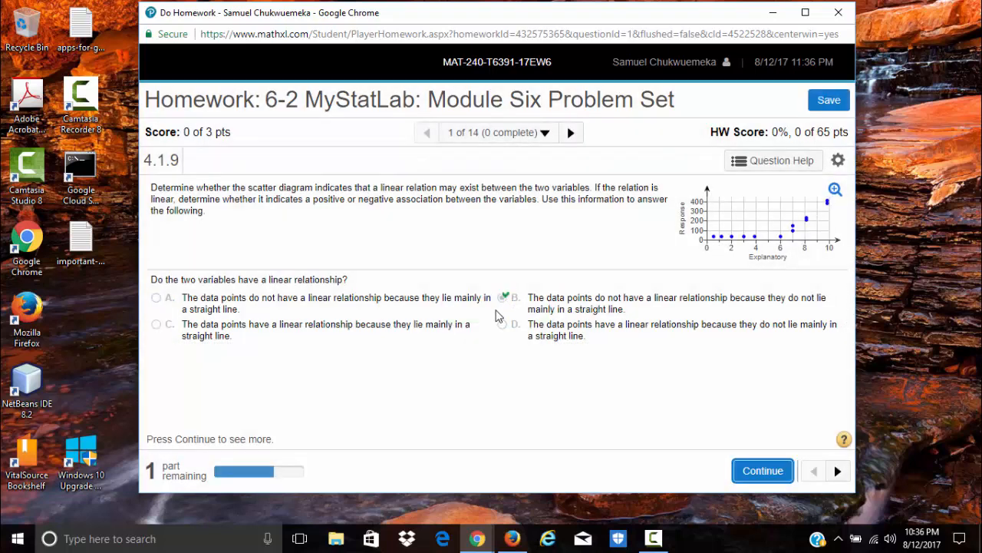
pyautogui.click(762, 472)
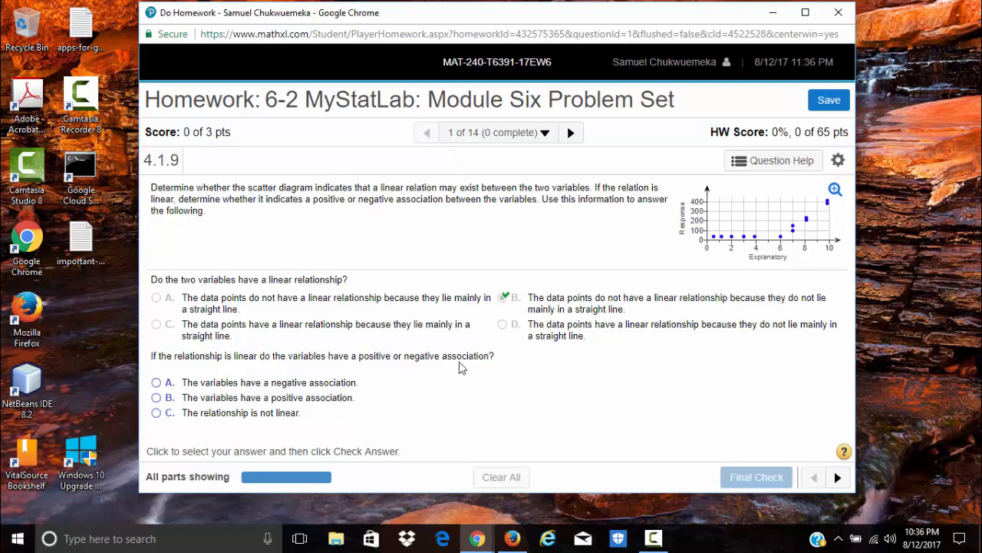
pyautogui.click(155, 414)
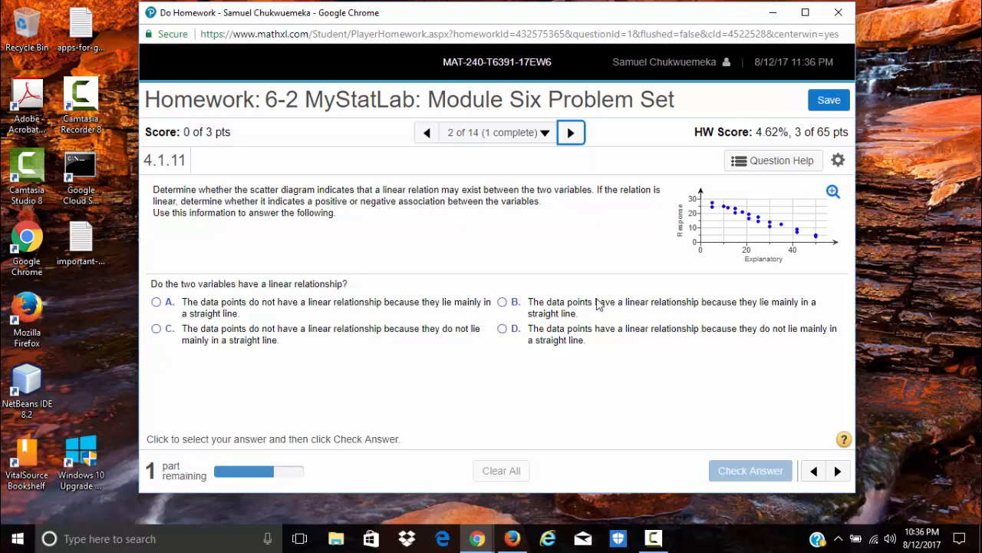
# Step: Check question 2 against the study guide slide and answer B, linear because the points lie mainly in a straight line, and A, negative association
pyautogui.click(512, 539)
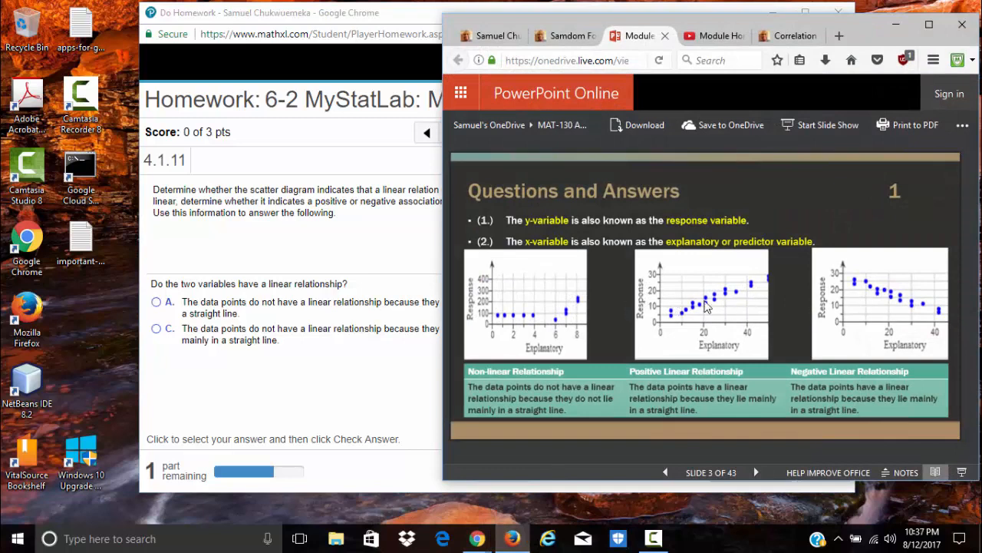
pyautogui.click(896, 24)
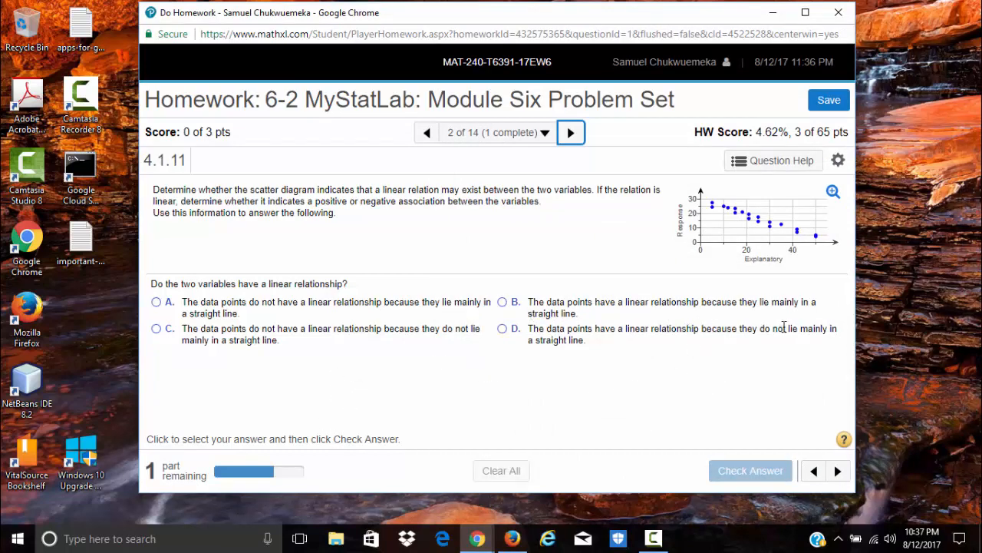
pyautogui.click(502, 302)
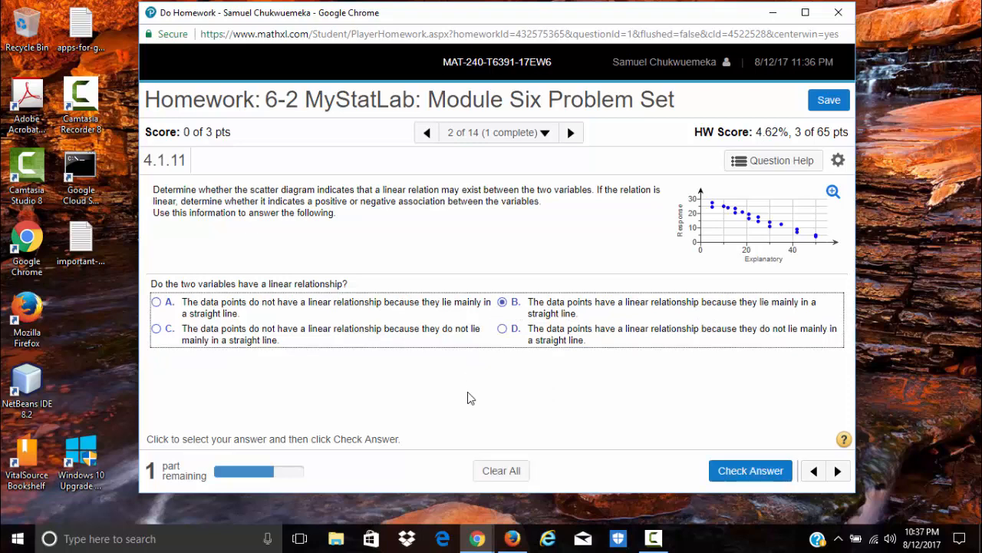
pyautogui.press('Return')
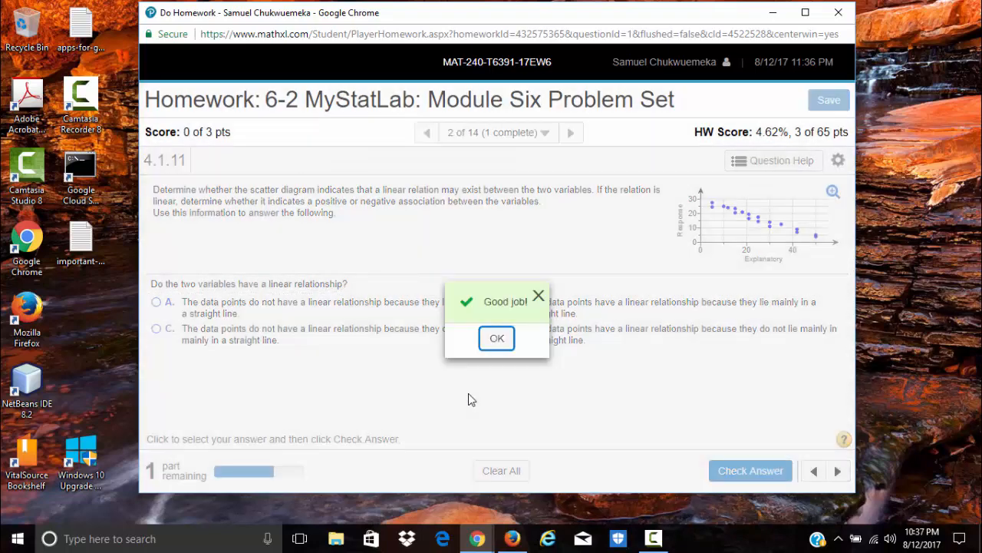
pyautogui.press('Return')
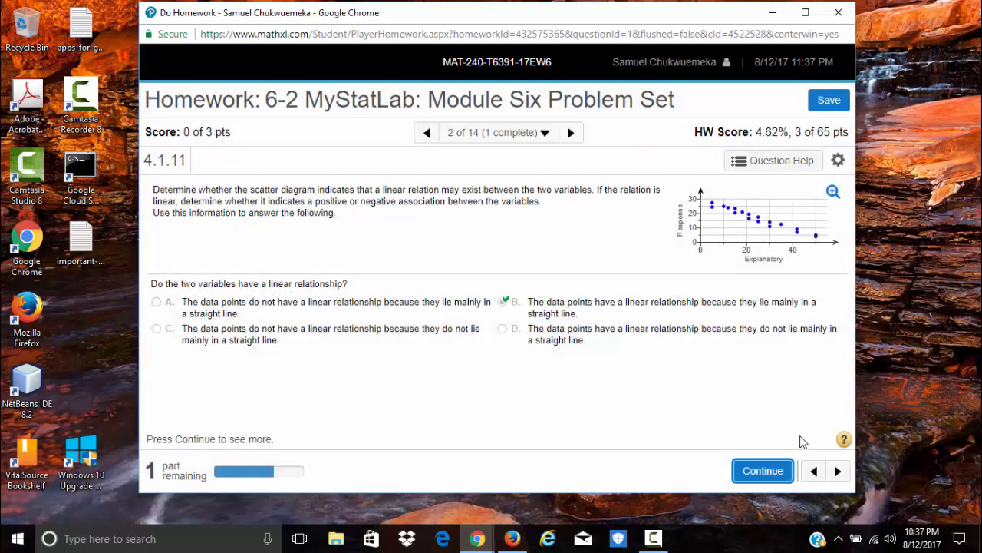
pyautogui.click(770, 474)
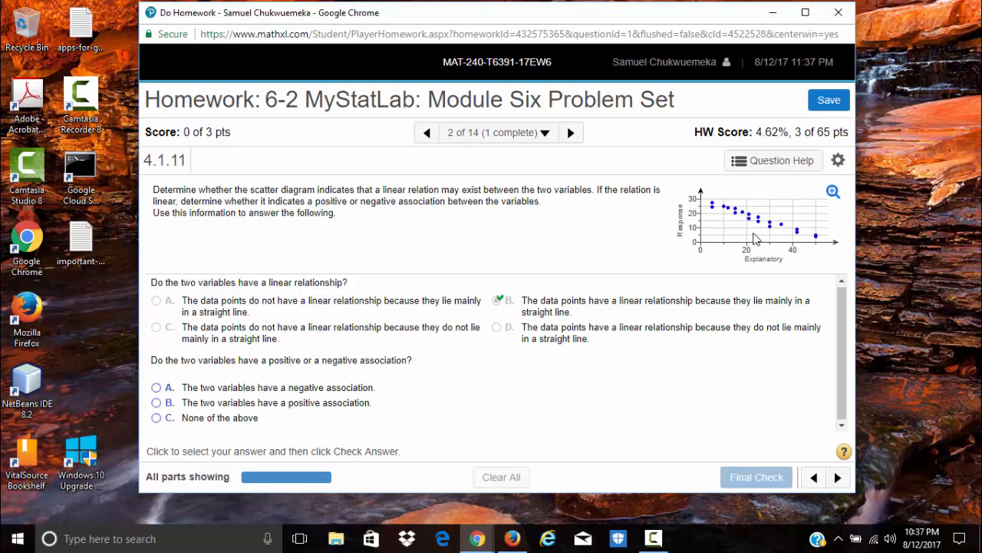
pyautogui.click(158, 393)
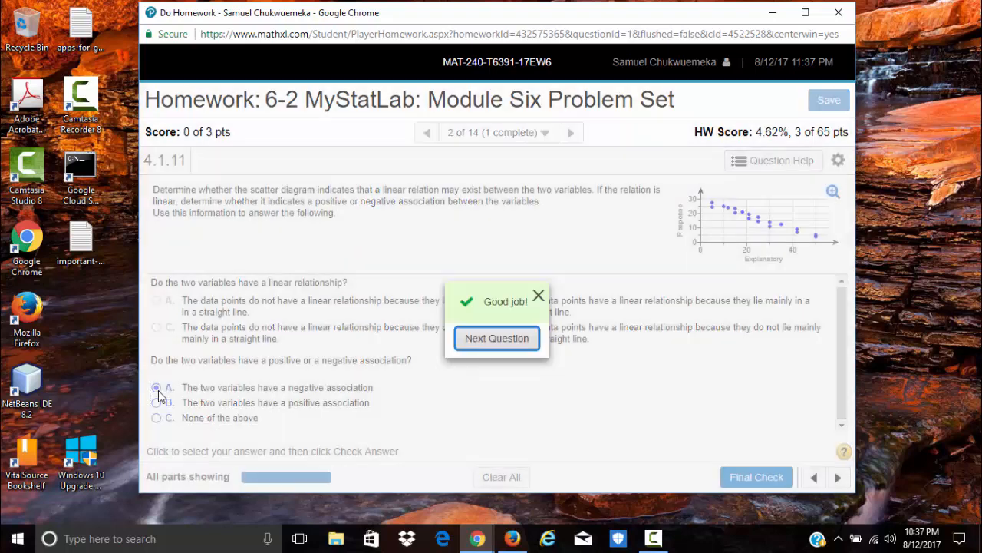
# Step: Switch to Firefox to view the study guide slide and the YouTube study guide playlist, and return to homework question 3
pyautogui.click(512, 538)
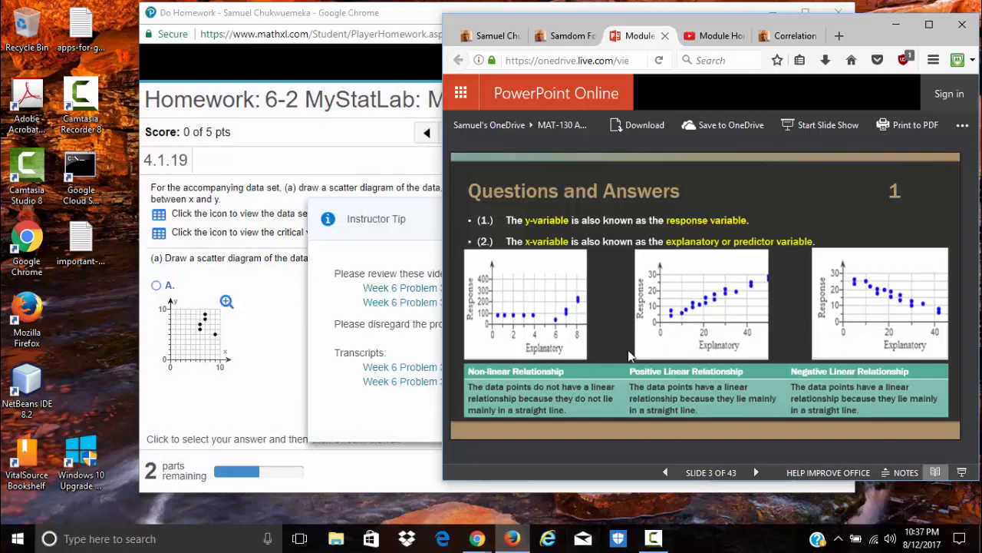
pyautogui.click(701, 36)
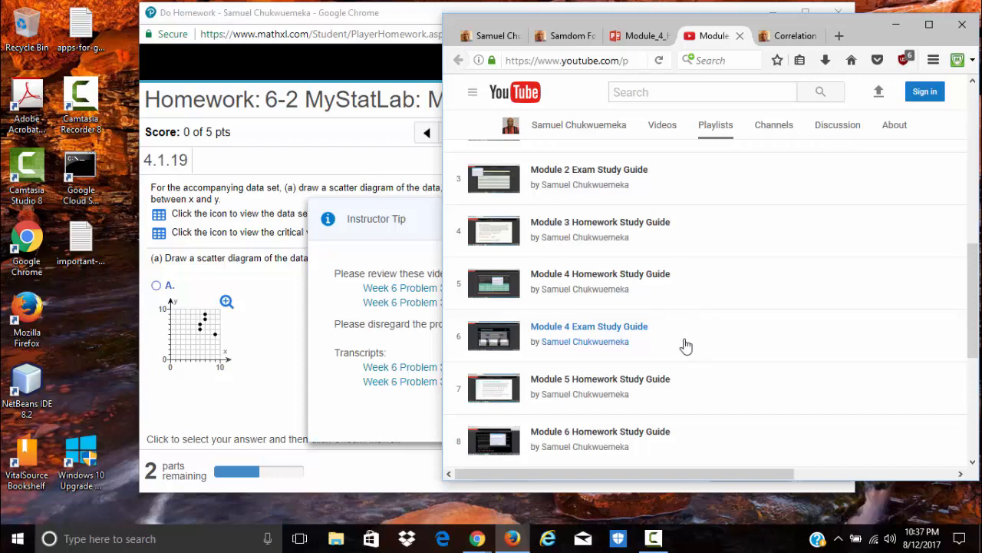
pyautogui.click(896, 25)
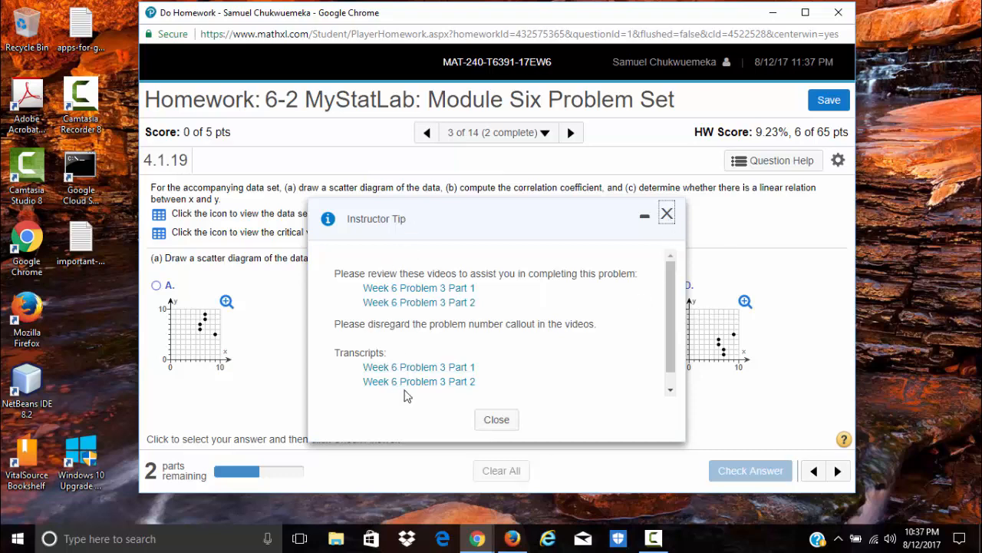
# Step: Close the Instructor Tip on question 3 and open the question's data set in the maximized homework window
pyautogui.click(666, 217)
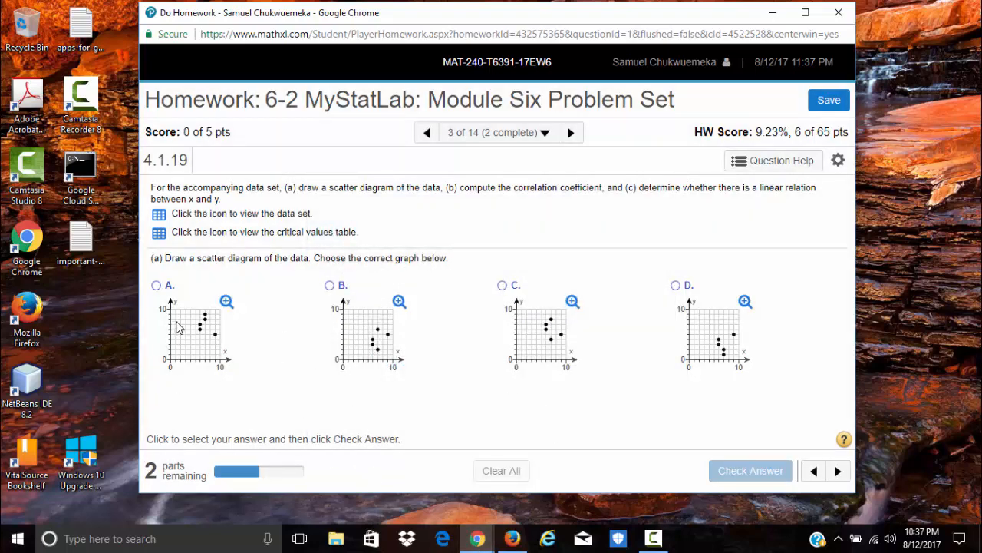
pyautogui.click(805, 13)
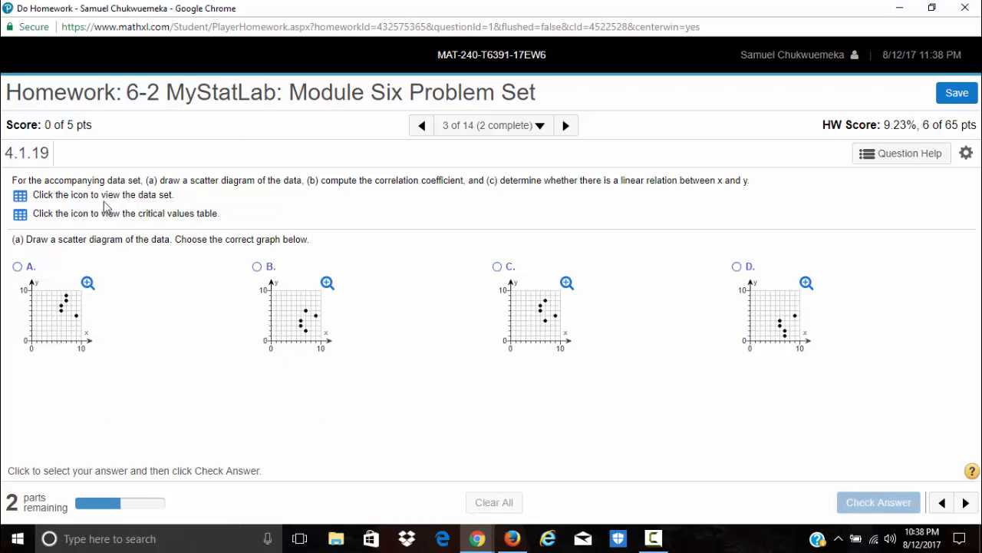
pyautogui.click(20, 197)
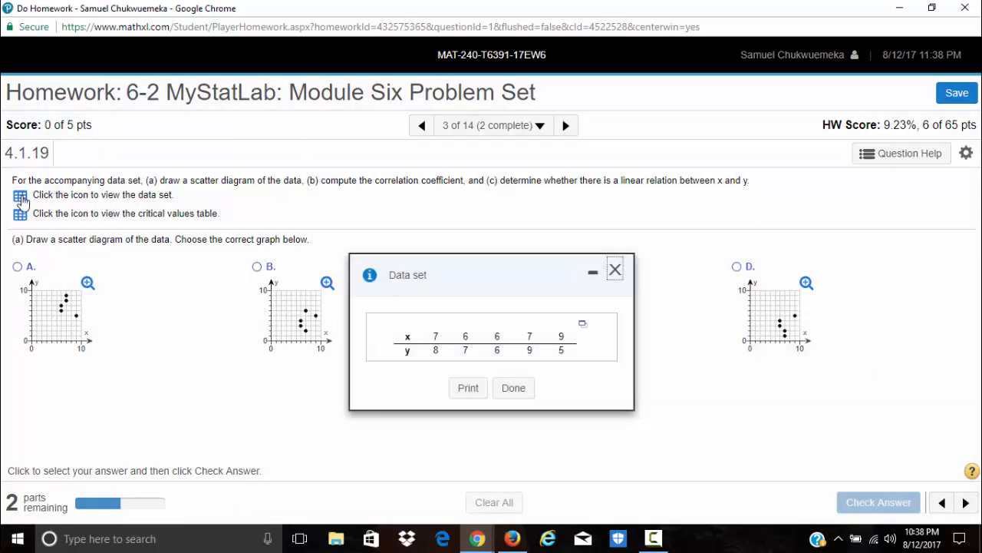
# Step: Open the question's data set in StatCrunch and create a scatter plot with x as the X variable and y as the Y variable
pyautogui.click(584, 327)
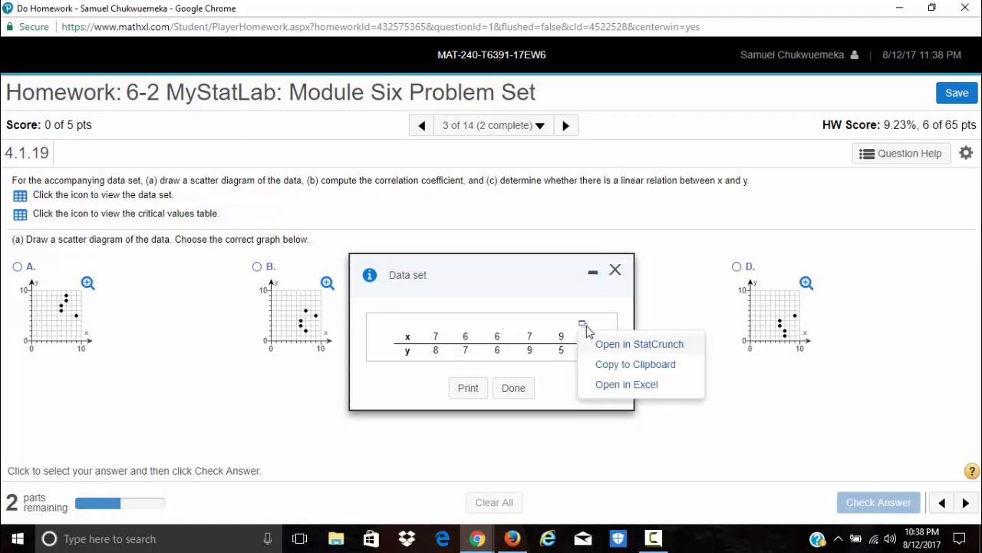
pyautogui.click(630, 348)
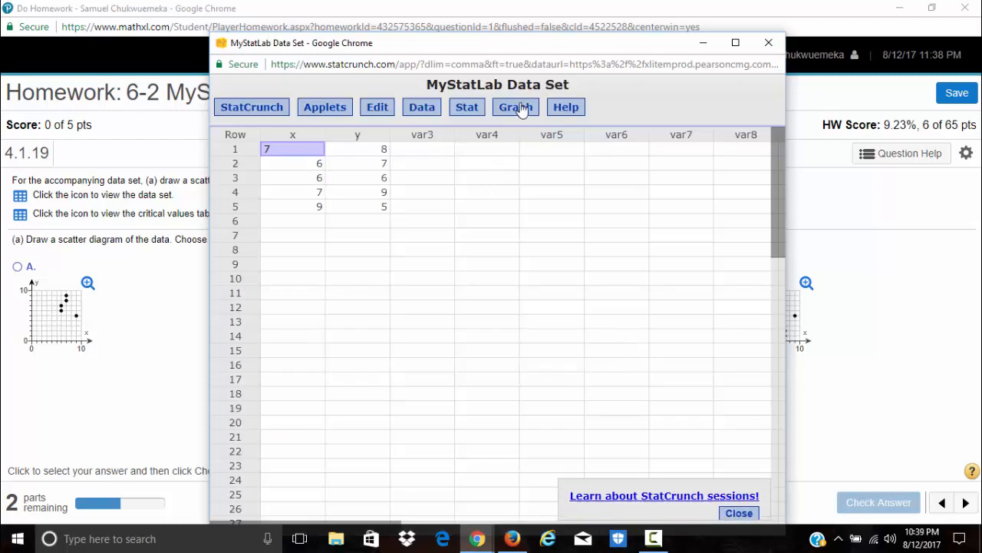
pyautogui.click(519, 110)
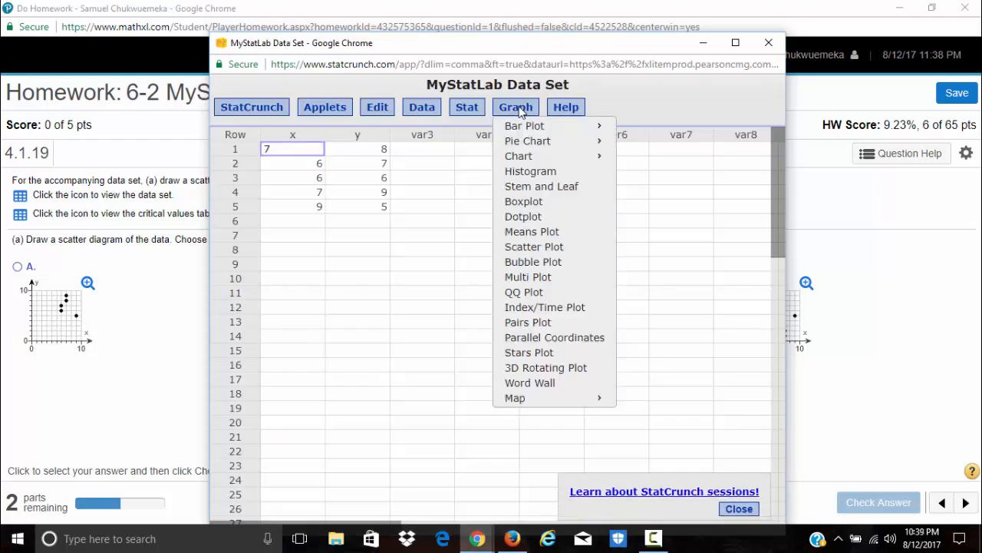
pyautogui.click(548, 248)
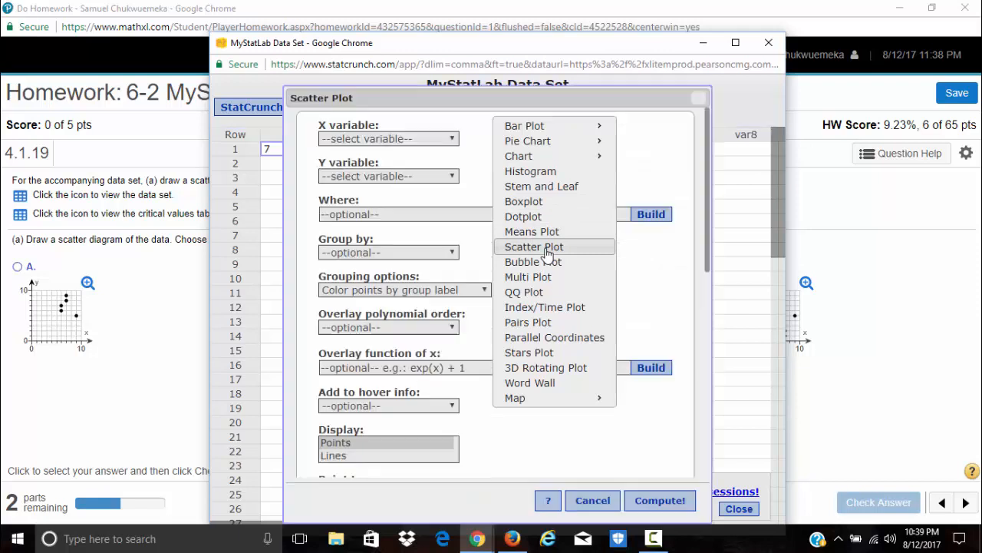
pyautogui.click(371, 138)
pyautogui.click(374, 166)
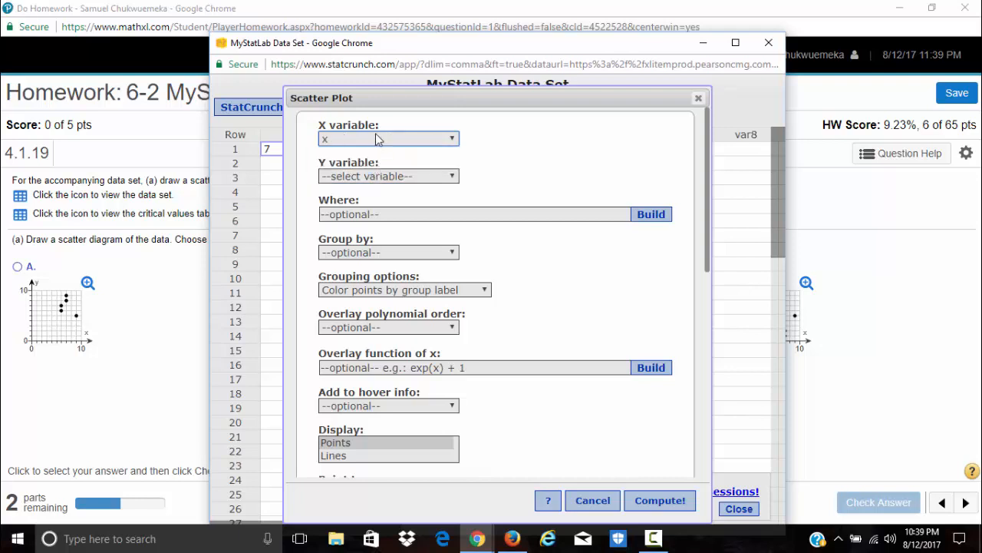
pyautogui.click(382, 180)
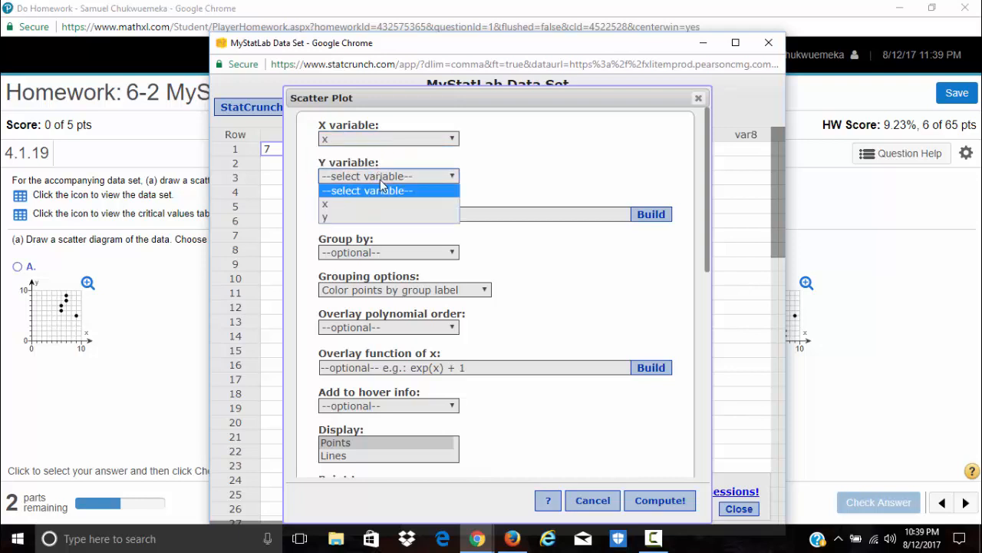
pyautogui.click(366, 217)
pyautogui.scroll(-5, 506, 284)
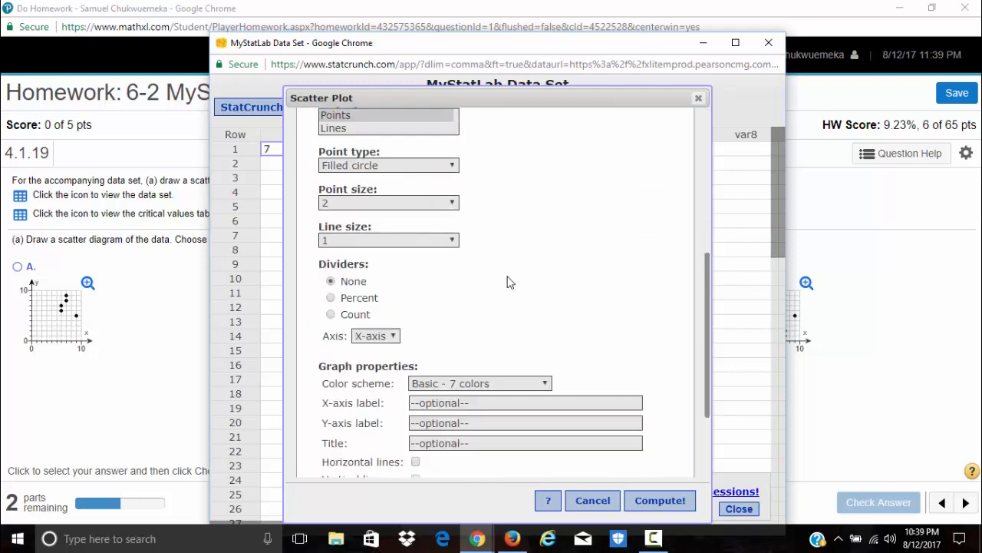
pyautogui.click(642, 503)
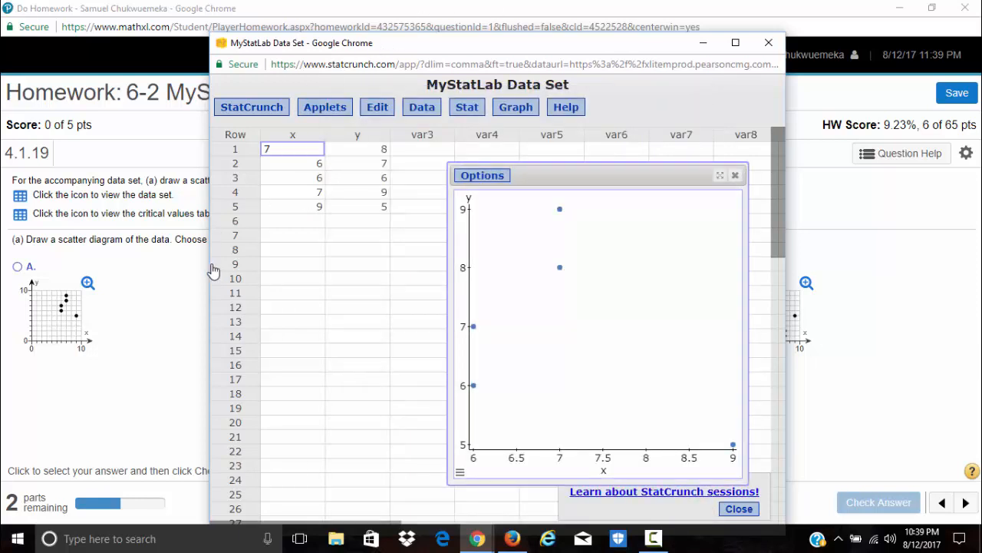
# Step: Close the Data set pop-up, then resize and arrange the homework and StatCrunch windows side by side
pyautogui.moveTo(213, 272); pyautogui.dragTo(420, 275)
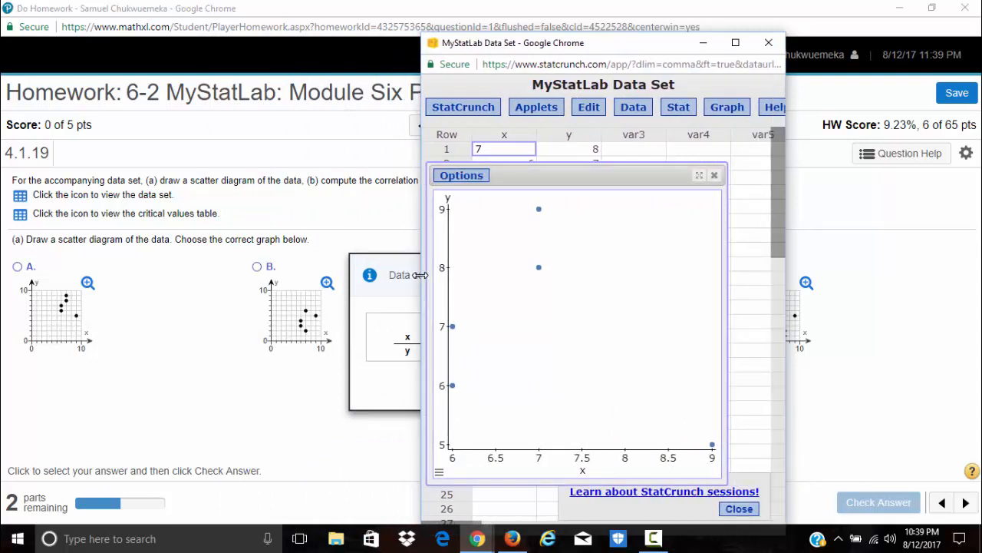
pyautogui.moveTo(505, 49); pyautogui.dragTo(802, 108)
pyautogui.click(616, 273)
pyautogui.click(615, 272)
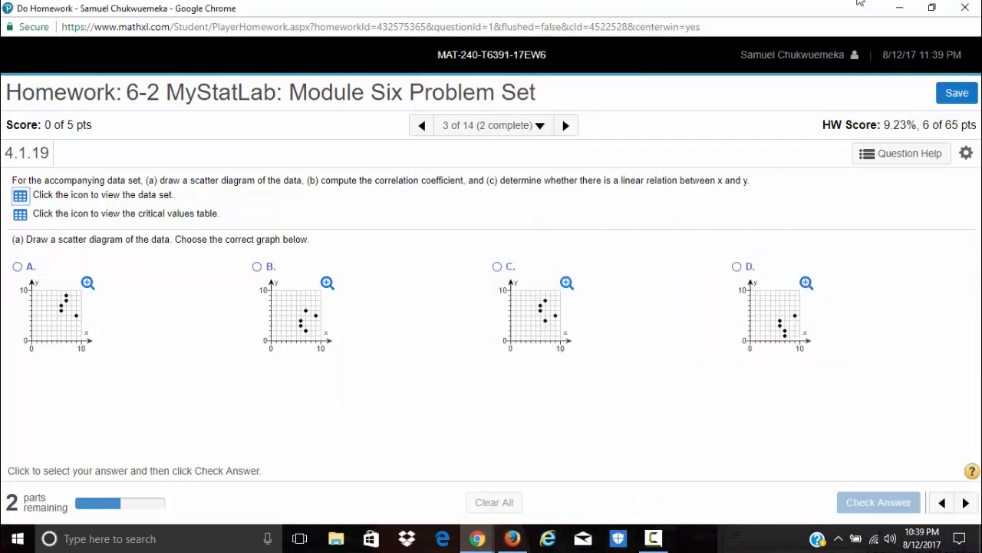
pyautogui.click(932, 8)
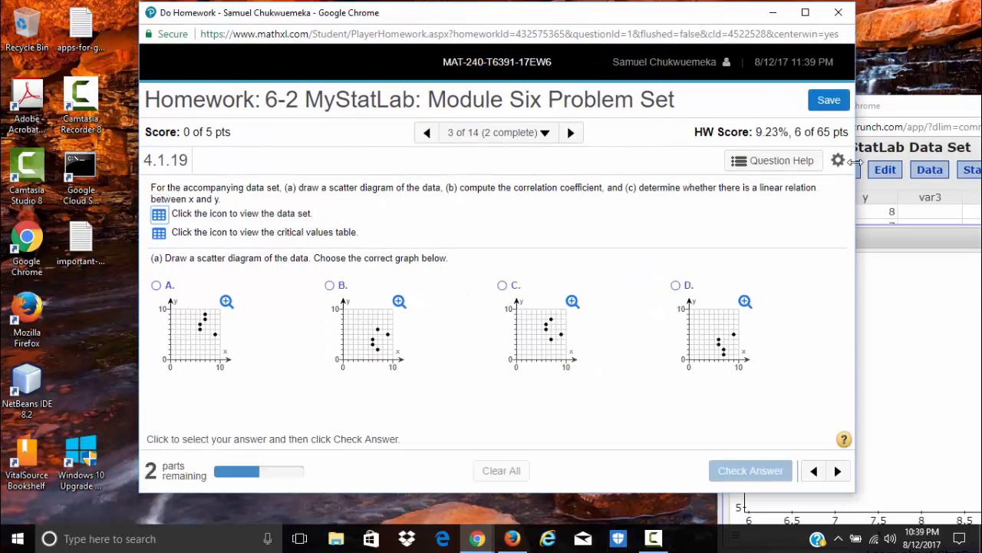
pyautogui.moveTo(855, 270); pyautogui.dragTo(778, 270)
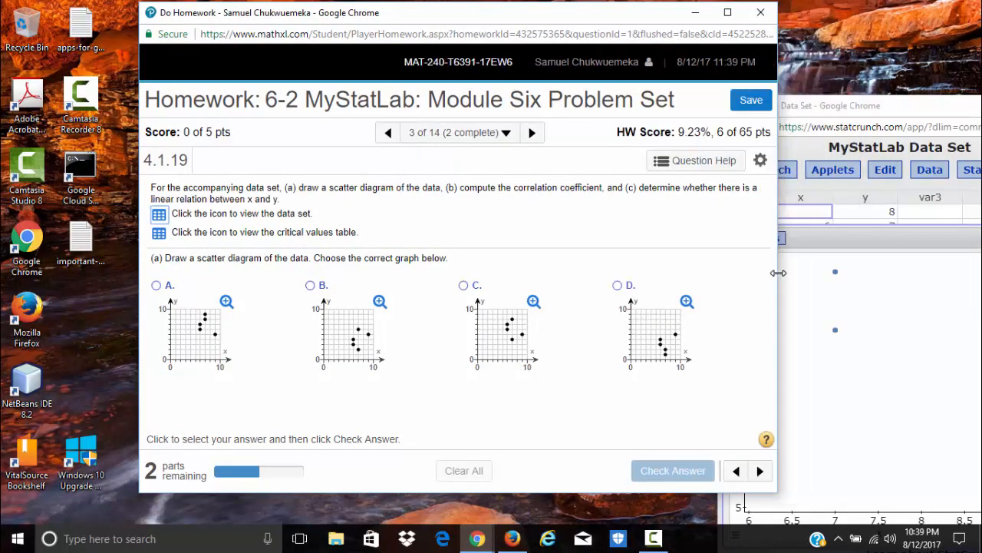
pyautogui.moveTo(394, 18); pyautogui.dragTo(294, 30)
pyautogui.moveTo(856, 111); pyautogui.dragTo(789, 21)
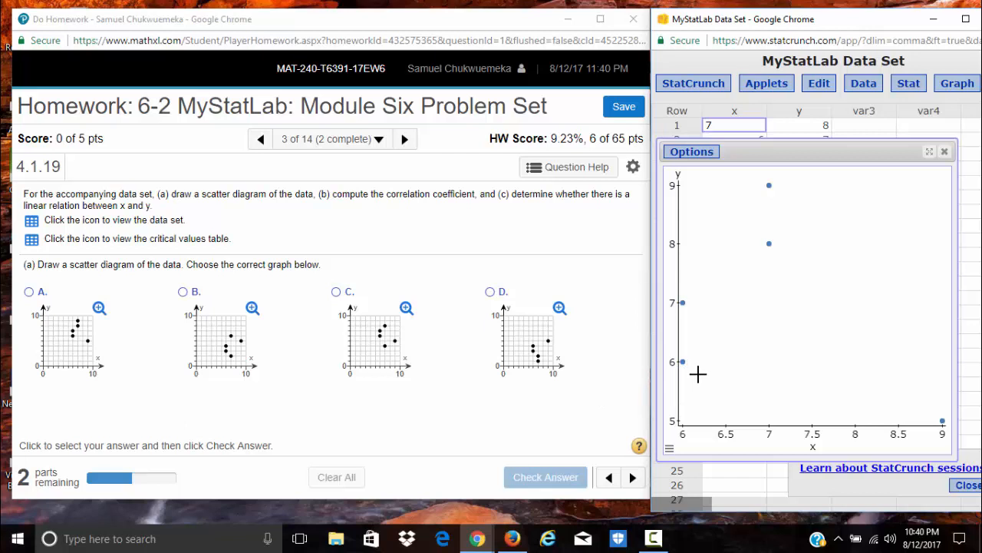
# Step: Compare the StatCrunch scatter plot with the enlarged graph A and the x and y values in the data set
pyautogui.moveTo(682, 362)
pyautogui.click(95, 308)
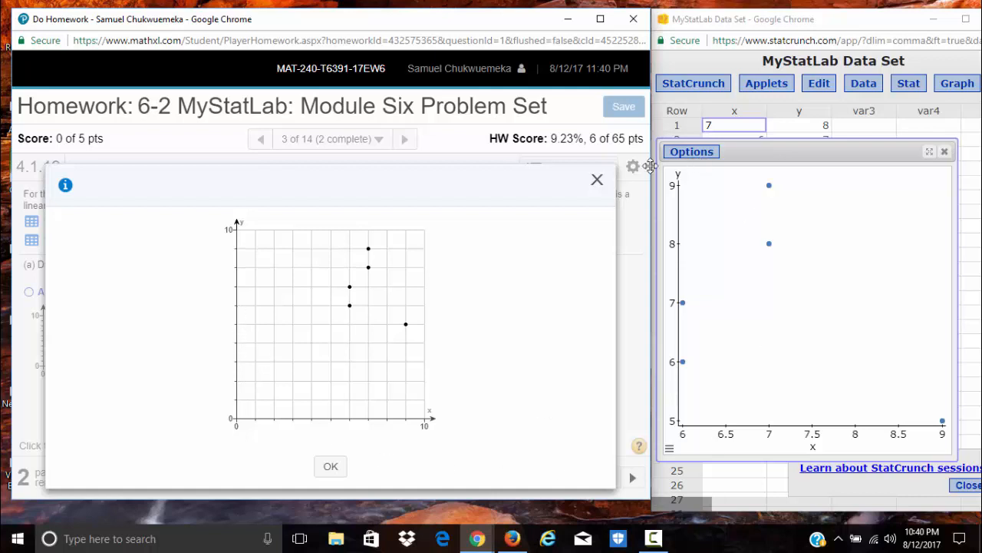
pyautogui.click(596, 181)
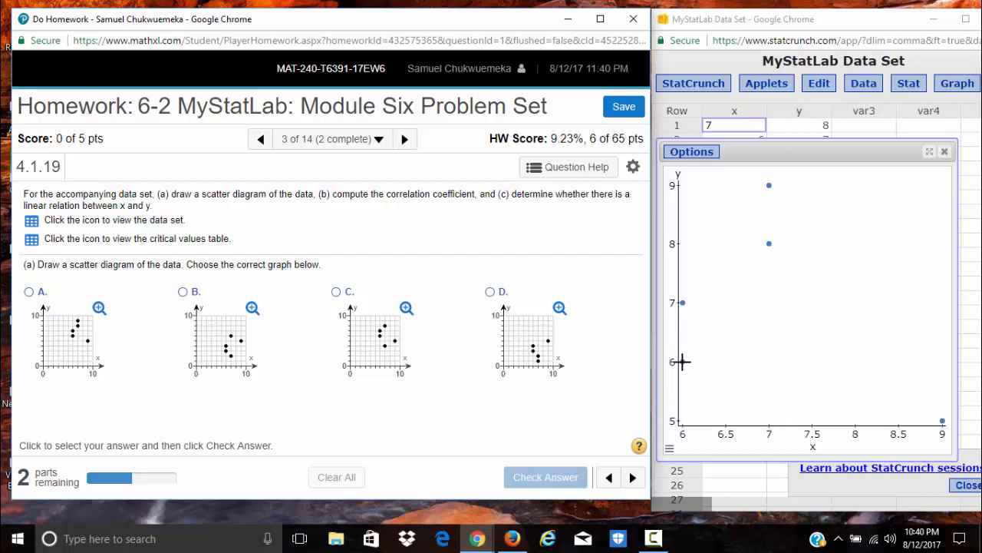
pyautogui.moveTo(681, 362)
pyautogui.click(32, 221)
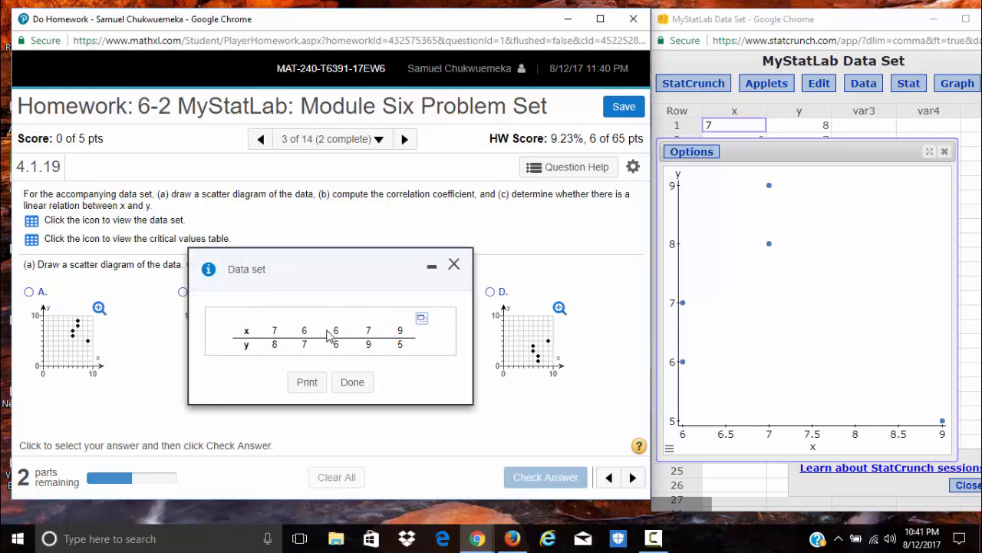
pyautogui.click(454, 264)
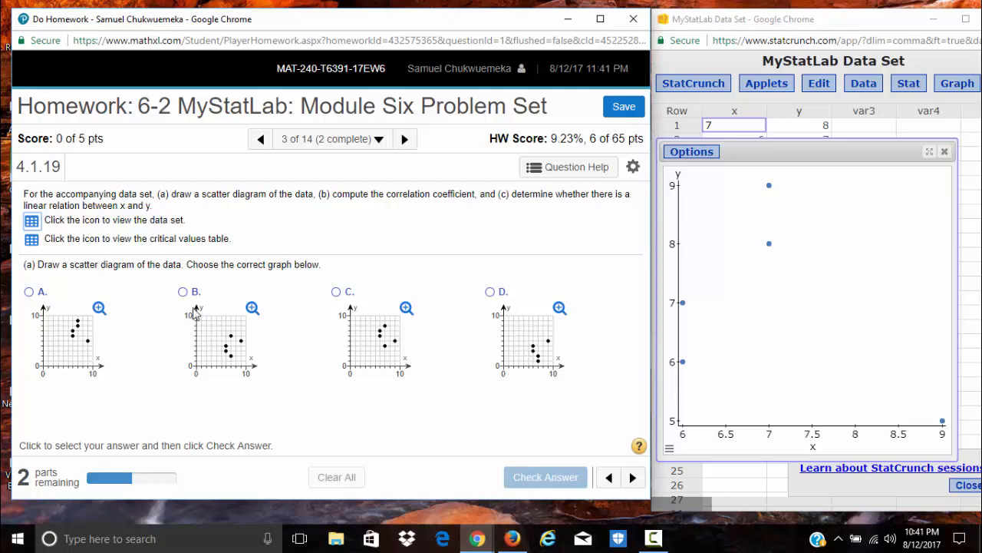
pyautogui.click(34, 224)
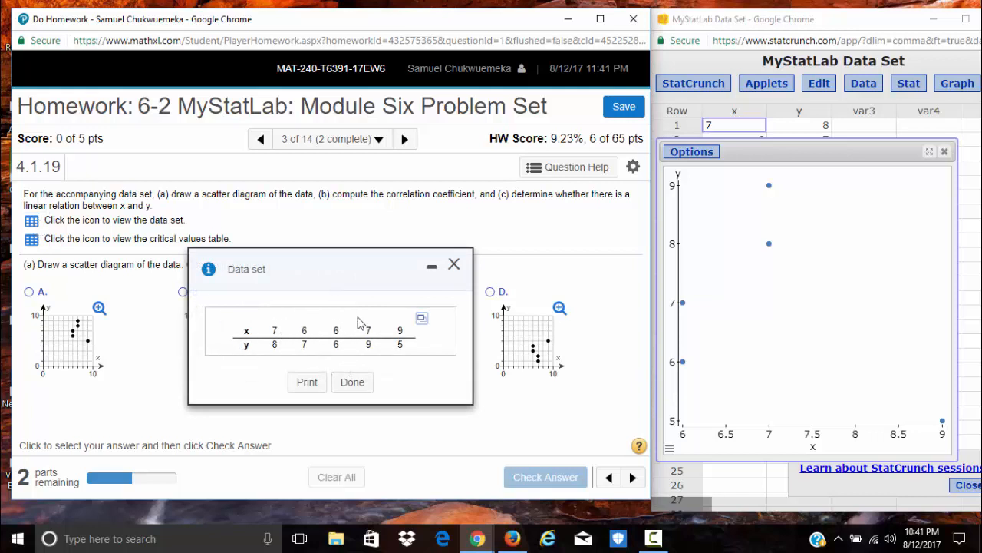
pyautogui.click(454, 265)
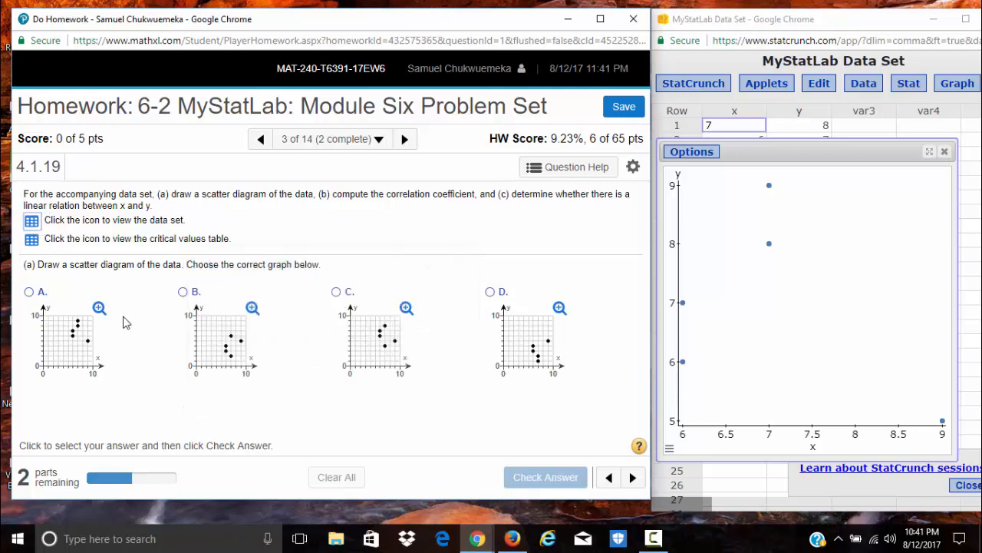
pyautogui.click(95, 306)
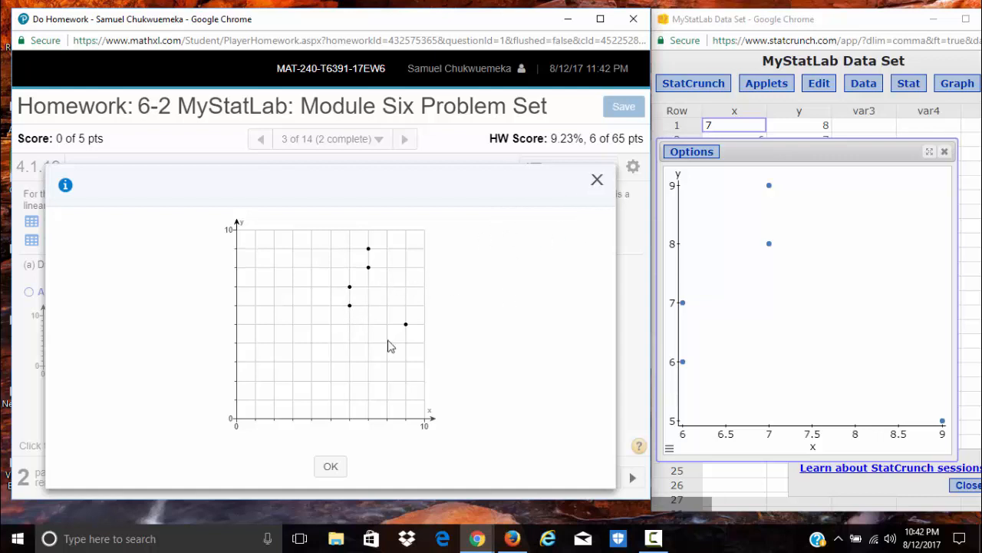
pyautogui.click(598, 181)
pyautogui.click(33, 224)
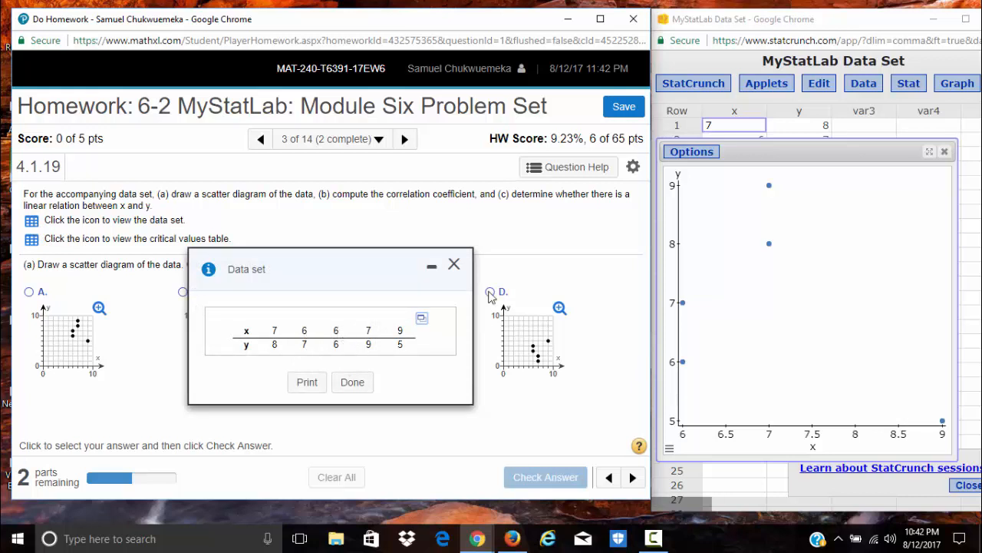
pyautogui.click(454, 266)
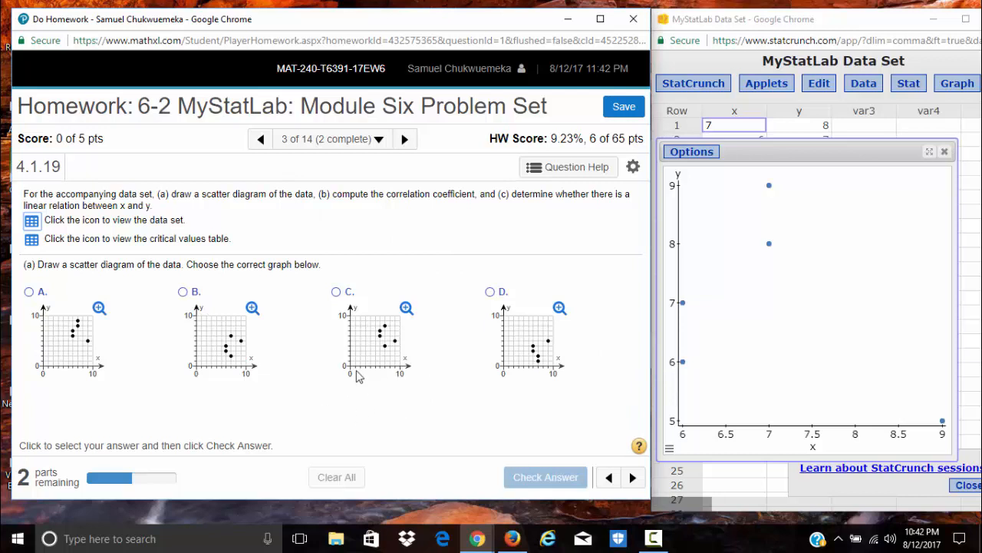
# Step: Answer part (a) of question 3 with graph A and check the answer
pyautogui.click(32, 293)
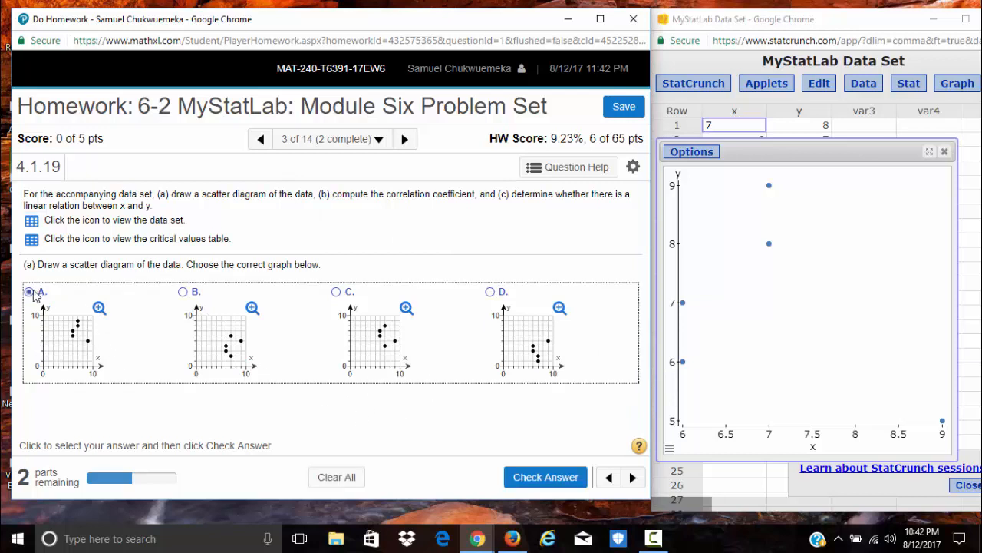
pyautogui.press('Return')
pyautogui.press('Return')
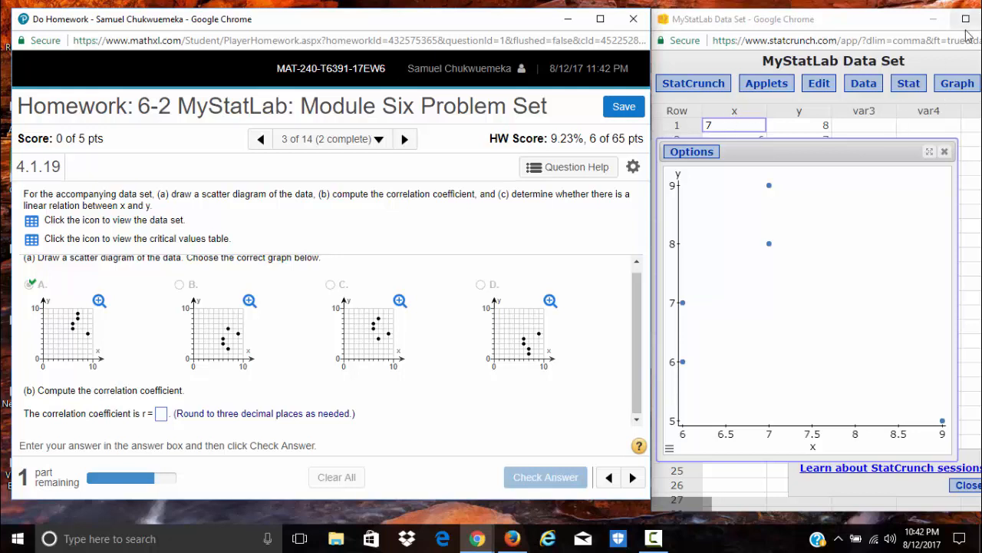
# Step: Close the scatter plot and the StatCrunch window, and narrow the homework window to free space beside it
pyautogui.click(945, 151)
pyautogui.moveTo(856, 28); pyautogui.dragTo(717, 35)
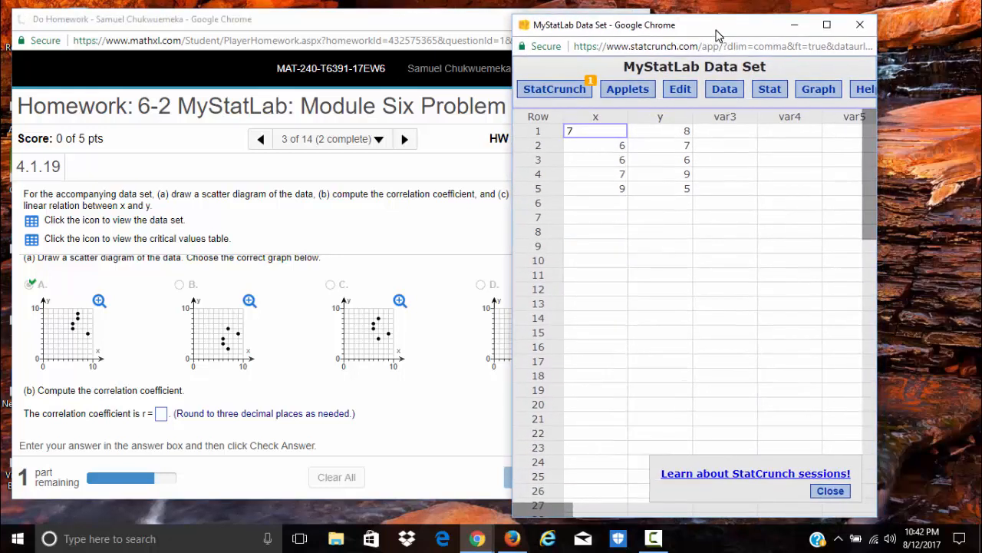
pyautogui.click(860, 24)
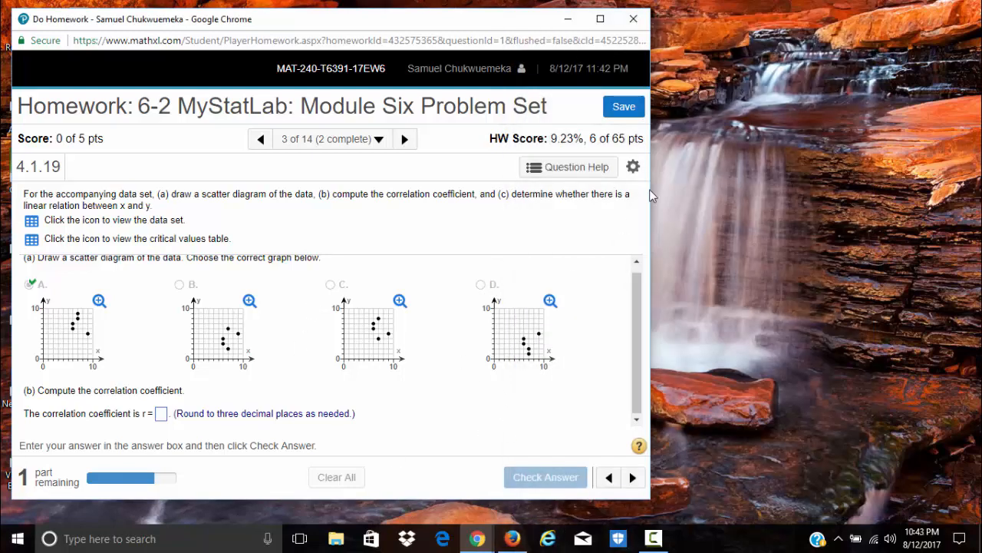
pyautogui.moveTo(651, 254); pyautogui.dragTo(440, 254)
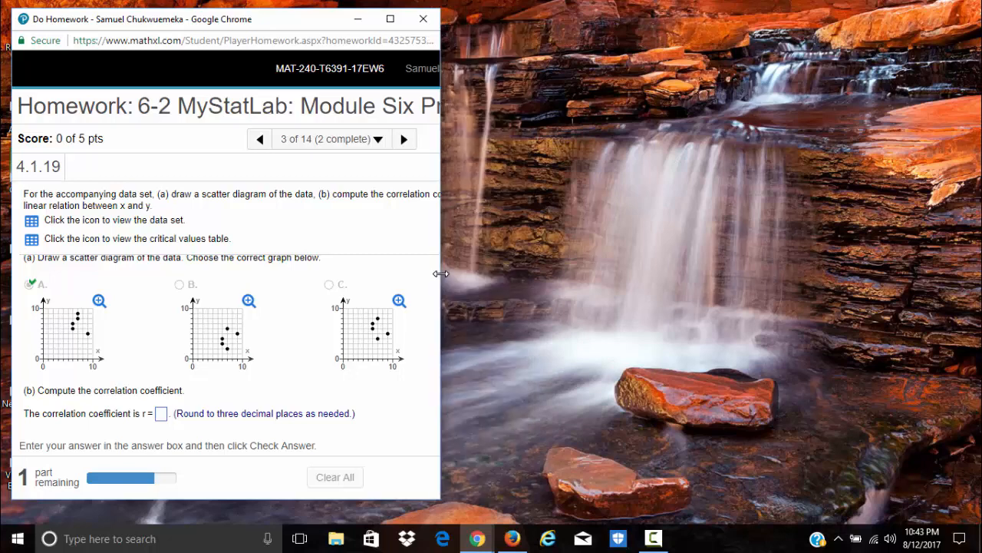
# Step: Switch to Firefox, bring up the Correlation and Regression calculator page beside the homework, and maximize its window
pyautogui.click(512, 538)
pyautogui.click(784, 36)
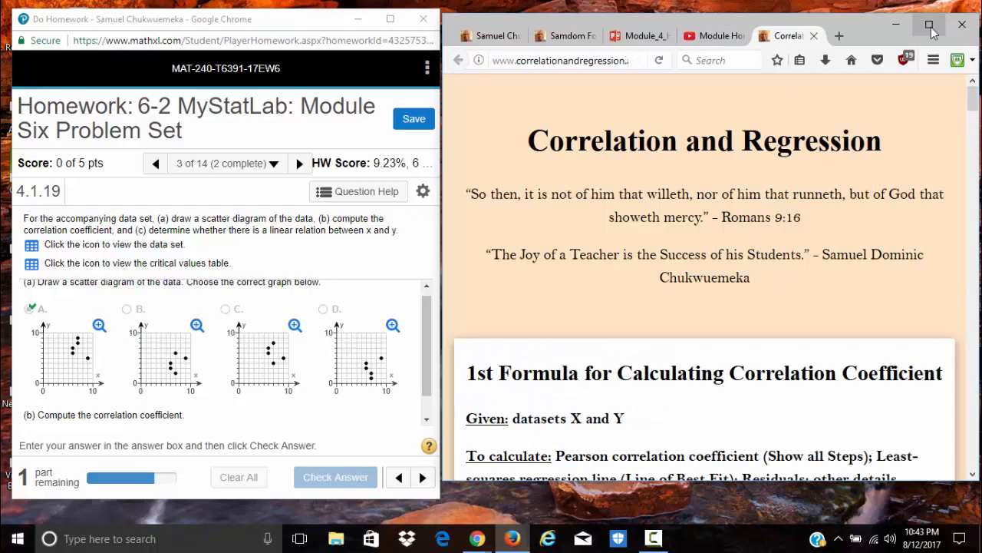
pyautogui.scroll(-4, 789, 283)
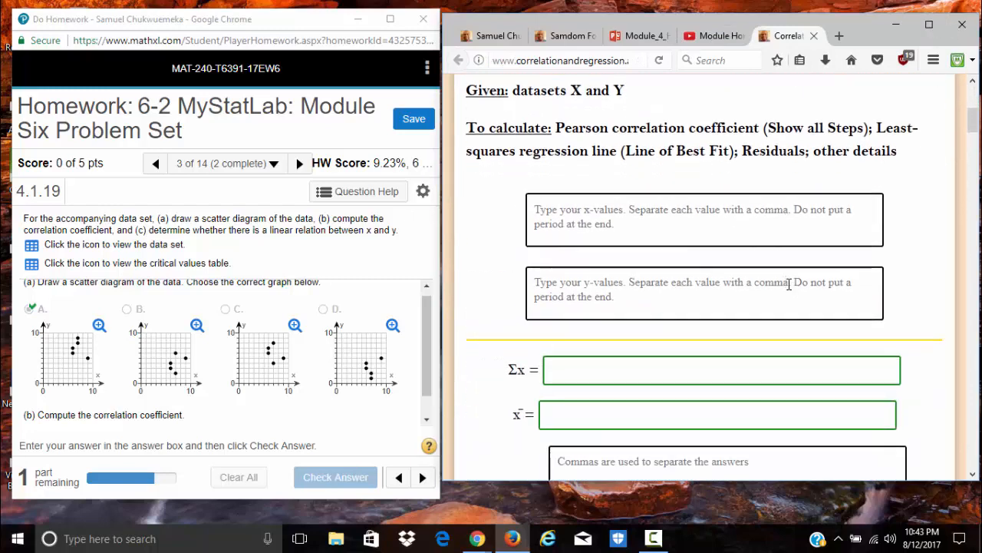
pyautogui.scroll(-7, 789, 284)
pyautogui.scroll(6, 789, 284)
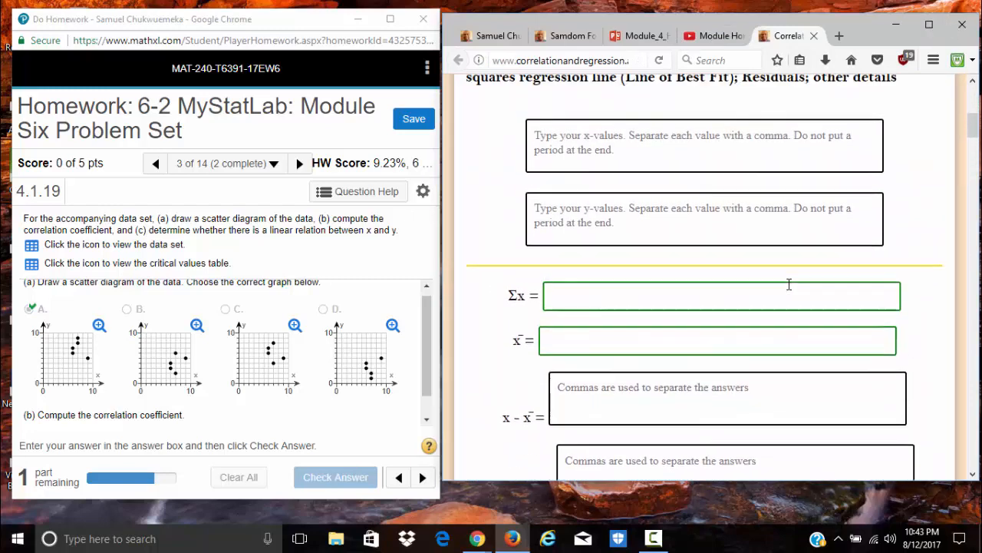
pyautogui.scroll(5, 789, 284)
pyautogui.click(929, 24)
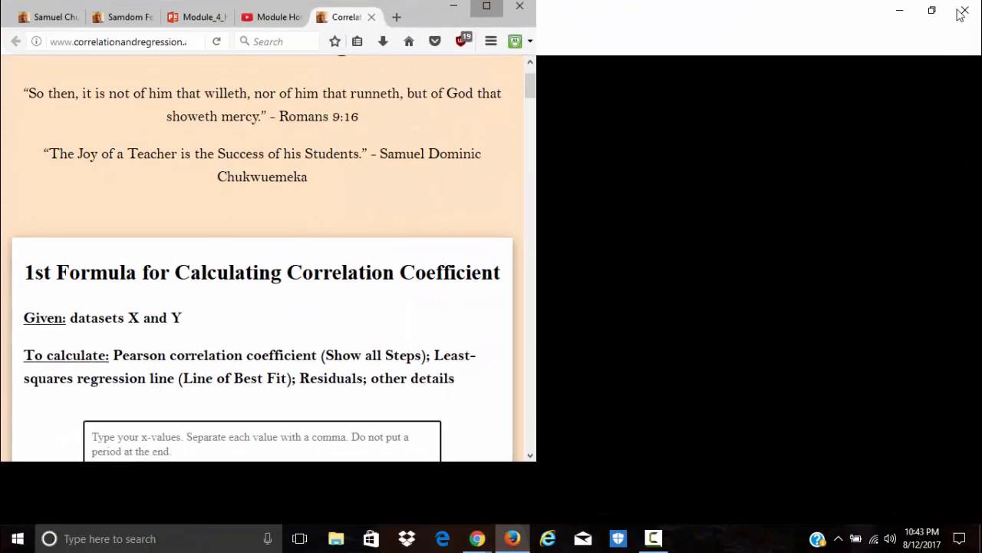
# Step: Examine the fields of the first correlation coefficient calculator and the Resources list of available formulas
pyautogui.scroll(-4, 650, 257)
pyautogui.scroll(2, 656, 243)
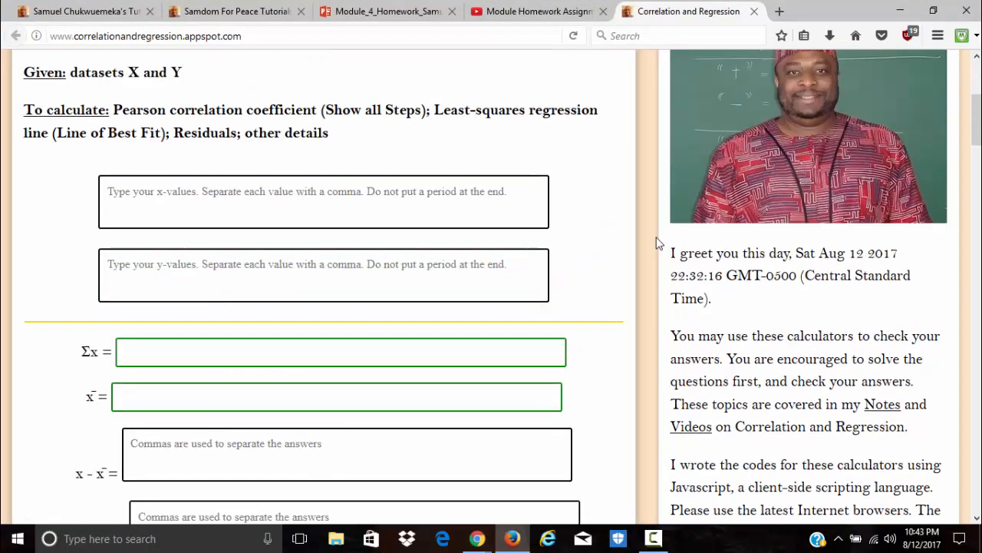
pyautogui.scroll(1, 656, 243)
pyautogui.scroll(-9, 656, 242)
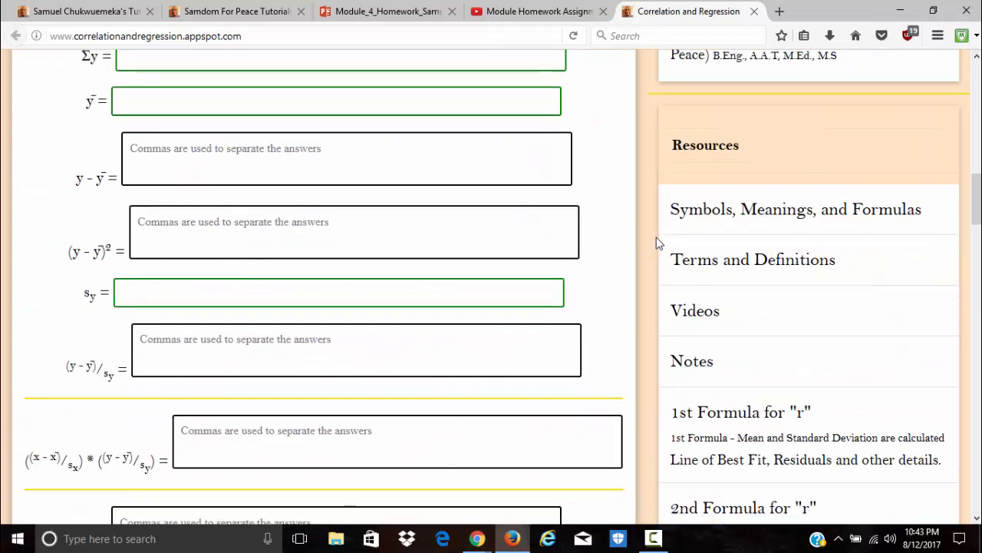
pyautogui.scroll(-2, 656, 243)
pyautogui.scroll(-1, 733, 326)
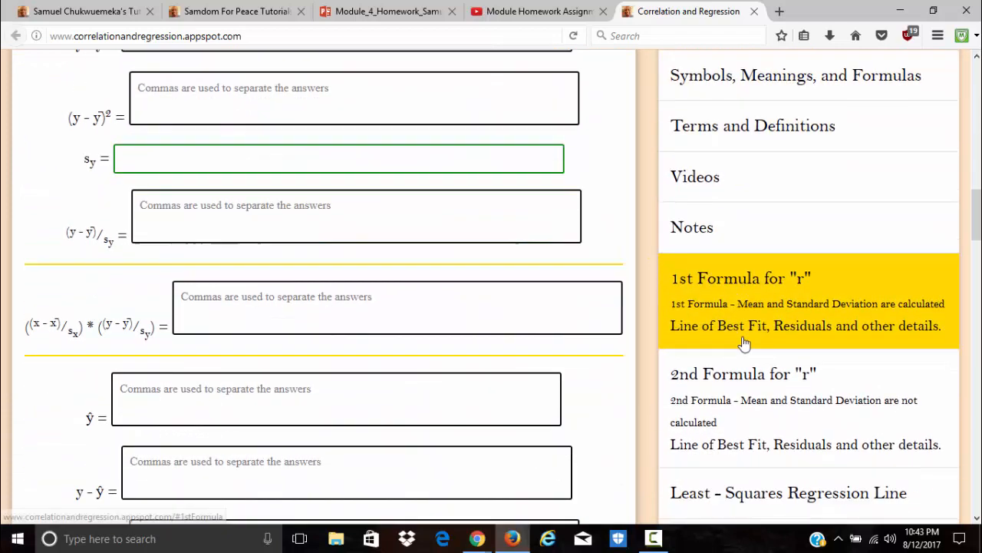
pyautogui.scroll(-3, 743, 343)
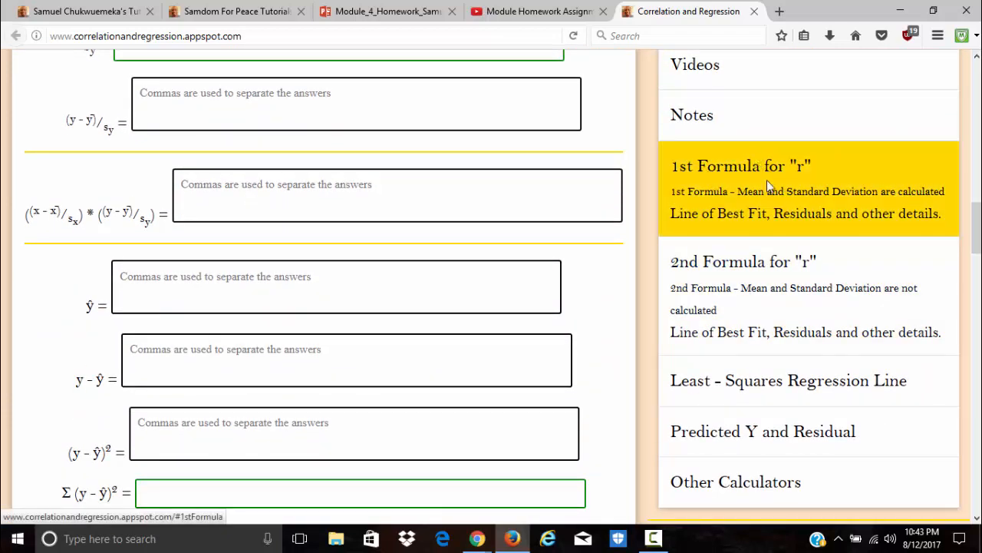
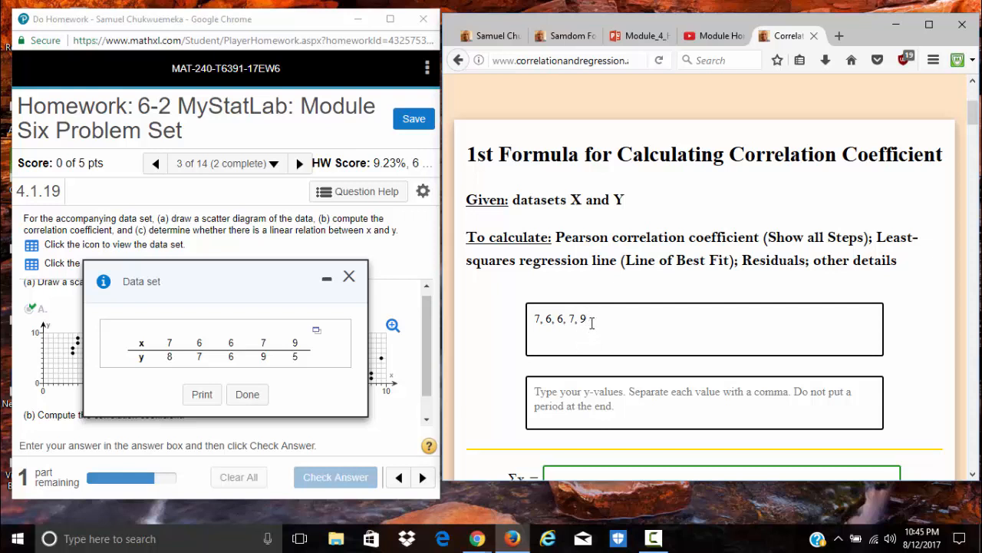
# Step: Enter the y-values 8, 7, 6, 9, 5 in the 1st Formula calculator and look over its result fields
pyautogui.click(590, 397)
pyautogui.write('8, 7, 6,')
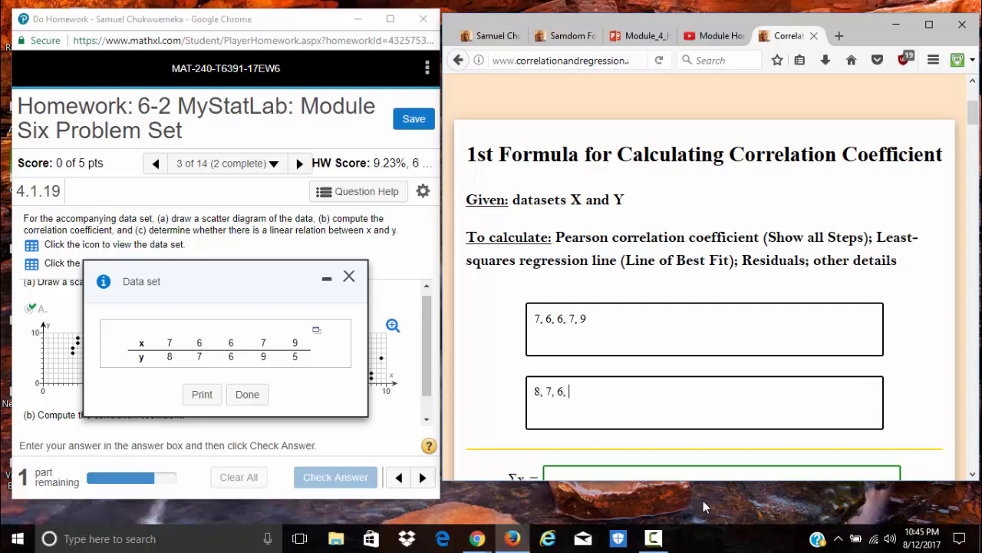
pyautogui.write(' 9, 5')
pyautogui.scroll(-3, 703, 291)
pyautogui.scroll(-5, 741, 315)
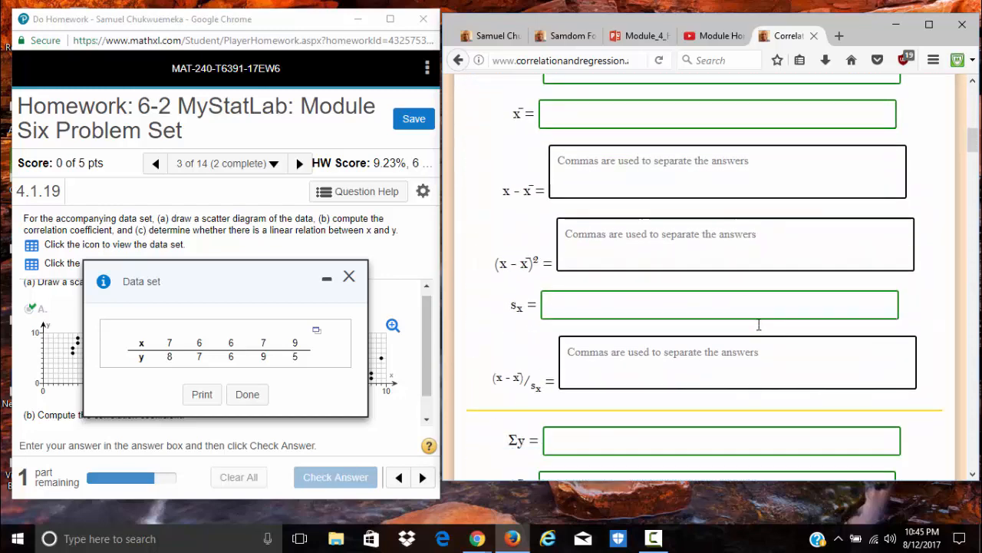
pyautogui.scroll(6, 758, 324)
pyautogui.scroll(-5, 758, 324)
pyautogui.scroll(5, 602, 212)
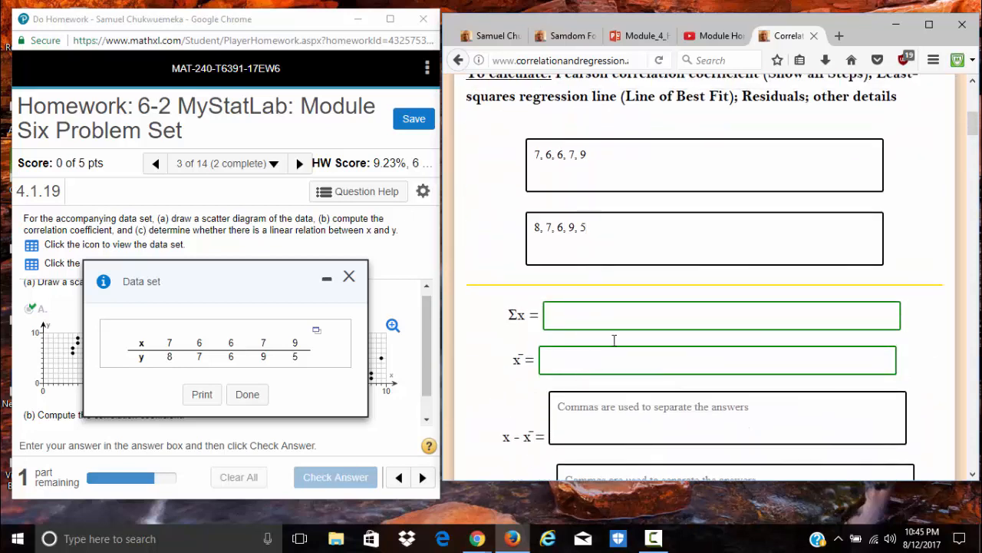
# Step: Maximize the calculator window and run the 1st Formula calculation for the entered x- and y-values
pyautogui.click(929, 25)
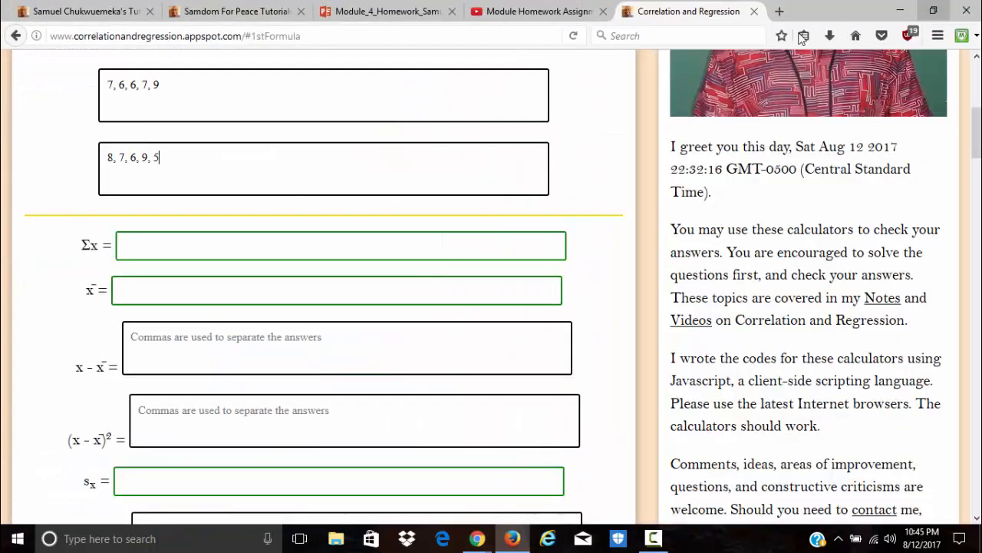
pyautogui.click(258, 189)
pyautogui.scroll(-2, 261, 208)
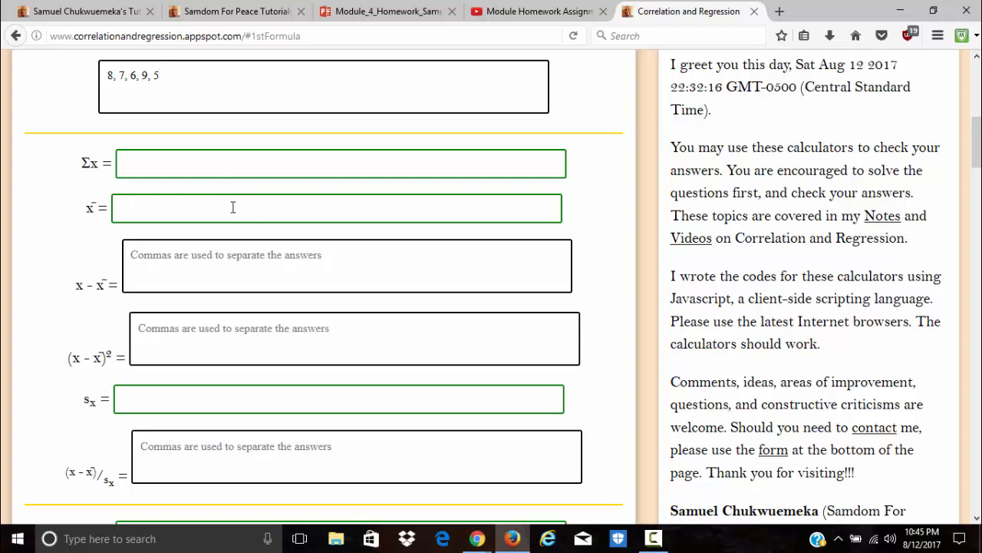
pyautogui.scroll(5, 235, 230)
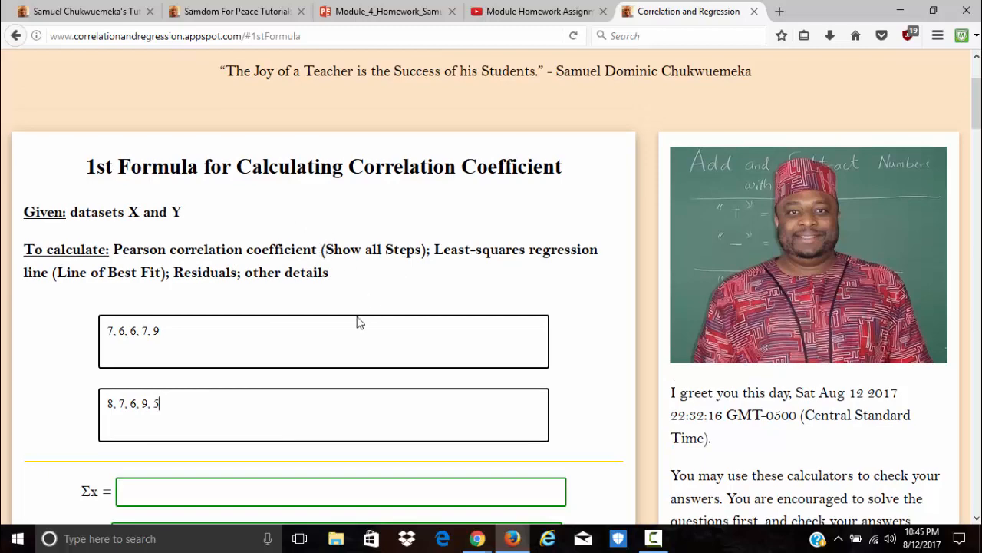
pyautogui.scroll(-3, 355, 331)
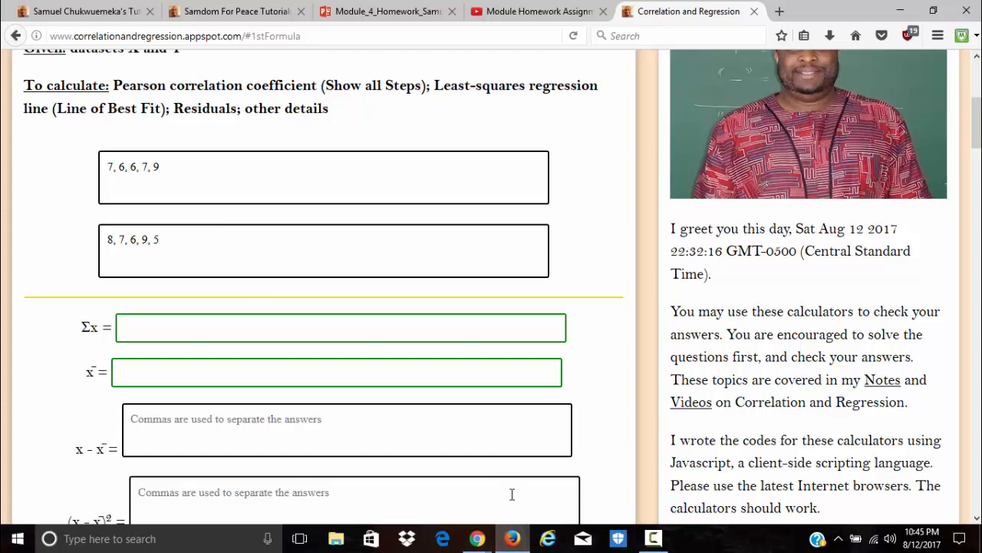
pyautogui.scroll(-3, 335, 320)
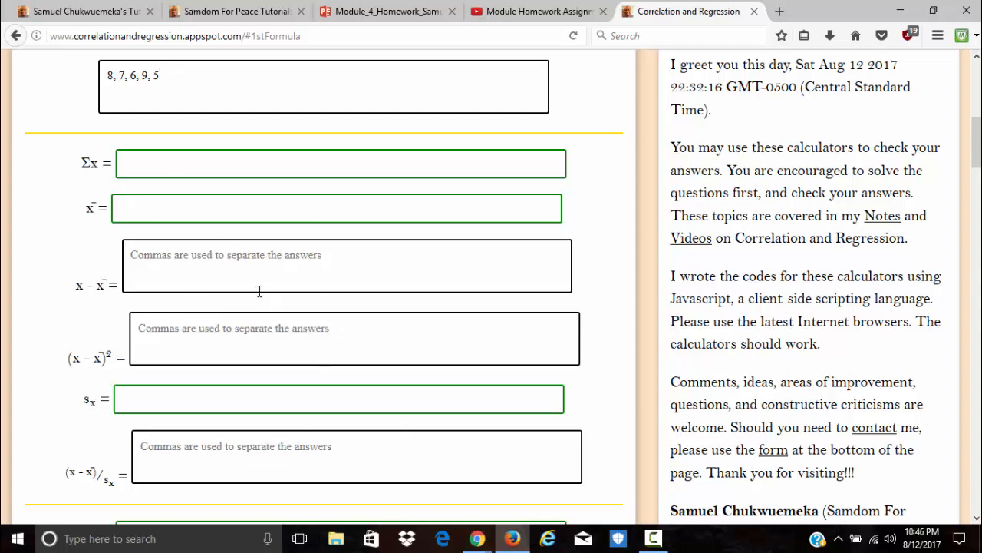
pyautogui.scroll(-10, 261, 322)
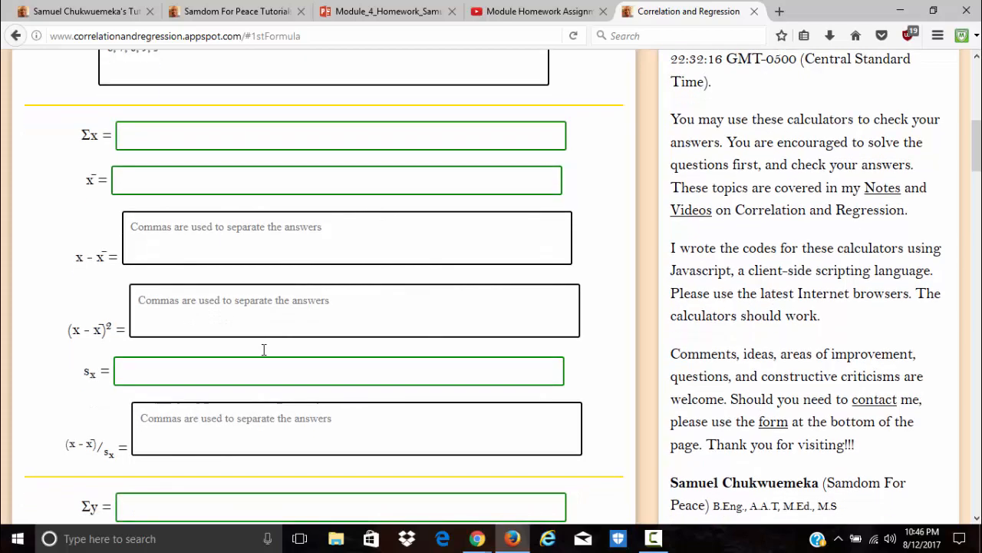
pyautogui.scroll(-6, 262, 354)
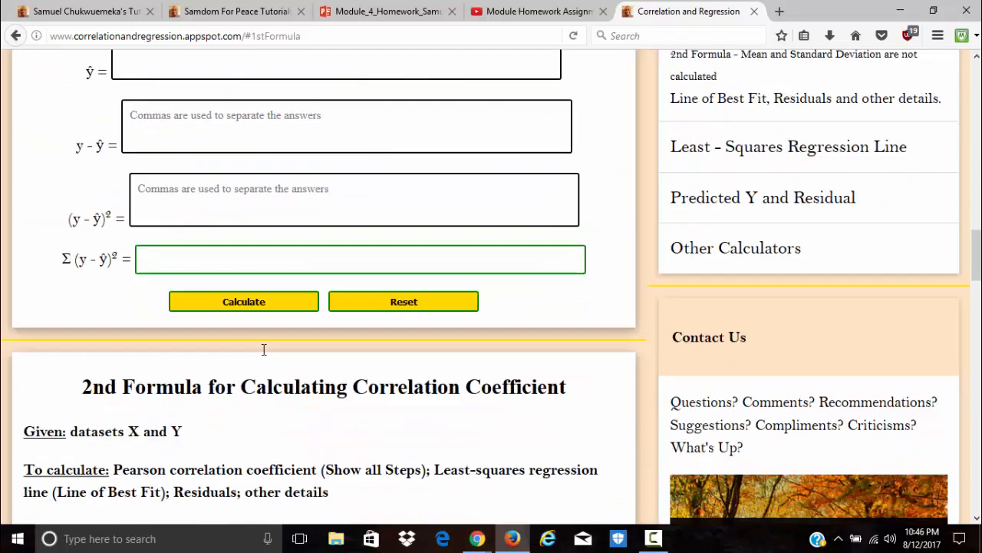
pyautogui.click(213, 286)
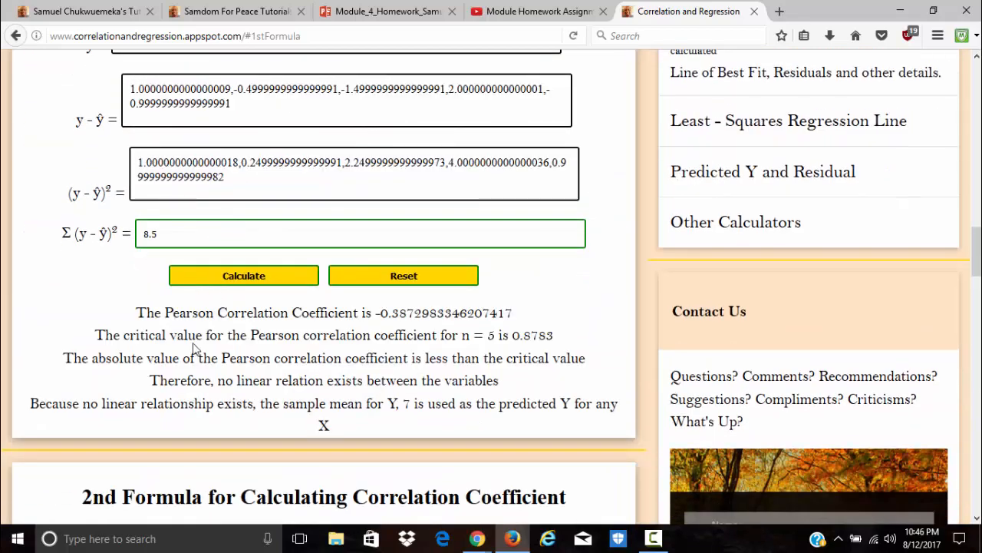
# Step: Examine the calculated sums, means, deviations, standard deviations and residuals, and read the Pearson correlation coefficient with its critical value
pyautogui.scroll(5, 176, 258)
pyautogui.scroll(5, 177, 257)
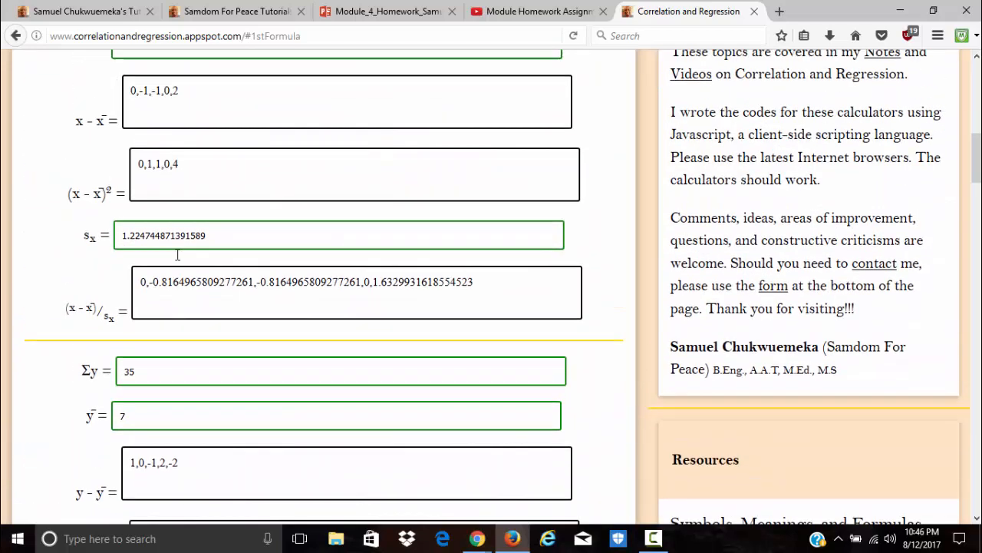
pyautogui.scroll(-2, 177, 254)
pyautogui.scroll(4, 176, 250)
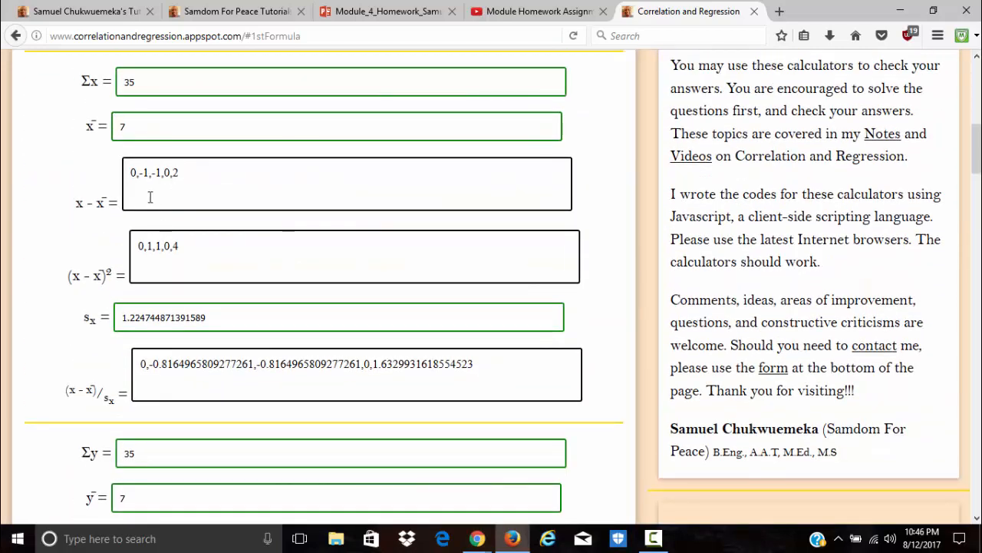
pyautogui.scroll(1, 130, 159)
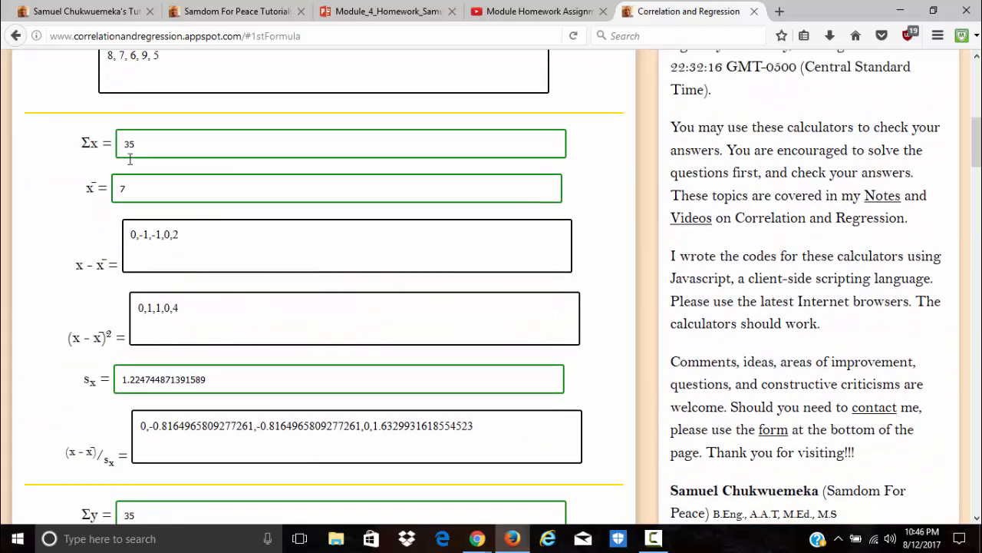
pyautogui.scroll(2, 195, 328)
pyautogui.scroll(-3, 195, 324)
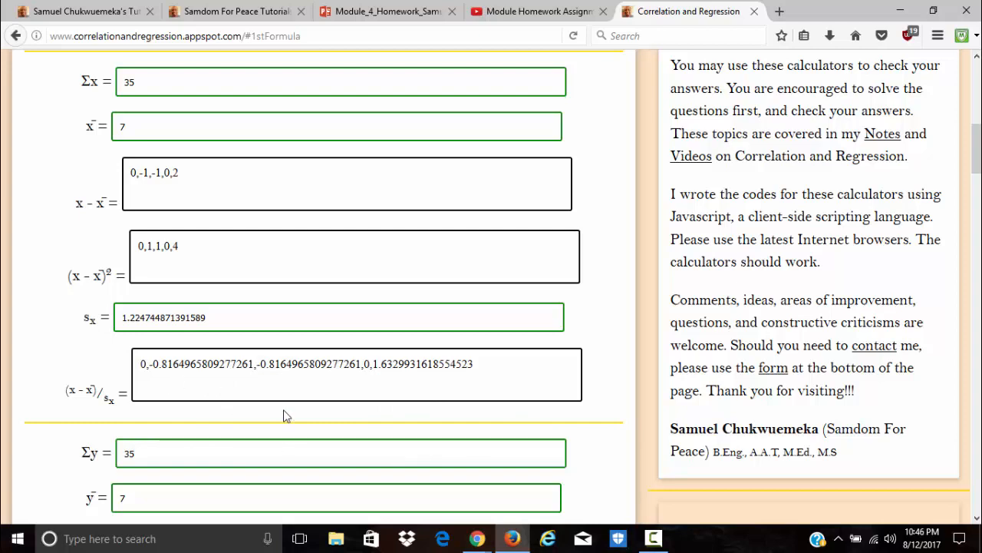
pyautogui.scroll(-5, 283, 416)
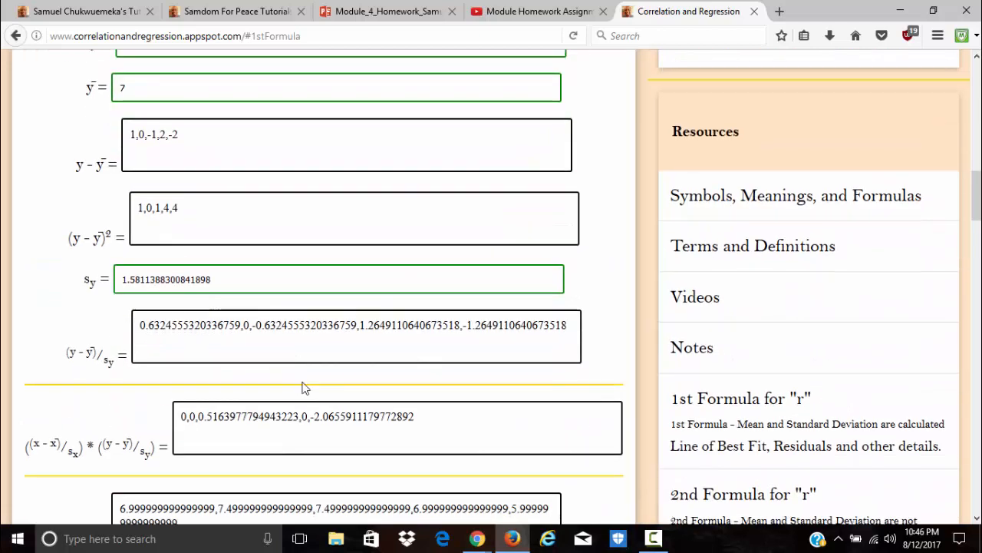
pyautogui.scroll(1, 345, 471)
pyautogui.scroll(-3, 346, 466)
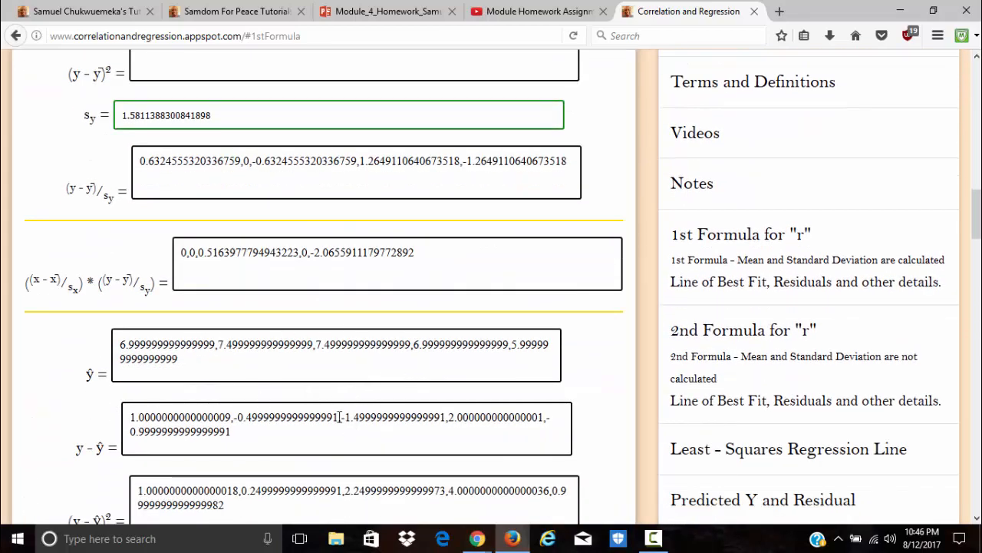
pyautogui.scroll(-1, 340, 419)
pyautogui.scroll(-4, 340, 419)
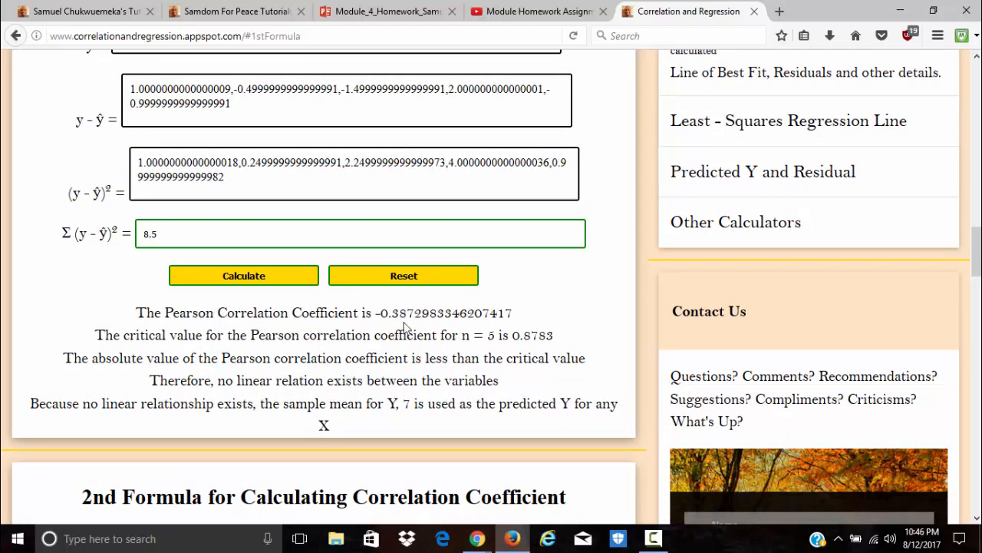
# Step: Restore the calculator window beside the homework, close the Data set pop-up, and show part (b) next to the calculated coefficient
pyautogui.click(933, 11)
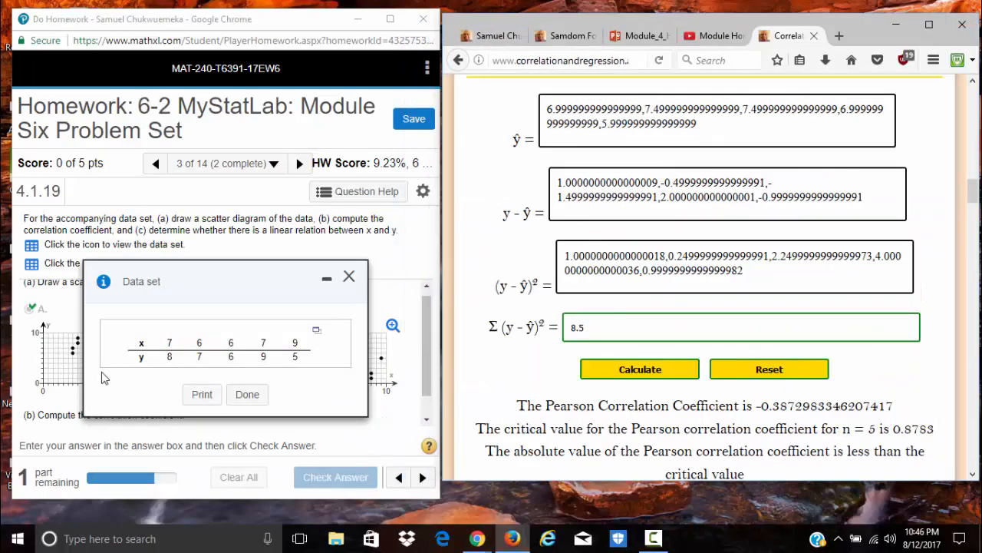
pyautogui.click(349, 275)
pyautogui.scroll(-1, 213, 350)
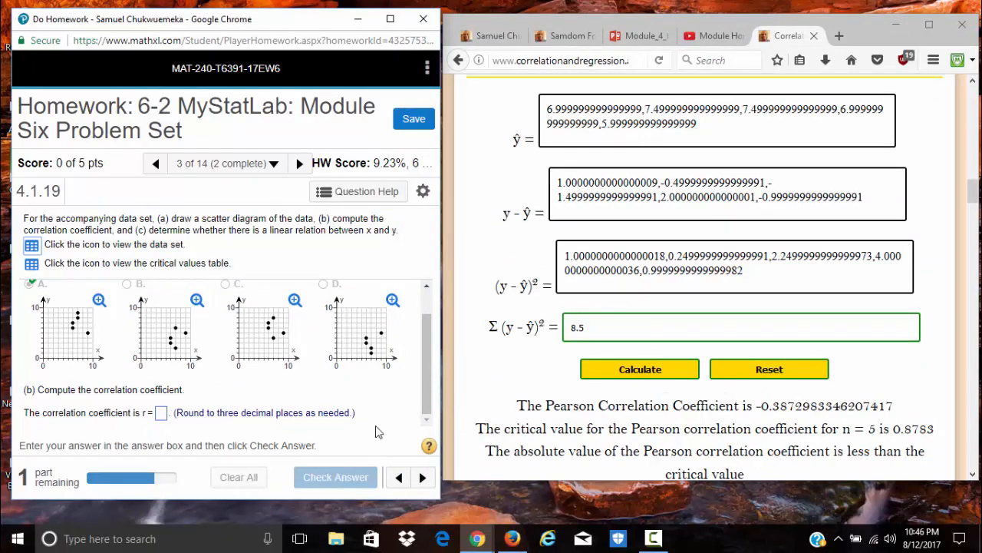
pyautogui.scroll(-2, 748, 425)
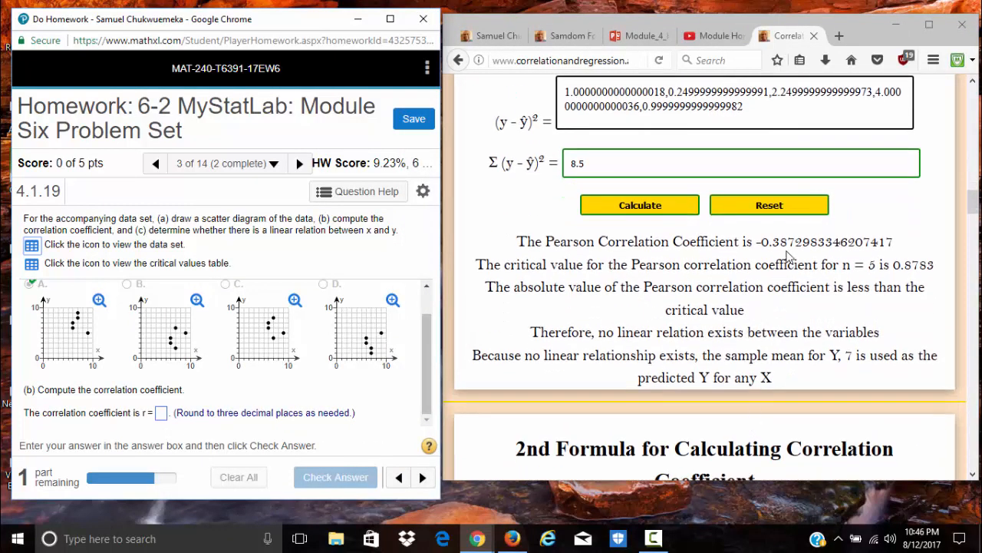
# Step: Answer part (b) of question 3 with a correlation coefficient of -0.387, check it, and dismiss the feedback
pyautogui.click(161, 416)
pyautogui.write('-0')
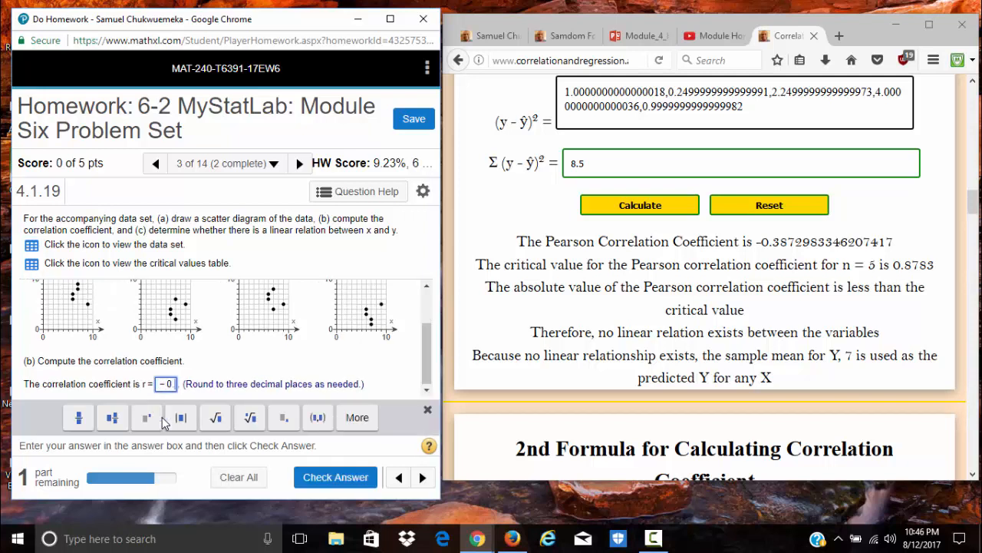
pyautogui.write('.387')
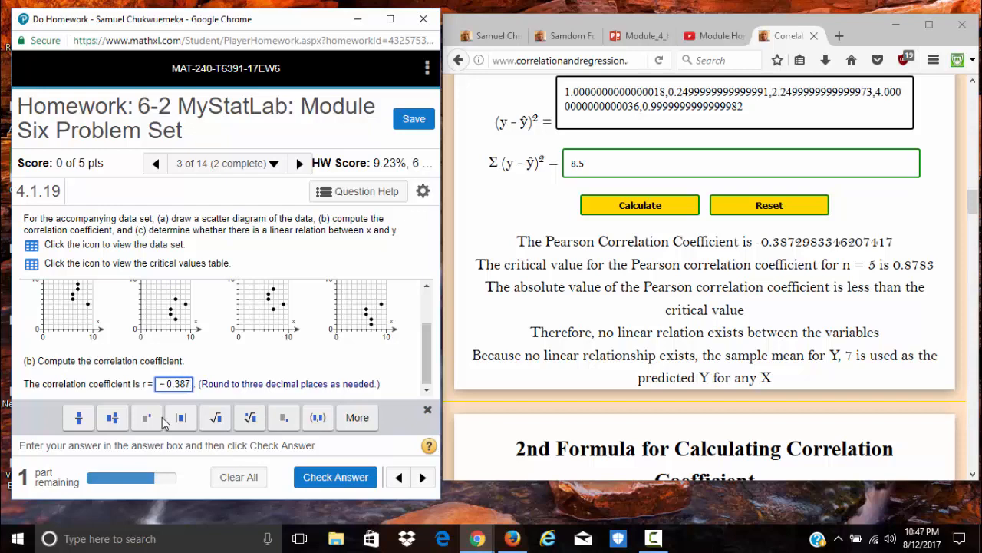
pyautogui.press('Return')
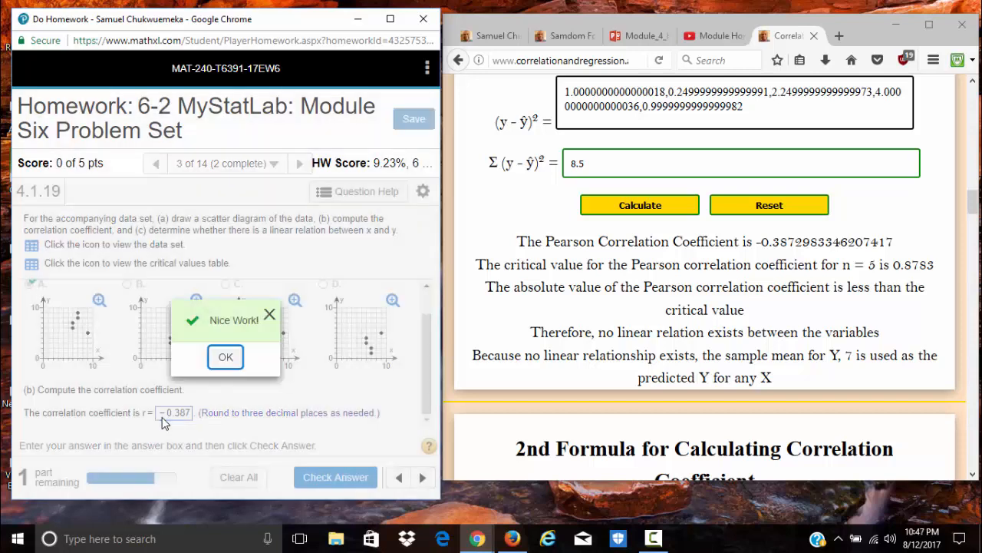
pyautogui.click(223, 357)
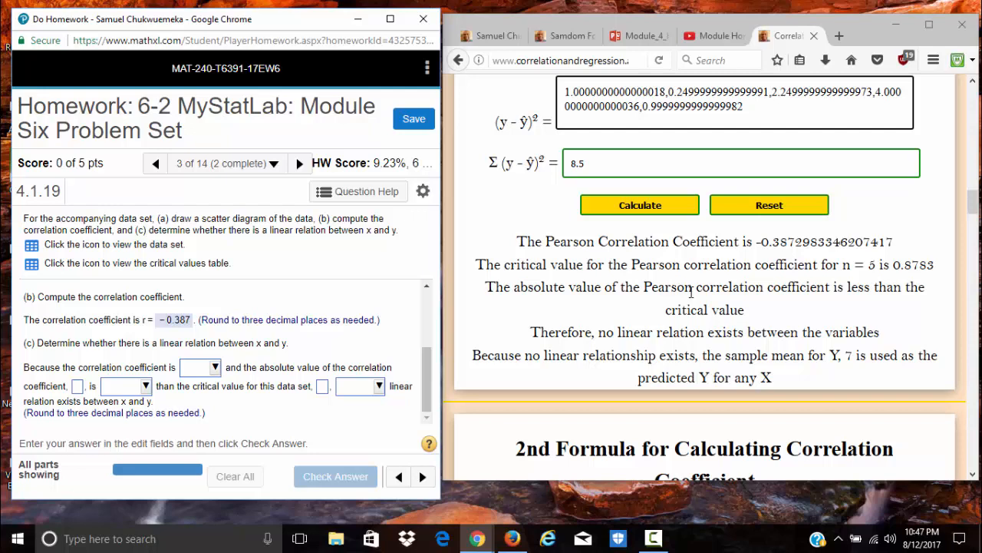
# Step: Examine the 1st Formula working for x and y, including deviations, standard deviations and residuals, and the conclusion about a linear relation
pyautogui.scroll(20, 691, 292)
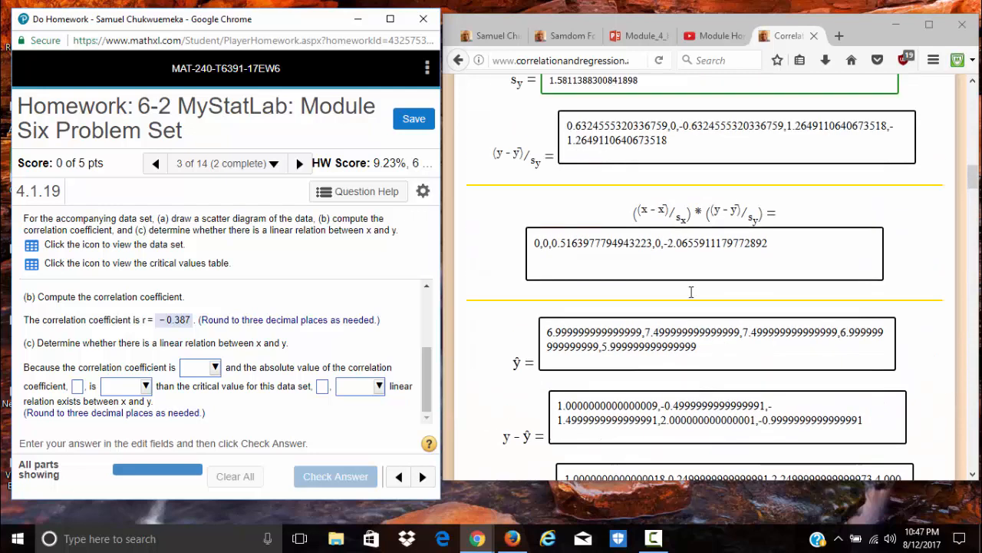
pyautogui.scroll(-3, 690, 298)
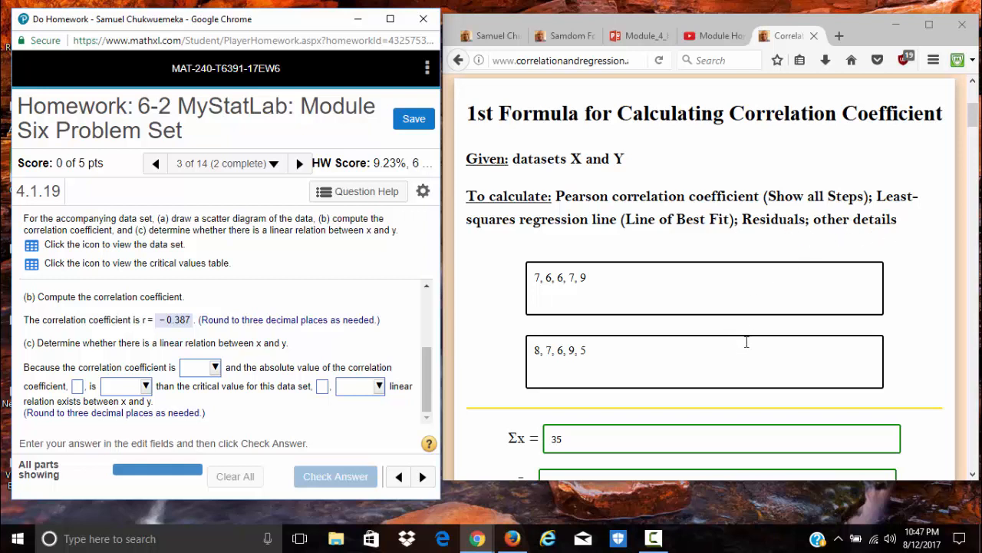
pyautogui.scroll(-15, 732, 337)
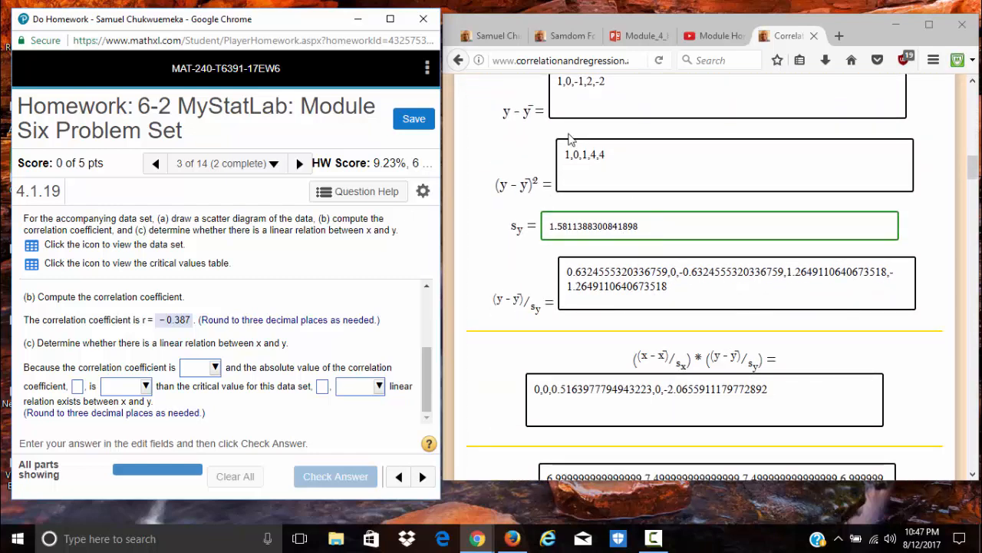
pyautogui.scroll(4, 574, 118)
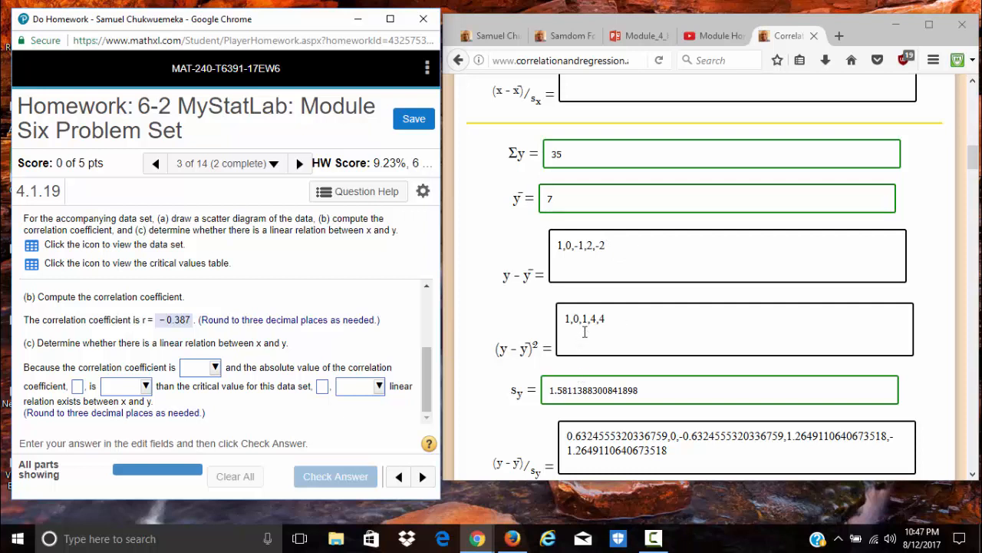
pyautogui.scroll(-2, 581, 349)
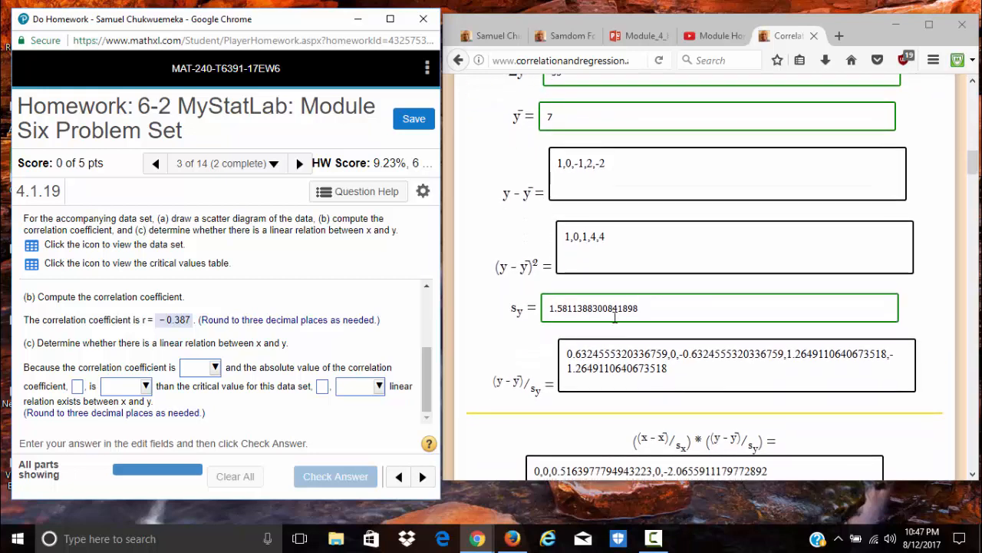
pyautogui.scroll(-7, 614, 265)
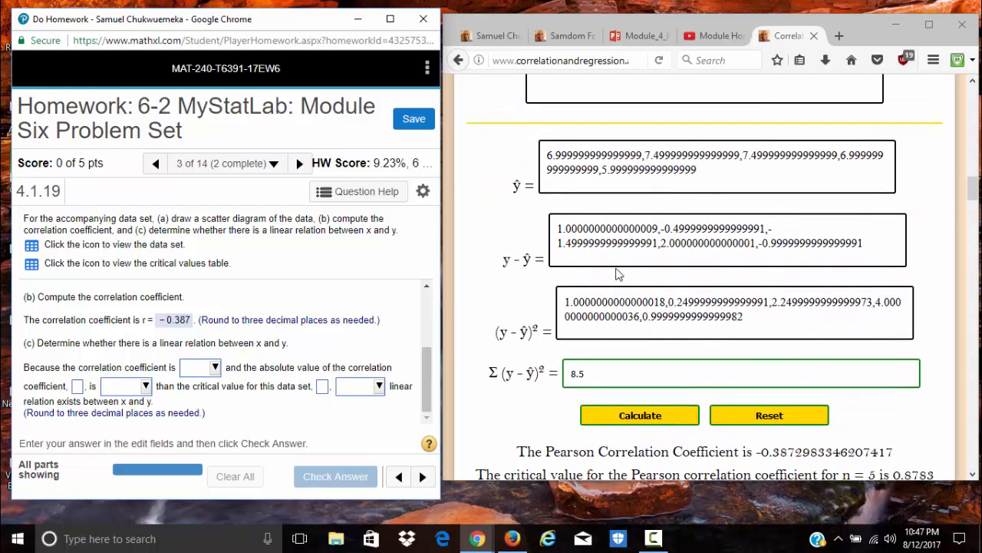
pyautogui.scroll(5, 606, 280)
pyautogui.scroll(-4, 583, 295)
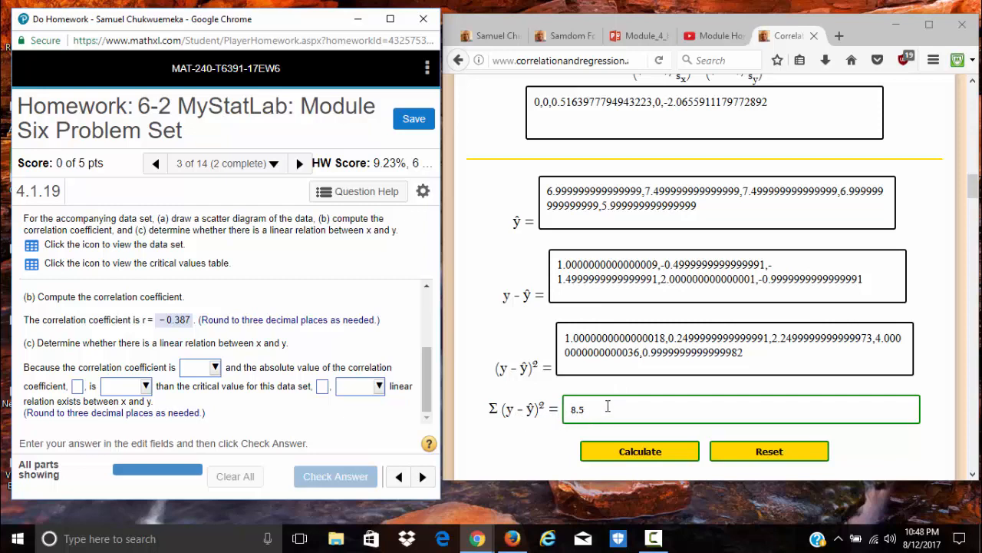
pyautogui.scroll(-5, 616, 265)
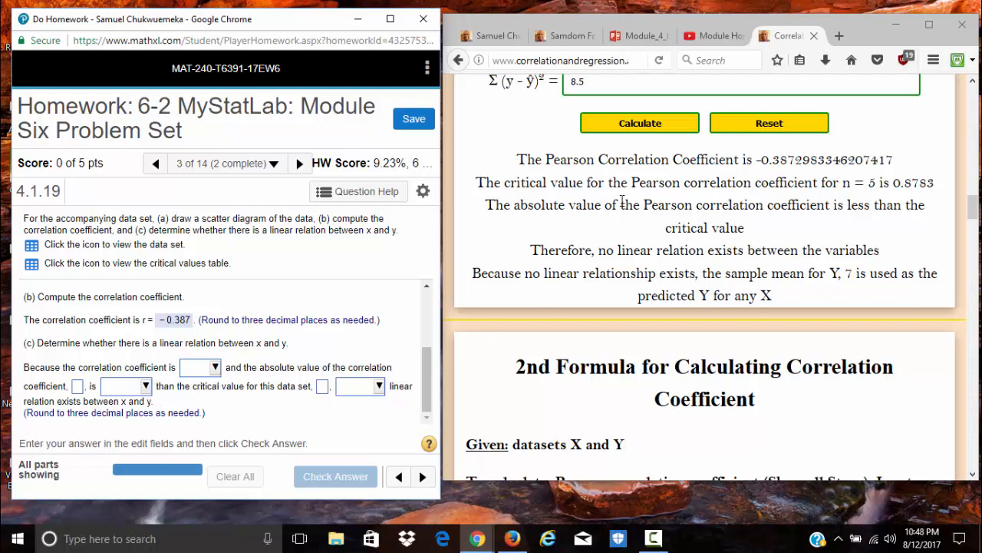
# Step: Answer part (c) of question 3 with negative, 0.387, not greater, 0.878 and no, check it, and go to the next question
pyautogui.click(214, 374)
pyautogui.click(218, 404)
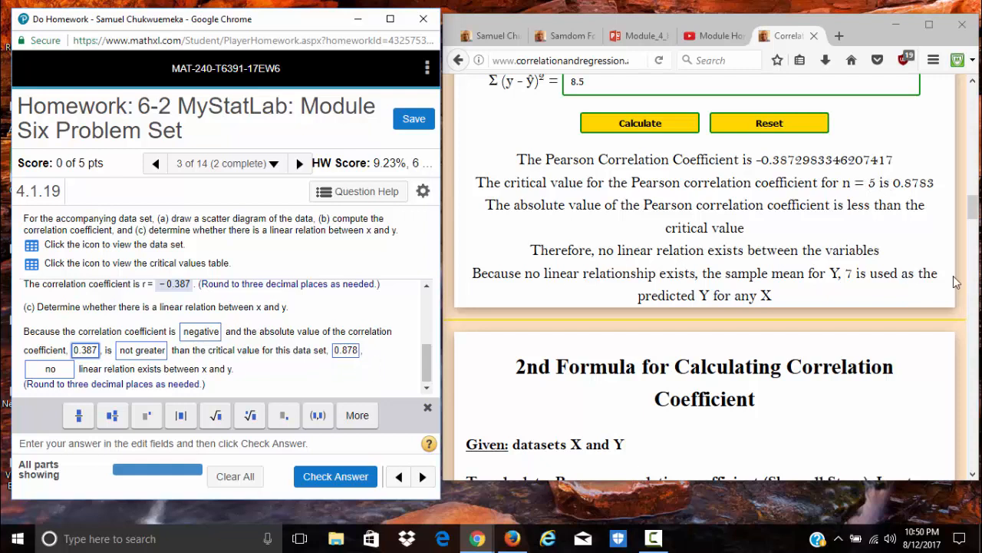
pyautogui.click(50, 370)
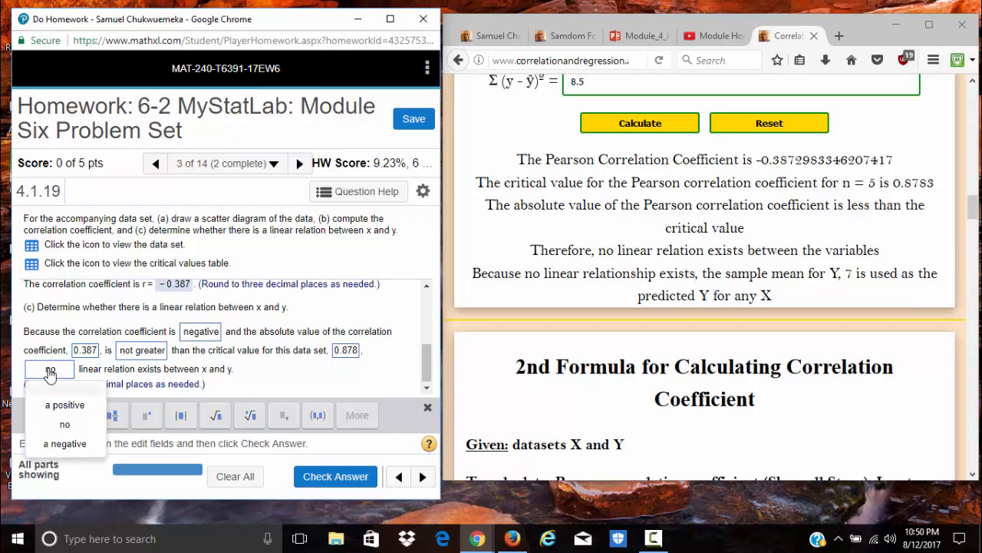
pyautogui.click(63, 428)
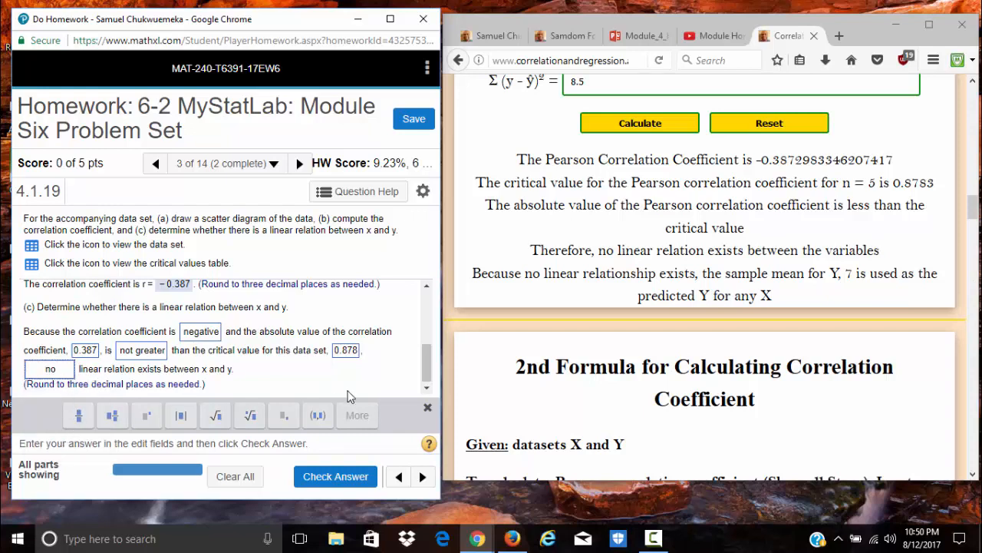
pyautogui.click(335, 480)
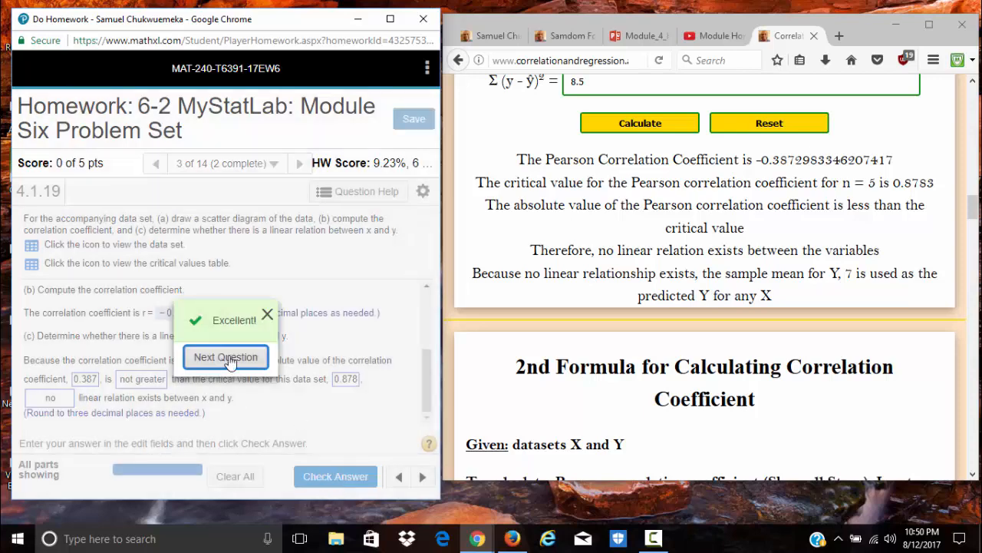
pyautogui.click(227, 357)
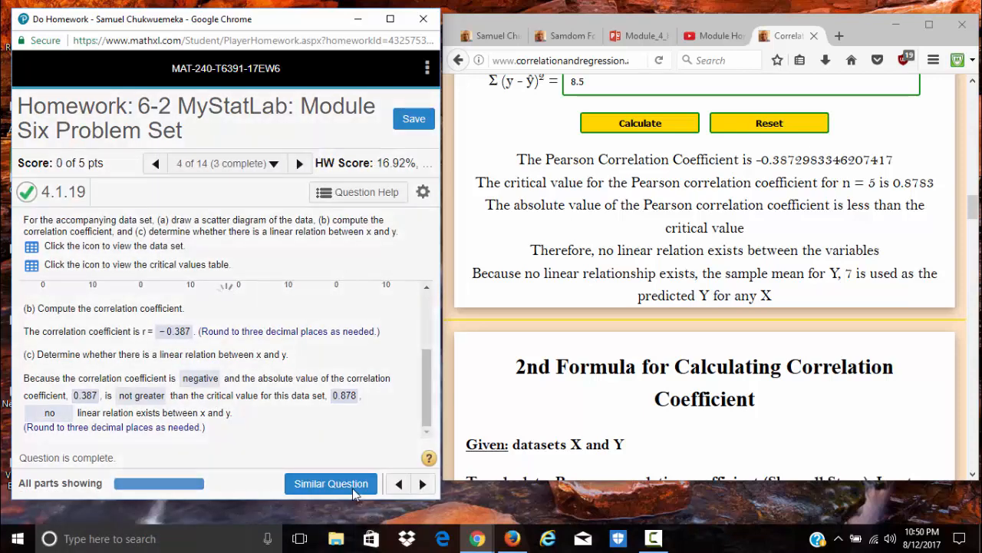
pyautogui.click(353, 483)
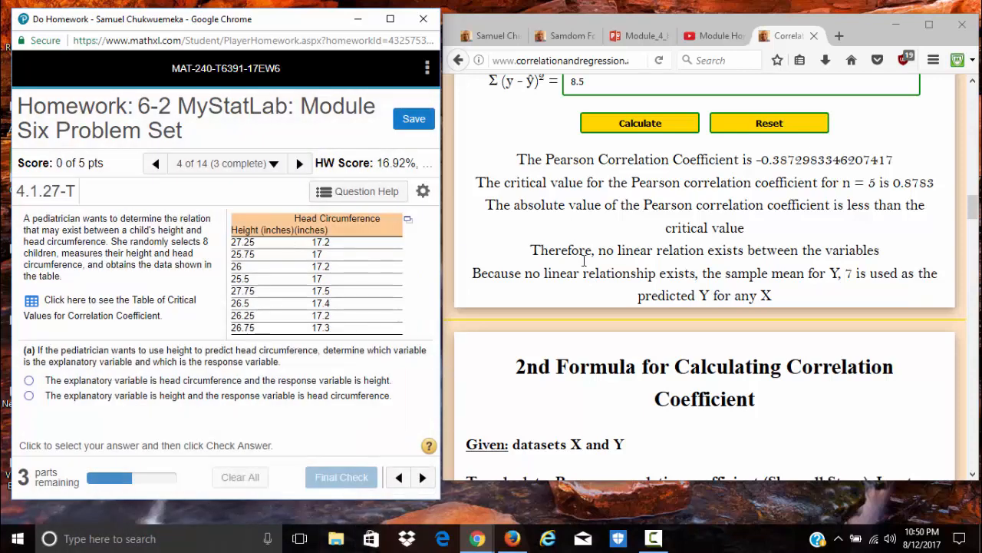
# Step: Close the YouTube playlist, PowerPoint Online and tutorial site pages, keeping only the correlation and regression calculator open
pyautogui.click(725, 35)
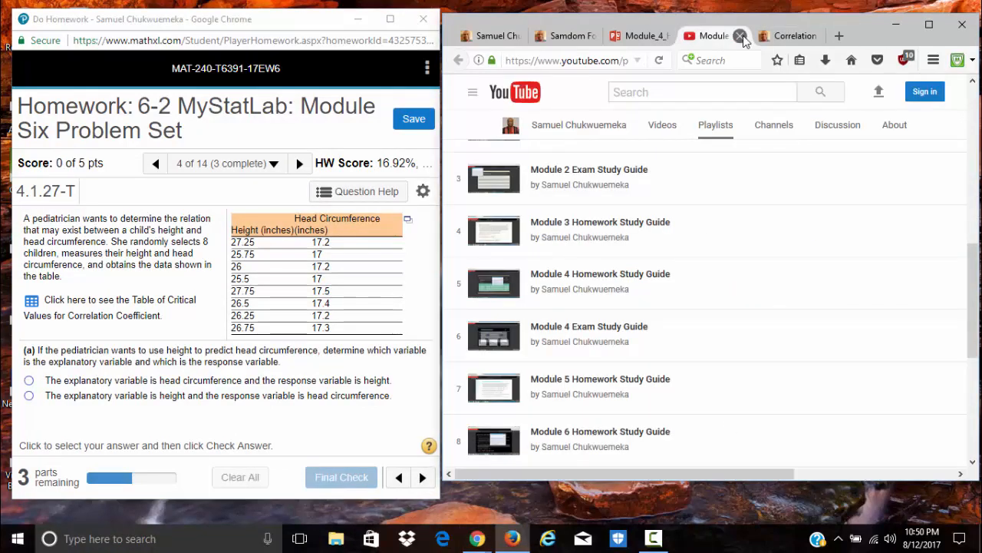
pyautogui.click(740, 36)
pyautogui.click(651, 40)
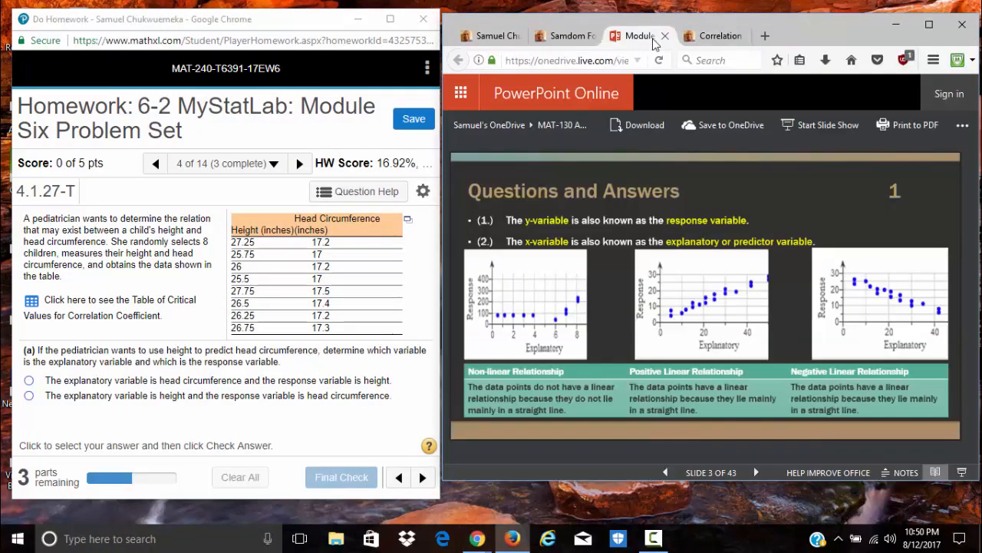
pyautogui.click(665, 36)
pyautogui.click(584, 40)
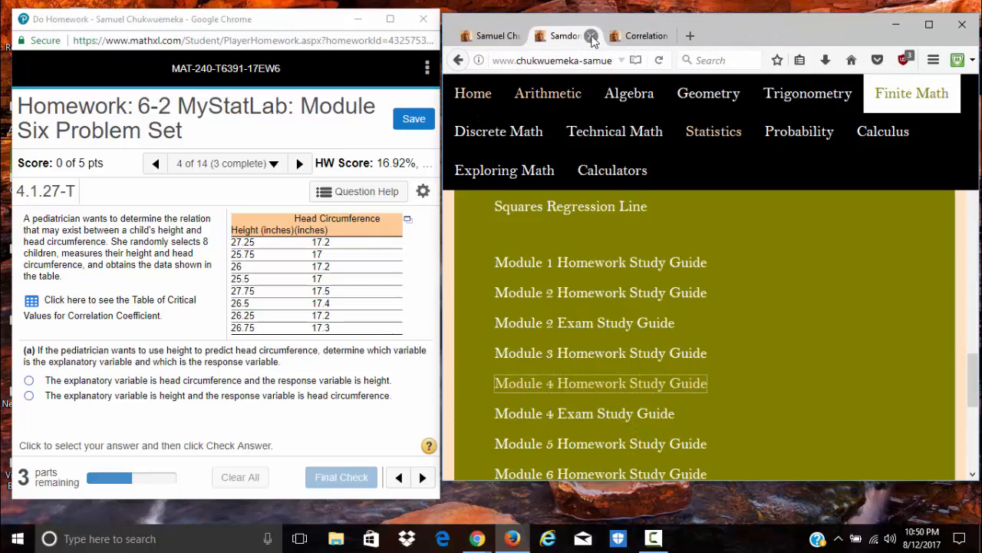
pyautogui.click(591, 36)
pyautogui.click(495, 38)
pyautogui.click(520, 37)
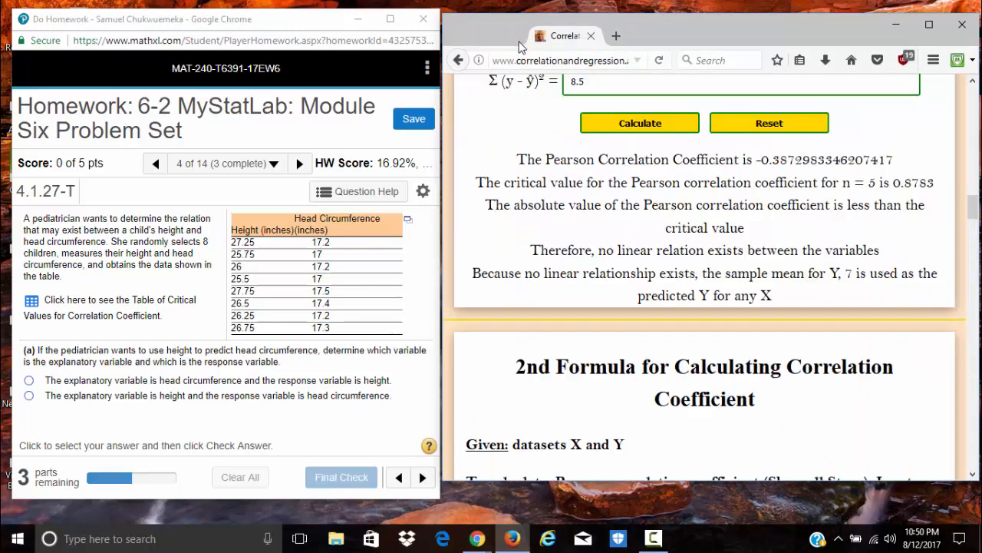
# Step: Maximize the homework window, answer part (a) with height as explanatory and head circumference as response variable, check it, and continue to part (b)
pyautogui.click(390, 19)
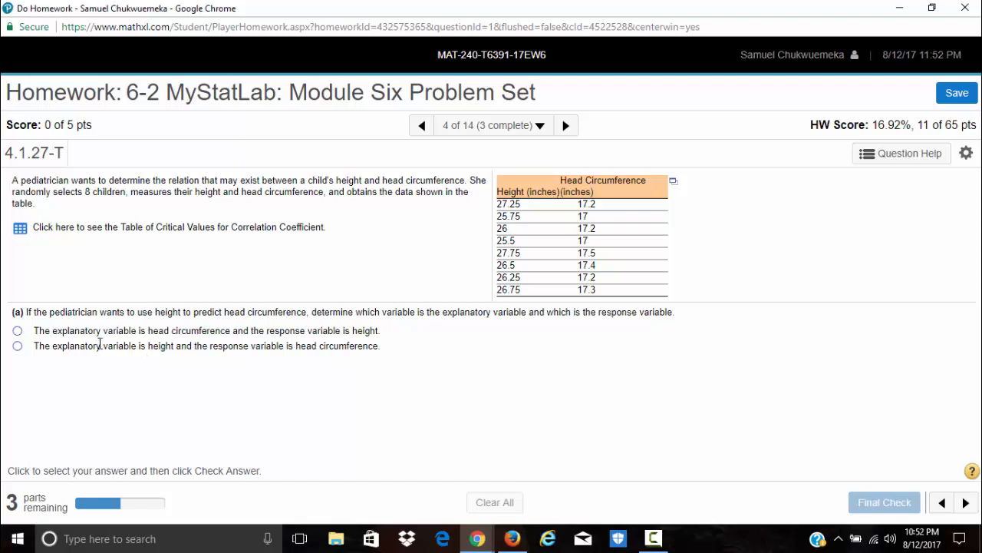
pyautogui.click(17, 346)
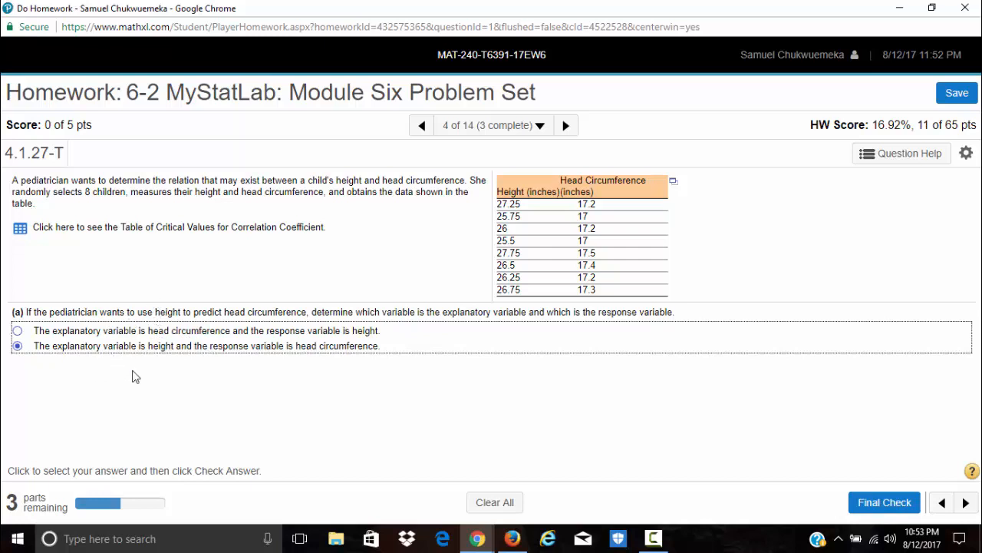
pyautogui.press('Return')
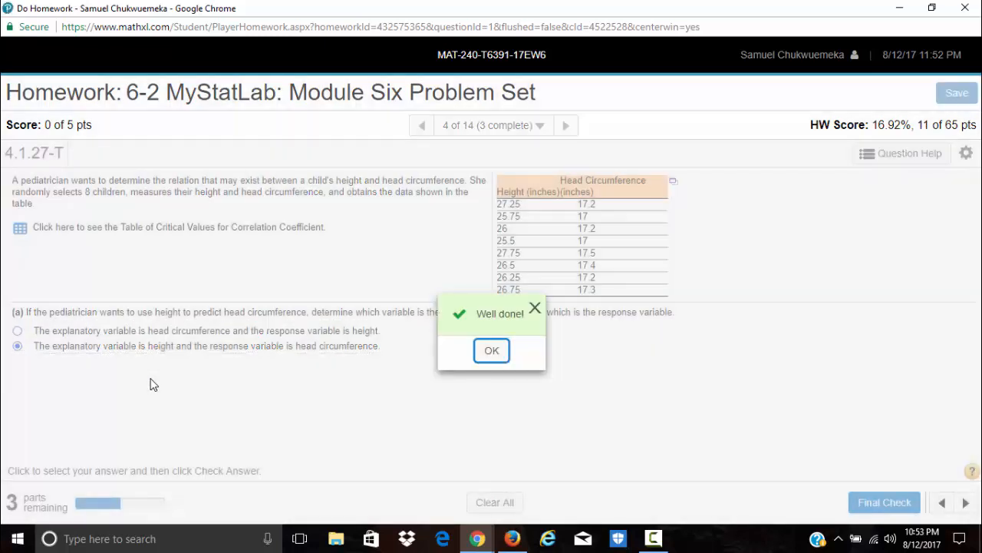
pyautogui.press('Return')
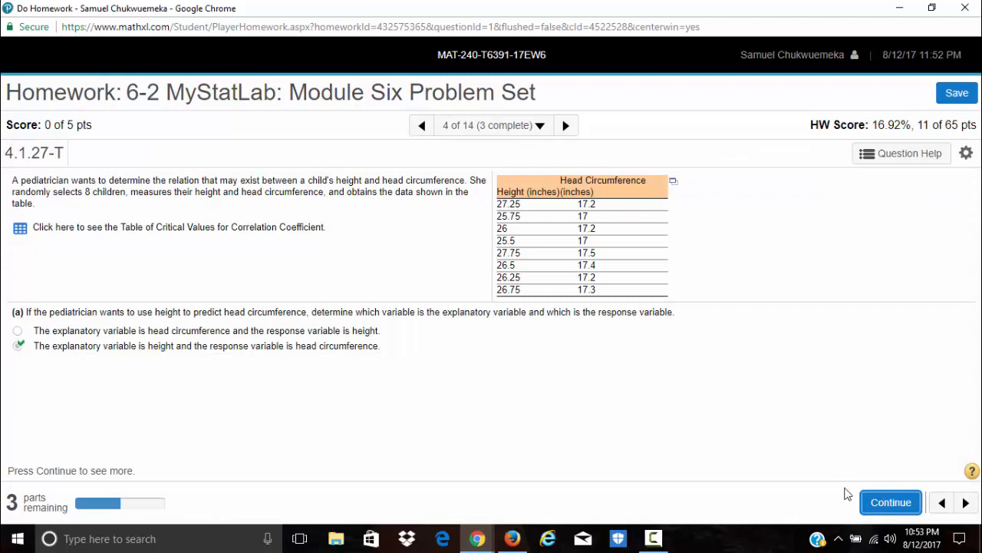
pyautogui.click(890, 502)
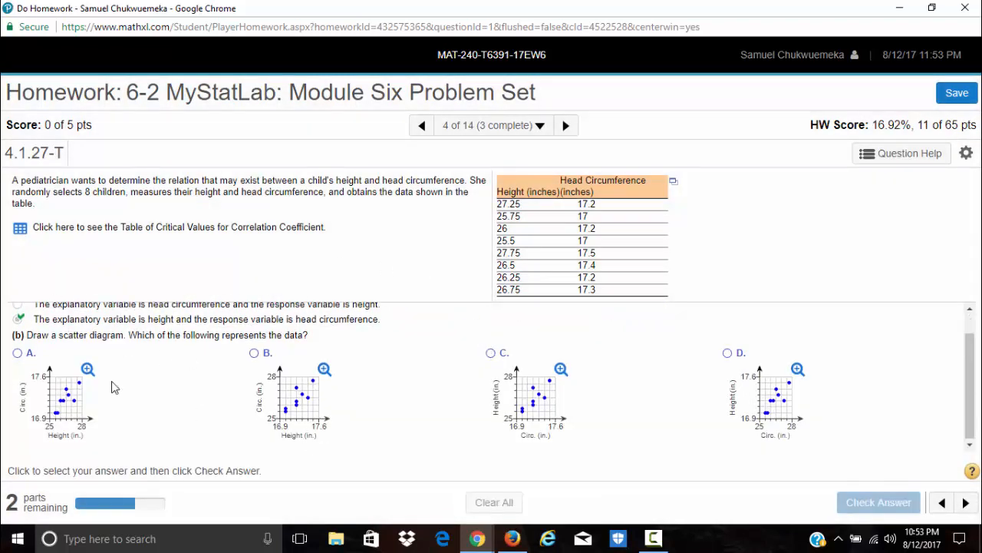
# Step: Open the data table in StatCrunch and compute a scatter plot with Height_(inches) as X and Head_Circumference_(inches) as Y
pyautogui.click(675, 185)
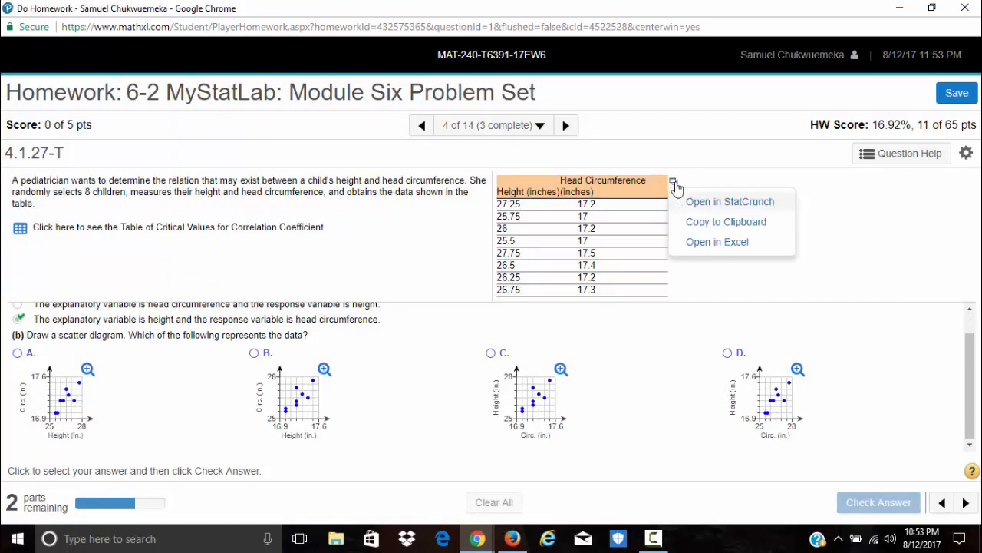
pyautogui.click(732, 202)
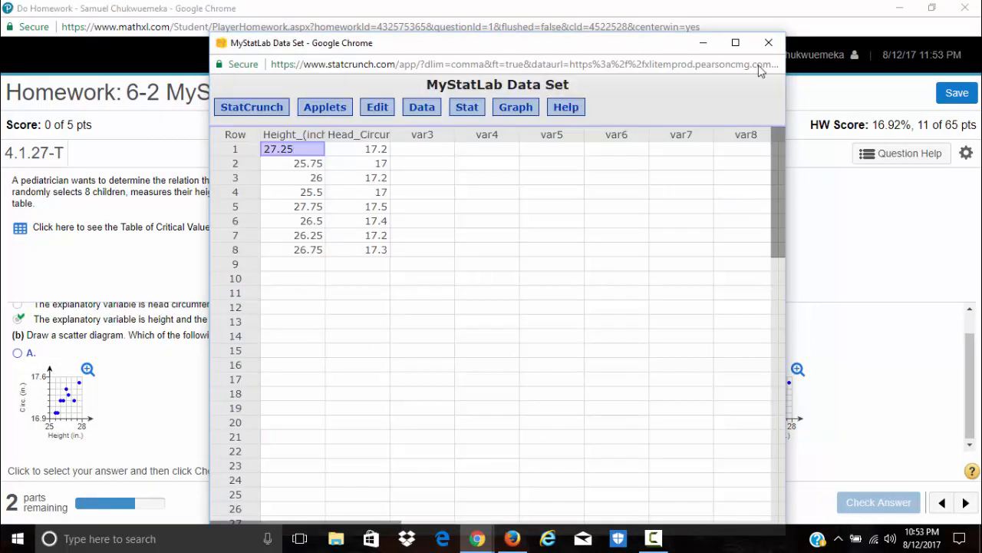
pyautogui.click(511, 110)
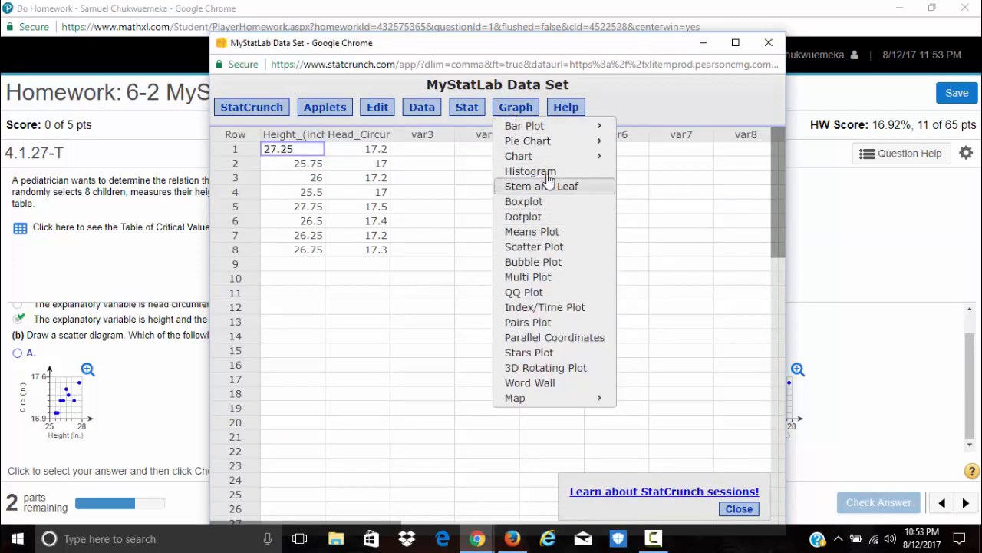
pyautogui.click(541, 246)
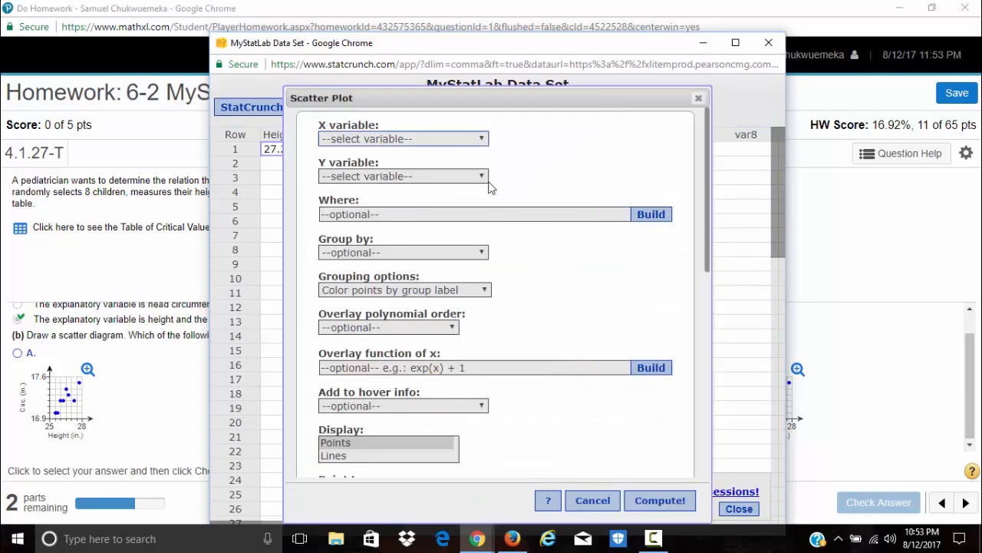
pyautogui.click(423, 139)
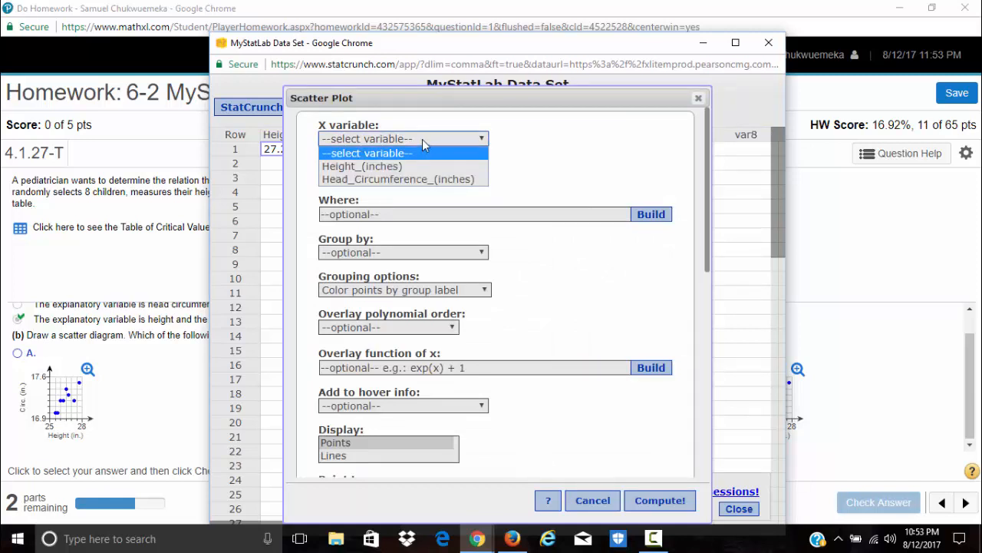
pyautogui.click(420, 165)
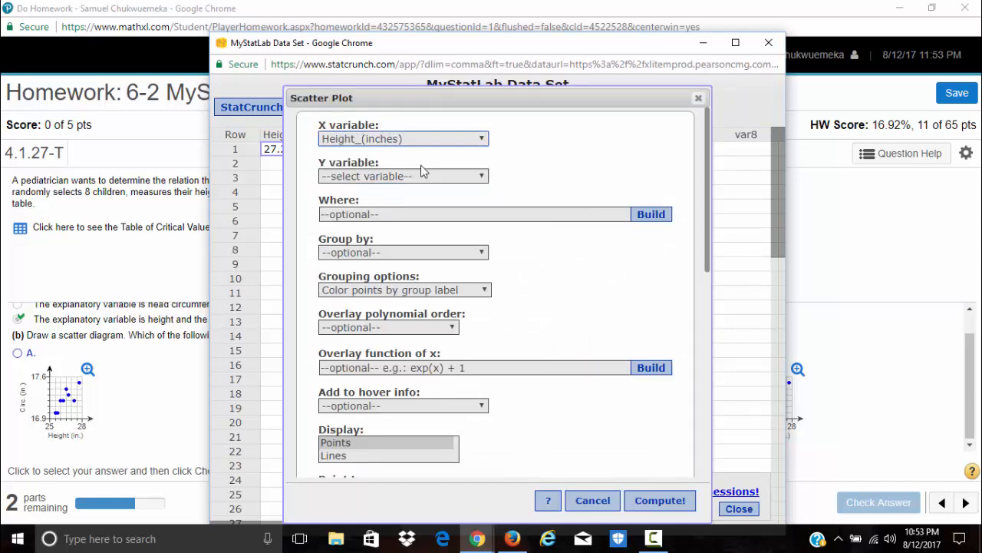
pyautogui.click(415, 176)
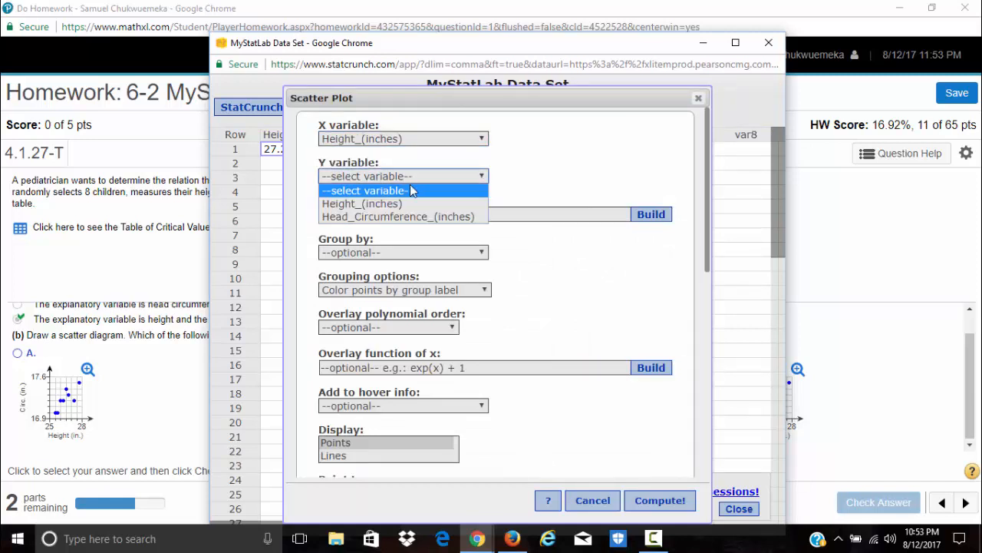
pyautogui.click(413, 216)
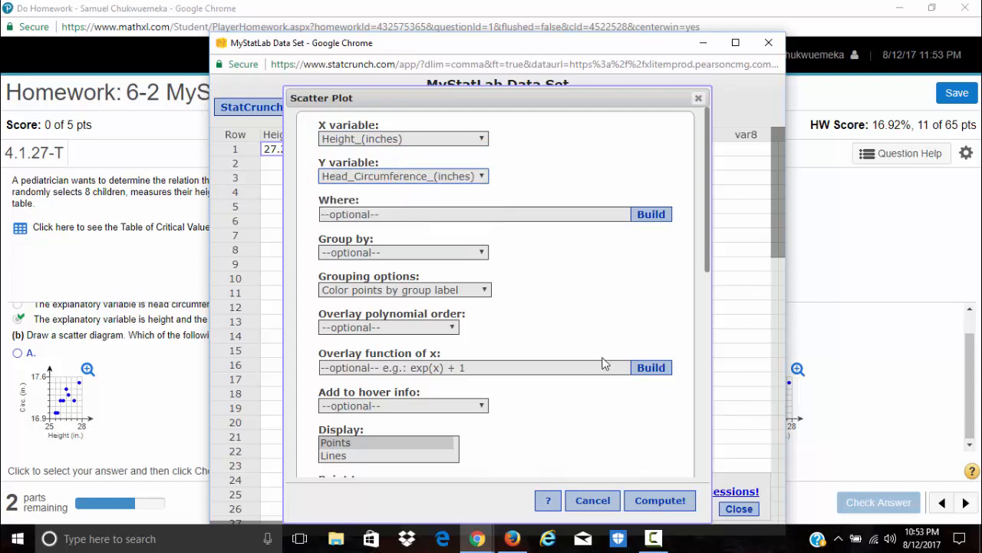
pyautogui.scroll(-5, 629, 399)
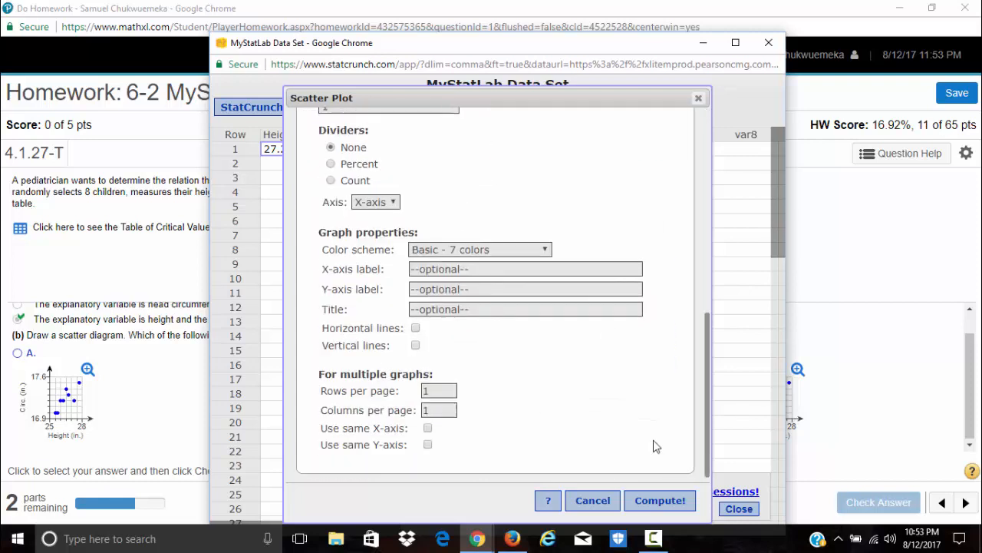
pyautogui.click(660, 503)
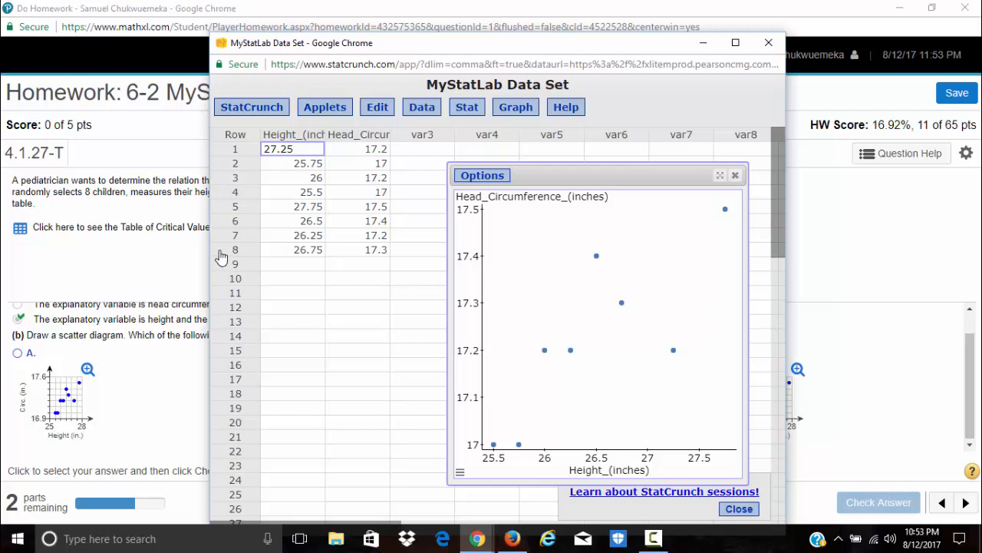
# Step: Restore the homework window and arrange it side by side with the StatCrunch scatter plot so the part (b) graphs can be compared
pyautogui.moveTo(217, 246); pyautogui.dragTo(398, 263)
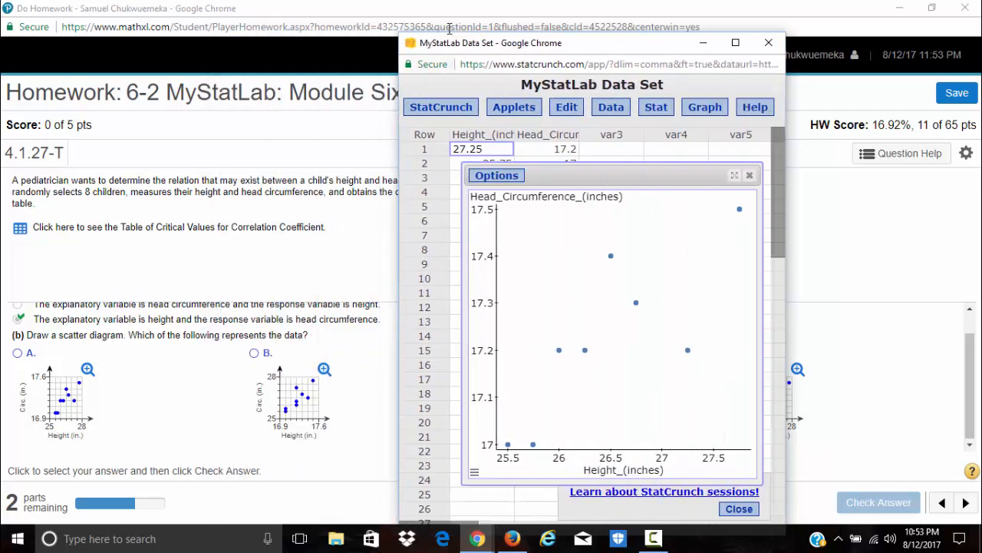
pyautogui.click(930, 10)
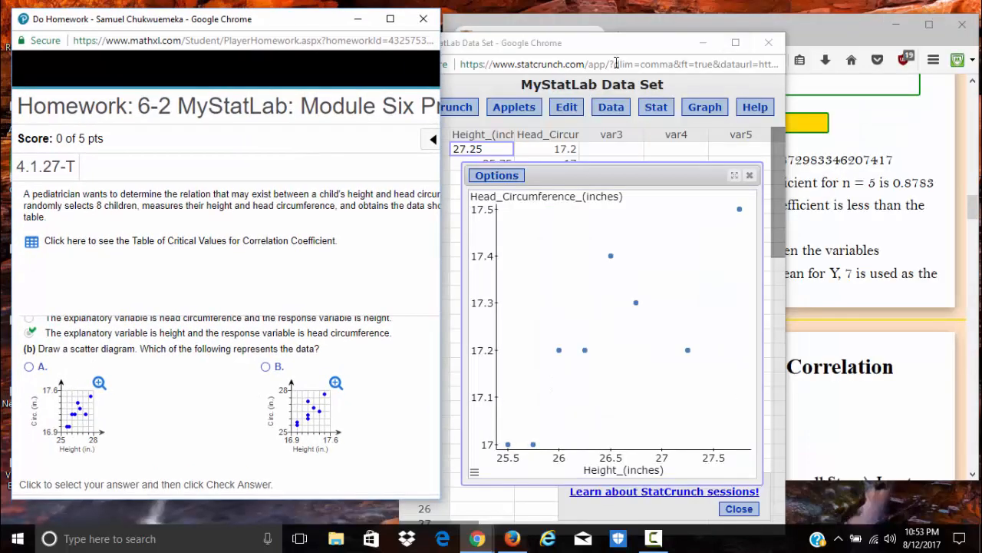
pyautogui.moveTo(586, 46); pyautogui.dragTo(631, 21)
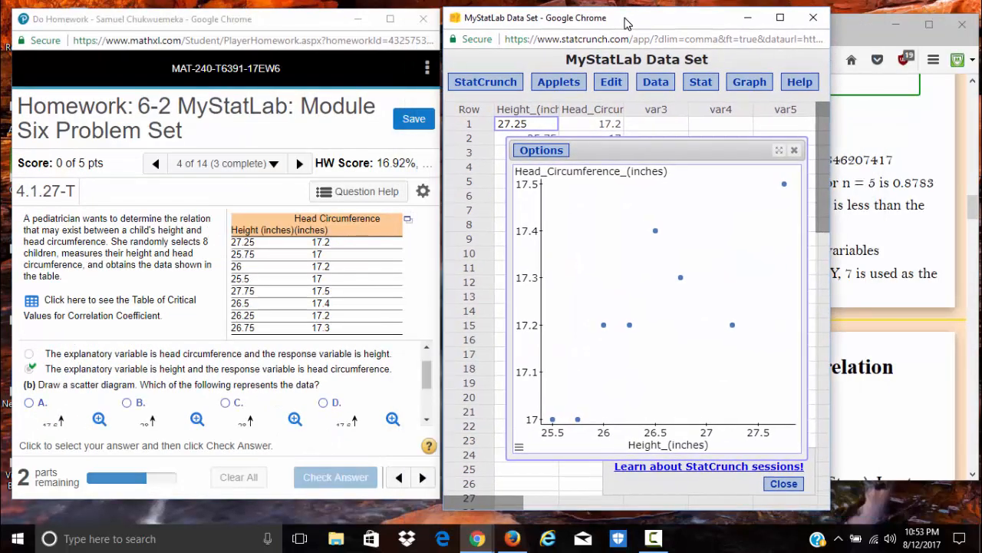
pyautogui.moveTo(830, 274); pyautogui.dragTo(959, 270)
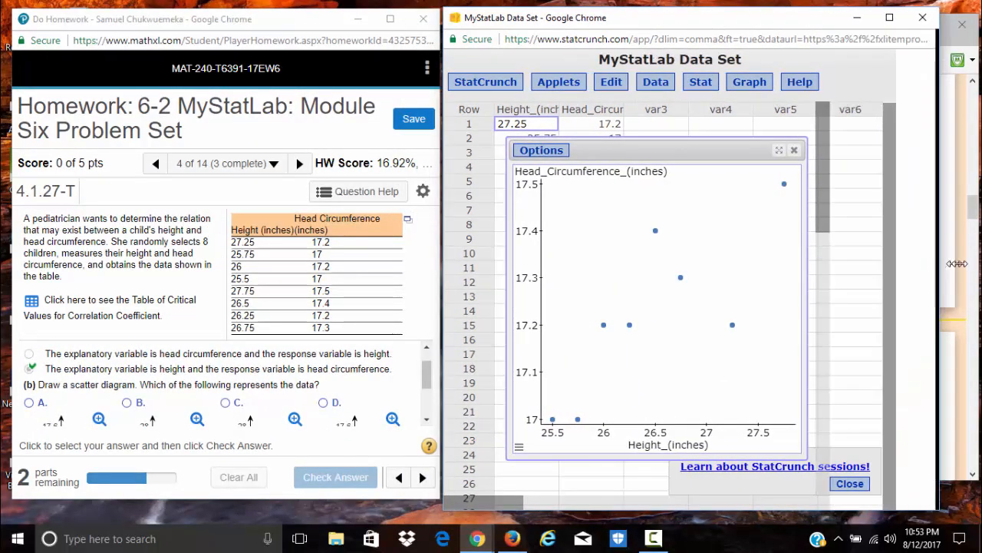
pyautogui.scroll(-3, 136, 347)
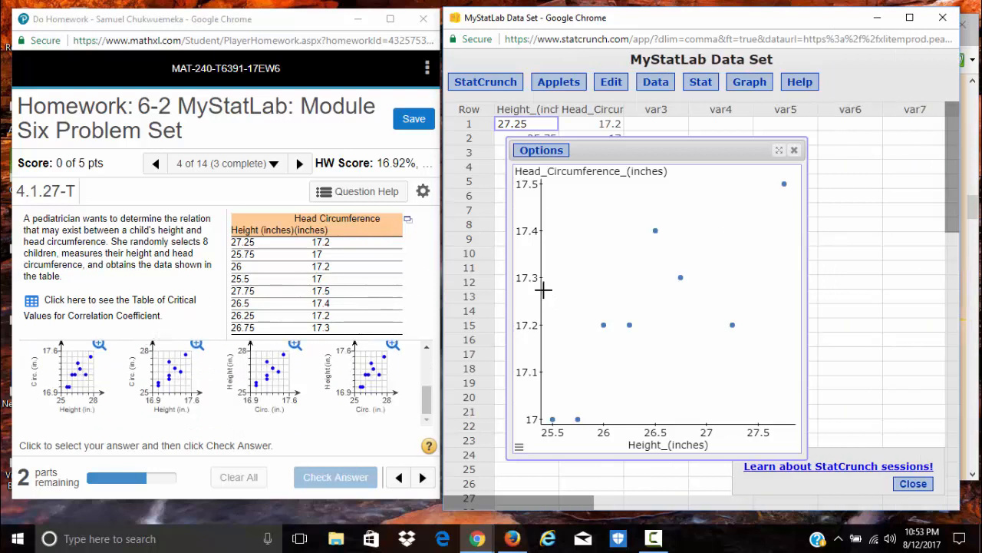
pyautogui.moveTo(443, 249); pyautogui.dragTo(587, 249)
pyautogui.moveTo(443, 249); pyautogui.dragTo(579, 258)
pyautogui.scroll(3, 336, 353)
pyautogui.scroll(-2, 335, 353)
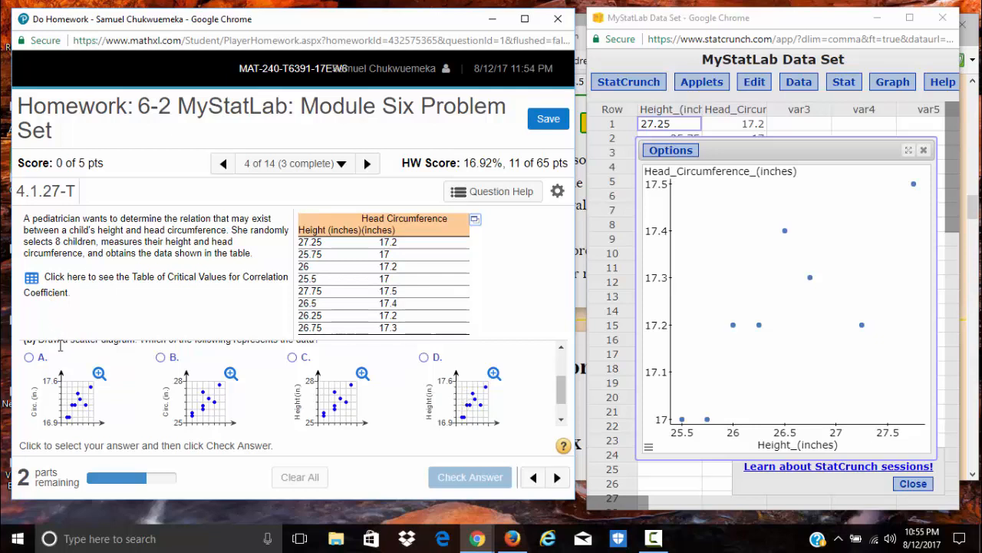
# Step: Answer part (b) with scatter diagram A, check it, and continue to part (c)
pyautogui.click(29, 357)
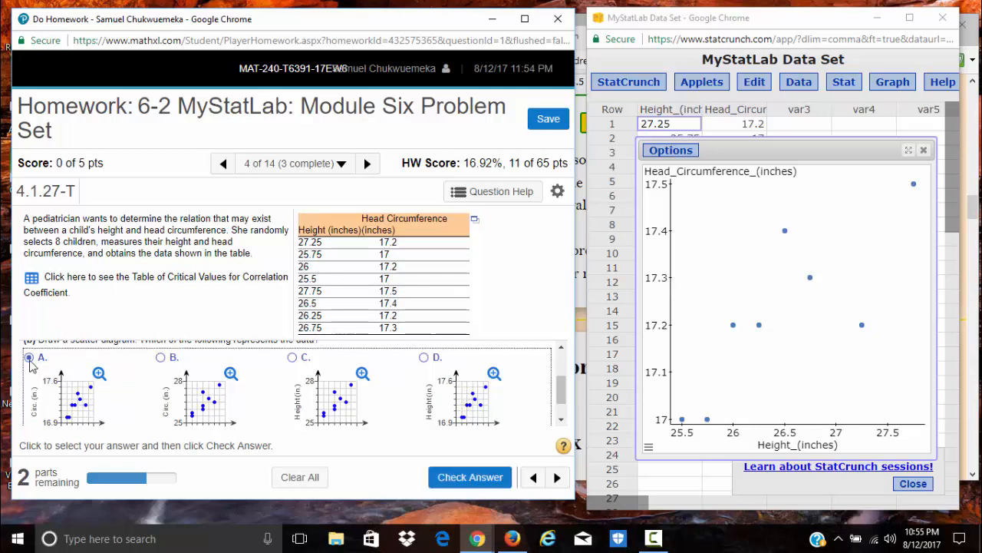
pyautogui.press('Return')
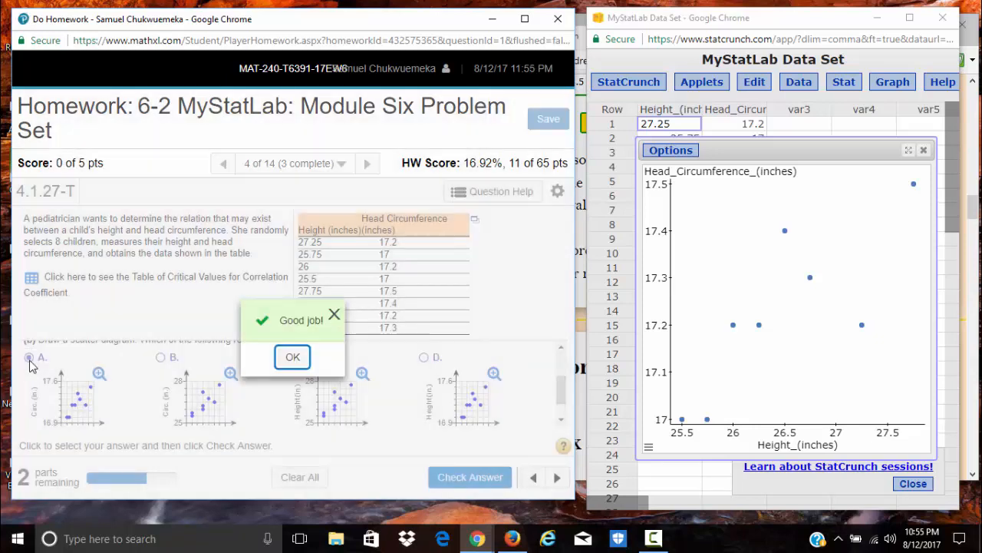
pyautogui.press('Return')
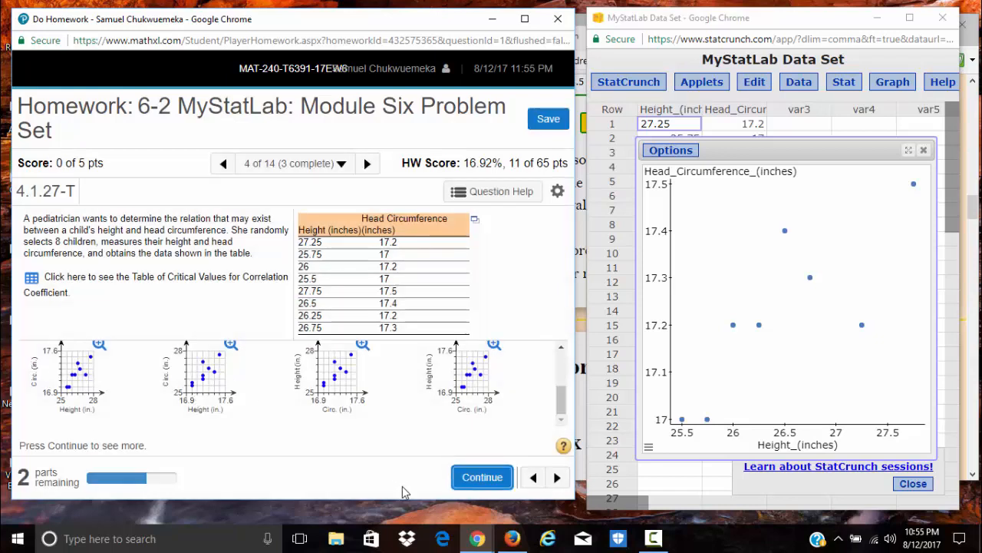
pyautogui.click(480, 483)
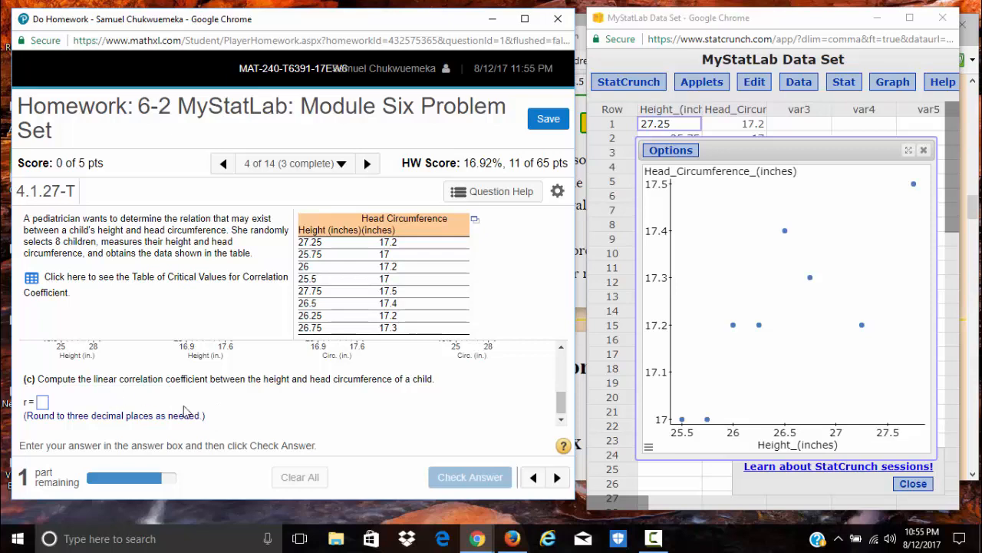
# Step: Close the StatCrunch data set and narrow the homework window so the correlation and regression calculator is fully uncovered beside it
pyautogui.click(927, 156)
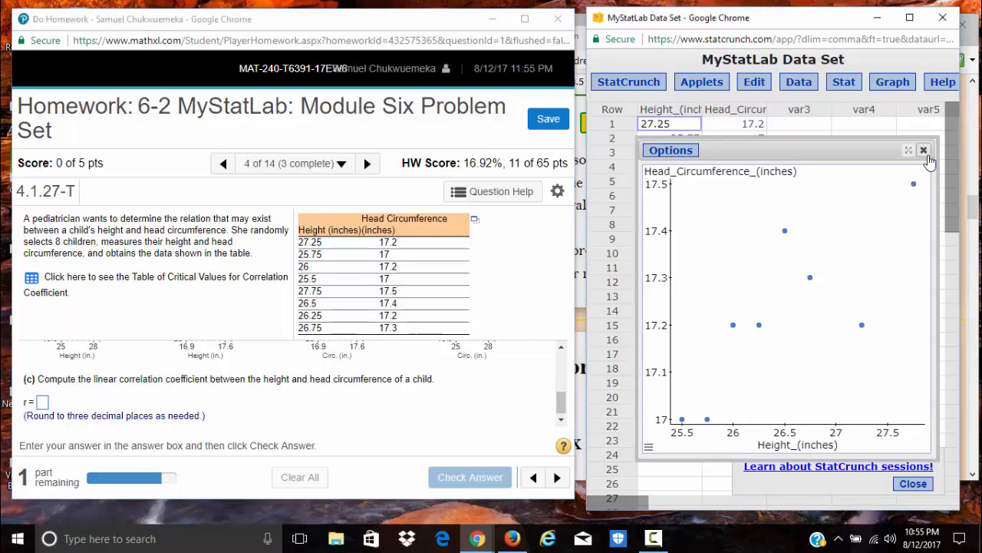
pyautogui.click(942, 17)
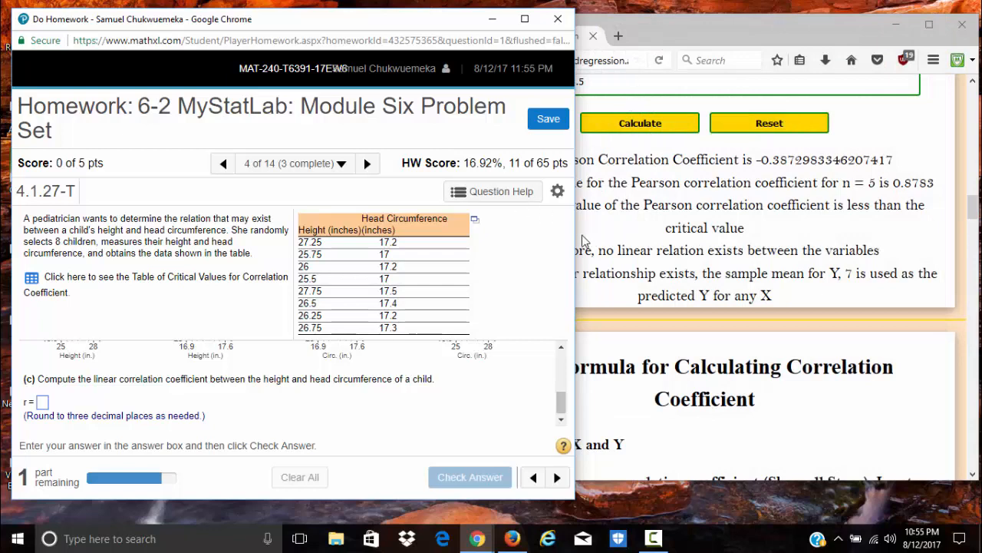
pyautogui.moveTo(575, 252); pyautogui.dragTo(439, 246)
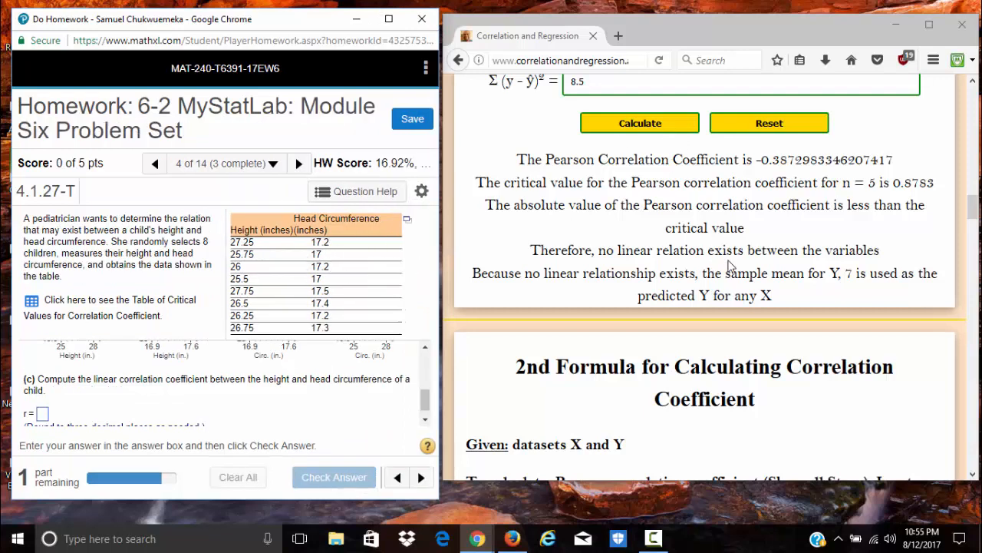
# Step: Enter the heights 27.25, 25.75, 26, 25.5, 27.75, 26.5, 26.25, 26.75 as x-values in the 2nd Formula correlation calculator
pyautogui.scroll(-5, 760, 274)
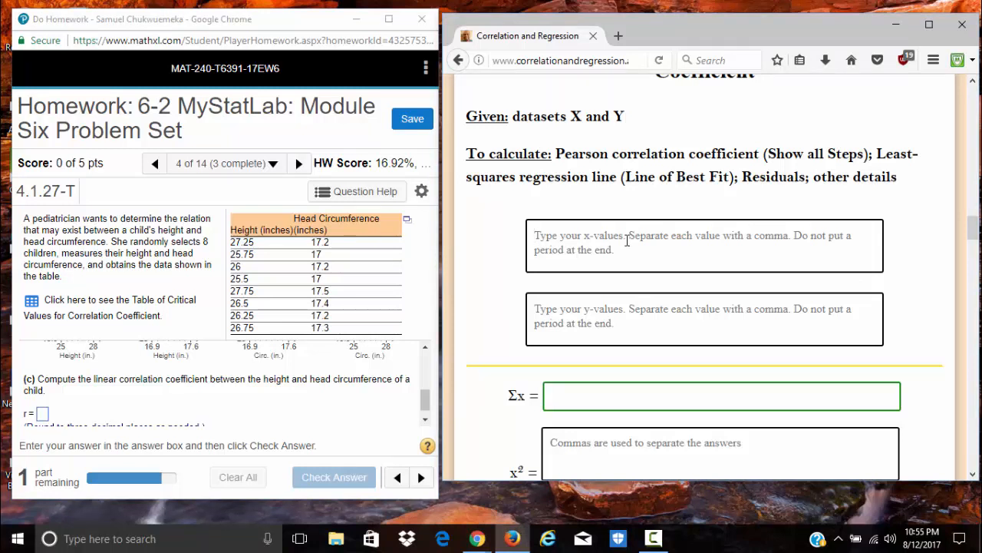
pyautogui.write('2')
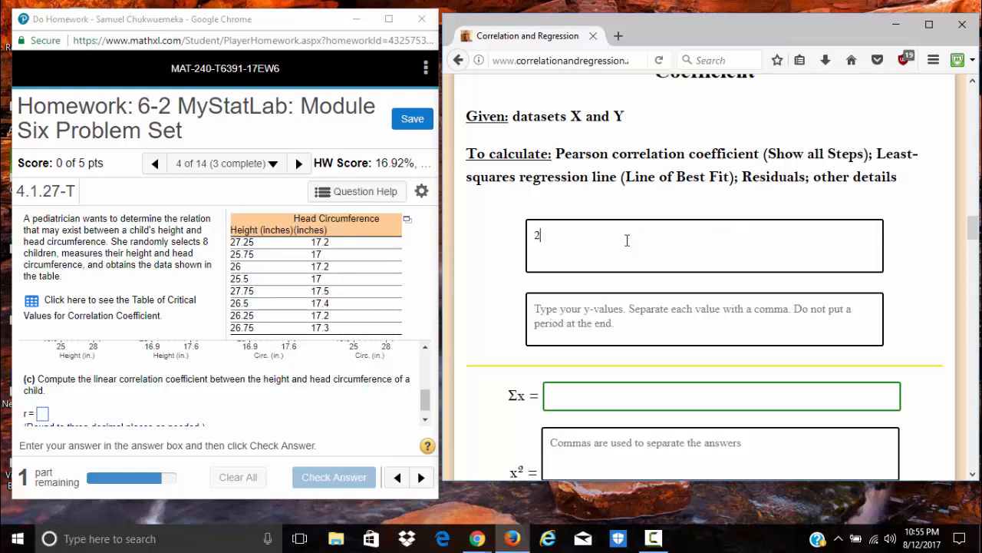
pyautogui.write('7.25, 25.75, 26, 25.5, 27.75, 26.5')
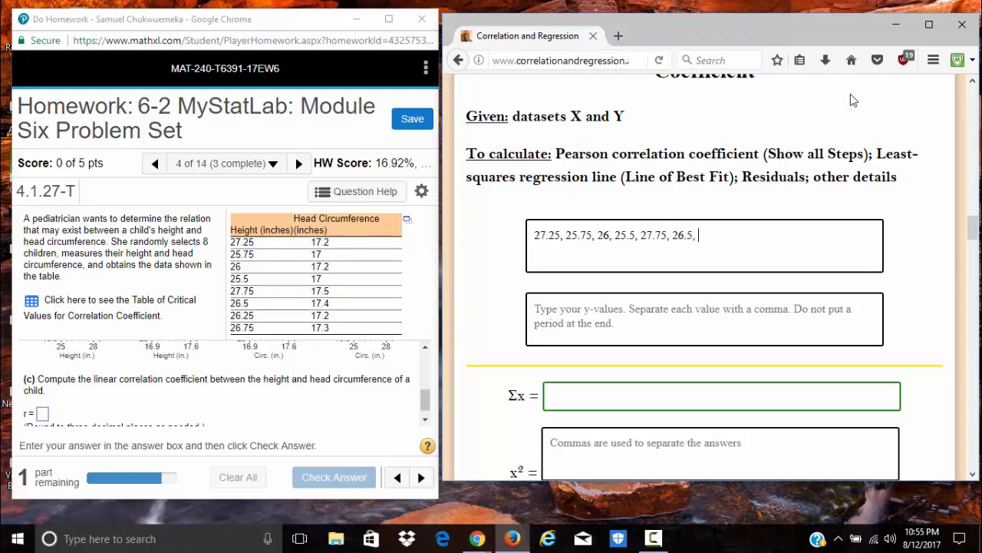
pyautogui.write(', 26.25, 26.75')
# Step: Enter the head circumferences 17.2, 17, 17.2, 17, 17.5, 17.4, 17.2, 17.3 as the calculator's y-values
pyautogui.click(680, 326)
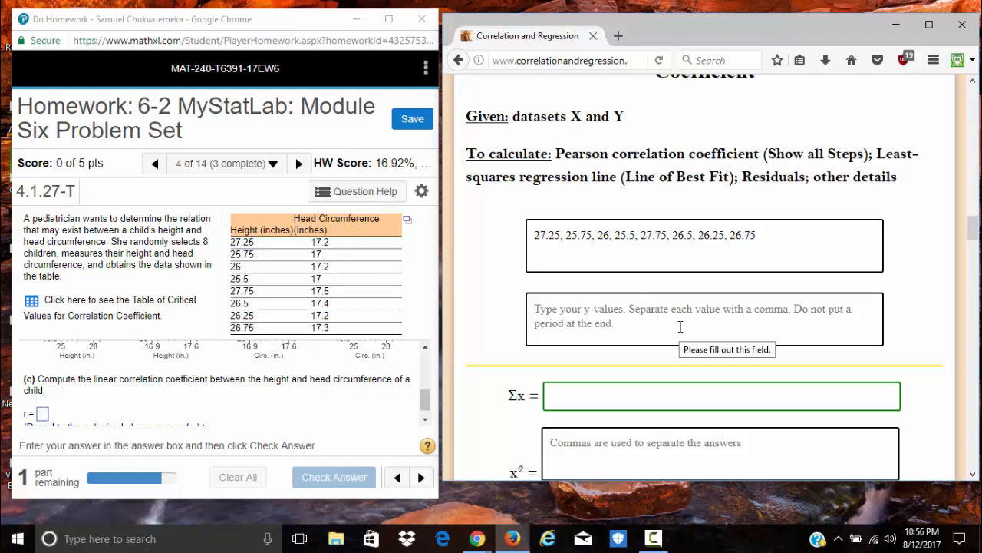
pyautogui.write('1')
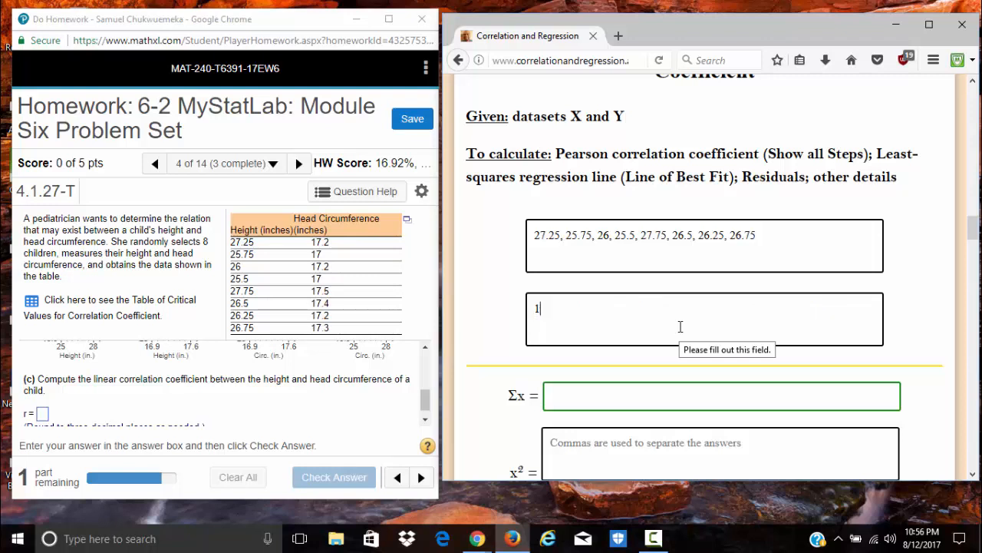
pyautogui.write('7.2, 17. 17.2, 17, 1')
pyautogui.write('7.5, 17')
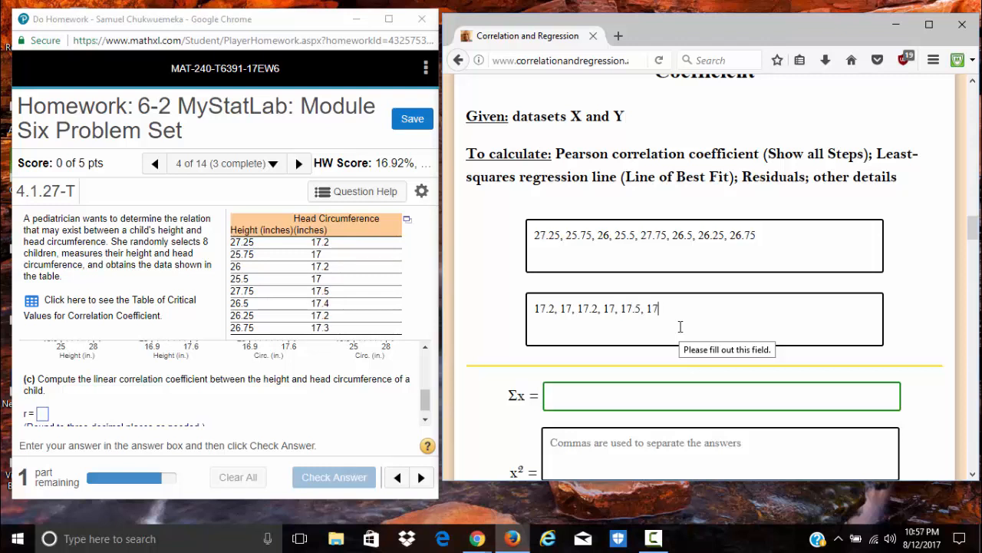
pyautogui.write('.4, 17.2, 17.')
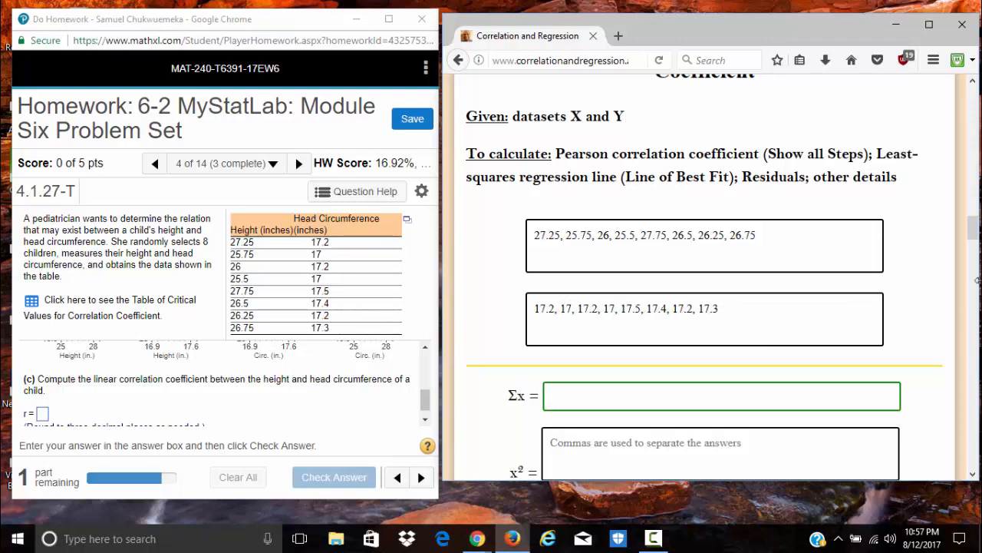
# Step: Calculate the Pearson correlation coefficient and regression details for the entered height and head circumference datasets
pyautogui.scroll(-3, 824, 327)
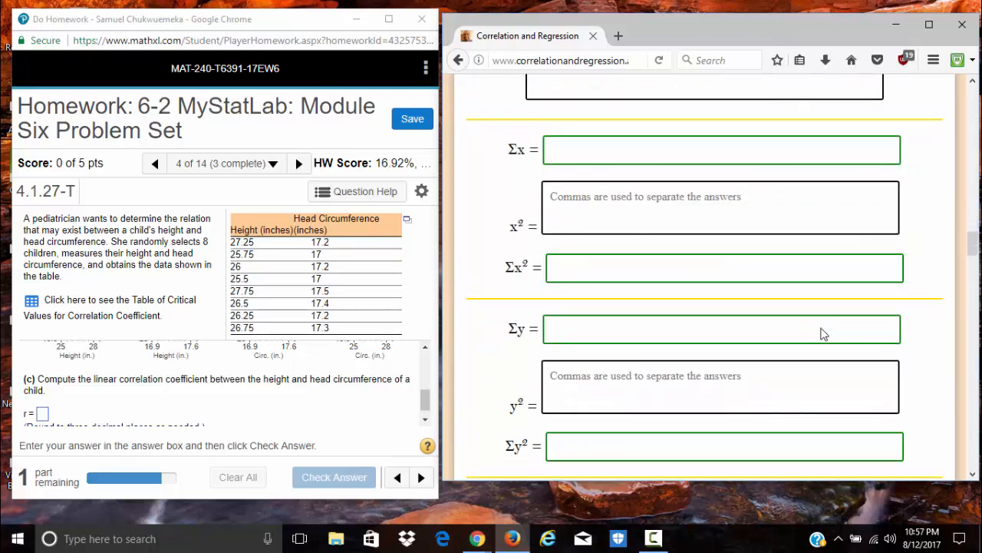
pyautogui.scroll(-10, 824, 333)
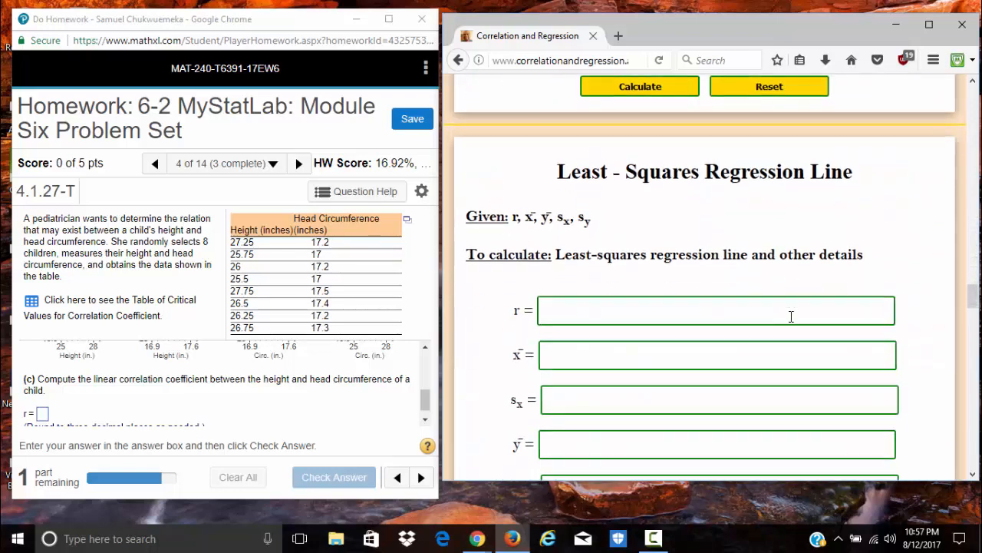
pyautogui.scroll(3, 791, 316)
pyautogui.click(588, 330)
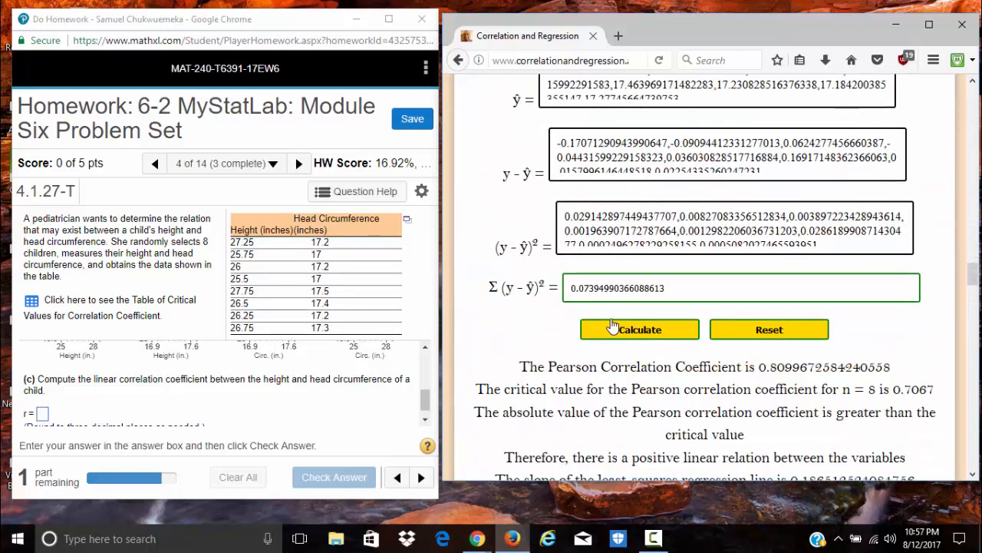
pyautogui.scroll(-2, 613, 327)
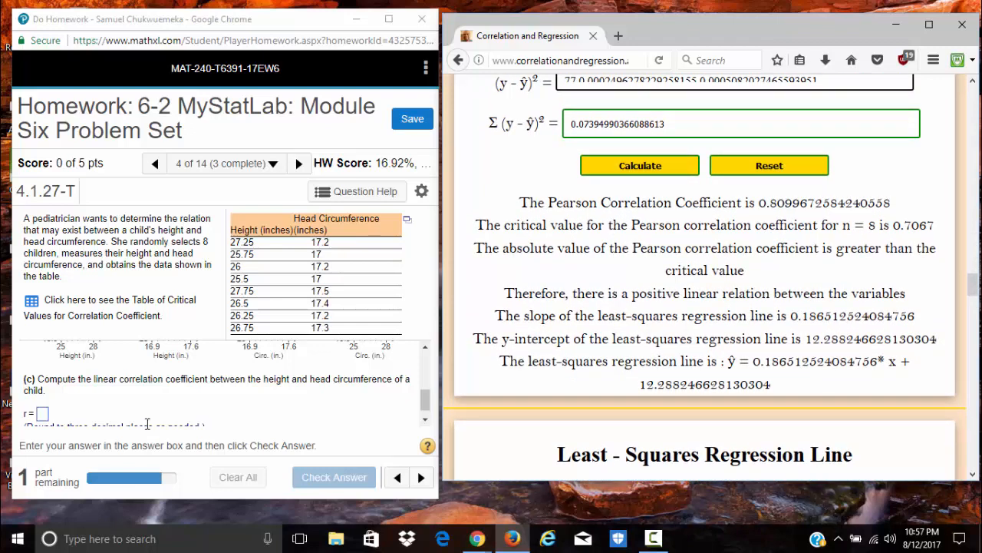
# Step: Answer part (c) with r = 0.810, check it, and continue to part (d)
pyautogui.scroll(-1, 138, 367)
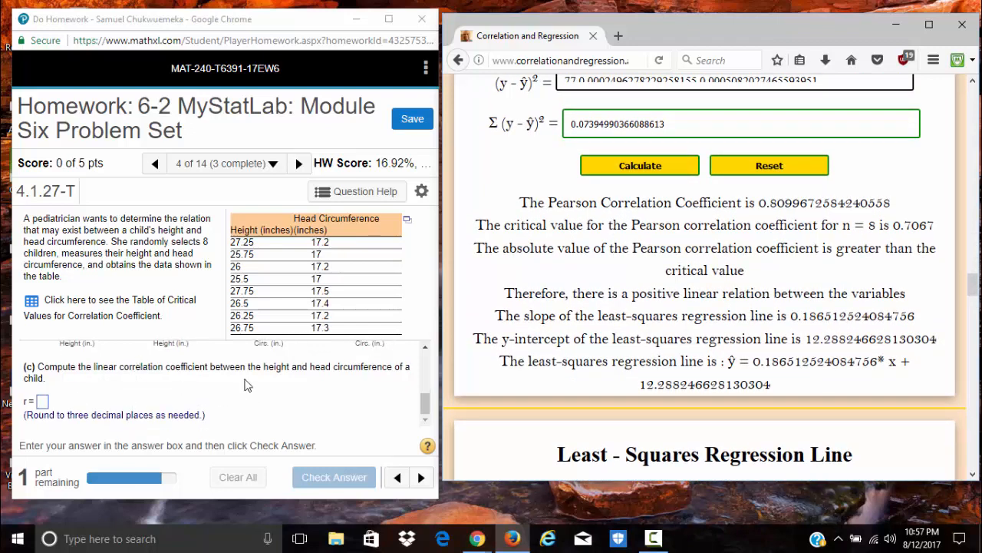
pyautogui.click(42, 404)
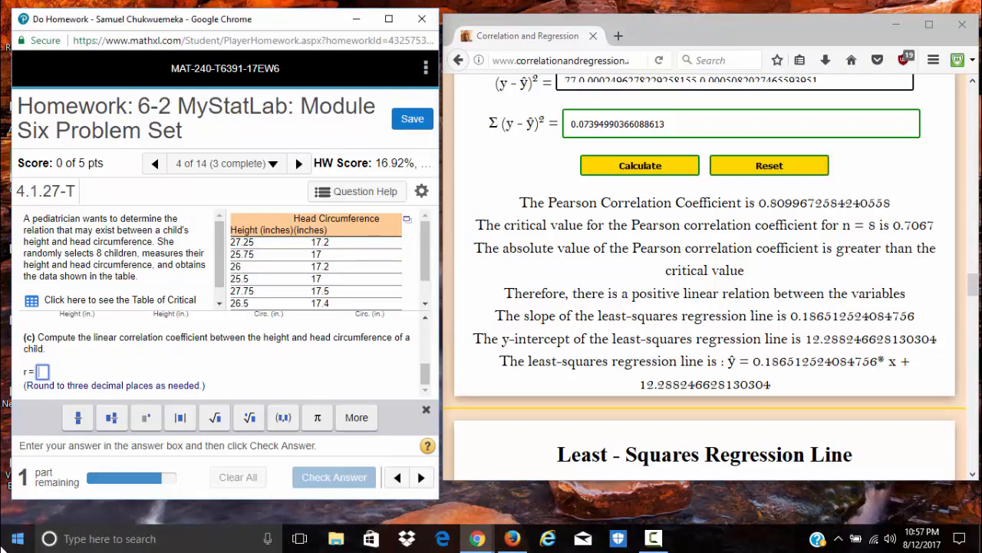
pyautogui.write('0.')
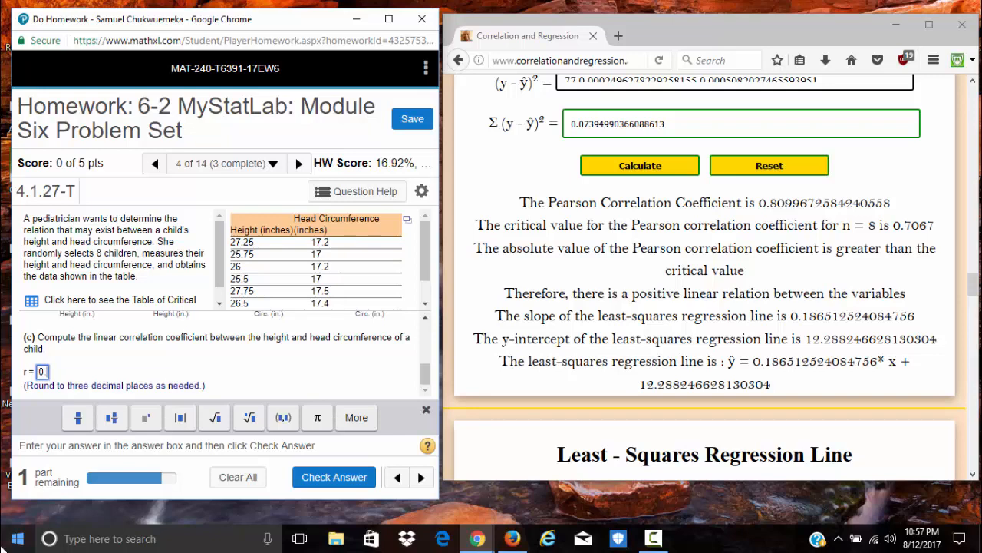
pyautogui.write('810')
pyautogui.press('BackSpace')
pyautogui.press('BackSpace')
pyautogui.press('BackSpace')
pyautogui.write('810')
pyautogui.click(222, 287)
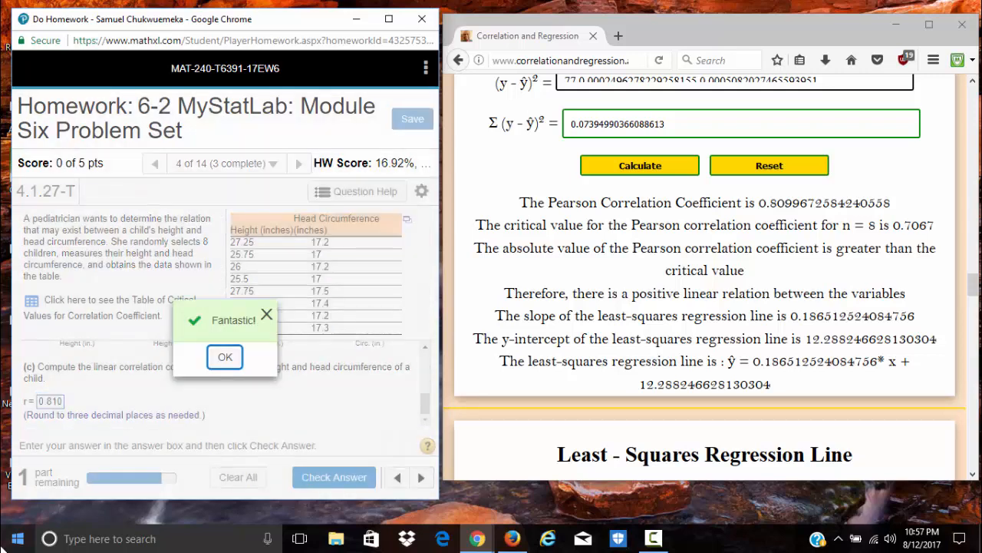
pyautogui.press('Return')
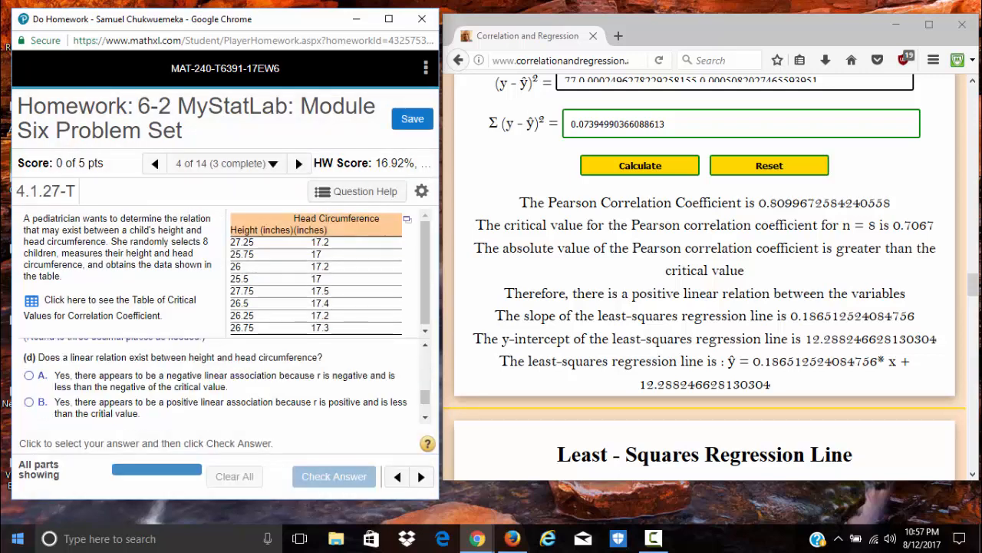
# Step: Answer part (d) with option C, positive linear association with r greater than the critical value, check it, and maximize the homework window on question 5
pyautogui.scroll(4, 214, 369)
pyautogui.scroll(-2, 215, 369)
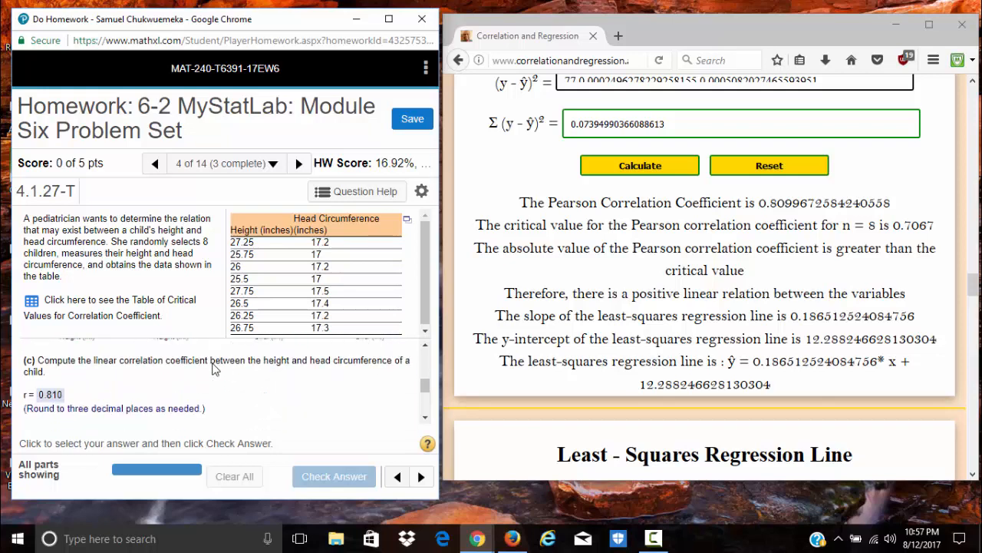
pyautogui.scroll(-2, 215, 369)
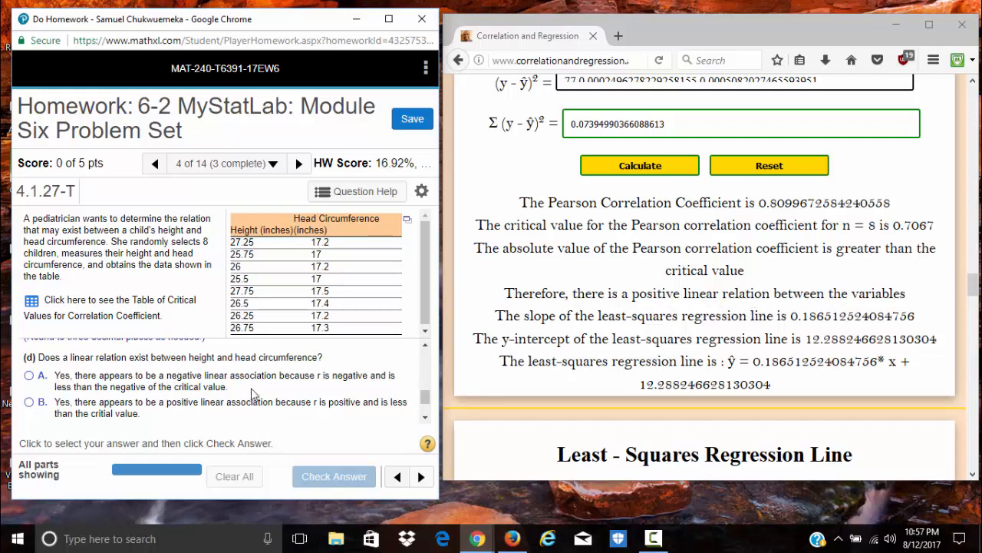
pyautogui.scroll(-2, 253, 393)
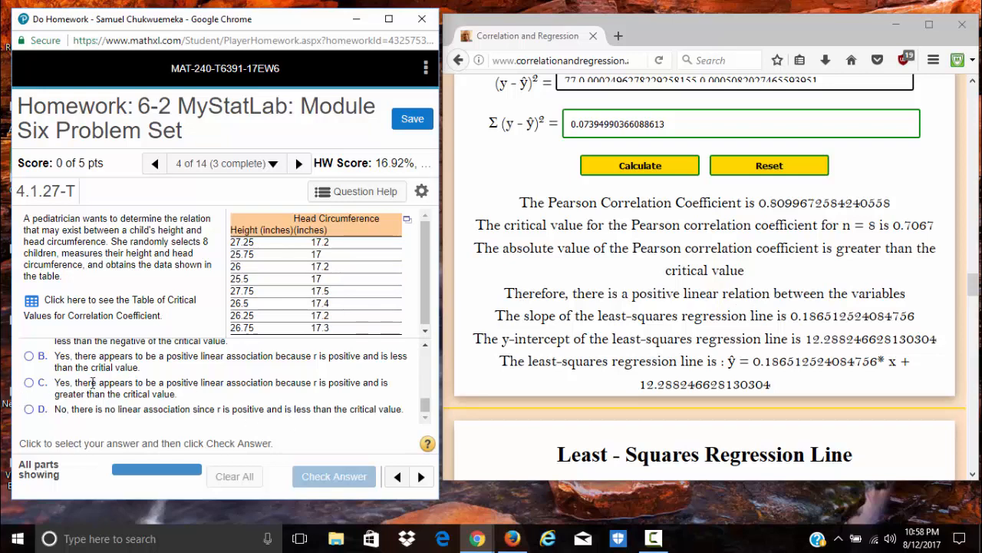
pyautogui.click(30, 383)
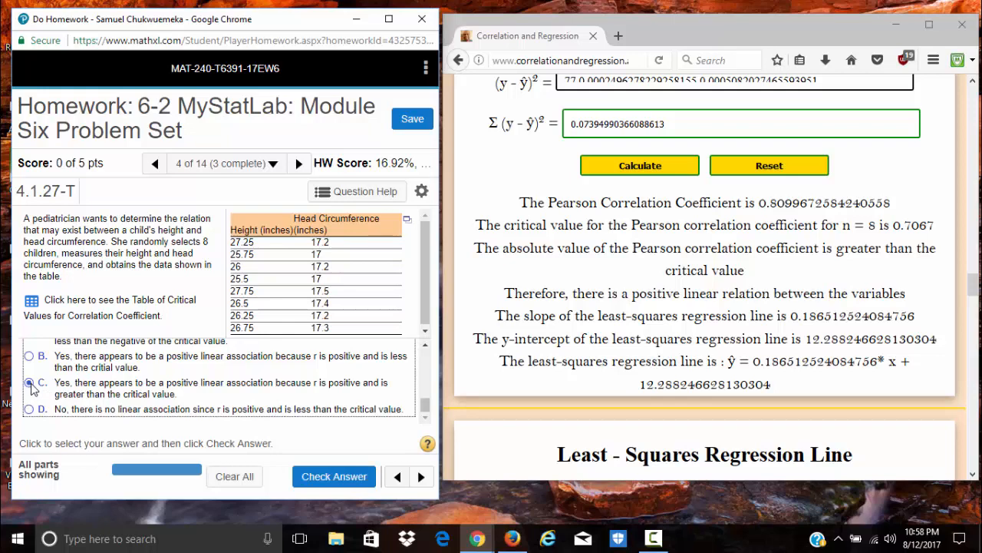
pyautogui.press('Return')
pyautogui.press('Return')
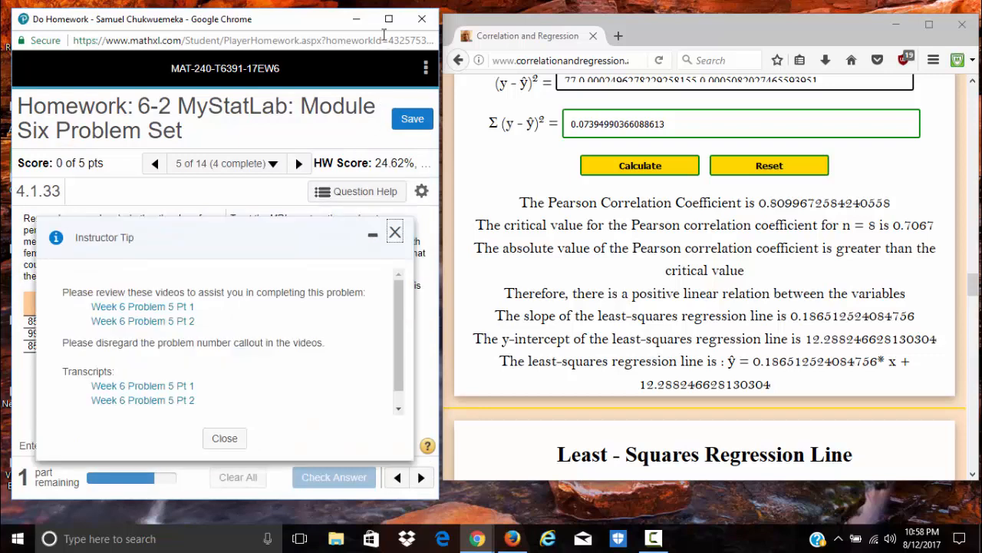
pyautogui.click(388, 18)
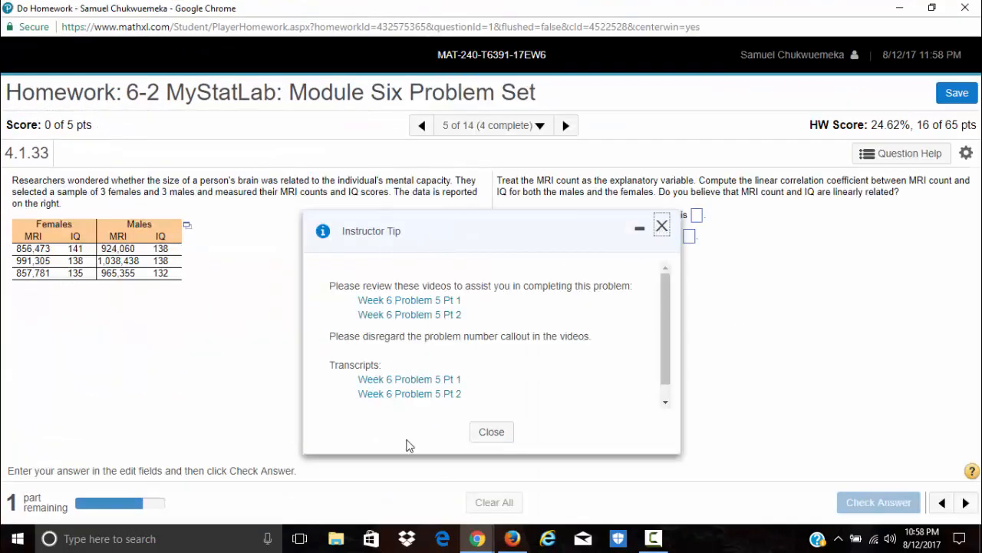
# Step: Dismiss the question 5 instructor tip and restore the homework window to its smaller size beside the calculator page
pyautogui.click(662, 226)
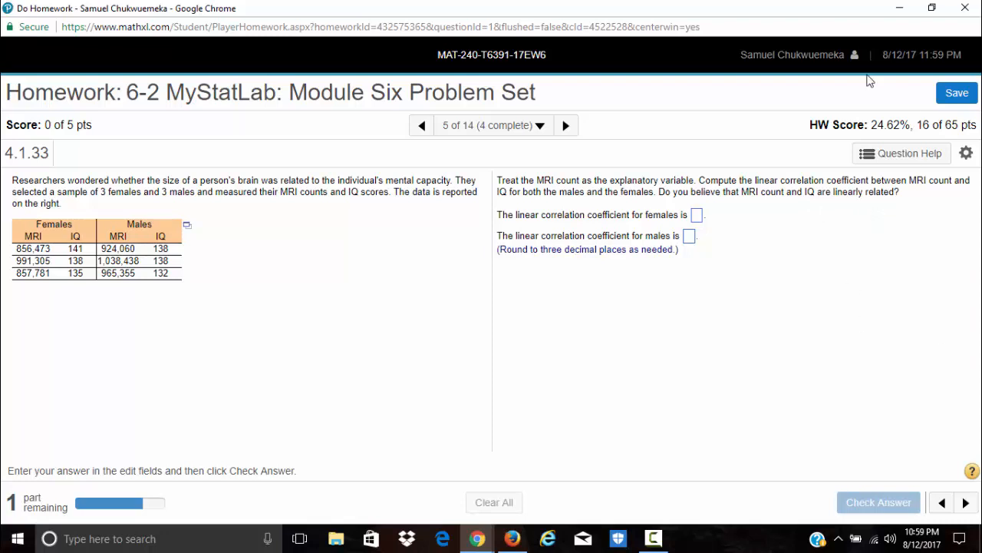
pyautogui.click(932, 8)
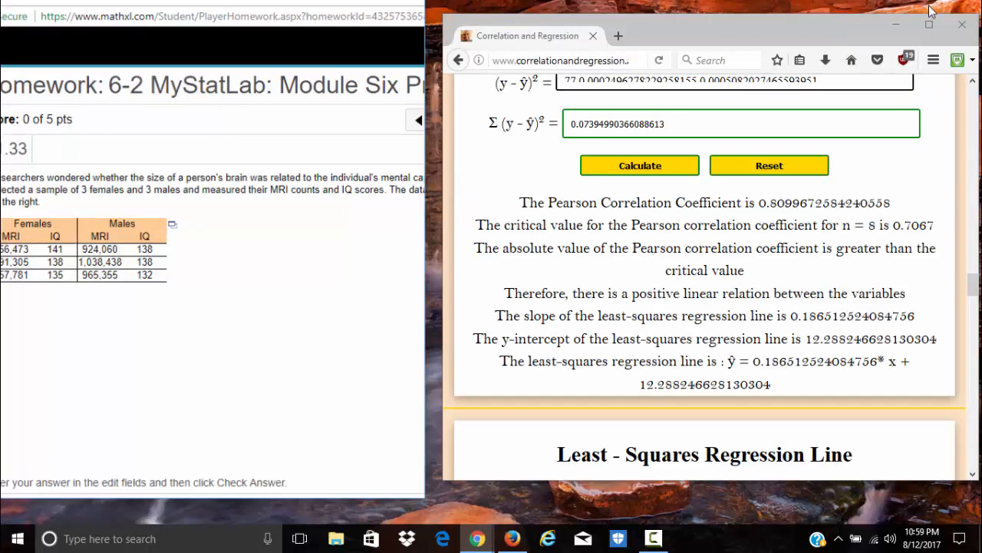
# Step: Reset the calculator for the 1st Formula for Calculating Correlation Coefficient
pyautogui.scroll(4, 798, 292)
pyautogui.scroll(15, 797, 278)
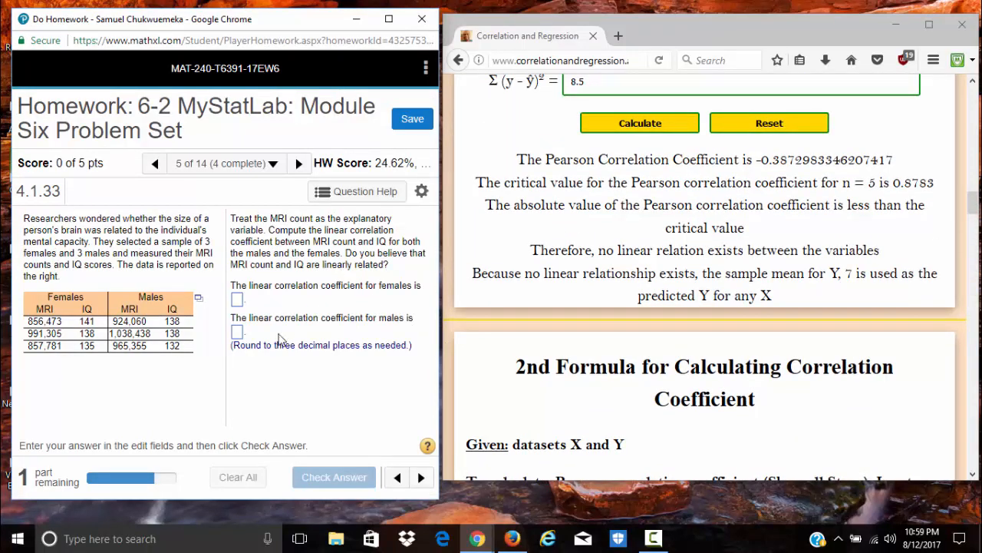
pyautogui.scroll(4, 805, 348)
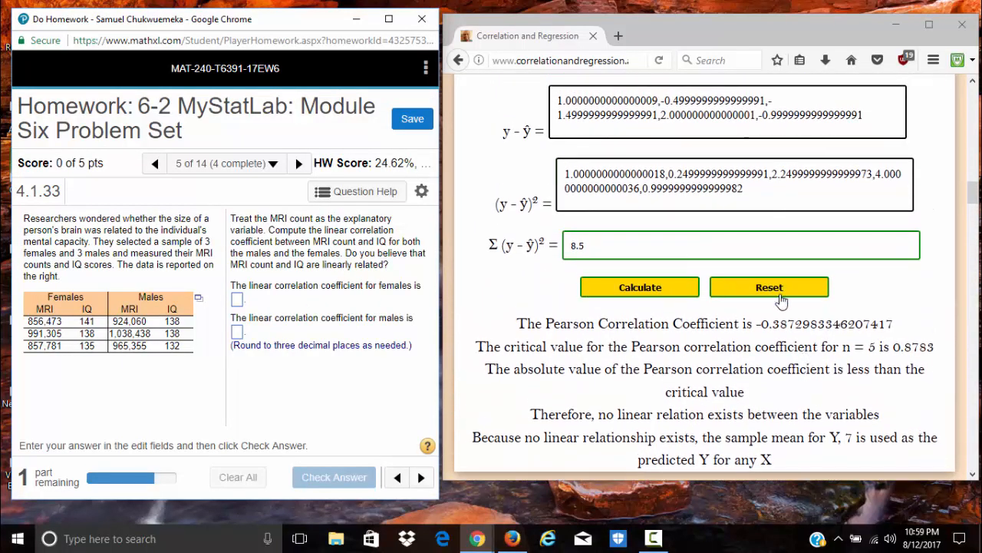
pyautogui.click(761, 290)
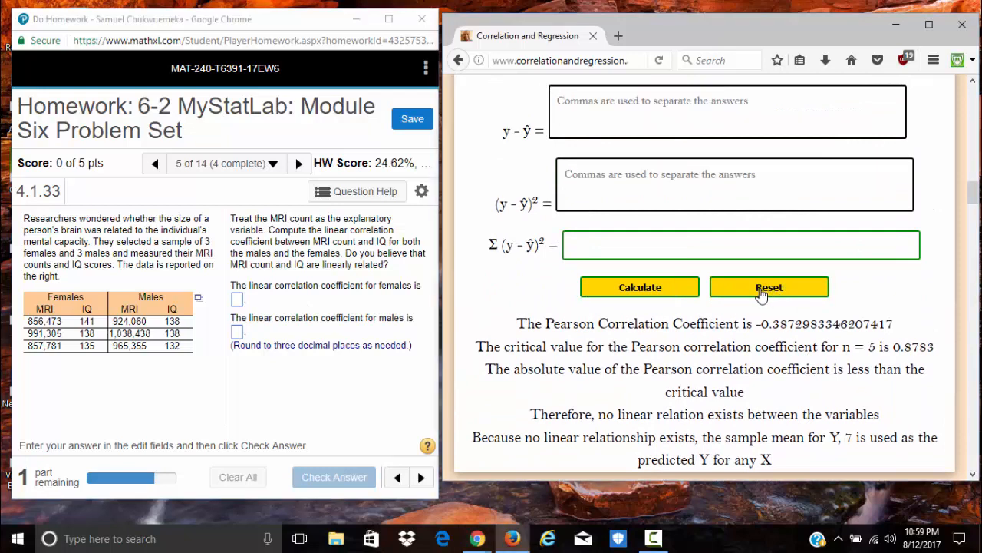
# Step: Look over the cleared 1st Formula calculator, from its x- and y-value fields through the calculation steps to the results section
pyautogui.scroll(10, 720, 266)
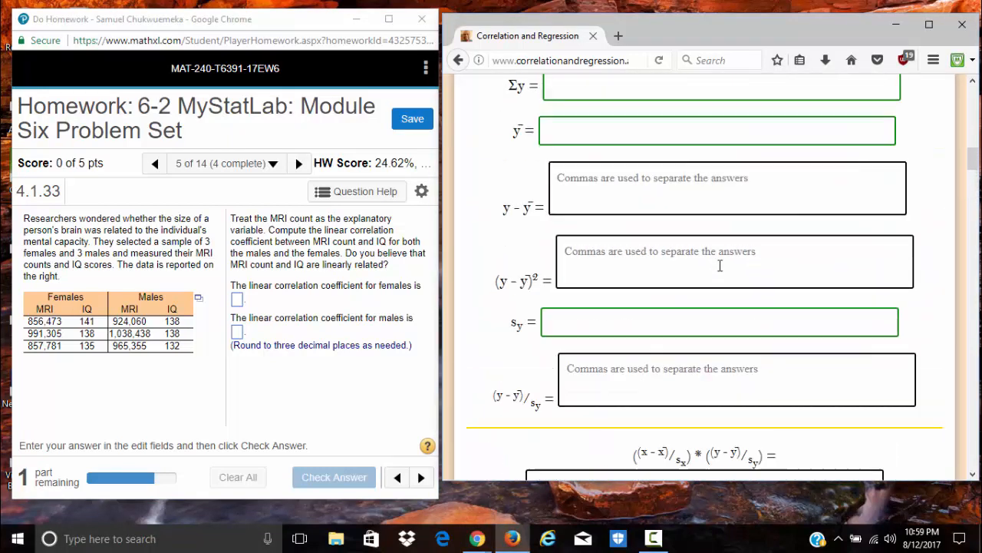
pyautogui.scroll(6, 720, 266)
pyautogui.scroll(-5, 691, 287)
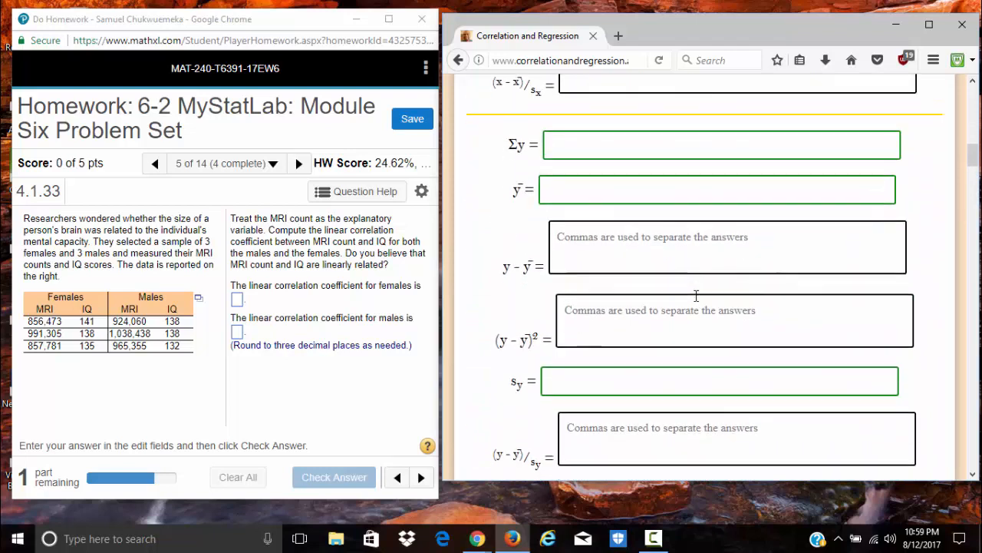
pyautogui.scroll(-12, 696, 296)
pyautogui.scroll(5, 638, 382)
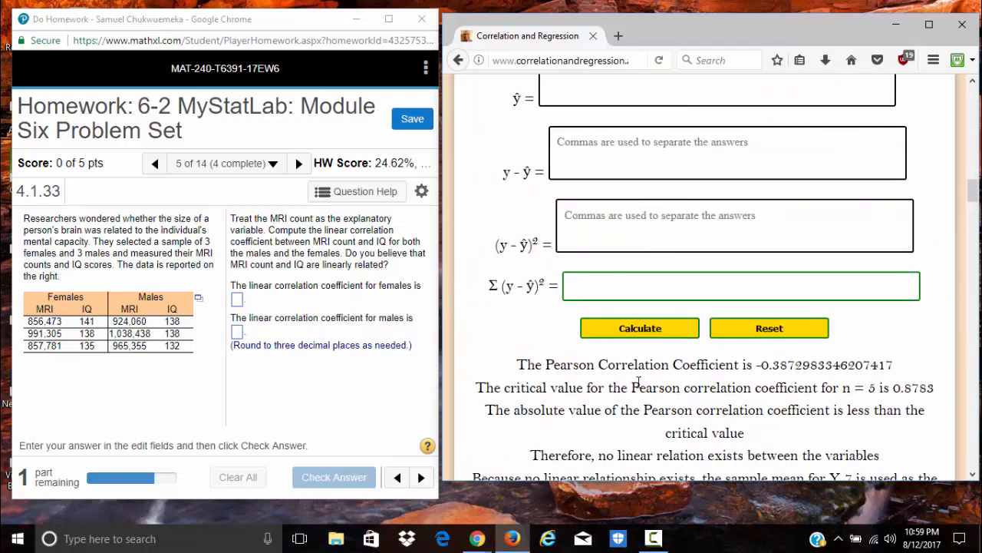
pyautogui.scroll(-4, 637, 382)
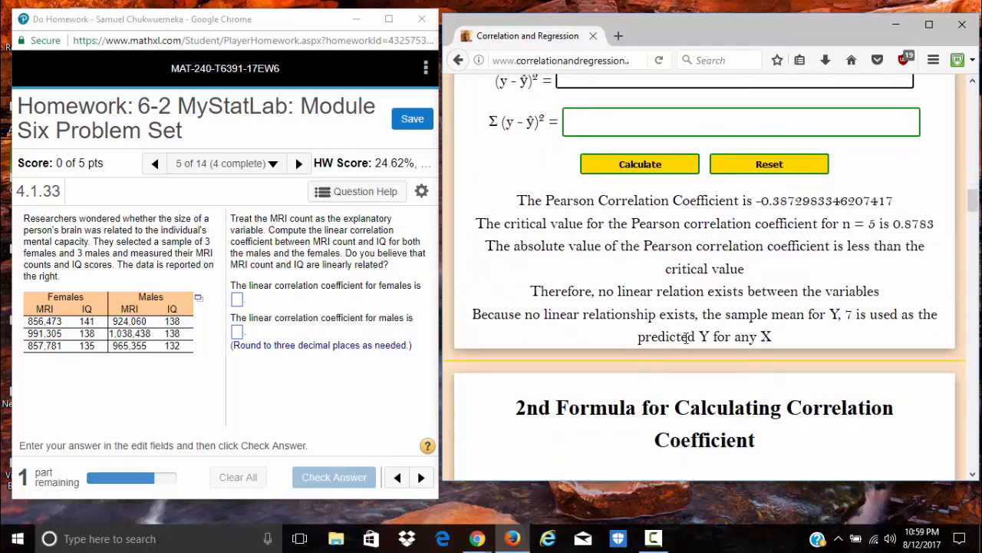
pyautogui.scroll(20, 713, 330)
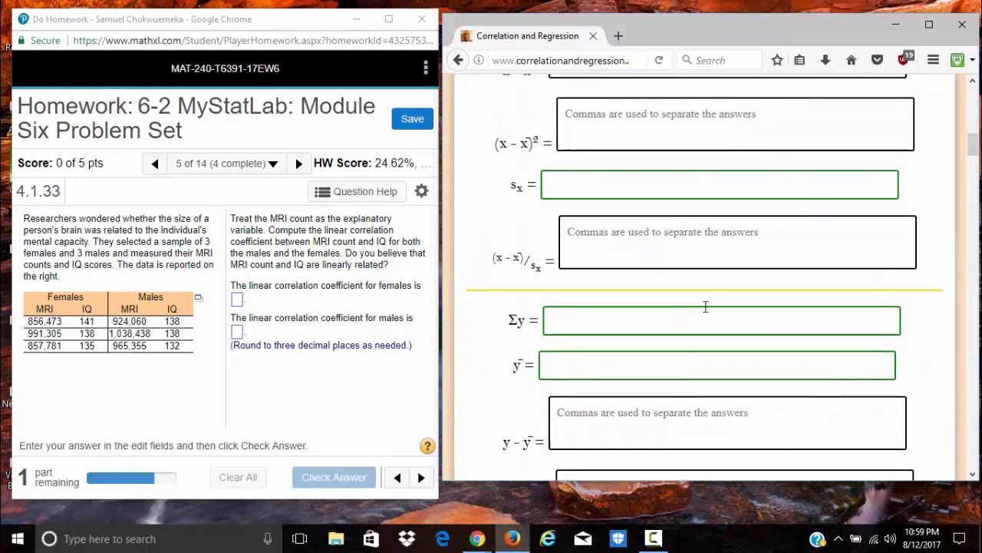
pyautogui.scroll(5, 706, 307)
pyautogui.scroll(-7, 705, 306)
pyautogui.scroll(4, 706, 306)
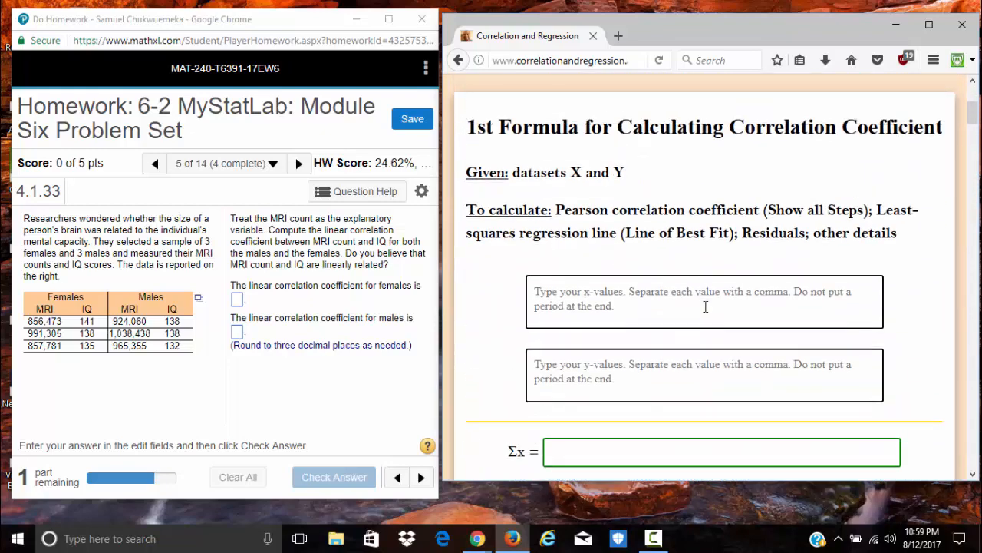
pyautogui.scroll(-3, 706, 306)
pyautogui.scroll(-20, 705, 306)
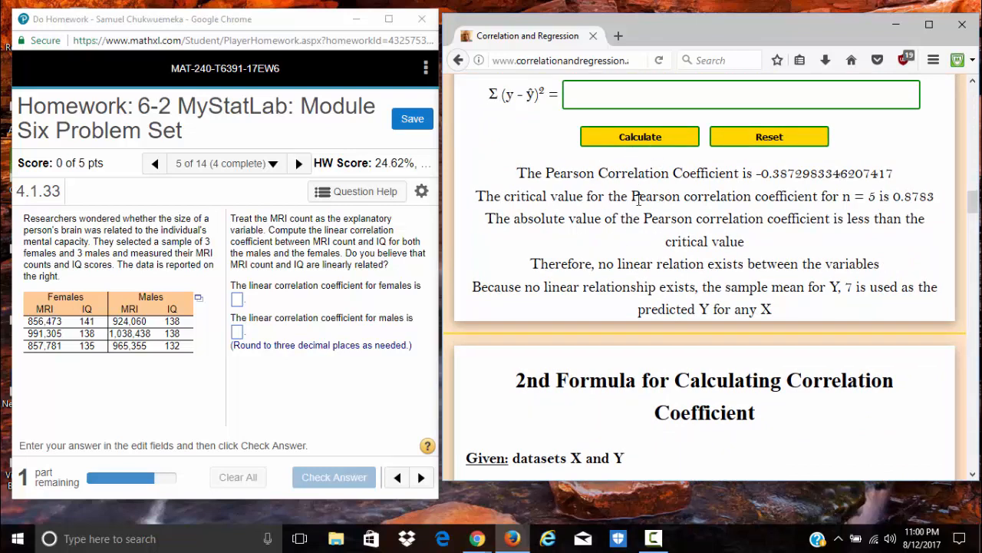
pyautogui.scroll(3, 672, 223)
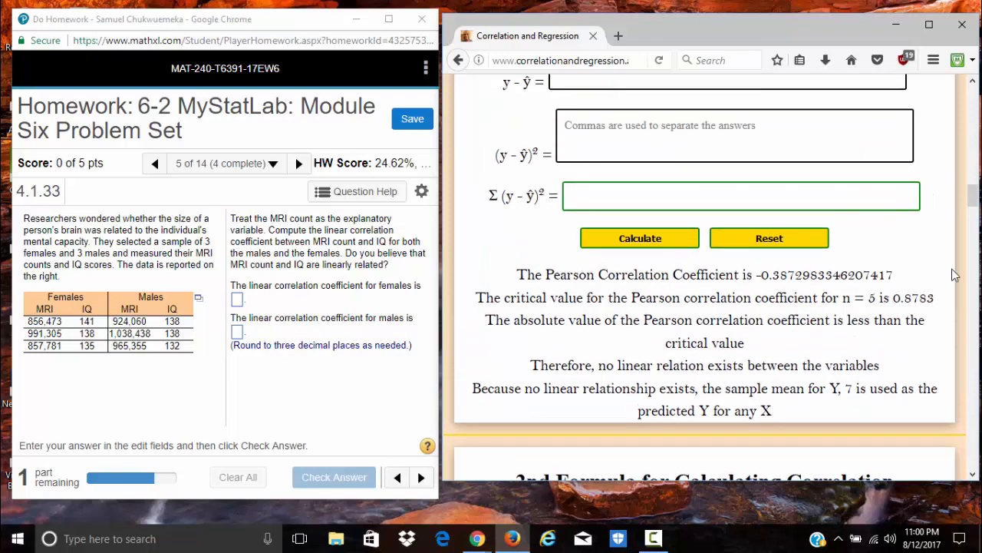
pyautogui.click(775, 303)
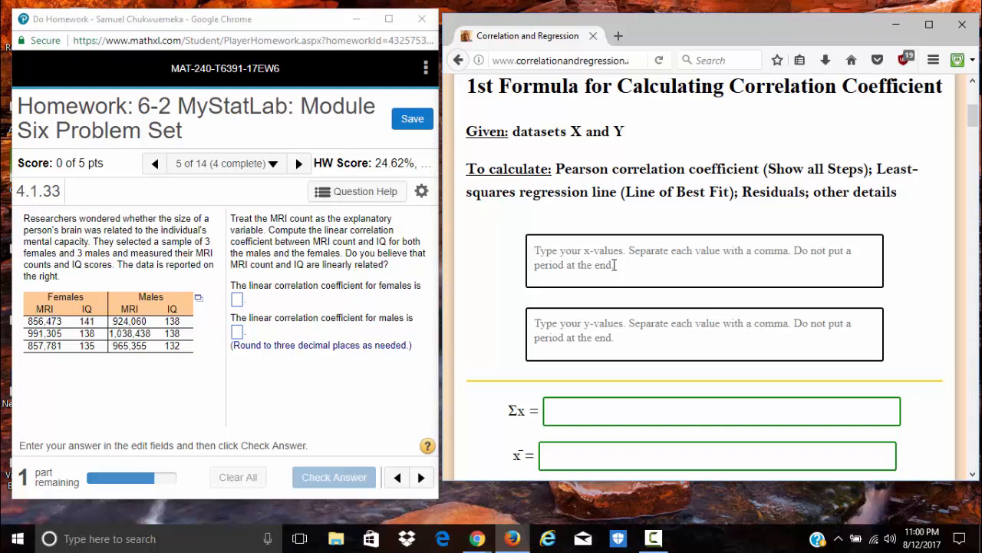
# Step: Enter the females' MRI counts 856473, 991305, 857781 as x-values and their IQ scores 141, 138, 135 as y-values in the 1st Formula calculator
pyautogui.click(613, 265)
pyautogui.write('856')
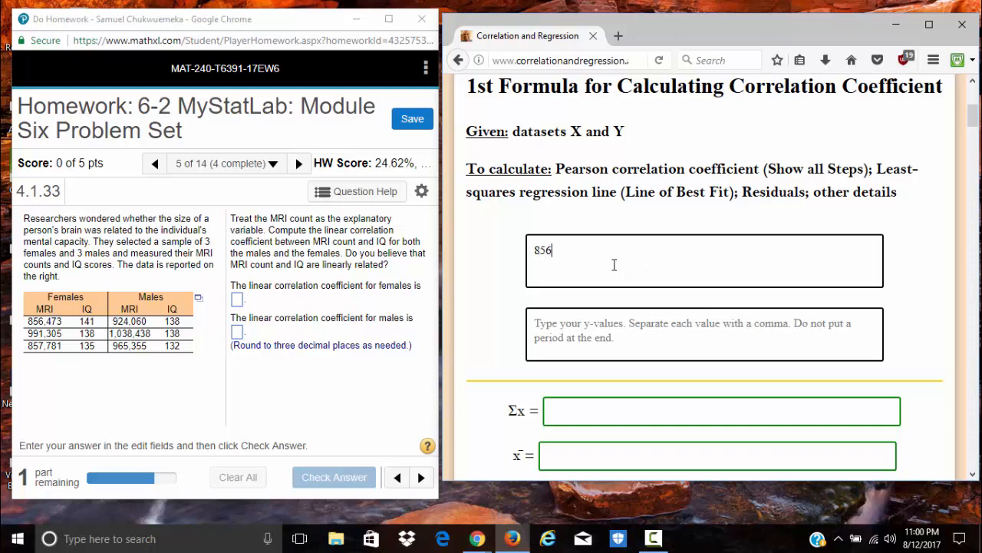
pyautogui.write('473,')
pyautogui.write('991305, 857781')
pyautogui.write('1')
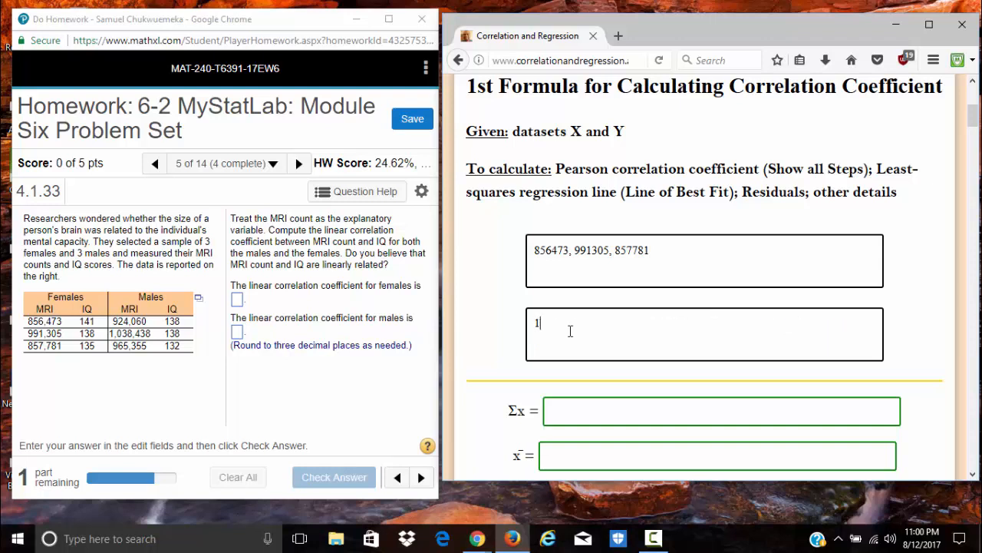
pyautogui.write('41, 138, 135')
# Step: Calculate the Pearson correlation coefficient for the females' MRI and IQ data
pyautogui.scroll(-4, 596, 335)
pyautogui.scroll(-15, 596, 335)
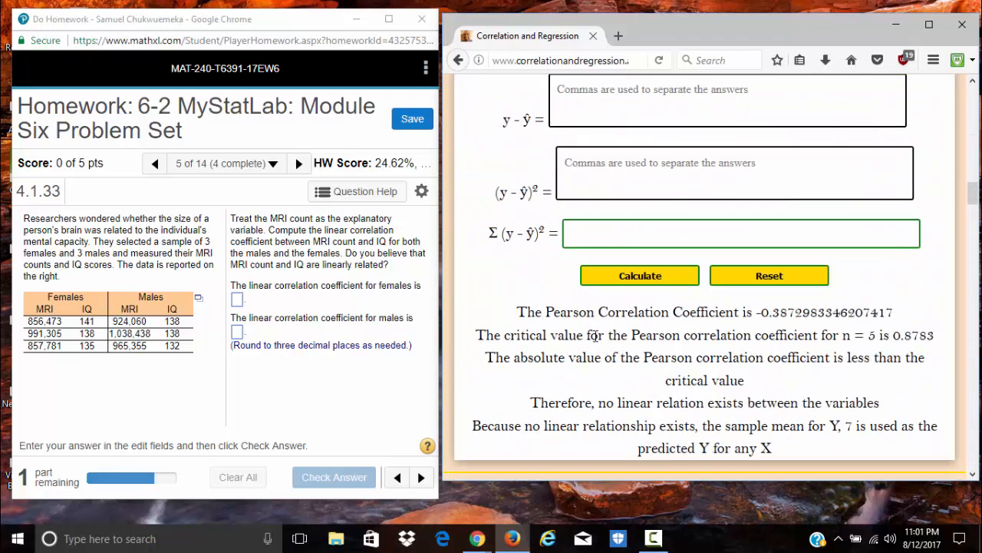
pyautogui.scroll(4, 625, 328)
pyautogui.click(629, 305)
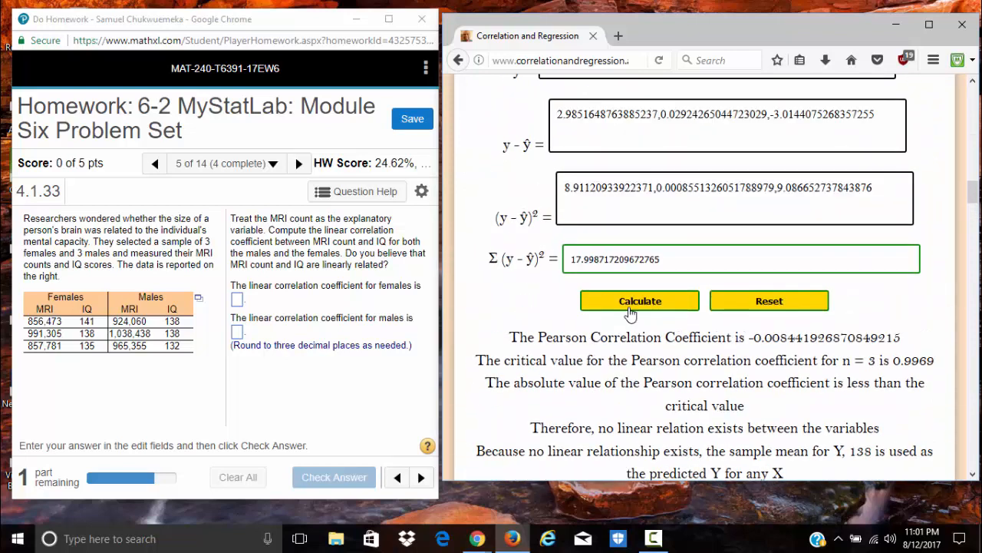
pyautogui.scroll(-2, 620, 359)
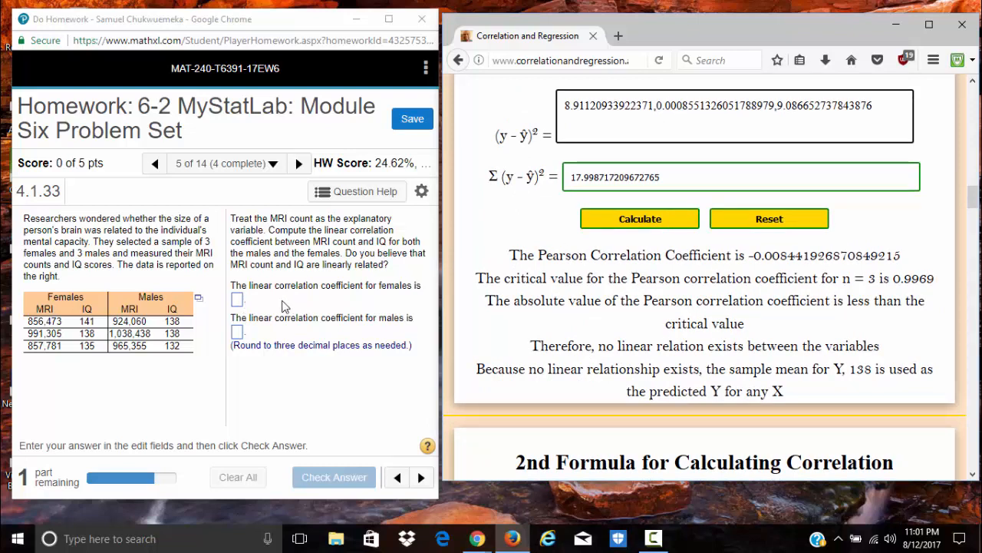
# Step: Enter -0.008 as the linear correlation coefficient for females and advance to the answer field for males
pyautogui.click(239, 304)
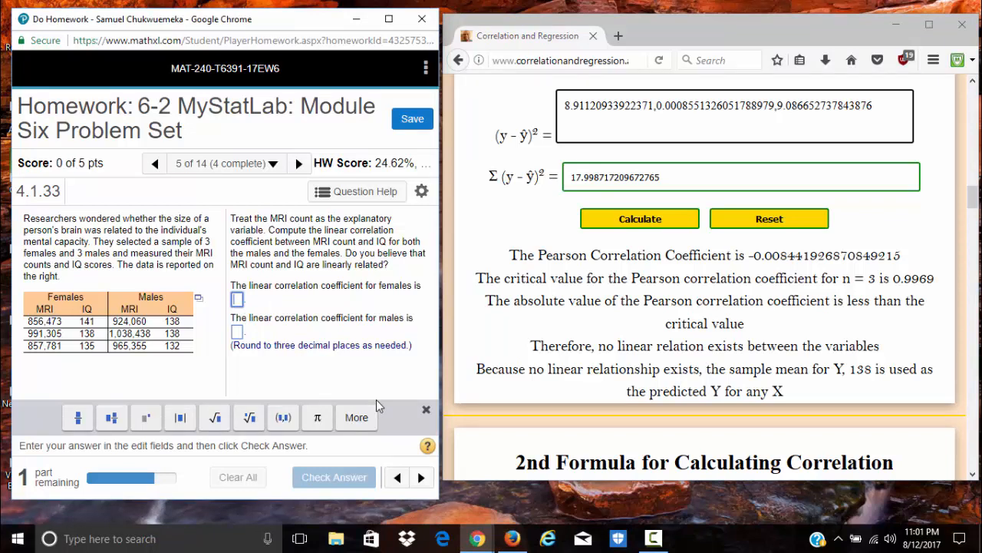
pyautogui.write('-0.0')
pyautogui.write('08')
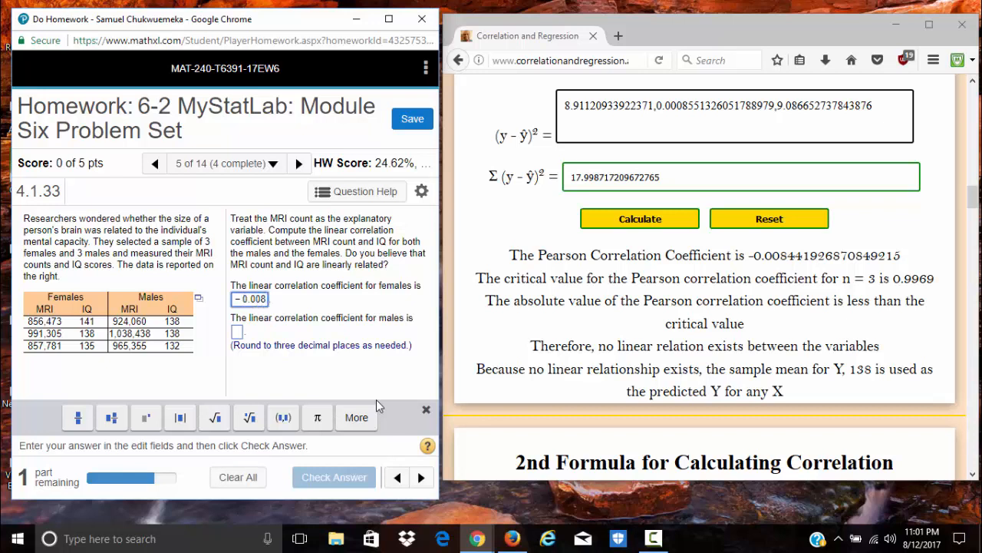
pyautogui.press('Tab')
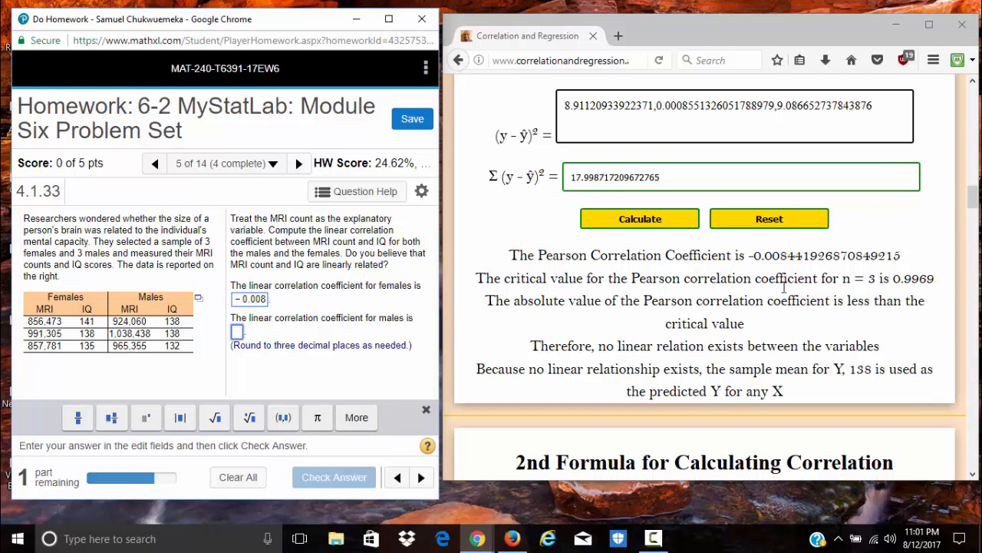
# Step: Reset the calculator for the 2nd Formula for Calculating Correlation Coefficient and return to its data entry fields
pyautogui.scroll(-3, 739, 340)
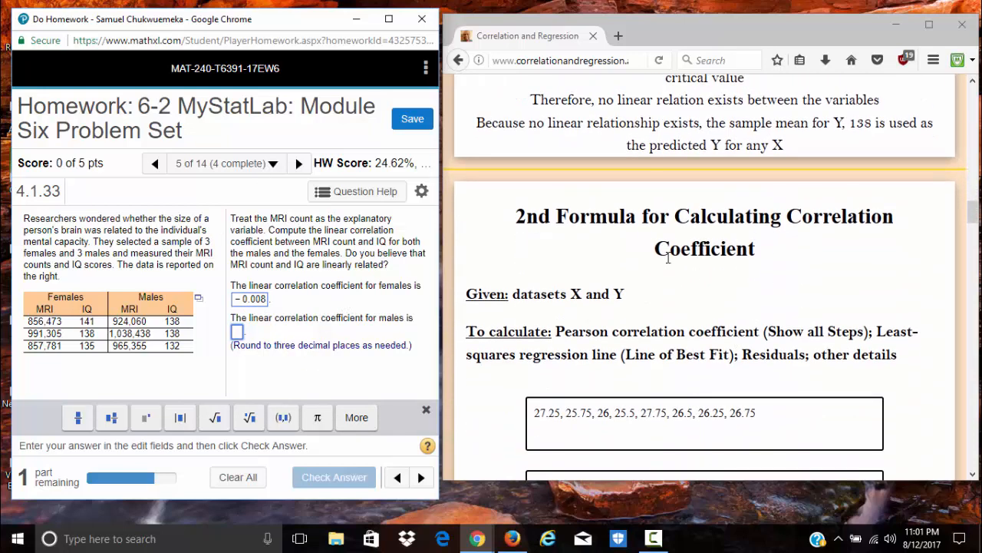
pyautogui.scroll(-15, 714, 254)
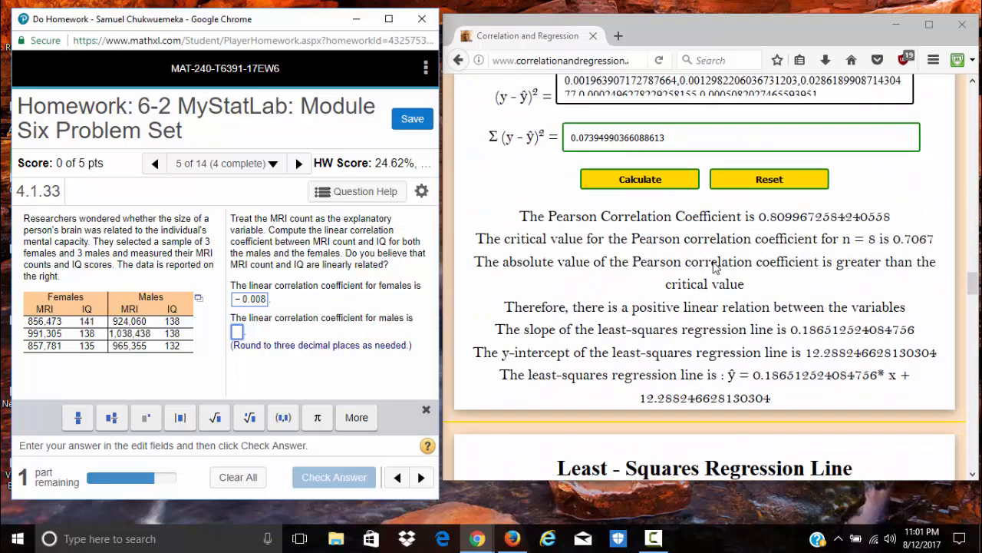
pyautogui.click(746, 182)
pyautogui.scroll(15, 751, 262)
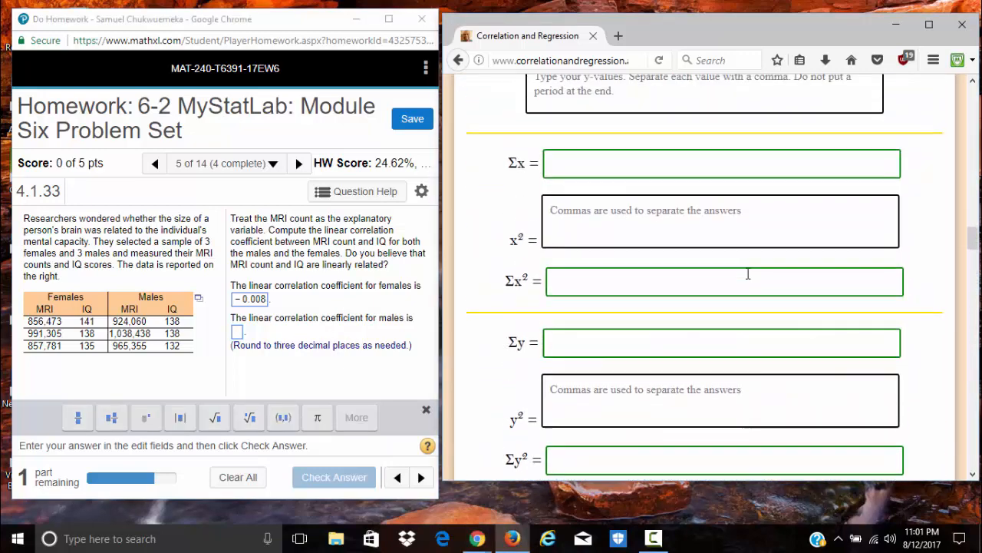
pyautogui.scroll(-2, 749, 279)
# Step: Enter the males' MRI counts 924060, 1038438, 965355 as x-values and their IQ scores 138, 138, 132 as y-values in the 2nd Formula calculator
pyautogui.click(620, 338)
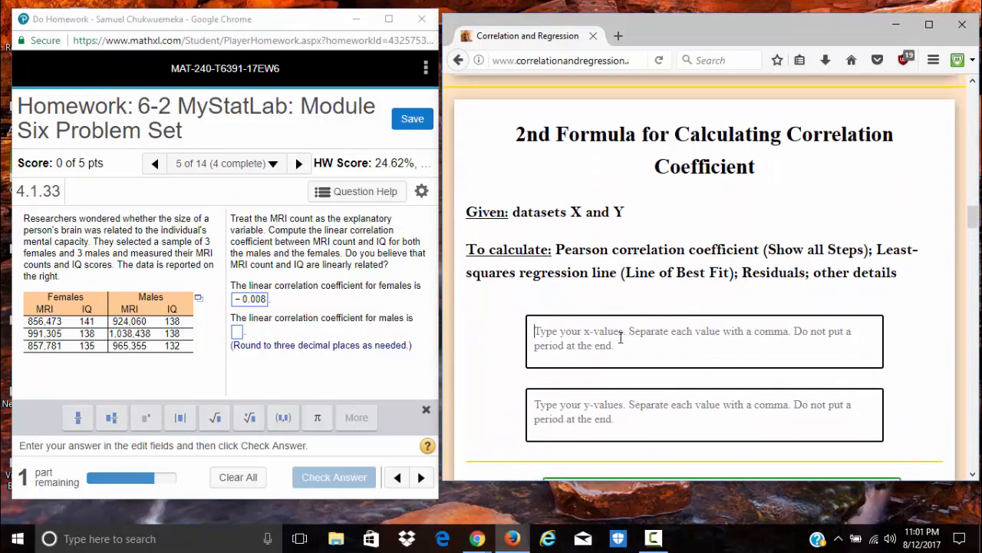
pyautogui.write('9')
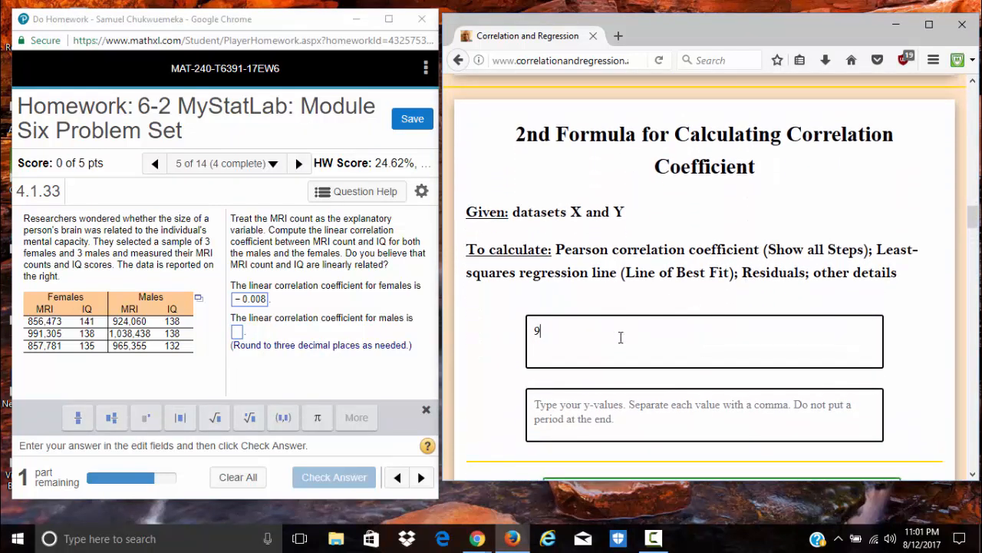
pyautogui.write('24060, 1038438, 965355')
pyautogui.click(601, 418)
pyautogui.write('138')
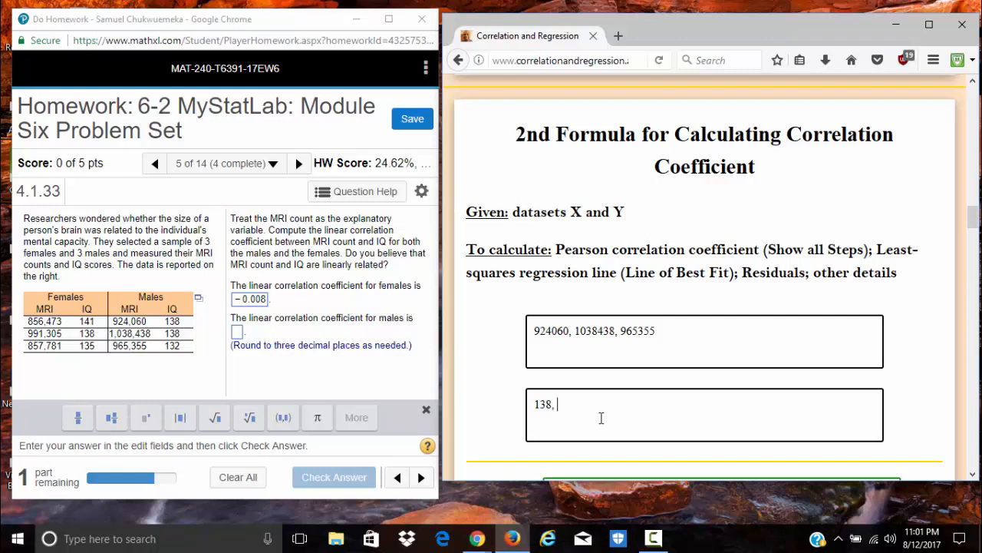
pyautogui.write(', 3')
pyautogui.press('BackSpace')
pyautogui.write('138, 132')
# Step: Calculate the Pearson correlation coefficient for the males' data and check the entered values against the homework table
pyautogui.scroll(-15, 665, 357)
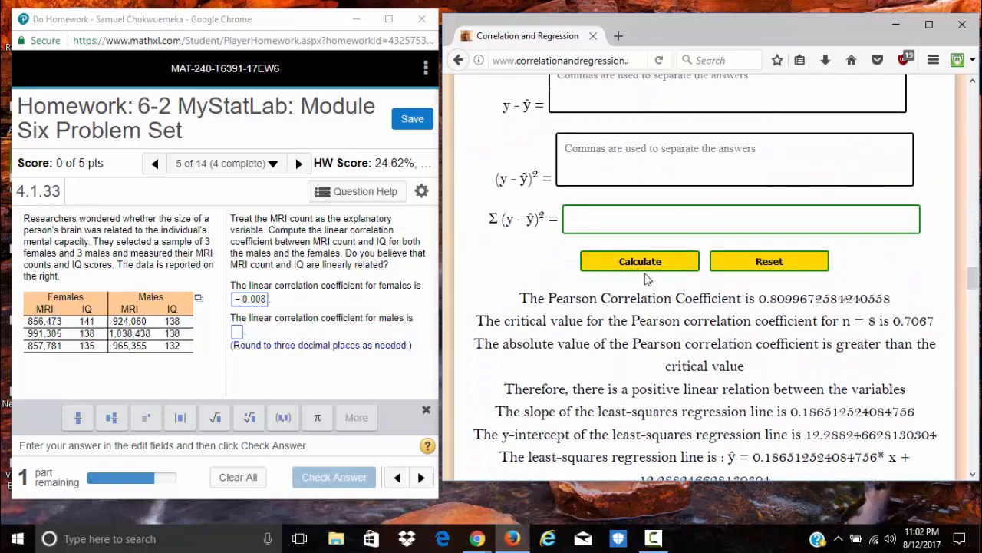
pyautogui.click(642, 264)
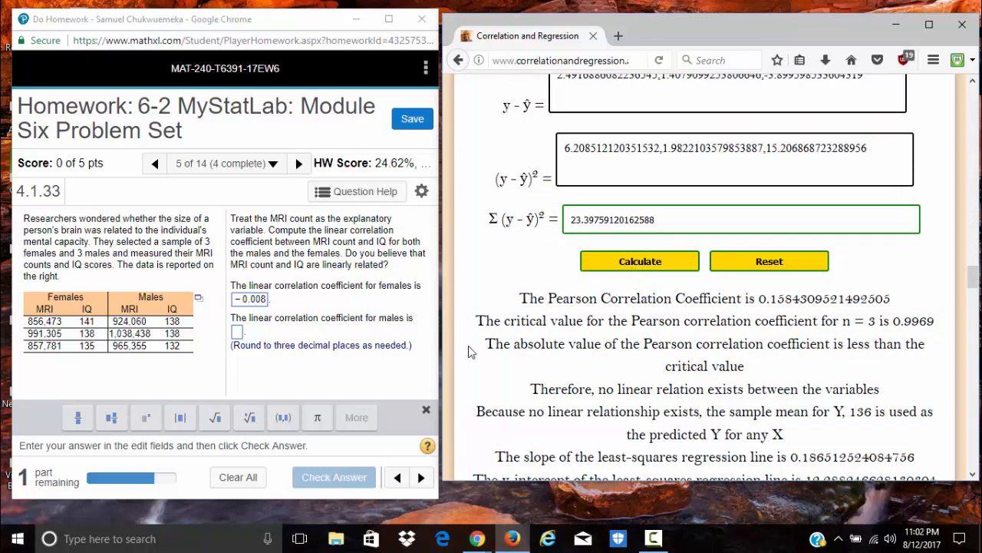
pyautogui.scroll(15, 599, 357)
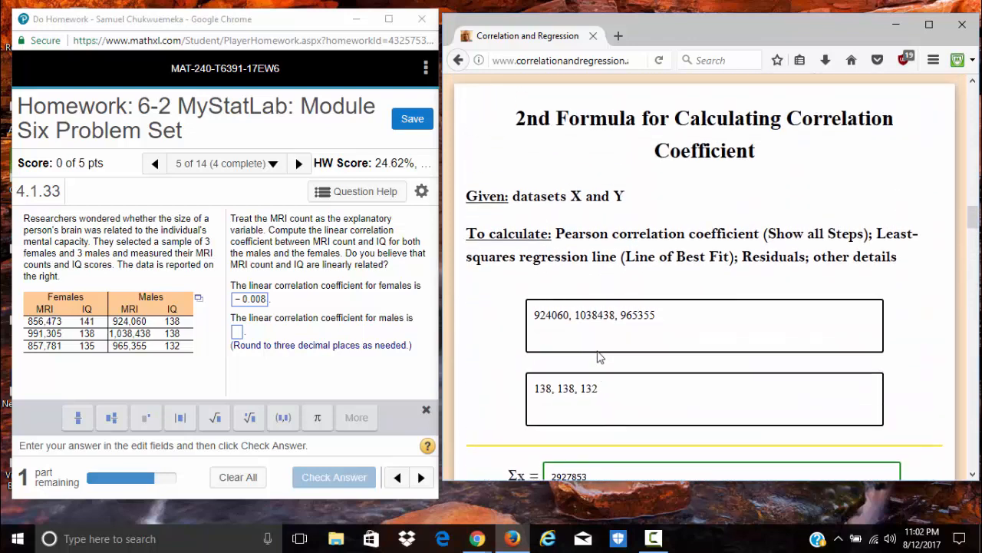
pyautogui.scroll(1, 600, 357)
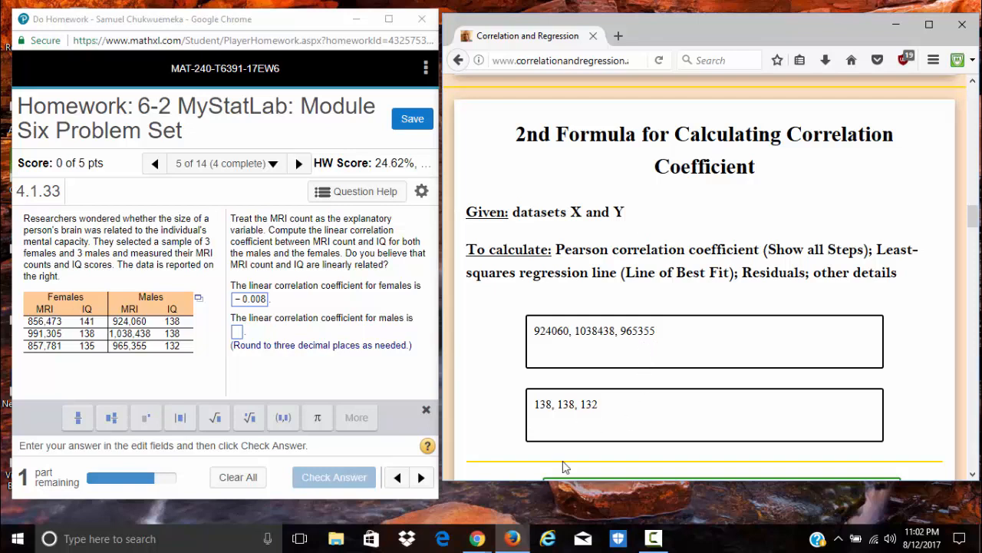
pyautogui.scroll(-15, 707, 405)
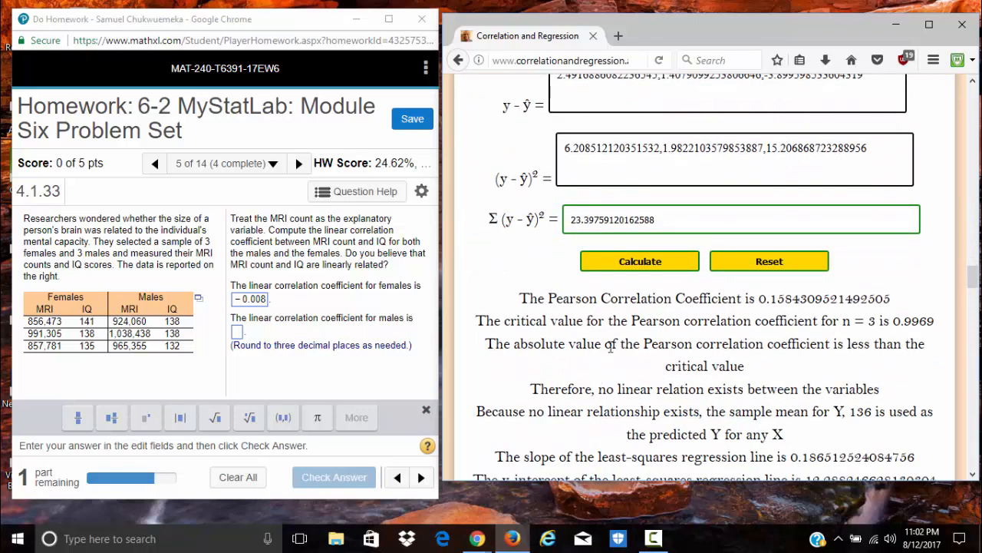
# Step: Enter 0.158 as the linear correlation coefficient for males, check the answer and continue to the next part
pyautogui.click(236, 334)
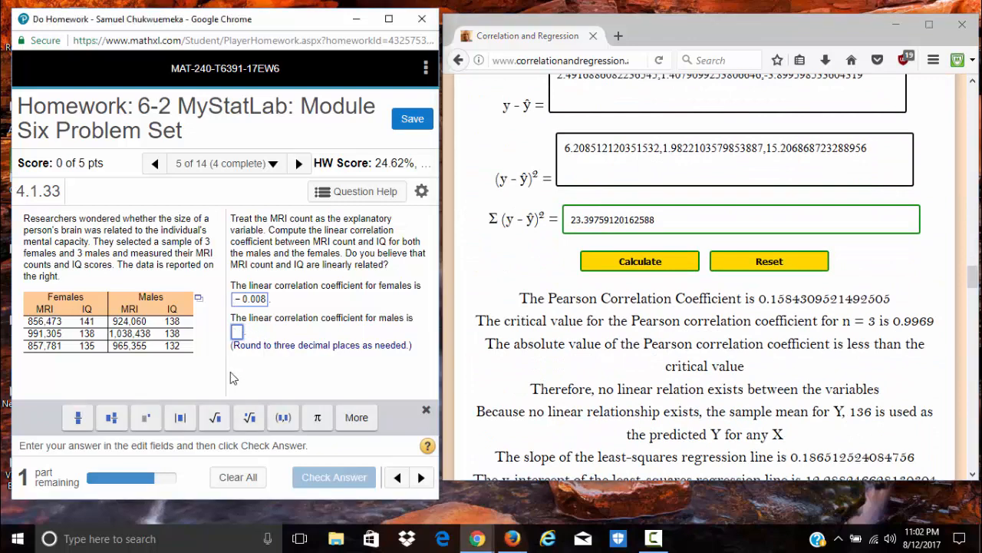
pyautogui.write('0.')
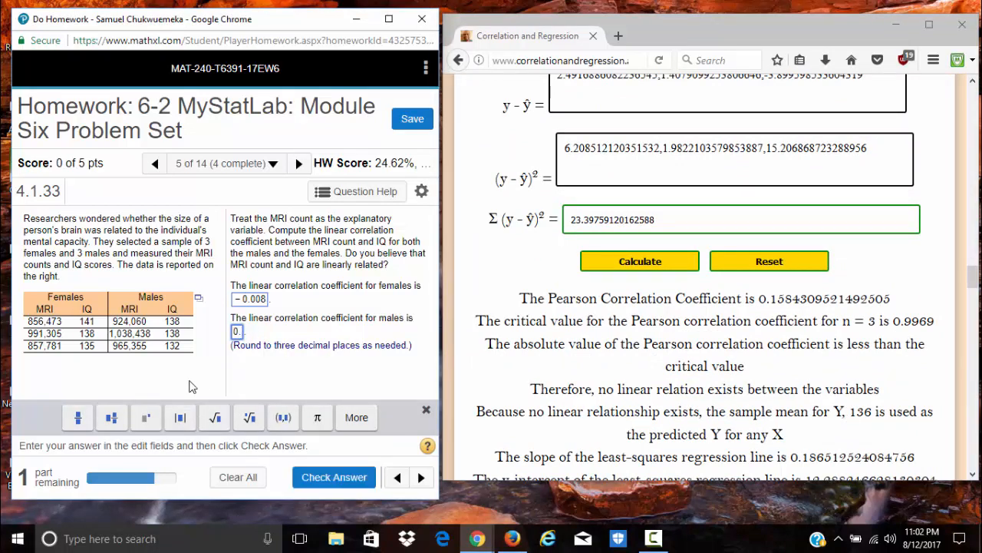
pyautogui.write('158')
pyautogui.click(333, 479)
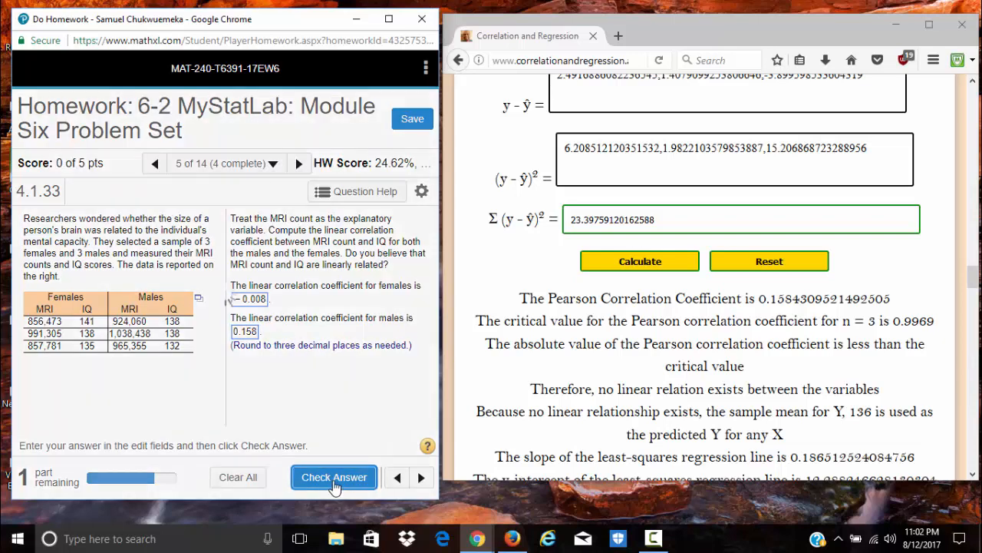
pyautogui.click(224, 356)
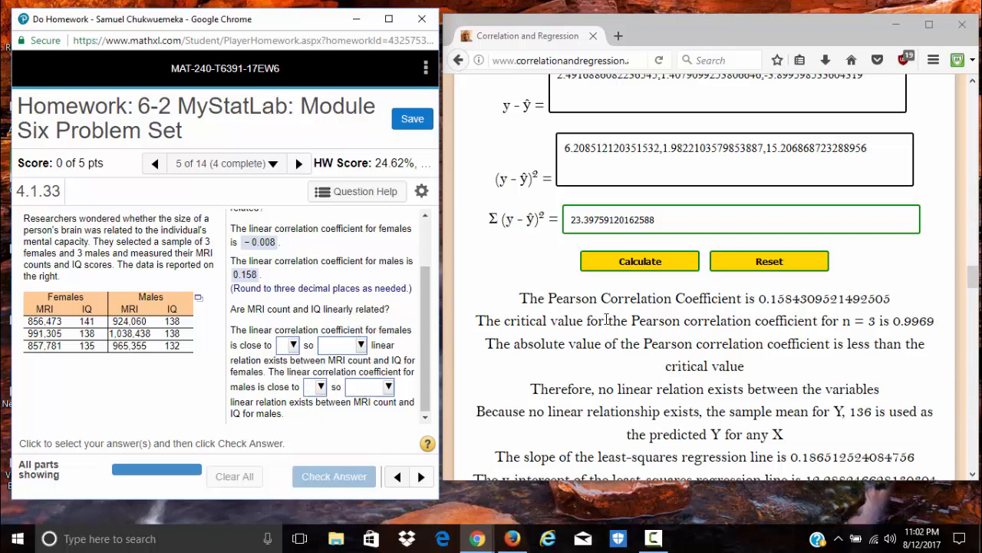
# Step: Review the females' correlation results and state that their coefficient is close to 0, so no linear relation exists
pyautogui.scroll(15, 689, 364)
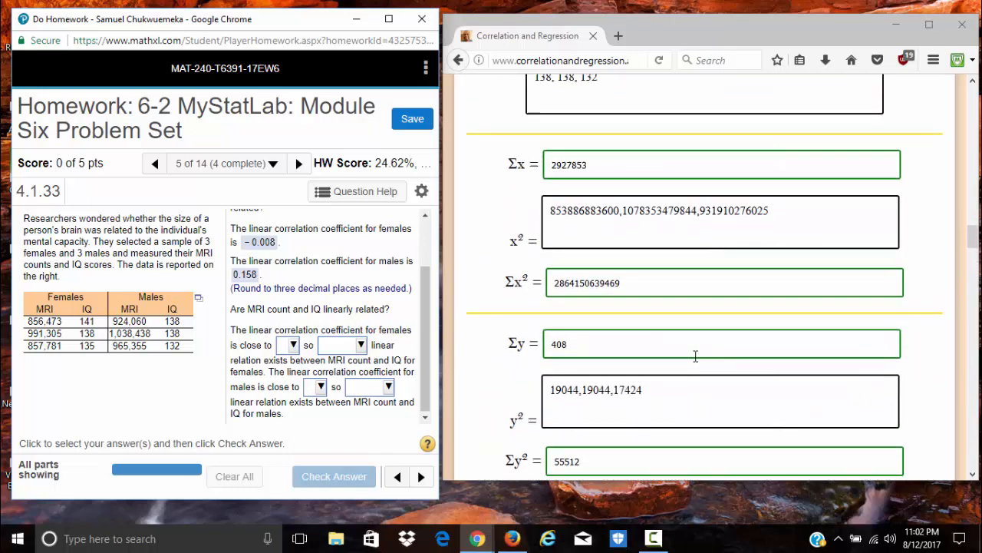
pyautogui.scroll(5, 695, 356)
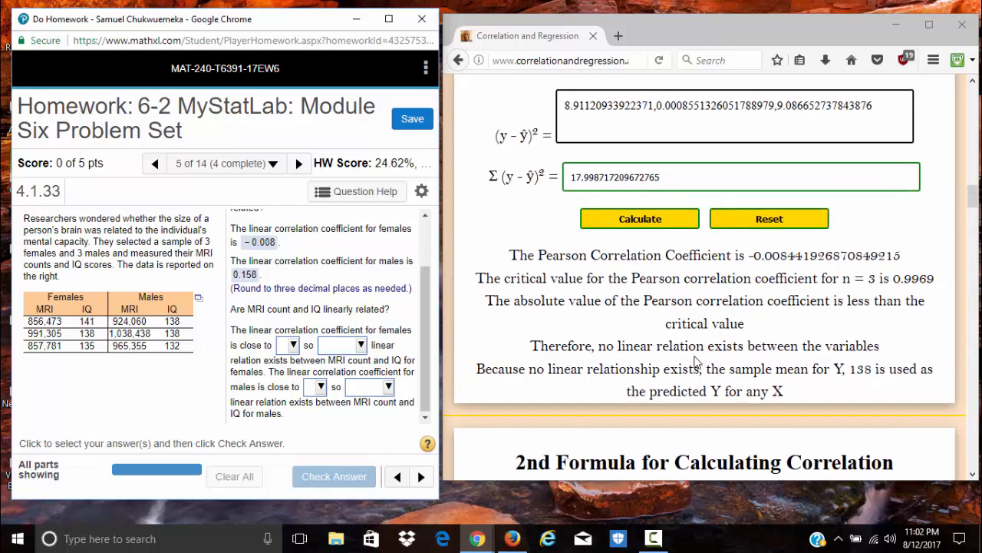
pyautogui.scroll(-1, 696, 362)
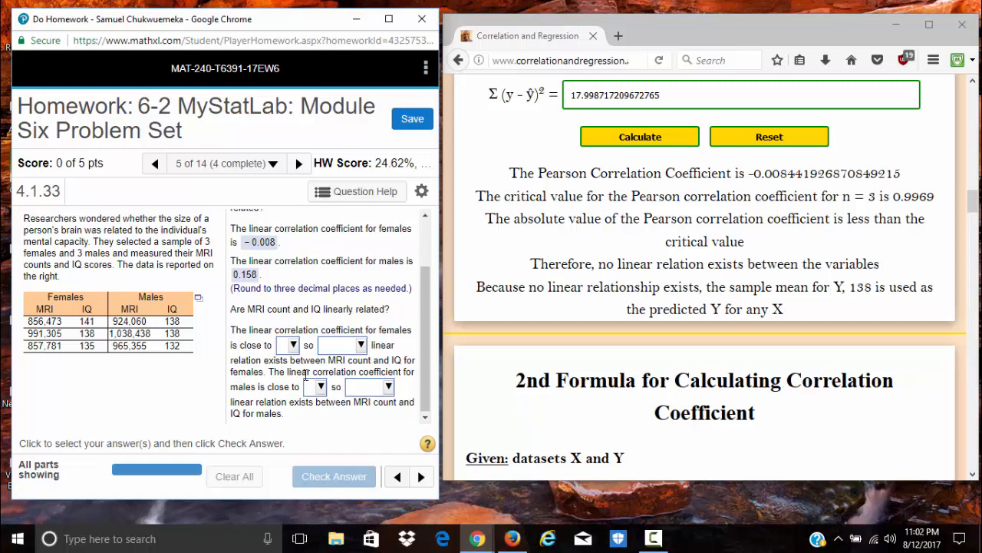
pyautogui.click(291, 349)
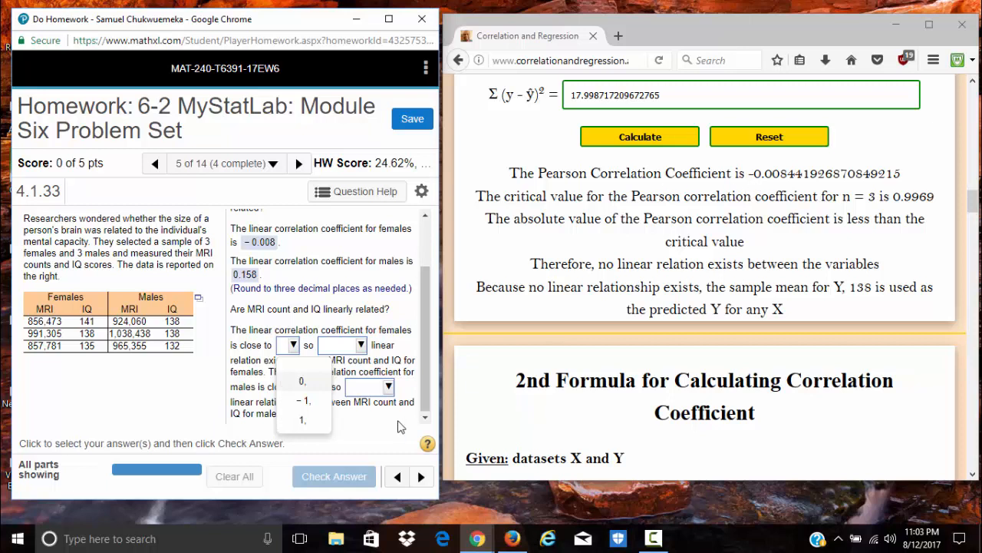
pyautogui.click(302, 382)
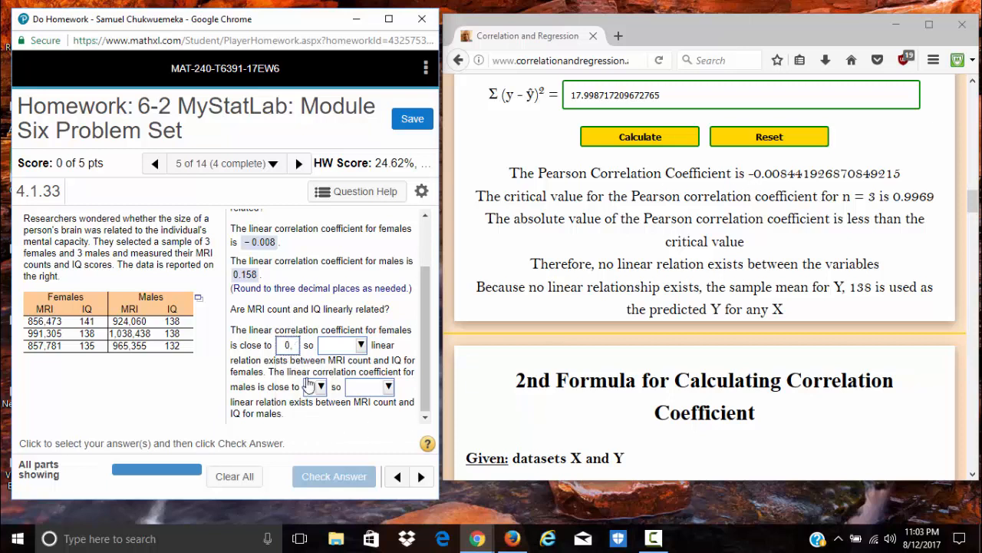
pyautogui.click(358, 350)
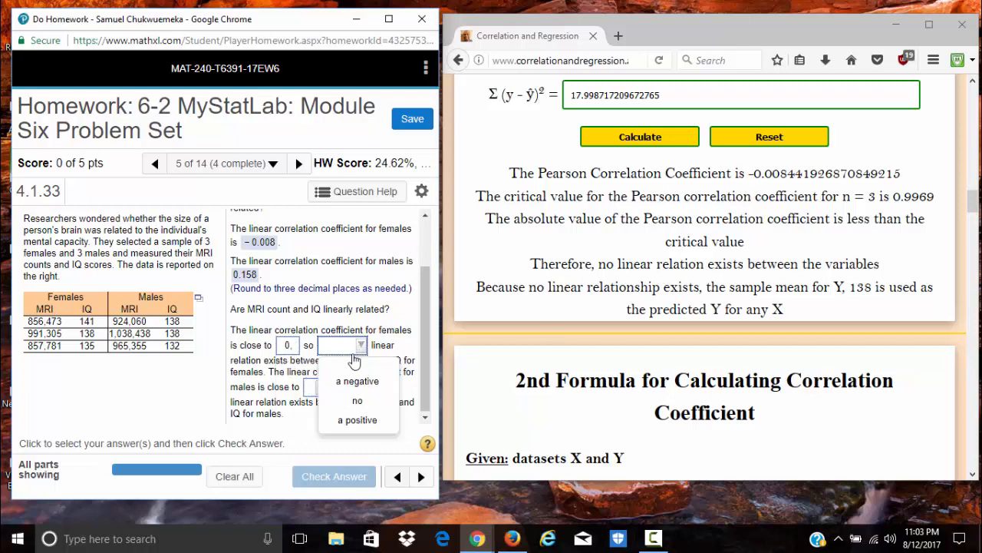
pyautogui.click(357, 402)
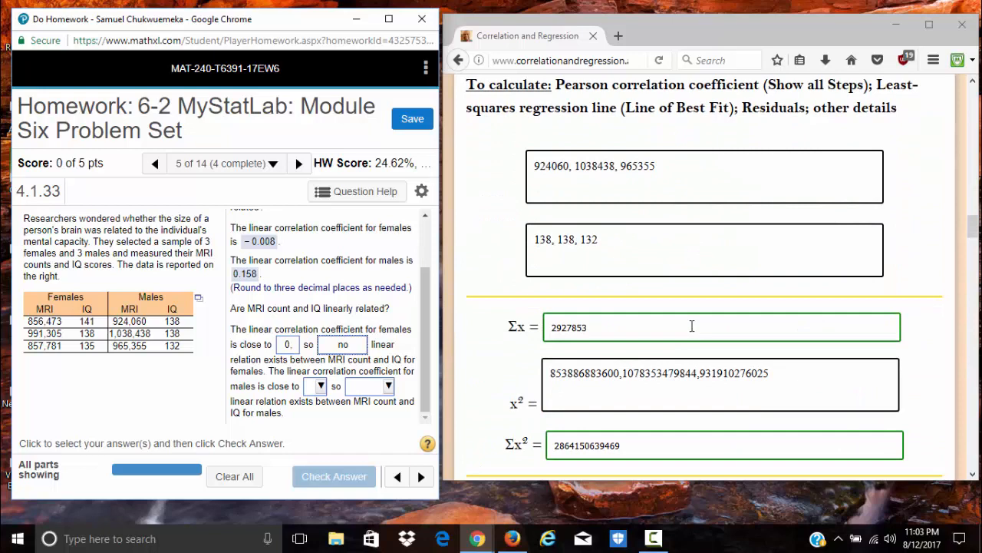
# Step: State that the males' coefficient is close to 0, so no linear relation exists, and submit the answer to reach question 6
pyautogui.scroll(-10, 691, 325)
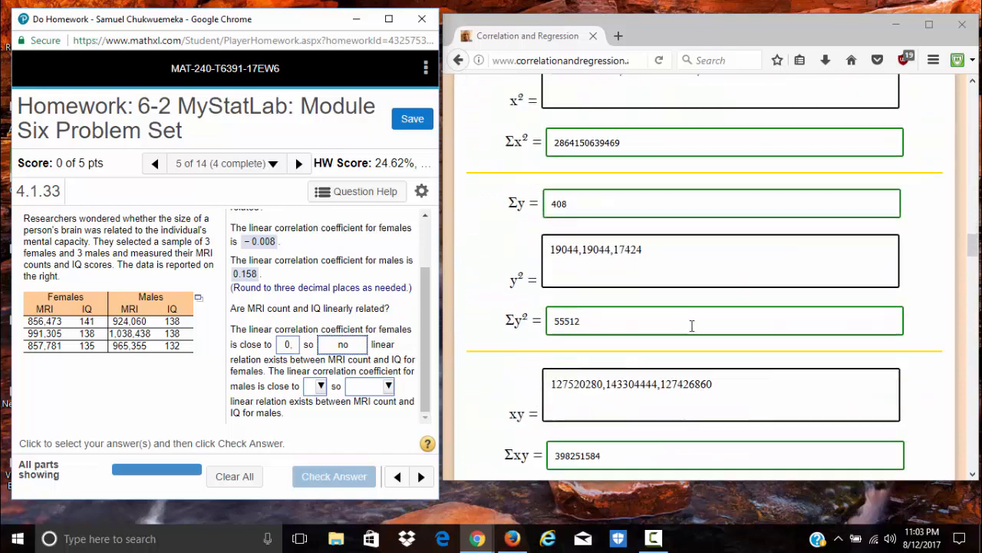
pyautogui.scroll(-5, 692, 325)
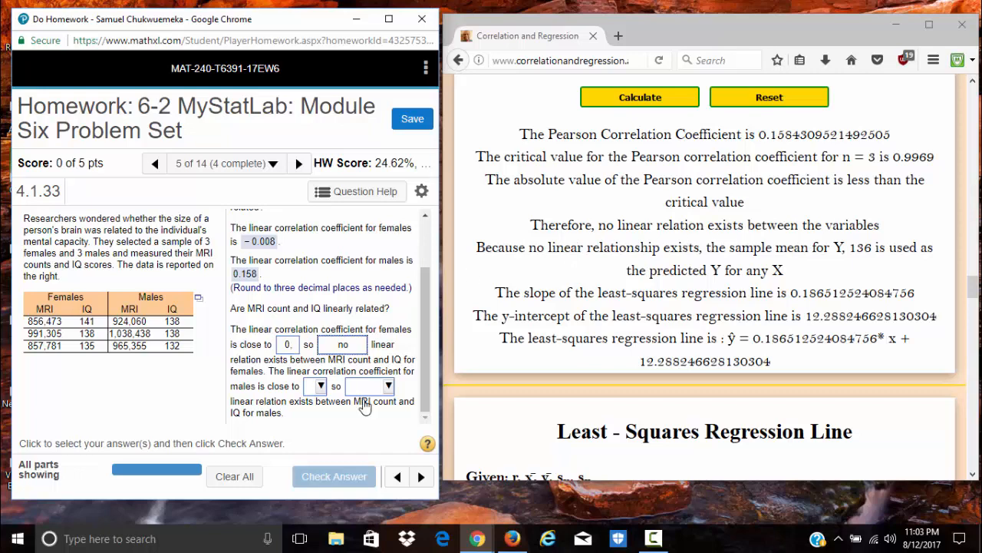
pyautogui.click(318, 389)
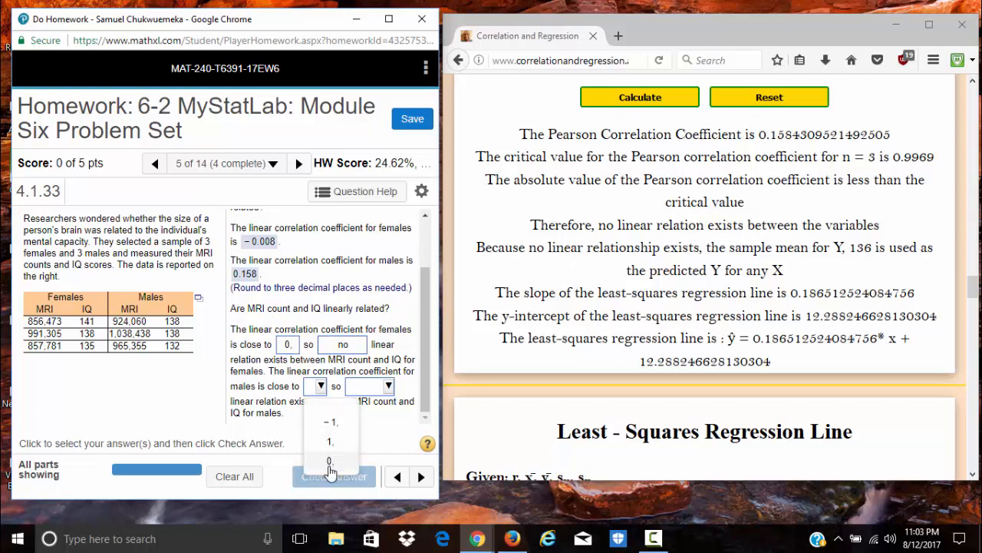
pyautogui.click(327, 411)
pyautogui.click(383, 388)
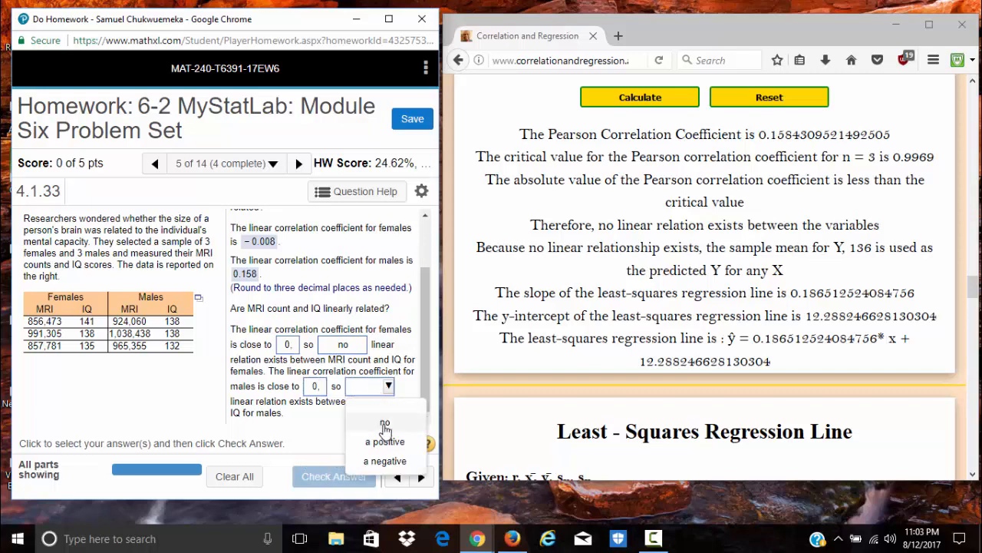
pyautogui.click(386, 426)
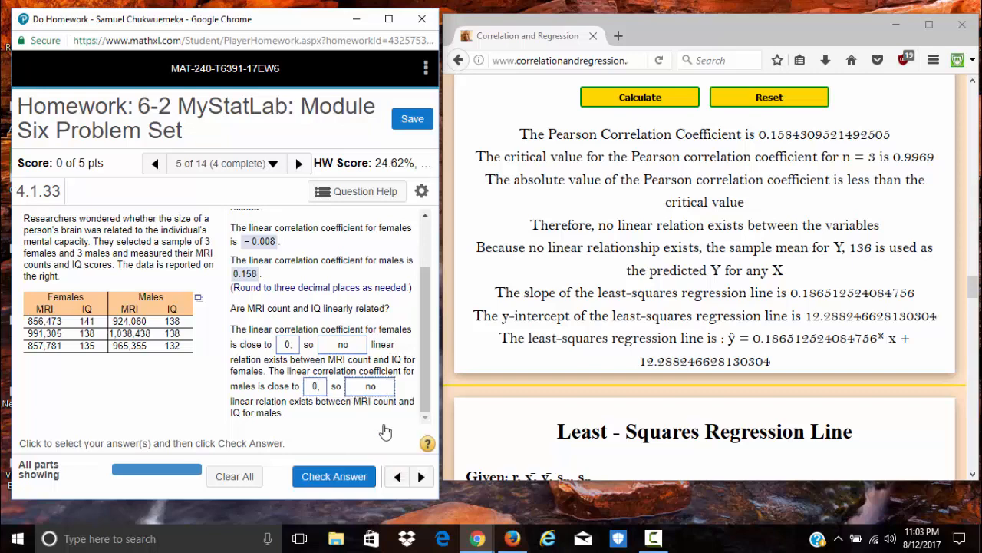
pyautogui.click(334, 476)
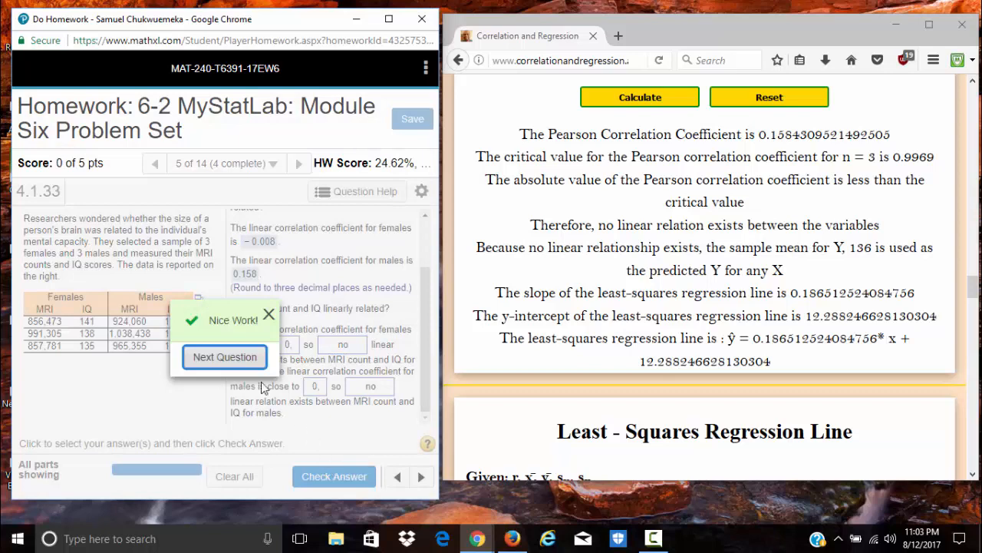
pyautogui.click(253, 364)
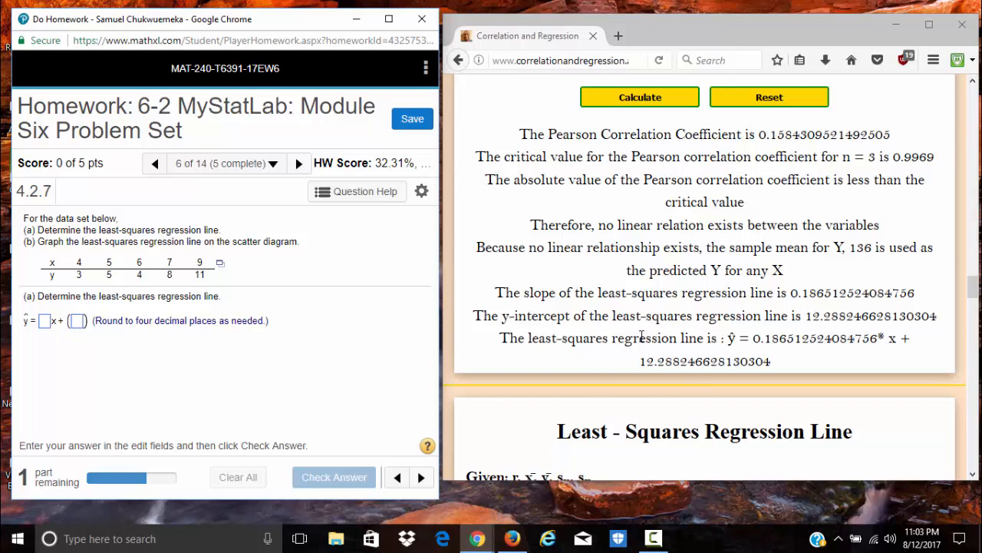
# Step: Reset the calculator for the 1st Formula for Calculating Correlation Coefficient
pyautogui.scroll(20, 641, 335)
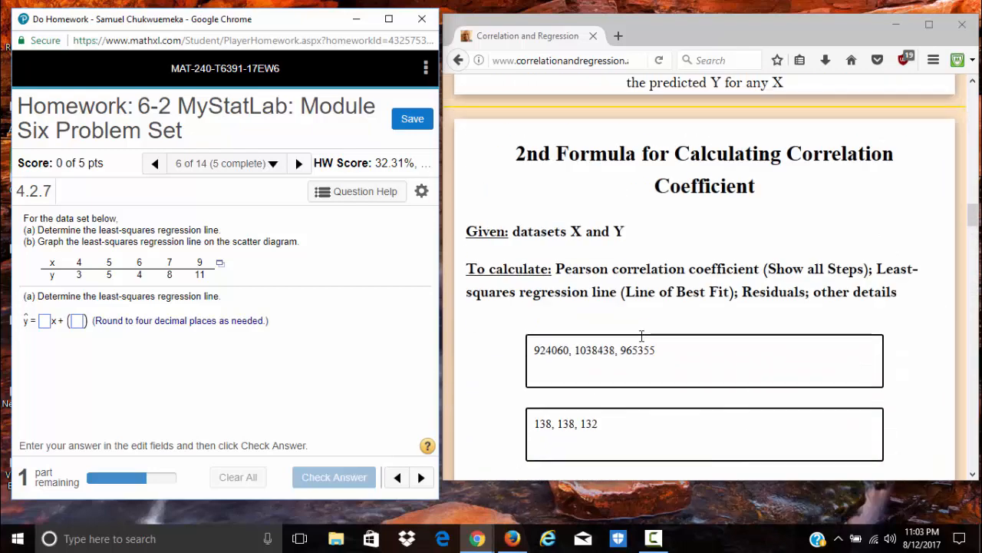
pyautogui.scroll(20, 641, 336)
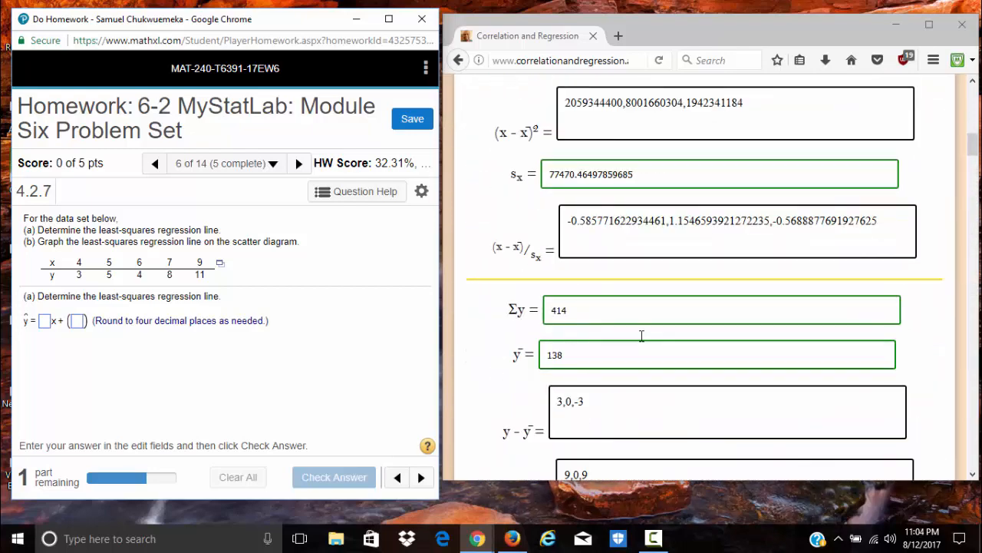
pyautogui.scroll(10, 642, 336)
pyautogui.scroll(-15, 705, 342)
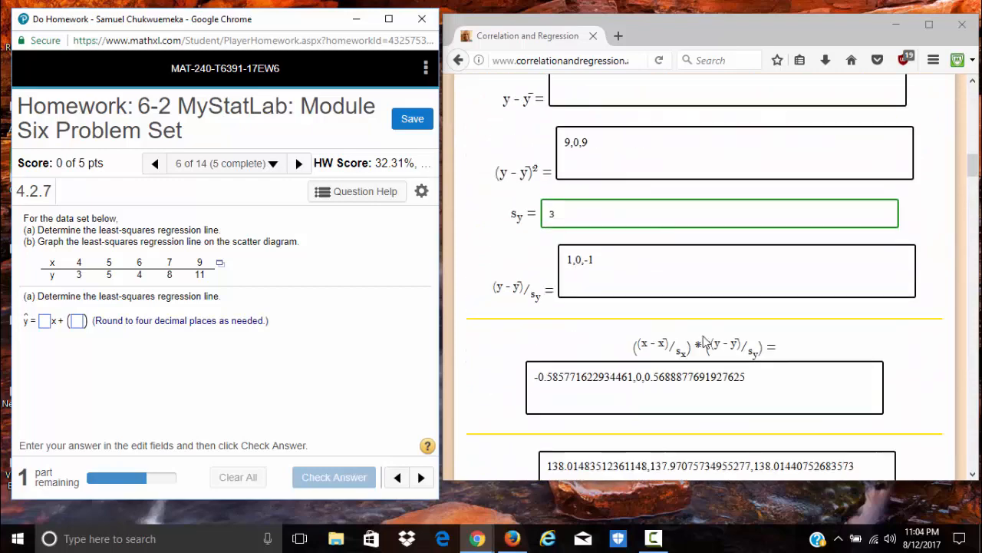
pyautogui.scroll(-10, 704, 341)
pyautogui.click(769, 220)
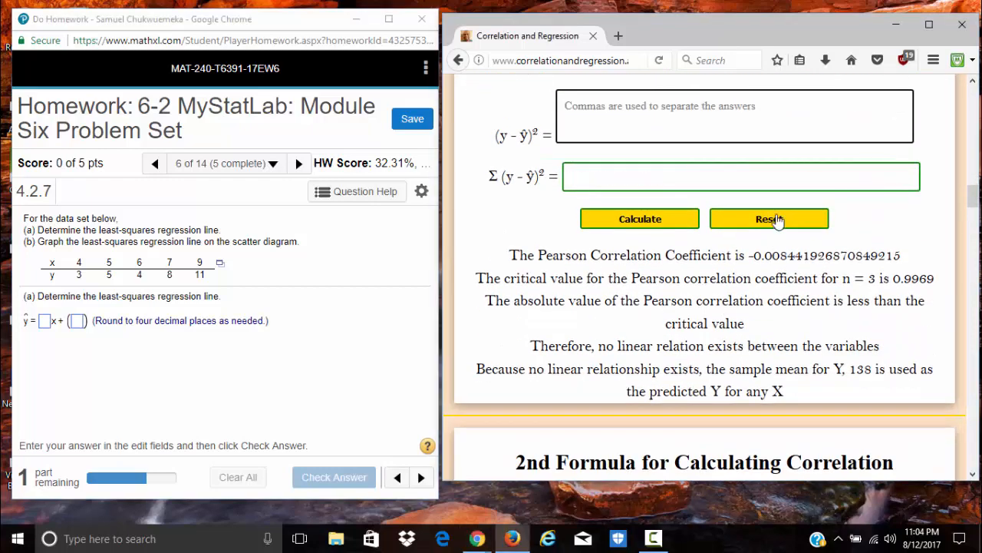
# Step: Calculate the regression line in the 1st Formula calculator from x-values 4, 5, 6, 7, 9 and y-values 3, 5, 4, 8, 11
pyautogui.scroll(20, 815, 267)
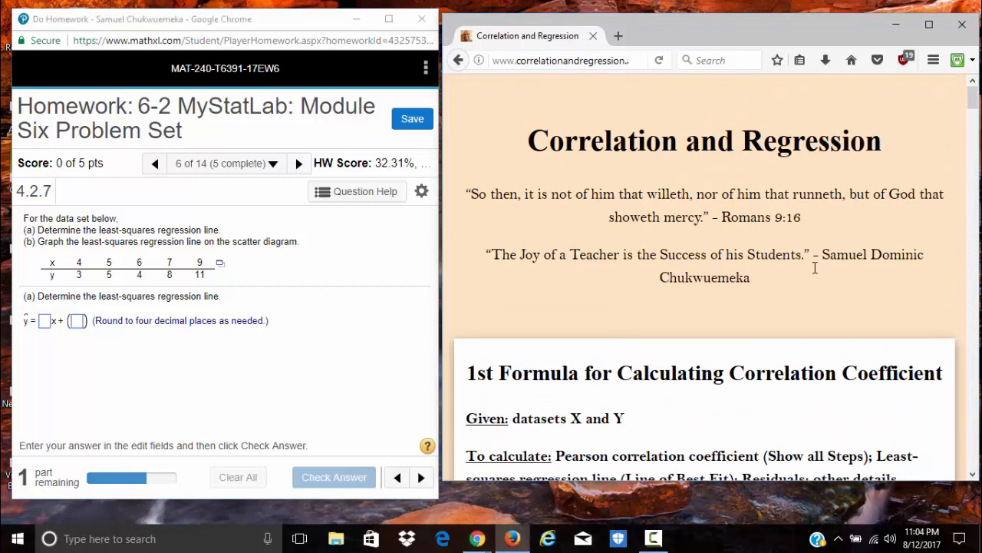
pyautogui.scroll(-5, 815, 267)
pyautogui.click(641, 144)
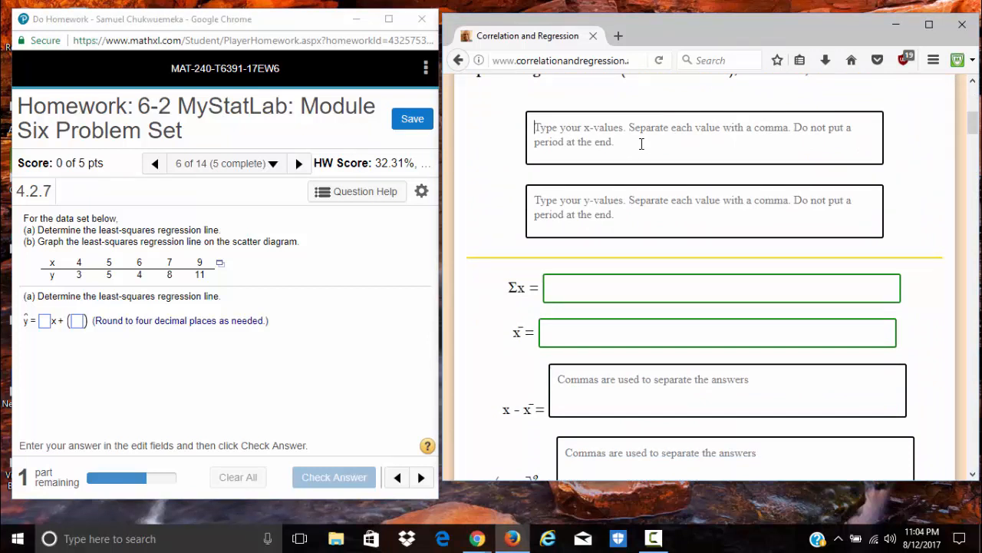
pyautogui.write('4, 5')
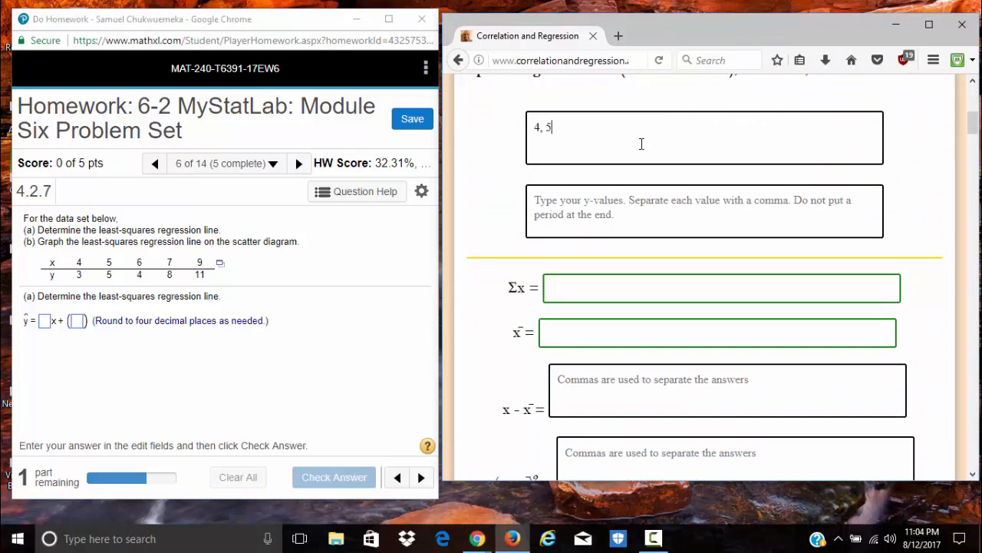
pyautogui.write(', 6, 7, 9')
pyautogui.click(603, 221)
pyautogui.write('3')
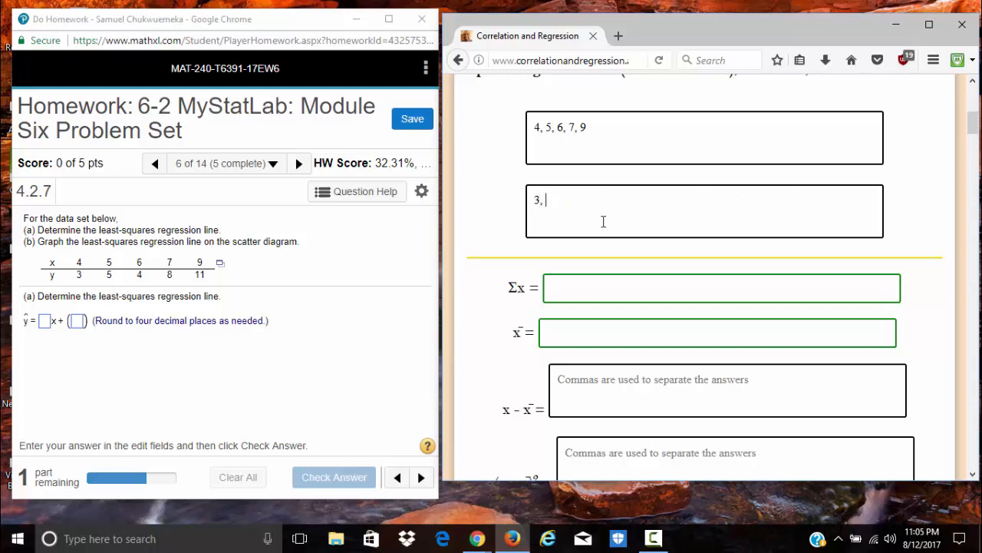
pyautogui.write(', 5, 4, 8, 11')
pyautogui.scroll(-15, 648, 345)
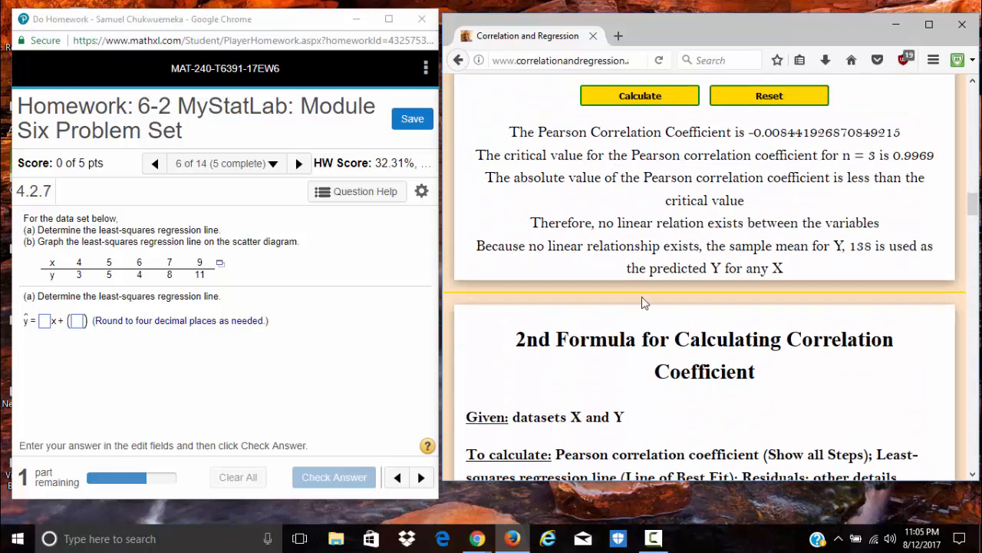
pyautogui.click(629, 100)
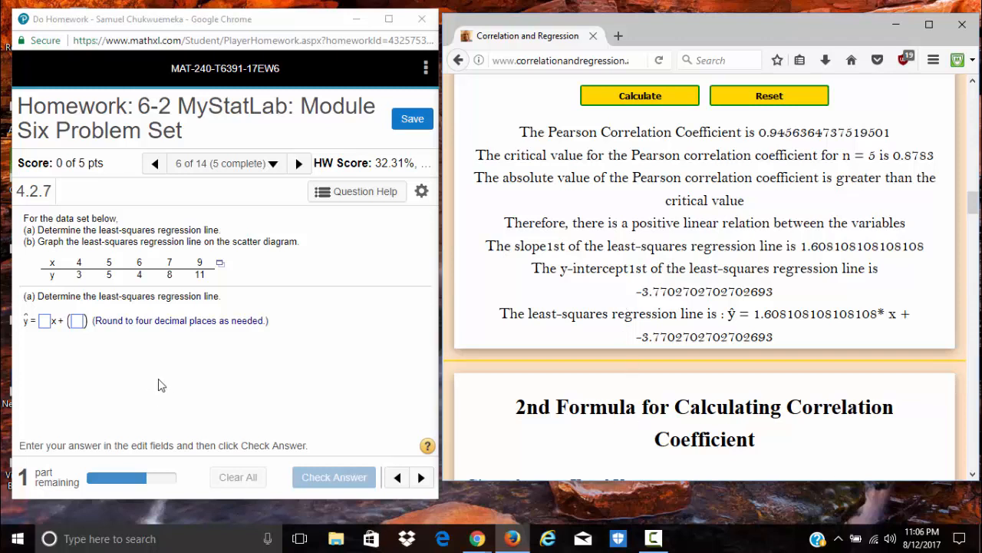
# Step: Enter the least-squares regression line for part (a) with slope 1.6081 and y-intercept -3.7703, and check the answer
pyautogui.click(46, 321)
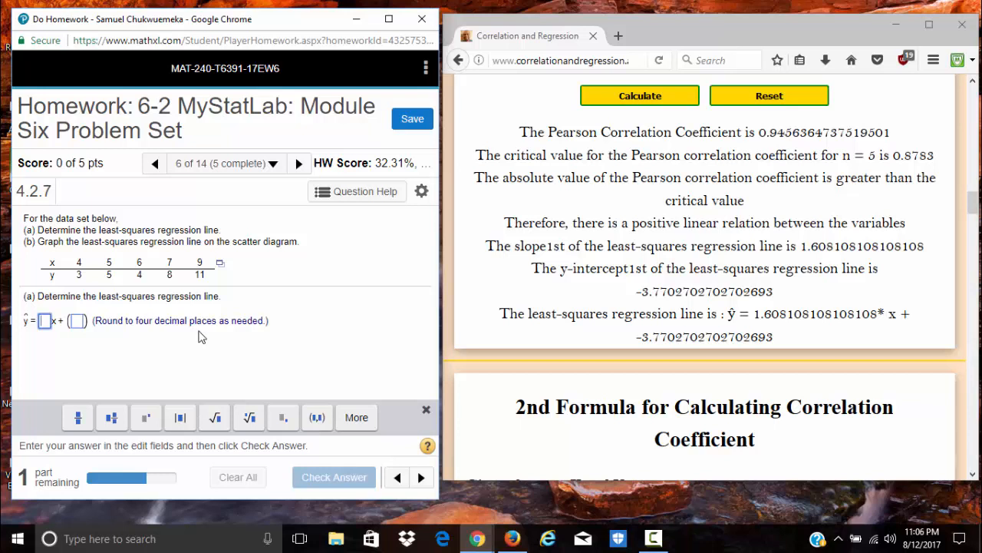
pyautogui.write('1.60')
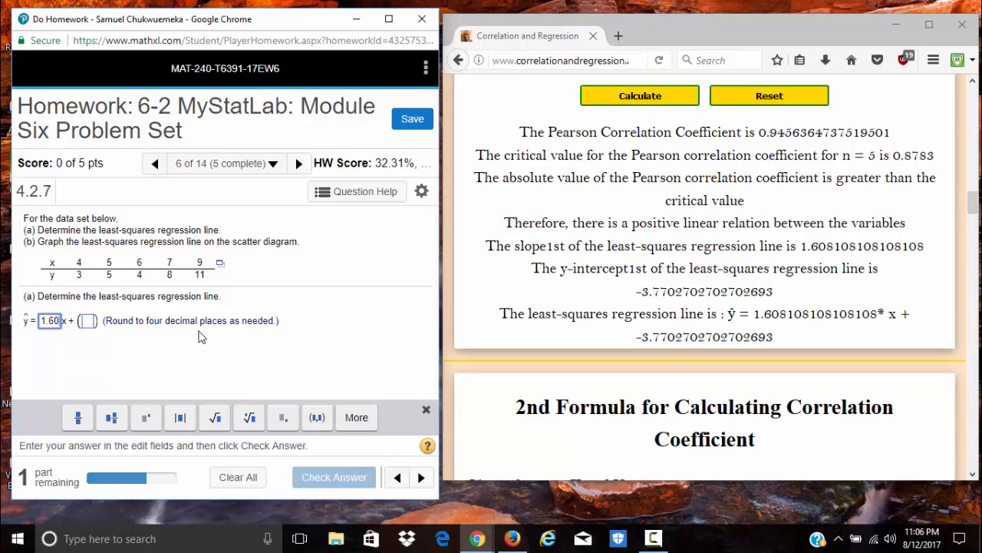
pyautogui.write('81')
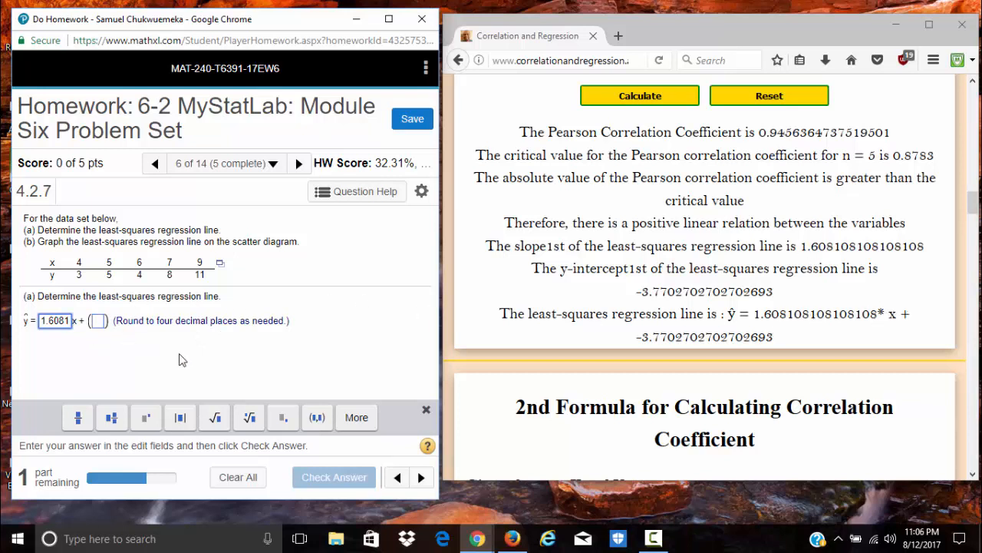
pyautogui.click(100, 321)
pyautogui.write('-')
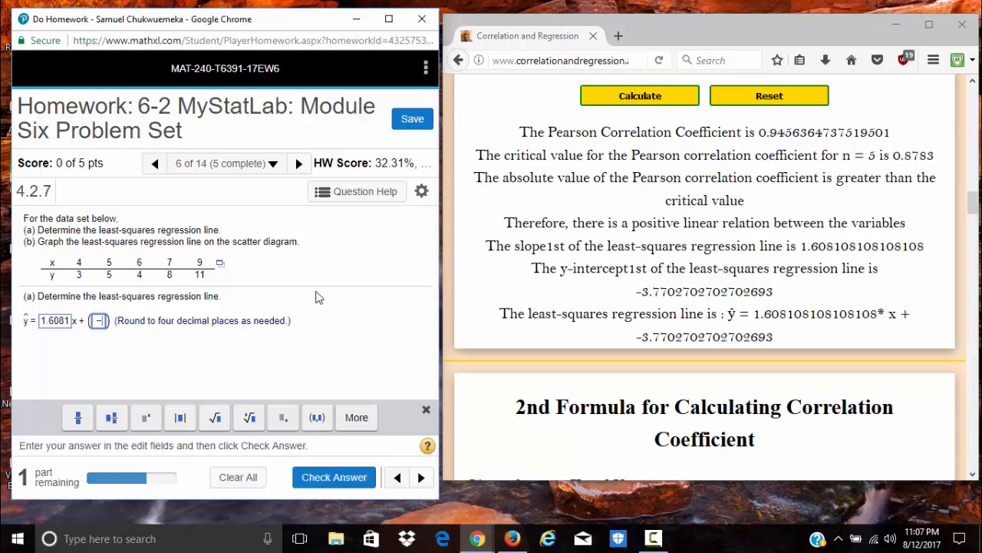
pyautogui.write('3.7')
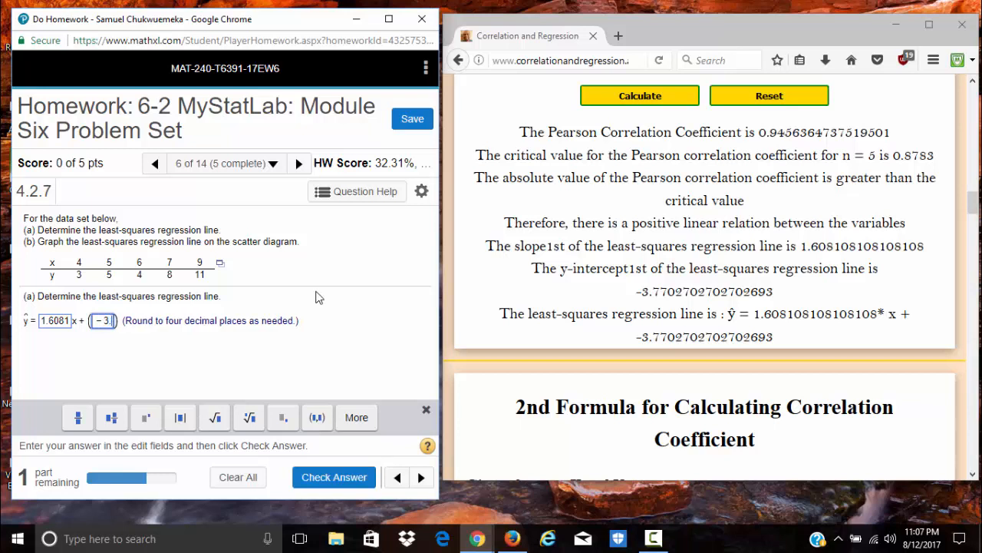
pyautogui.write('703')
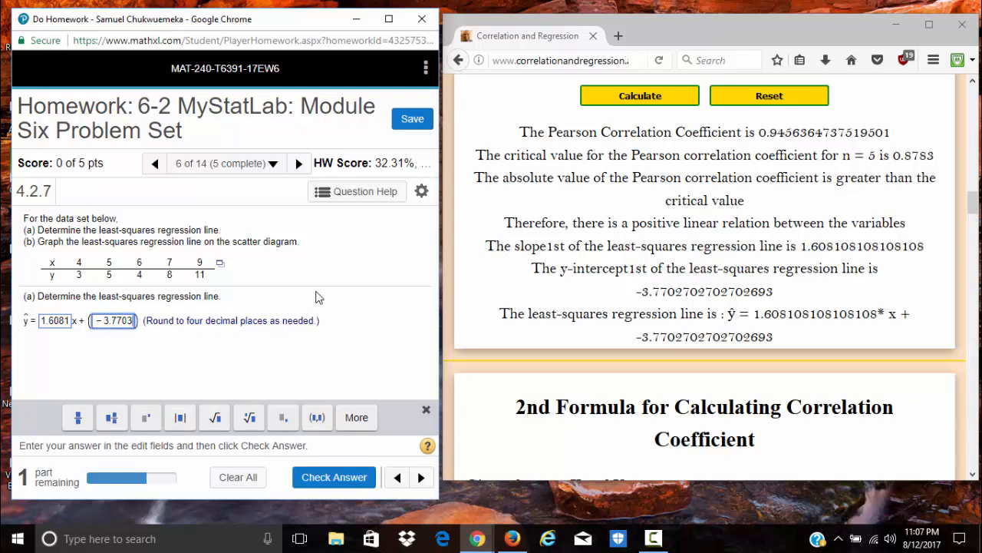
pyautogui.press('Return')
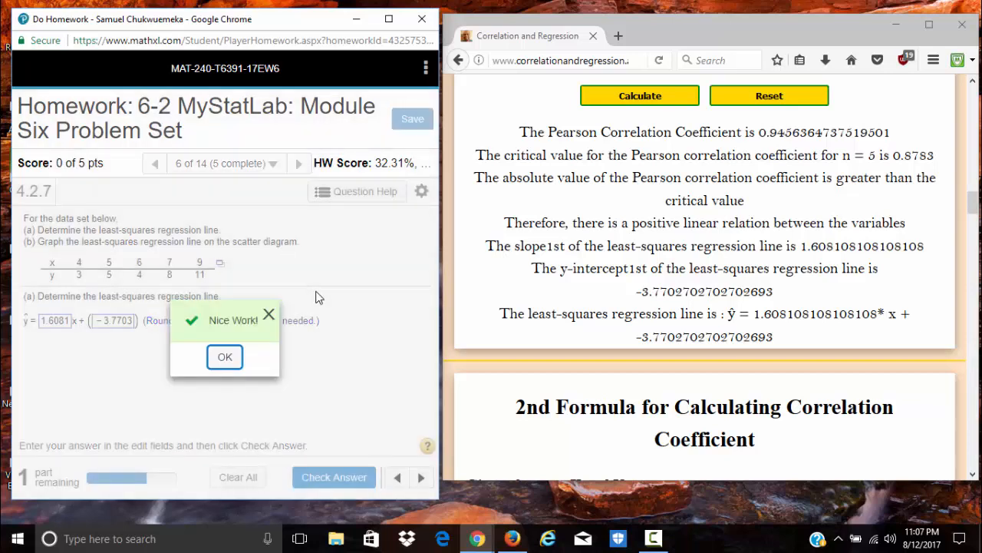
# Step: Dismiss the feedback and continue to part (b), minimizing the calculator browser and maximizing the homework window
pyautogui.press('Return')
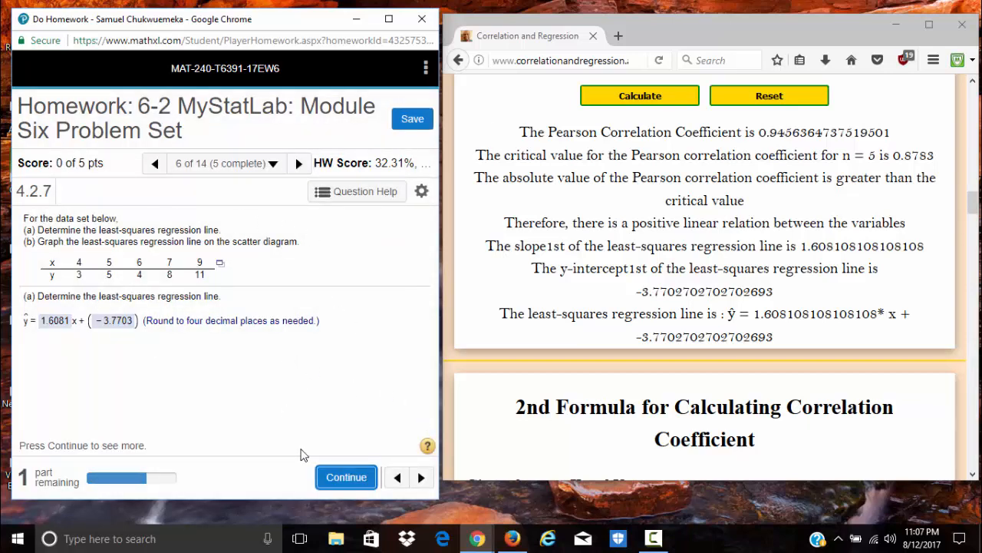
pyautogui.click(341, 481)
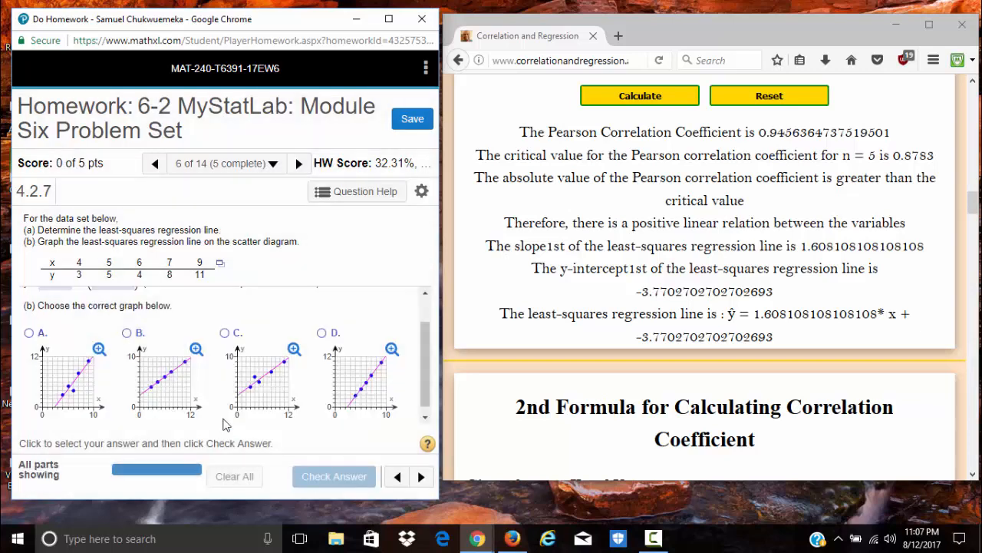
pyautogui.click(896, 29)
pyautogui.click(388, 19)
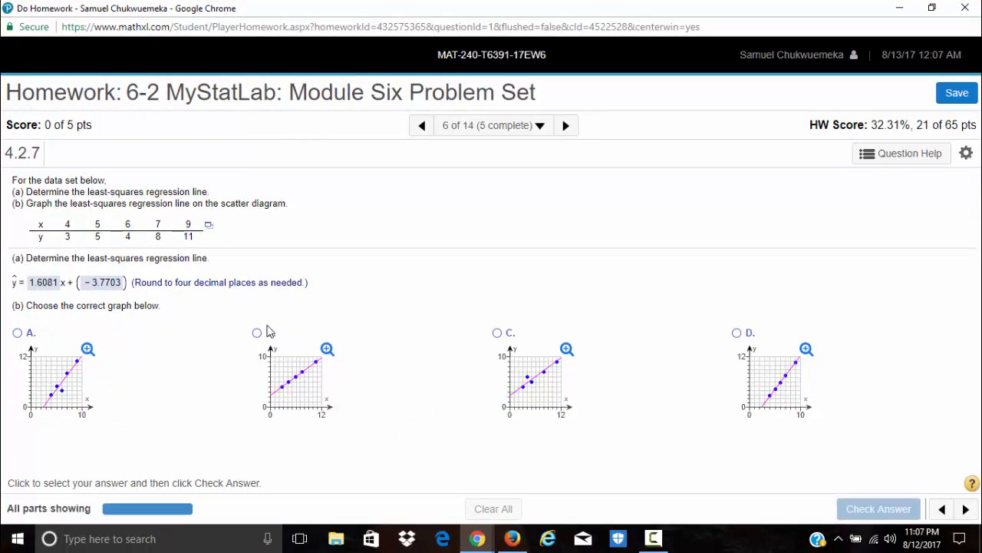
# Step: Open the question's data set in StatCrunch and create a scatter plot with x as the X variable and y as the Y variable
pyautogui.click(209, 230)
pyautogui.click(259, 246)
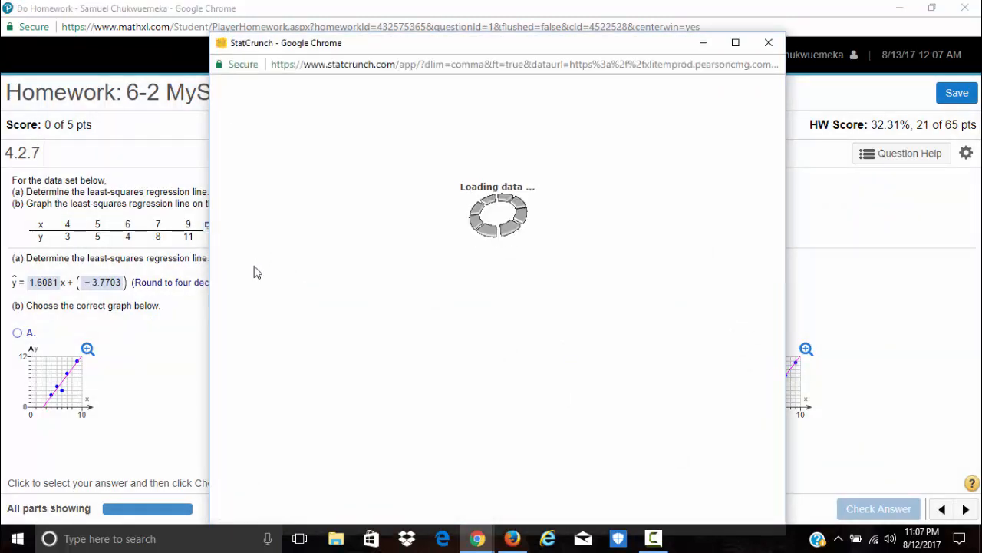
pyautogui.click(514, 109)
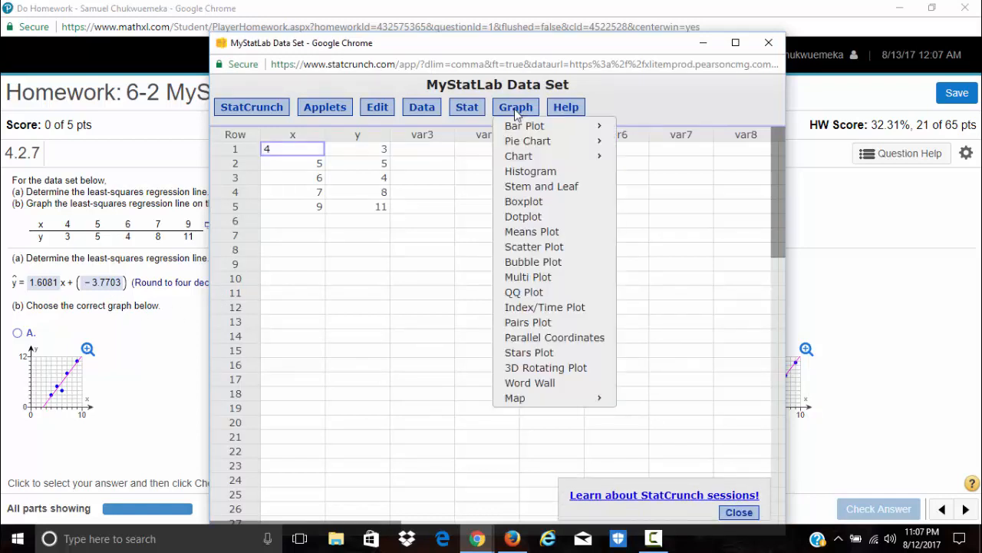
pyautogui.click(542, 247)
pyautogui.click(372, 139)
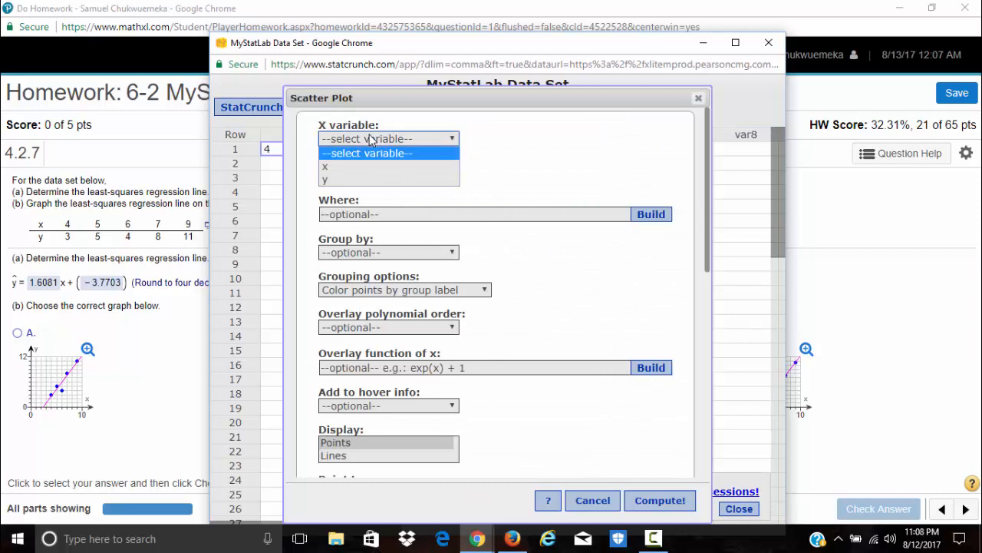
pyautogui.click(370, 166)
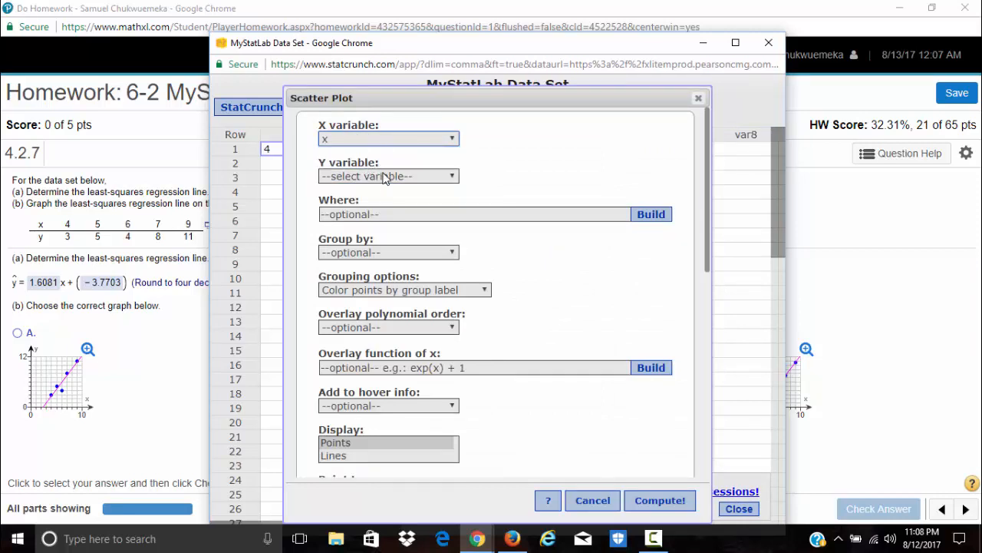
pyautogui.click(385, 176)
pyautogui.click(382, 215)
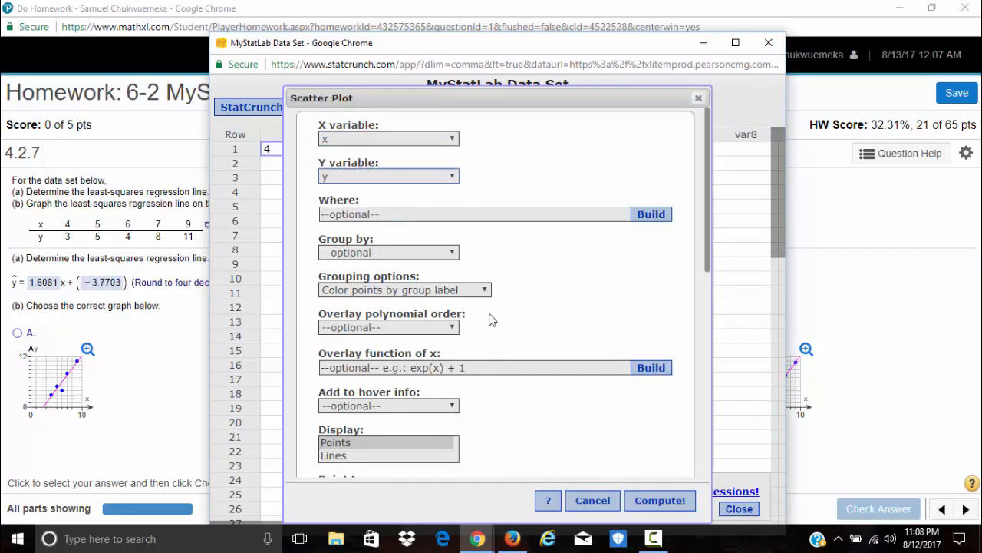
pyautogui.scroll(-5, 575, 383)
pyautogui.click(649, 502)
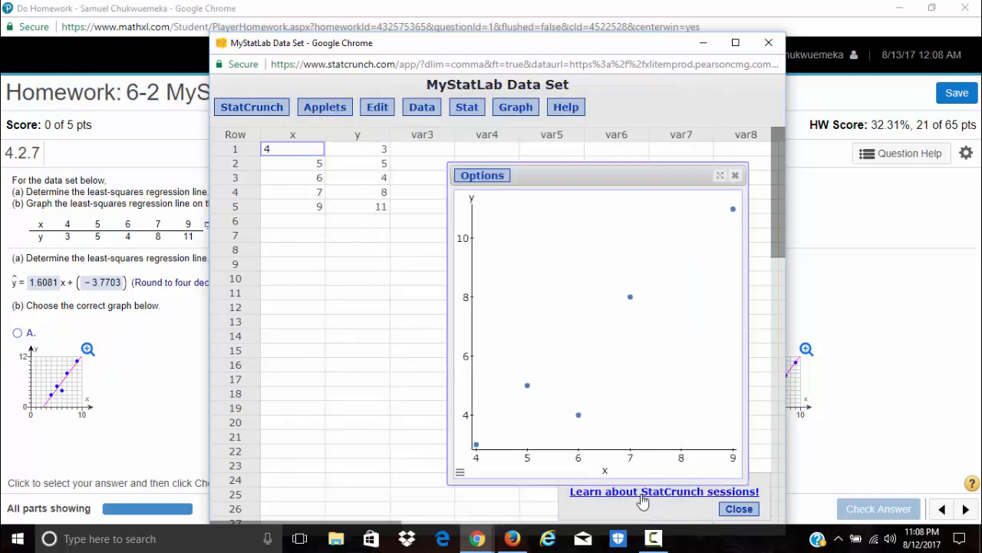
# Step: Arrange the homework and StatCrunch windows side by side so the four answer graphs and the scatter plot can be compared
pyautogui.moveTo(212, 281); pyautogui.dragTo(360, 274)
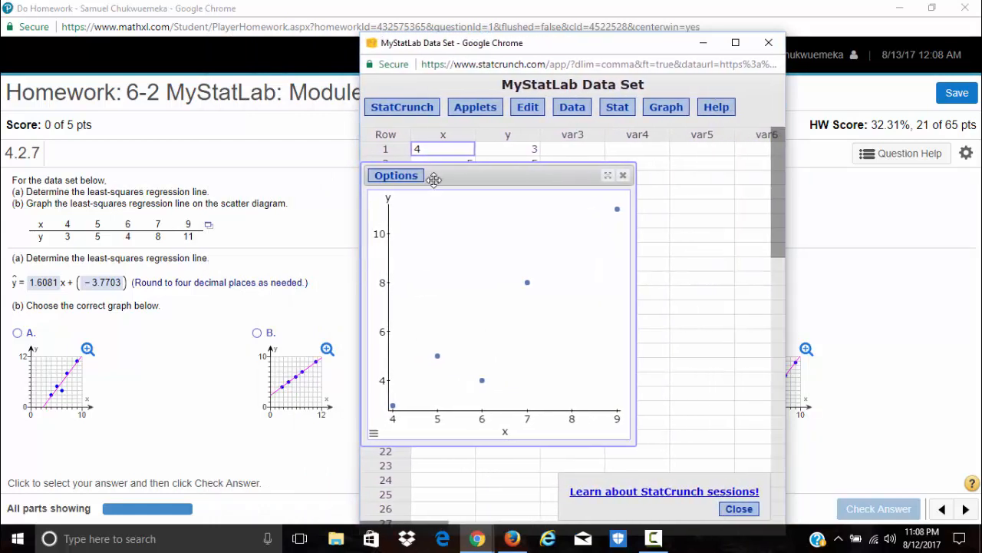
pyautogui.moveTo(434, 179); pyautogui.dragTo(462, 177)
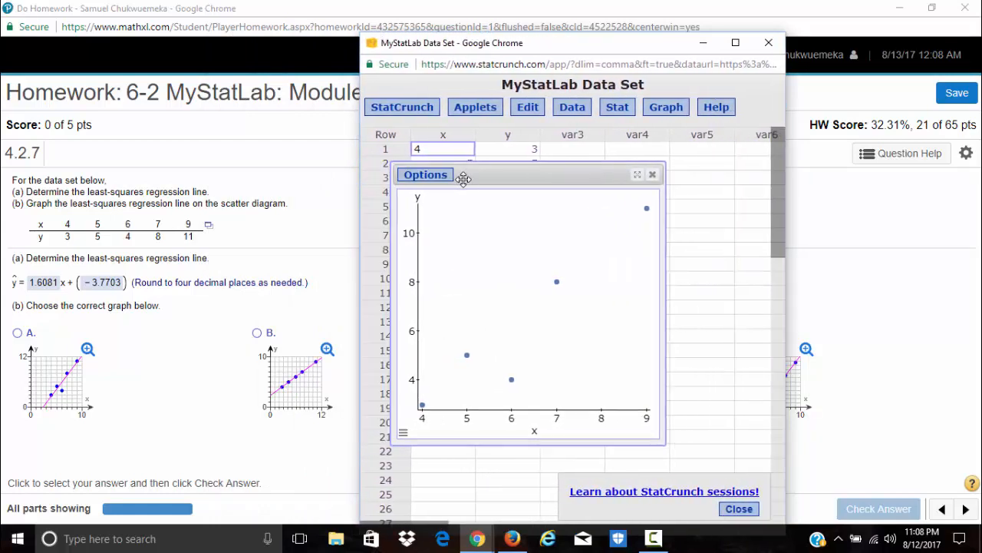
pyautogui.click(778, 280)
pyautogui.moveTo(784, 272); pyautogui.dragTo(707, 265)
pyautogui.click(931, 7)
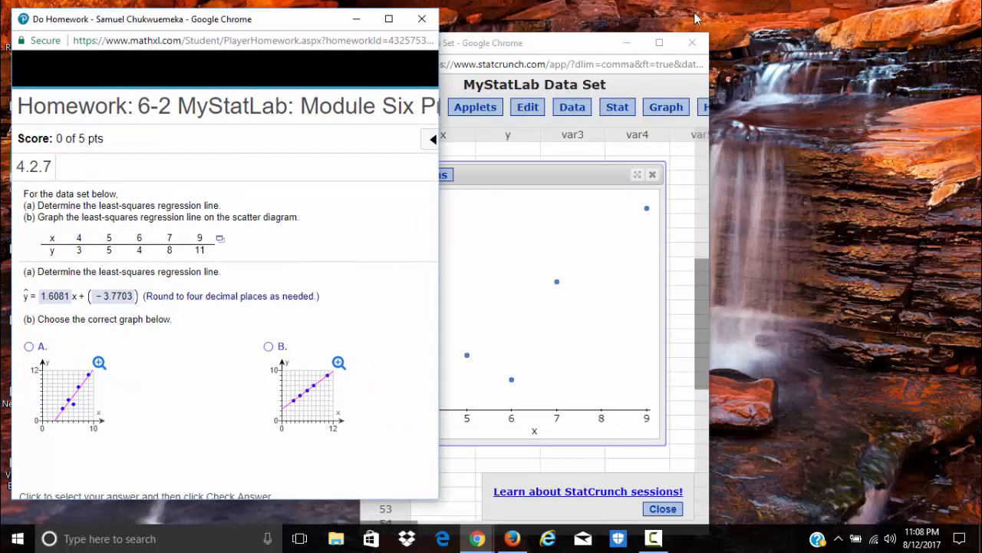
pyautogui.moveTo(518, 46); pyautogui.dragTo(707, 27)
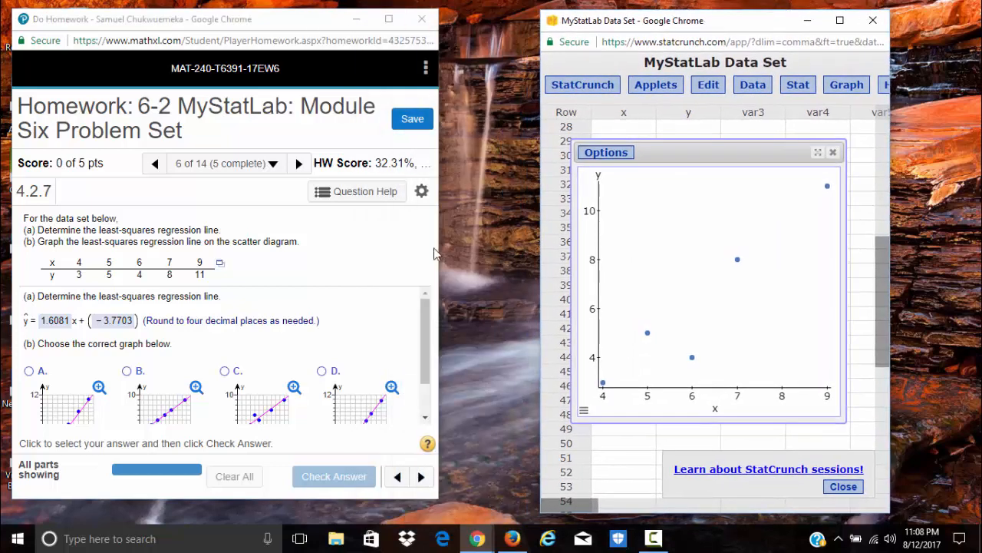
pyautogui.moveTo(438, 249); pyautogui.dragTo(524, 270)
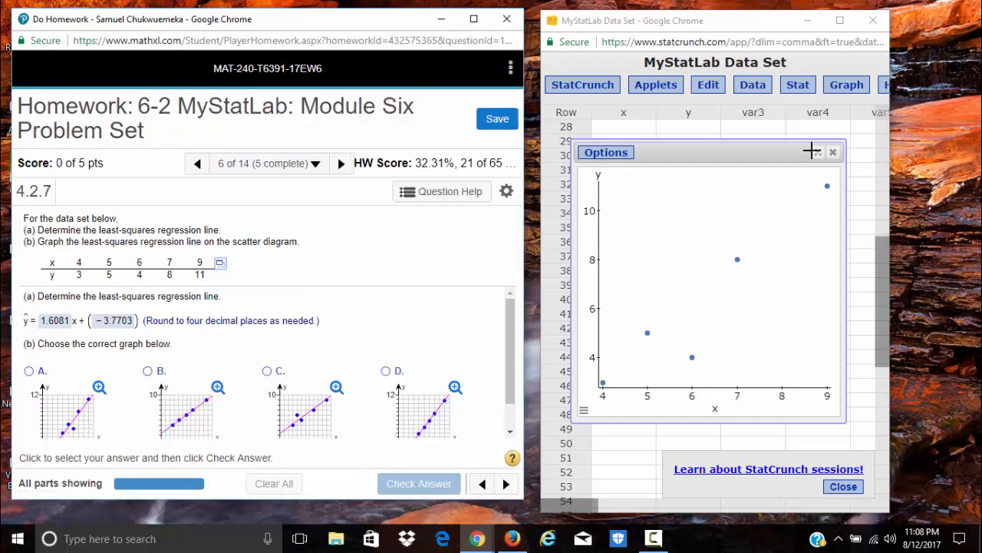
pyautogui.moveTo(732, 26); pyautogui.dragTo(819, 18)
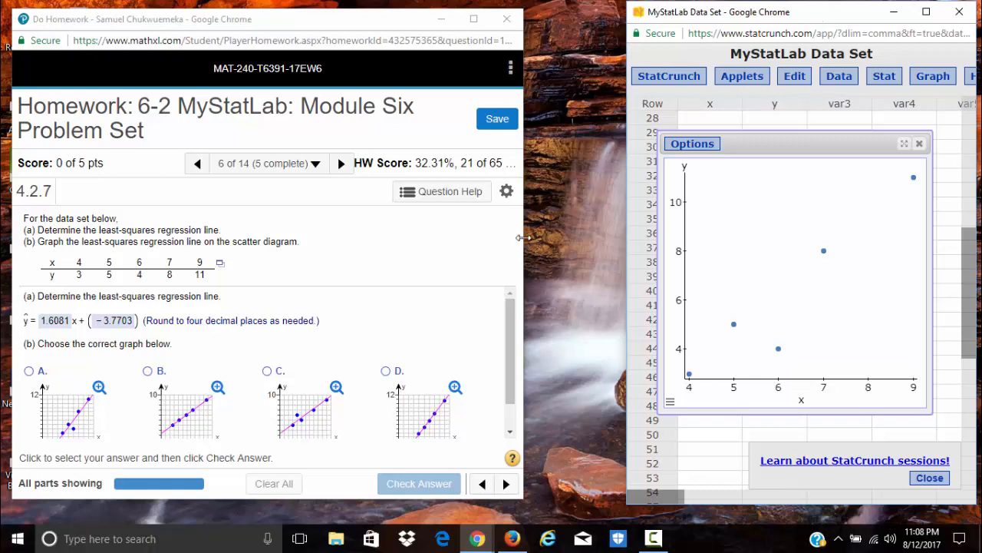
pyautogui.moveTo(522, 238); pyautogui.dragTo(608, 244)
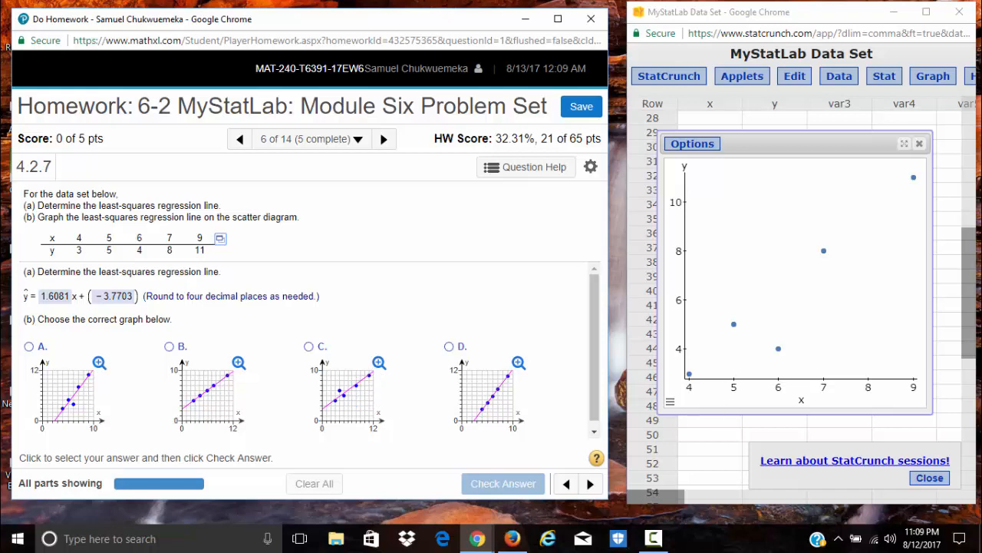
# Step: Answer part (b) with graph A to reach question 7, and close the StatCrunch scatter plot and data set
pyautogui.click(44, 365)
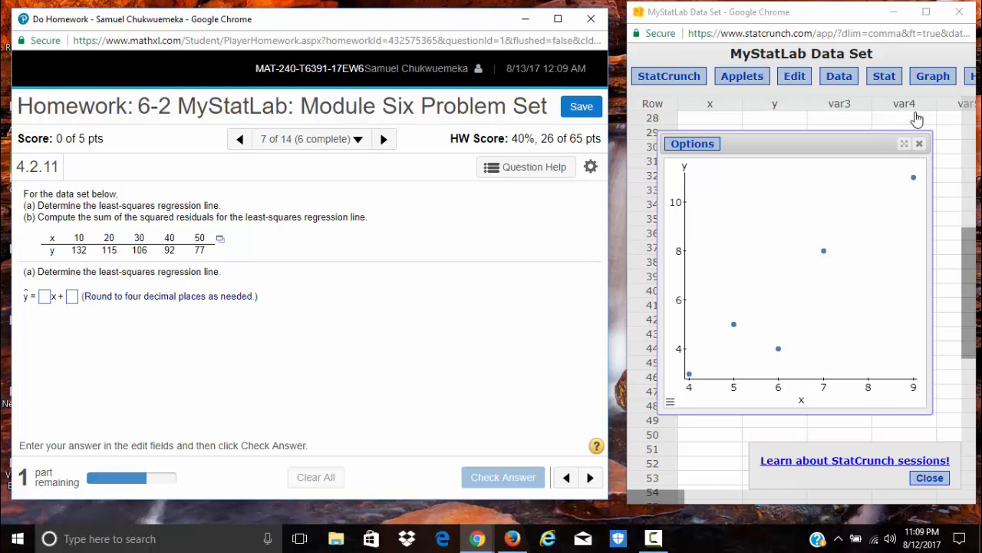
pyautogui.click(919, 143)
pyautogui.click(959, 13)
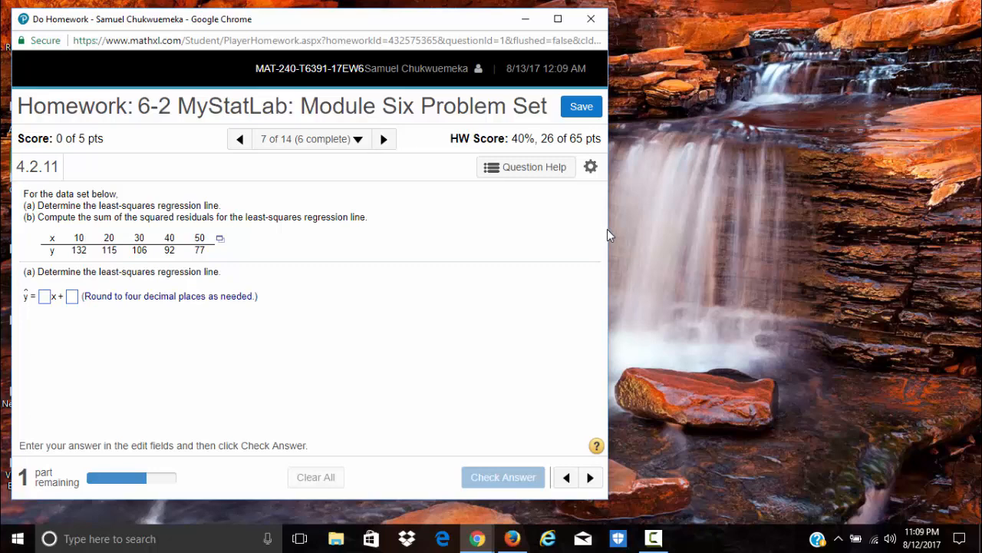
# Step: Narrow the homework window and bring the Correlation and Regression calculator browser back beside it without overlap
pyautogui.moveTo(607, 229); pyautogui.dragTo(470, 221)
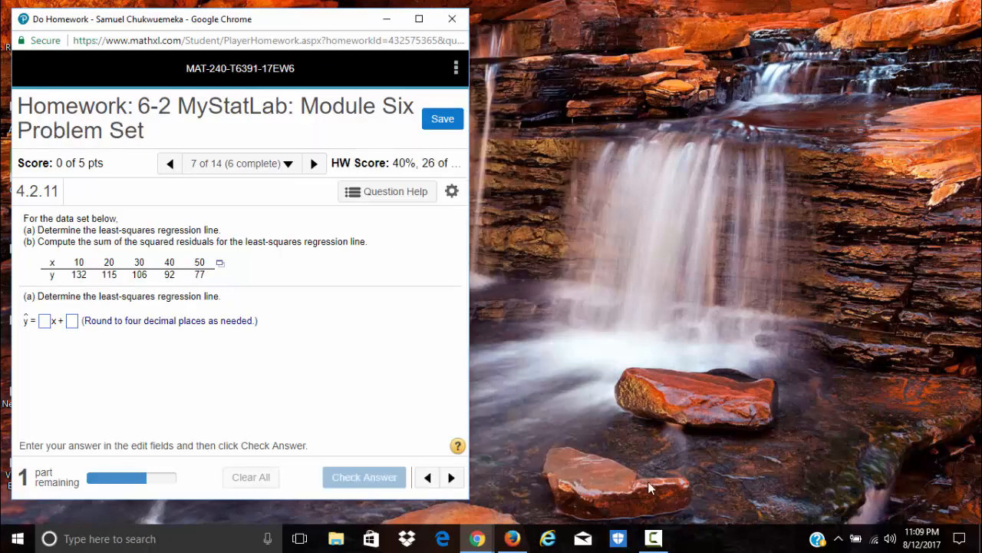
pyautogui.click(512, 538)
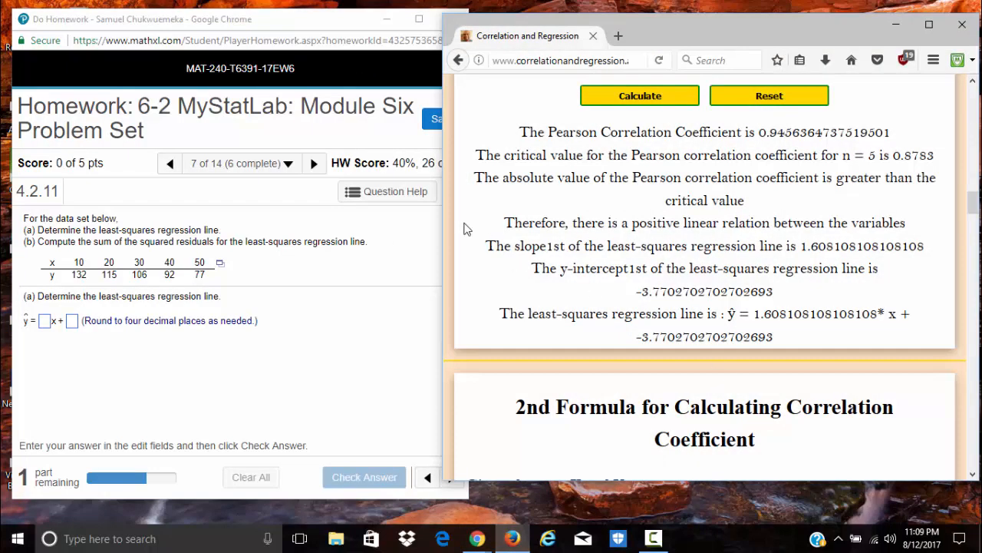
pyautogui.moveTo(440, 210); pyautogui.dragTo(468, 212)
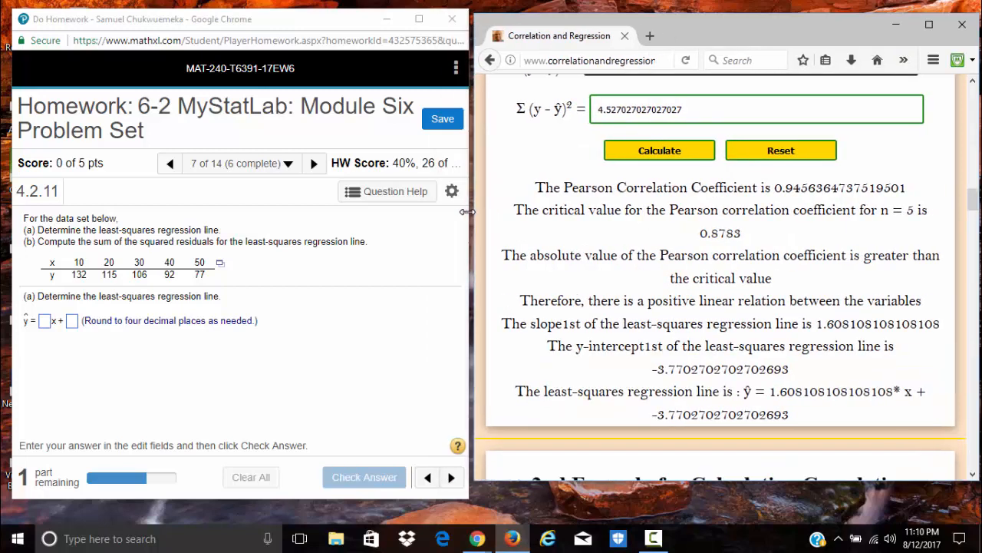
# Step: Reset the calculator for the 2nd Formula for Calculating Correlation Coefficient
pyautogui.scroll(-9, 717, 249)
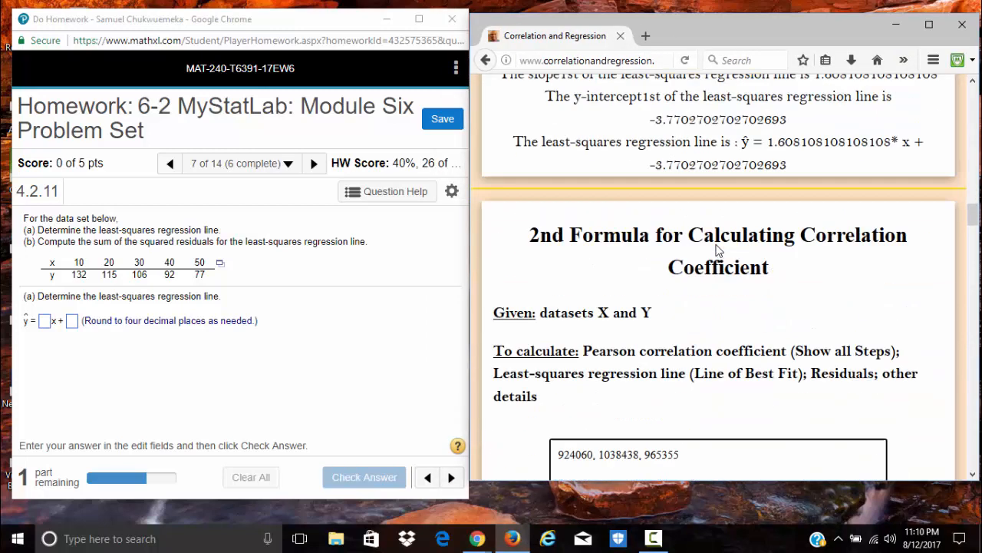
pyautogui.scroll(-10, 703, 280)
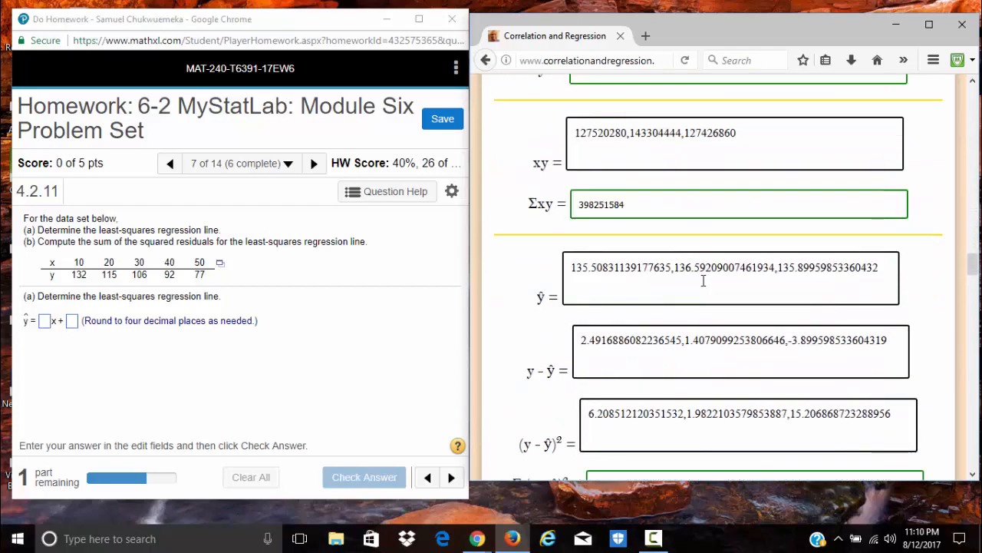
pyautogui.click(764, 184)
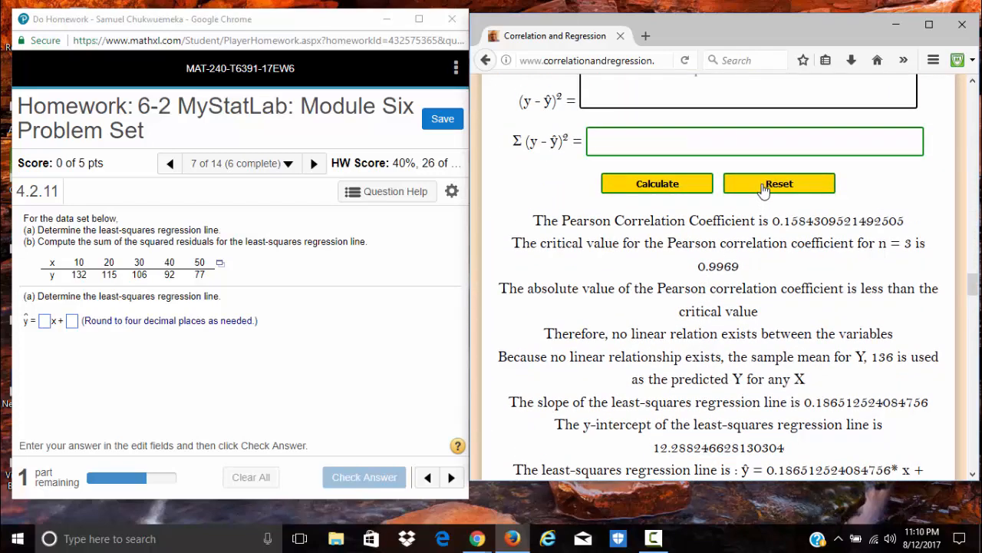
pyautogui.scroll(15, 765, 234)
pyautogui.scroll(-4, 765, 234)
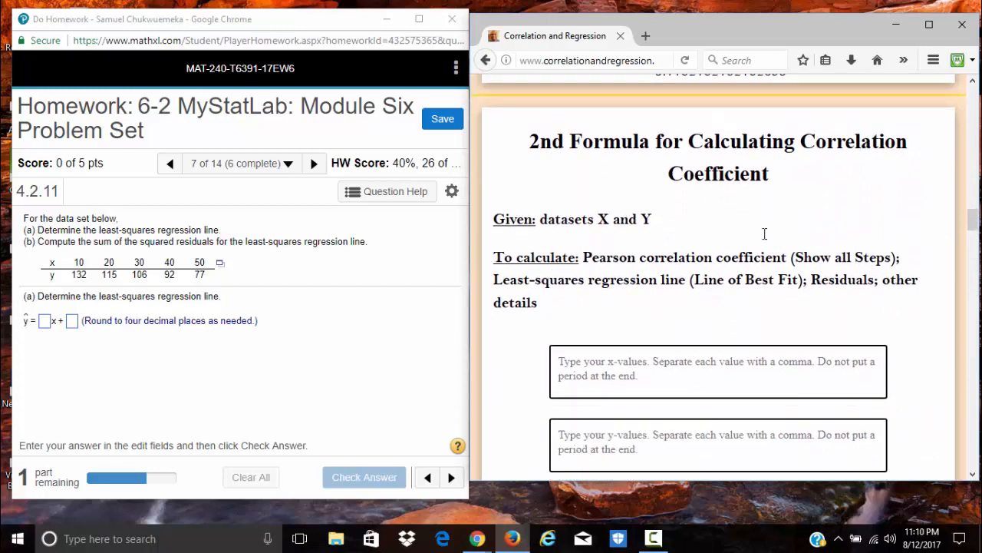
# Step: Enter x-values 10, 20, 30, 40, 50 and y-values 132, 115, 106, 92, 77 in the 2nd Formula calculator
pyautogui.click(652, 263)
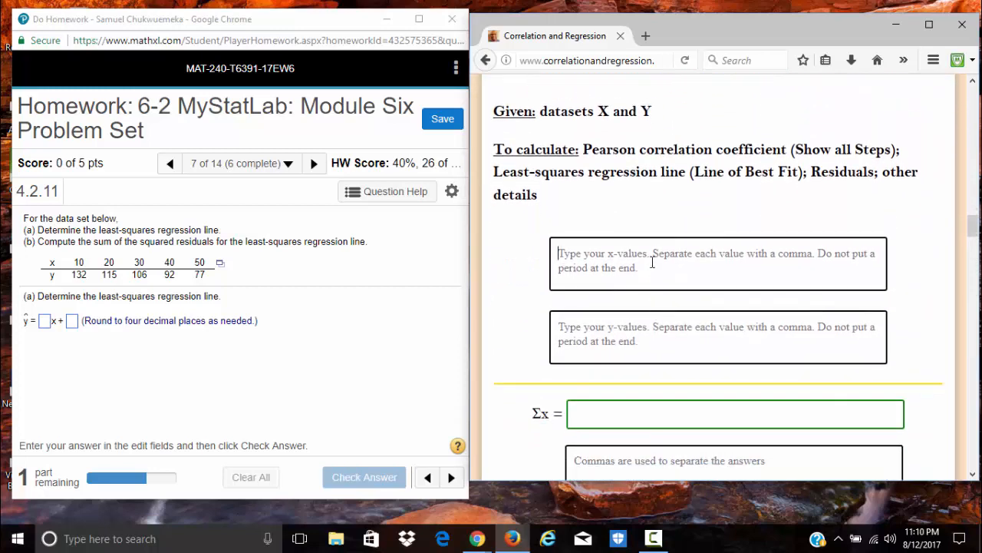
pyautogui.write('10,')
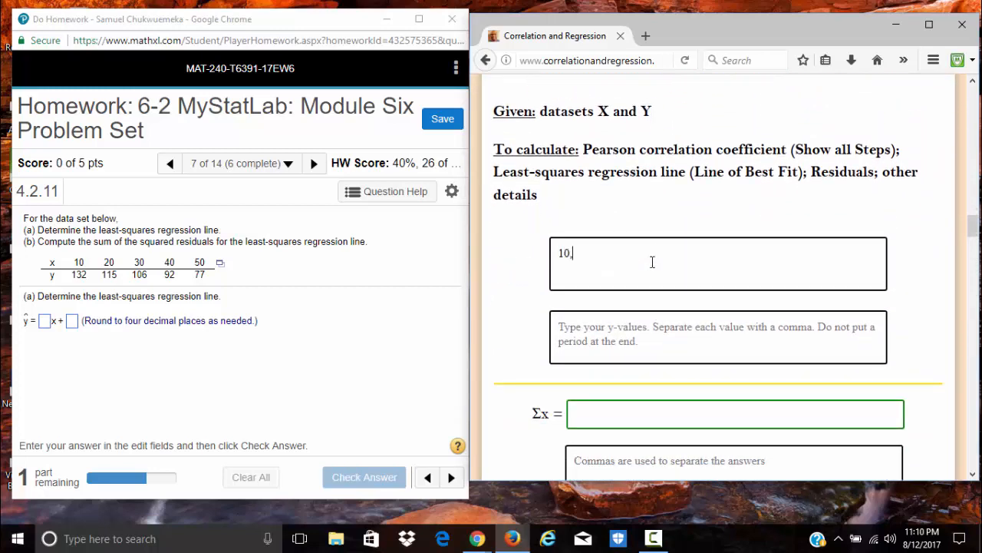
pyautogui.write(' 20, 30, 40, 50')
pyautogui.press('Tab')
pyautogui.write('132,')
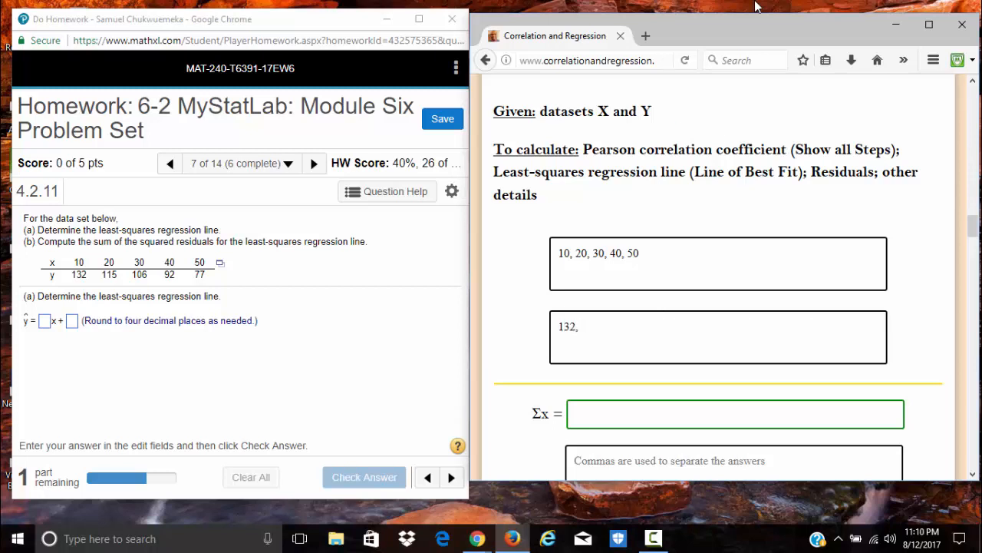
pyautogui.write(' 115, 106, 92, 77')
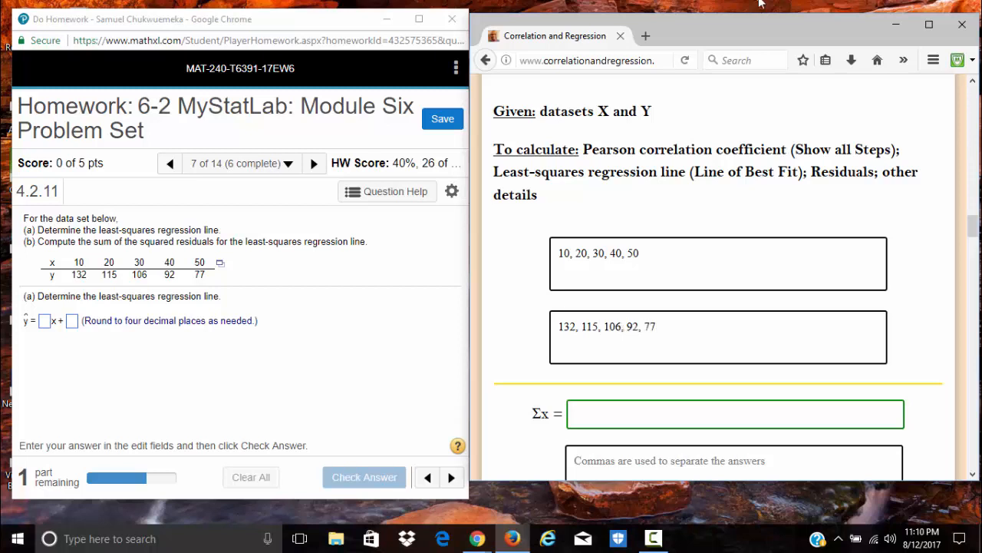
# Step: Calculate the 2nd Formula results and review the slope, y-intercept and least-squares regression line
pyautogui.scroll(-10, 844, 395)
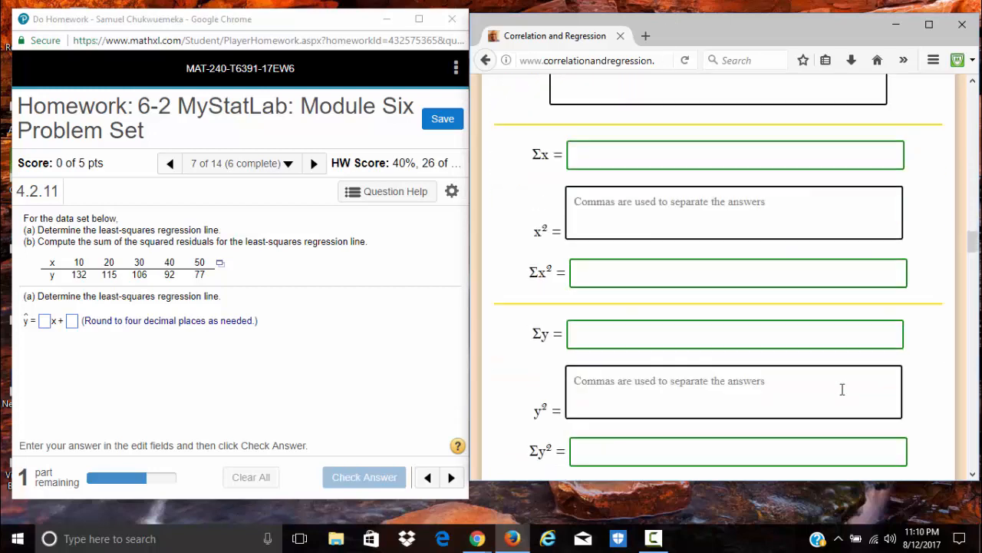
pyautogui.scroll(-3, 844, 389)
pyautogui.click(658, 428)
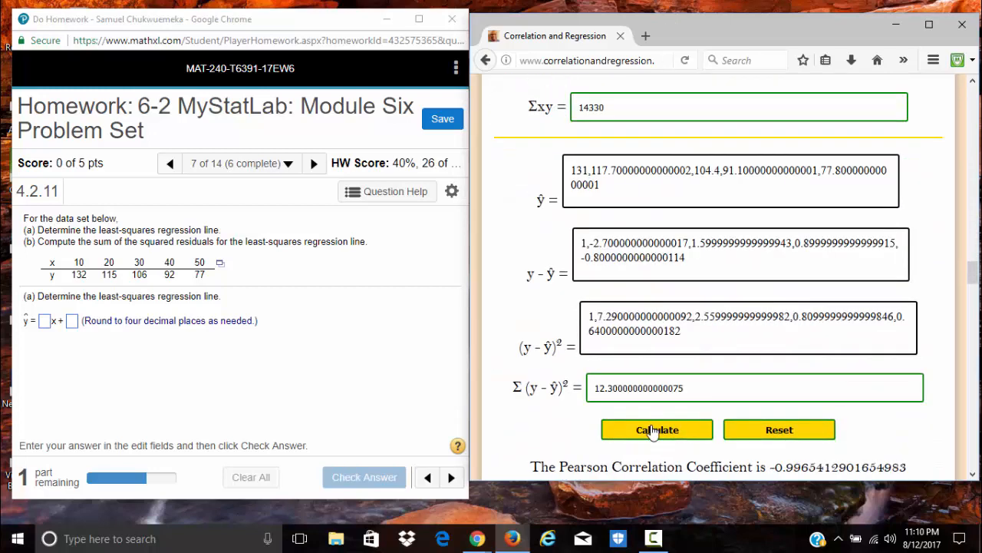
pyautogui.scroll(-3, 689, 367)
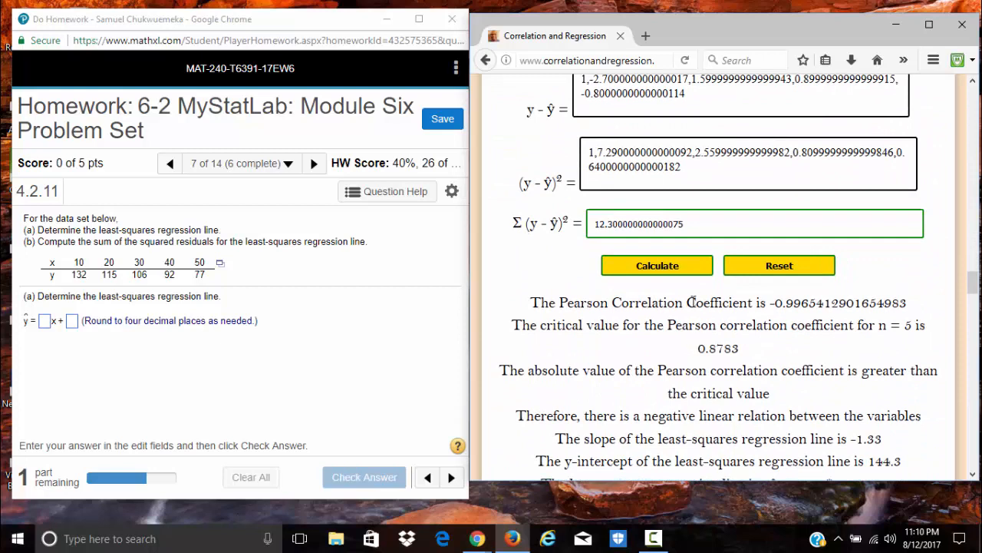
pyautogui.scroll(-5, 730, 261)
pyautogui.scroll(4, 752, 281)
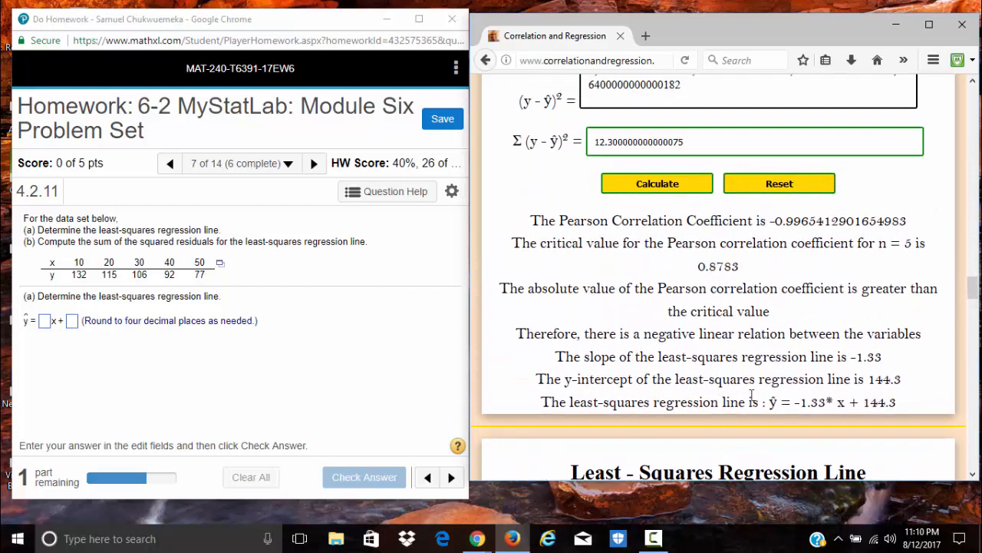
# Step: Answer part (a) of question 7 with slope -1.33 and y-intercept 144.3 and check the answer
pyautogui.click(45, 321)
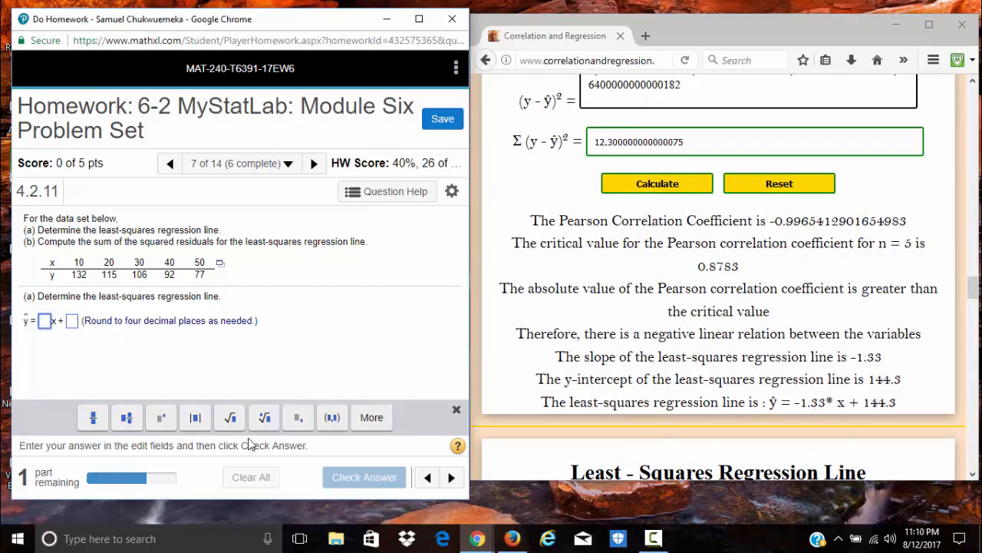
pyautogui.write('-')
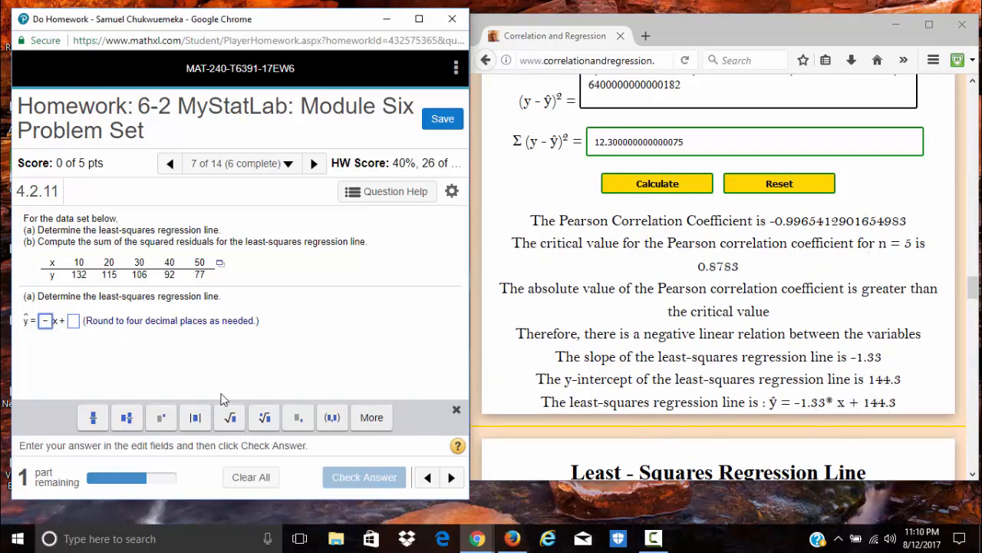
pyautogui.write('1.33')
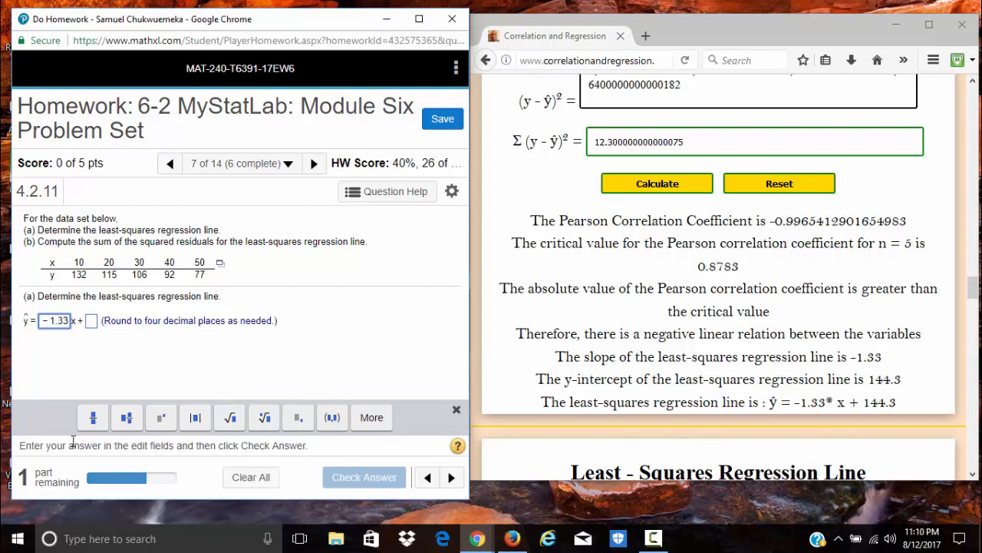
pyautogui.click(92, 321)
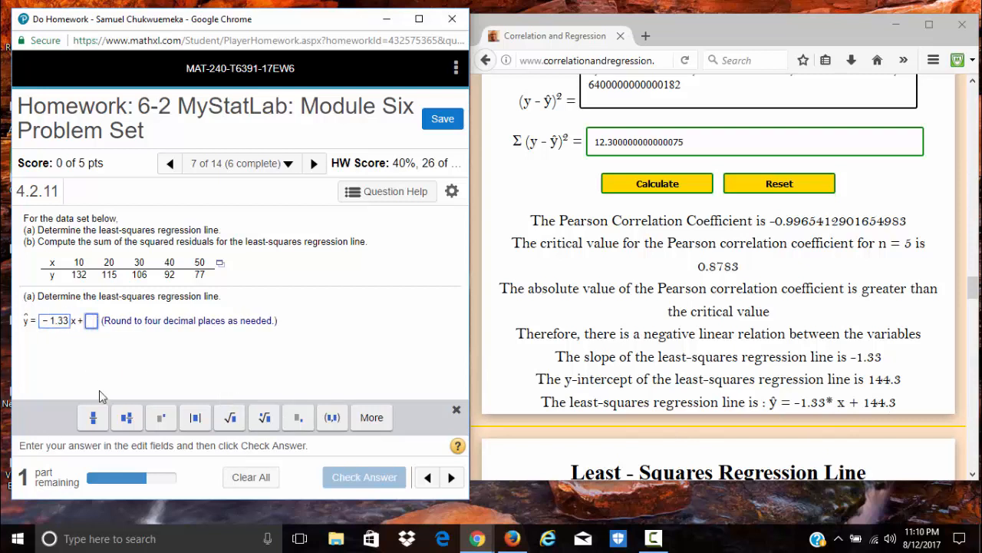
pyautogui.write('1443')
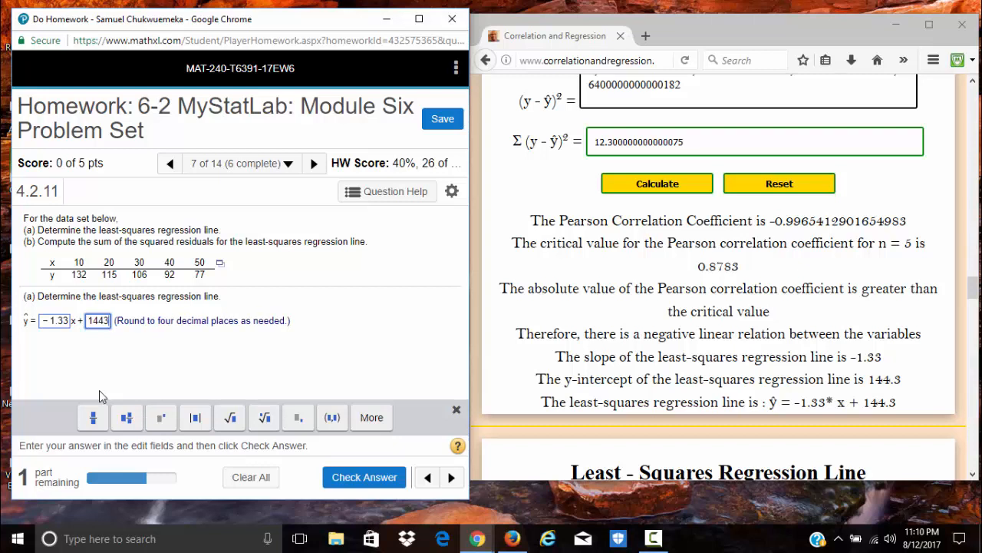
pyautogui.press('Left')
pyautogui.write('.')
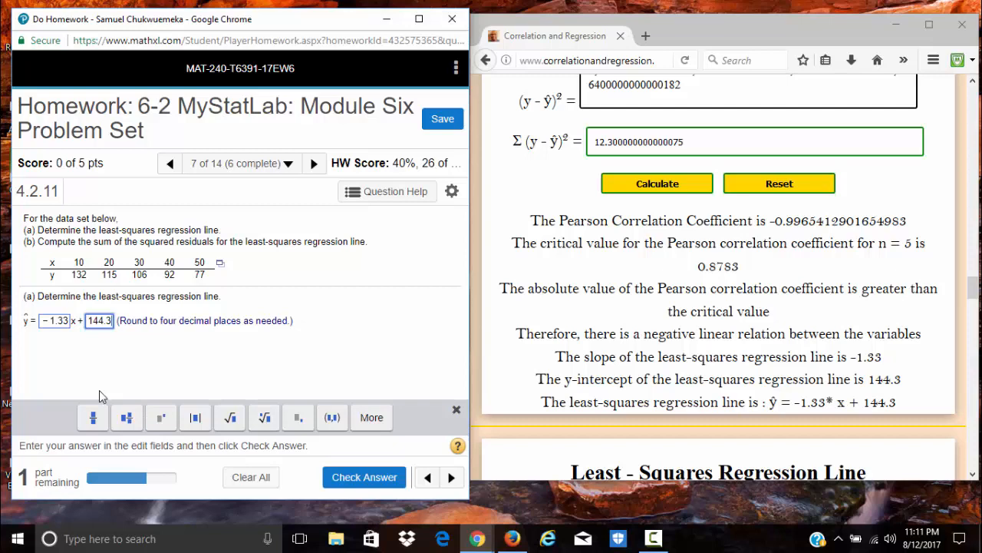
pyautogui.press('Return')
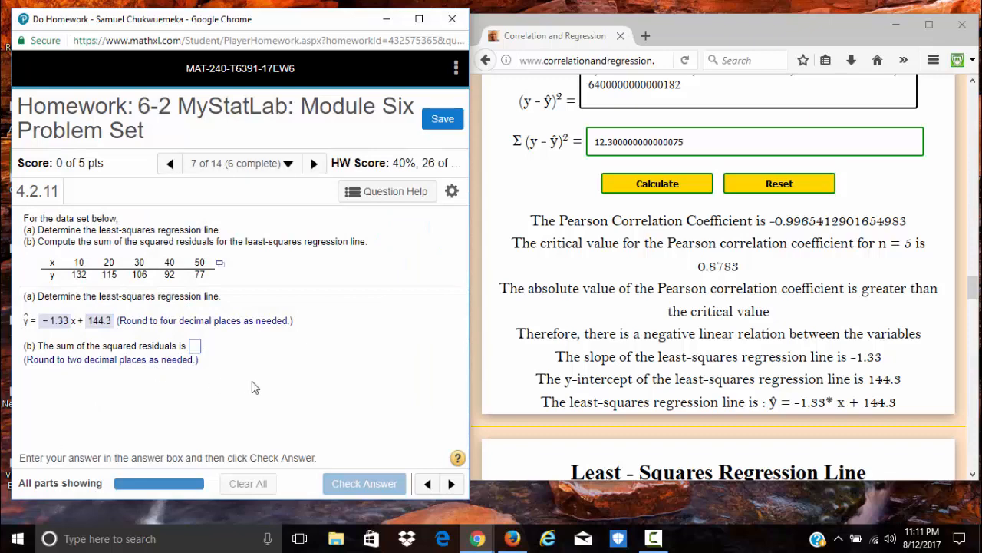
# Step: Answer part (b) with a sum of squared residuals of 12.30, check it and advance to question 8
pyautogui.scroll(2, 640, 265)
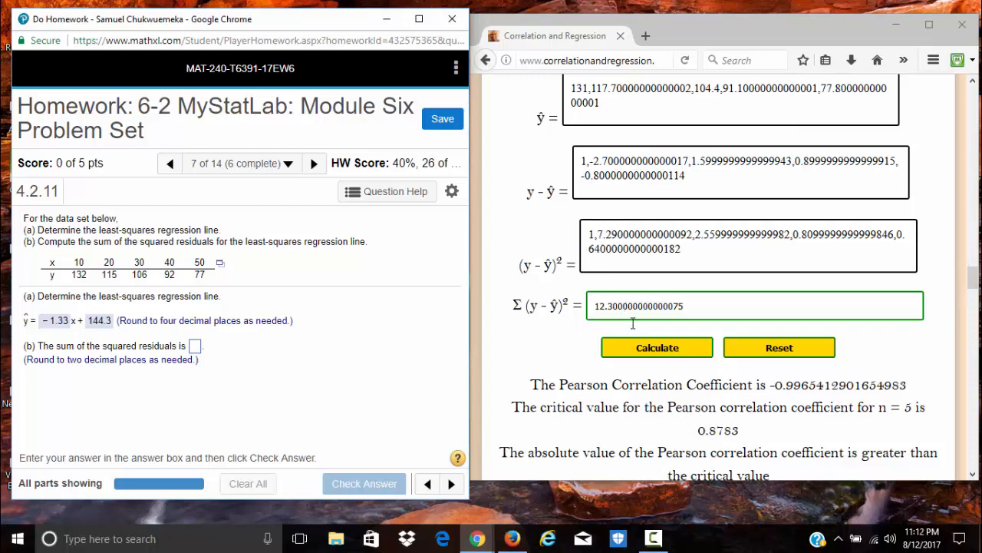
pyautogui.scroll(-4, 633, 330)
pyautogui.scroll(4, 634, 355)
pyautogui.click(196, 346)
pyautogui.write('12.30')
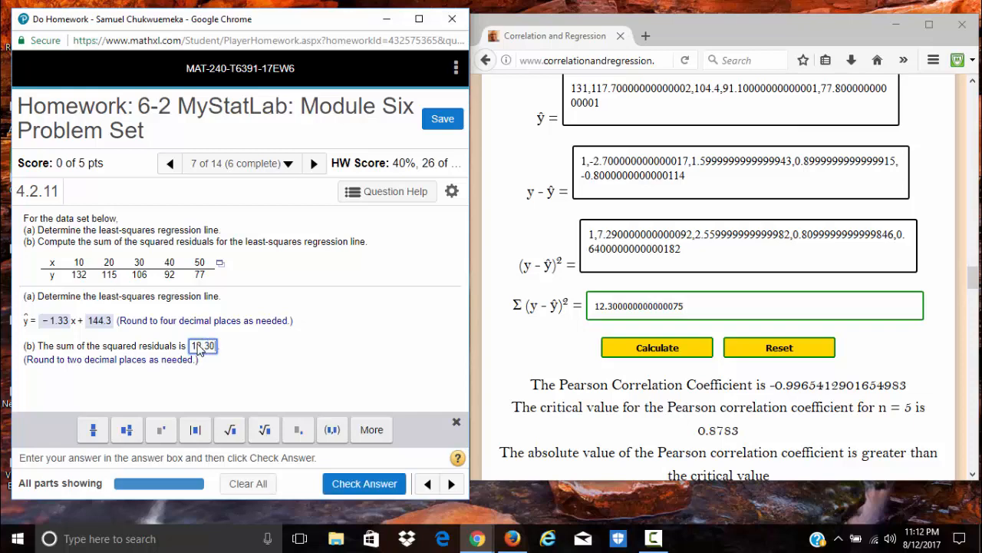
pyautogui.press('Return')
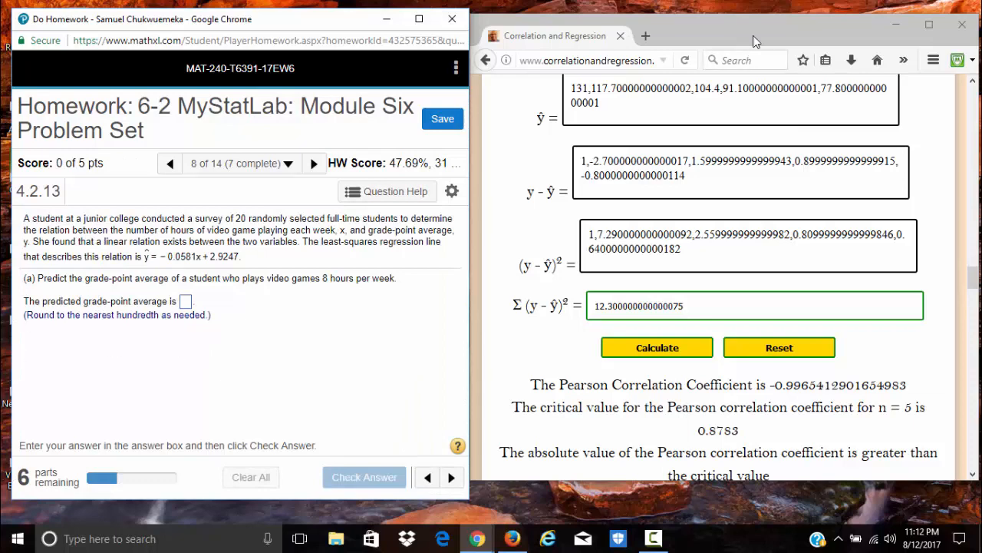
# Step: Hide the calculator browser and enlarge the homework window to read question 8, then restore the window's size
pyautogui.click(893, 28)
pyautogui.click(893, 28)
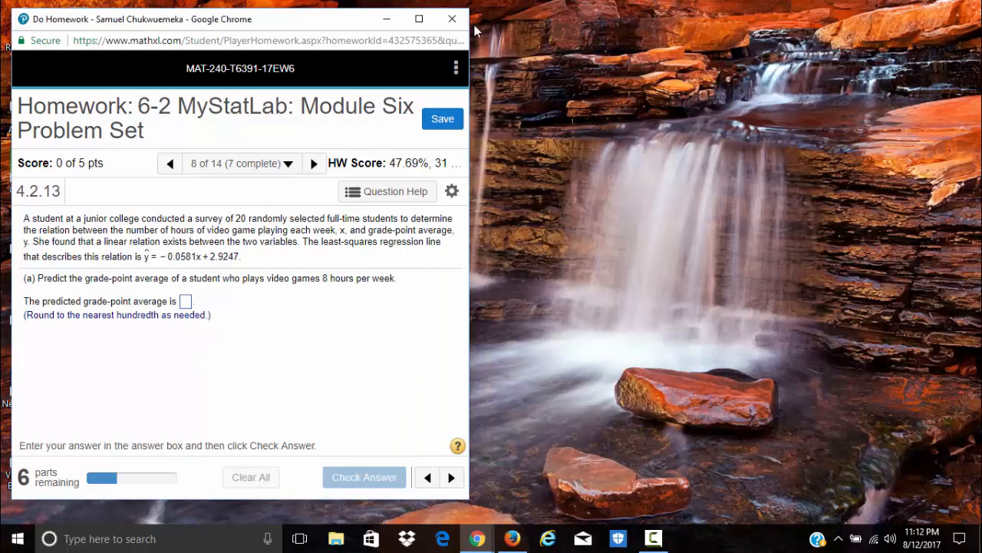
pyautogui.click(419, 19)
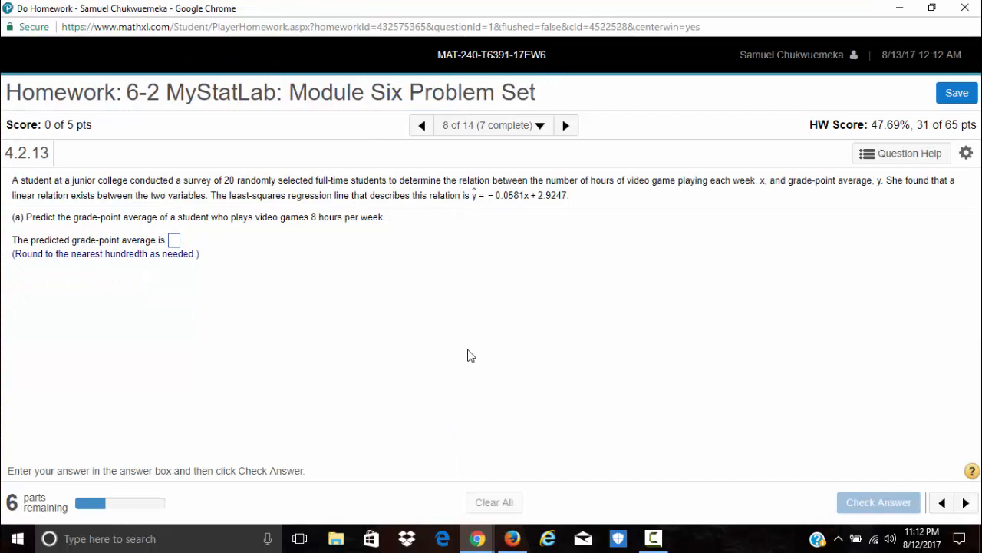
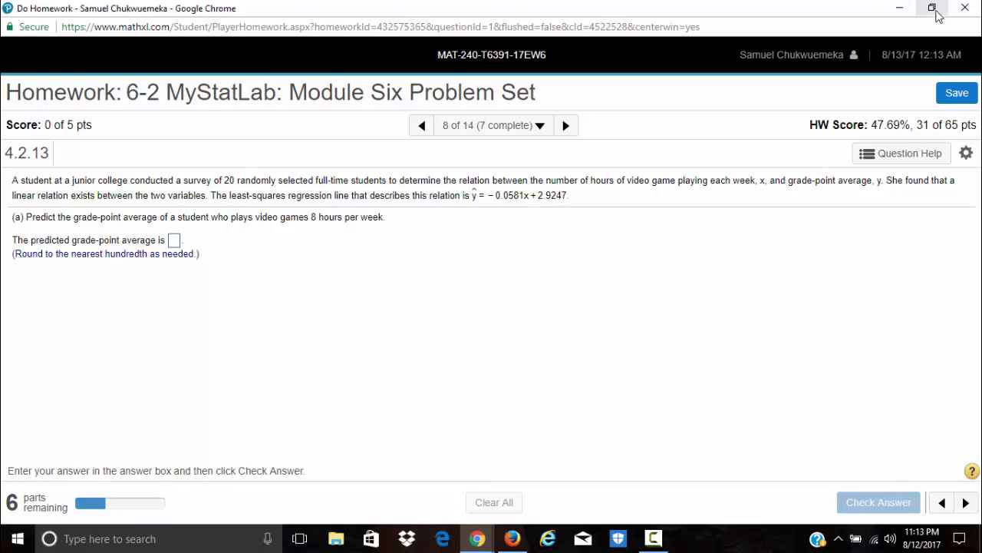
pyautogui.click(934, 11)
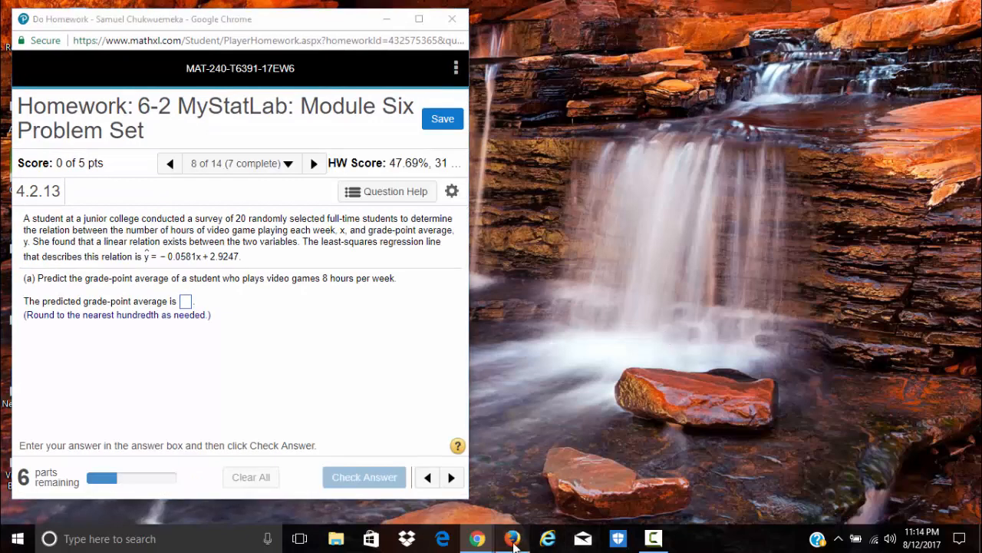
# Step: Bring back the Correlation and Regression browser at full size and open the Predicted Y and Residual calculator
pyautogui.click(513, 539)
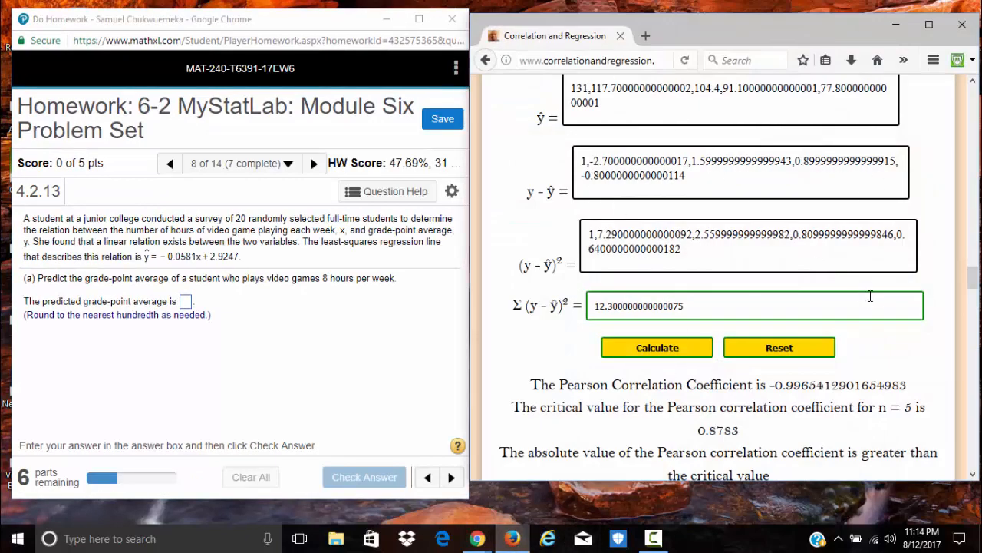
pyautogui.scroll(10, 871, 298)
pyautogui.click(929, 25)
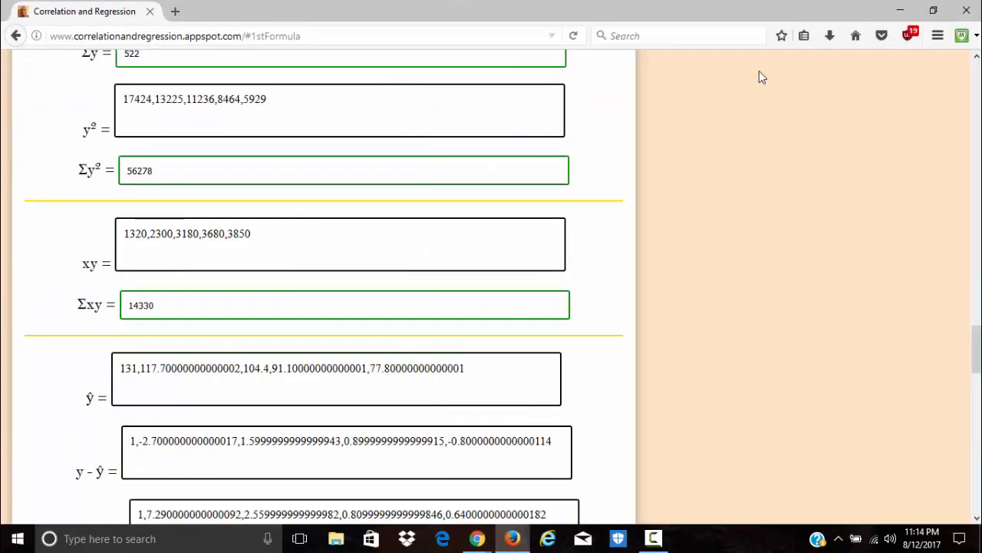
pyautogui.scroll(15, 723, 289)
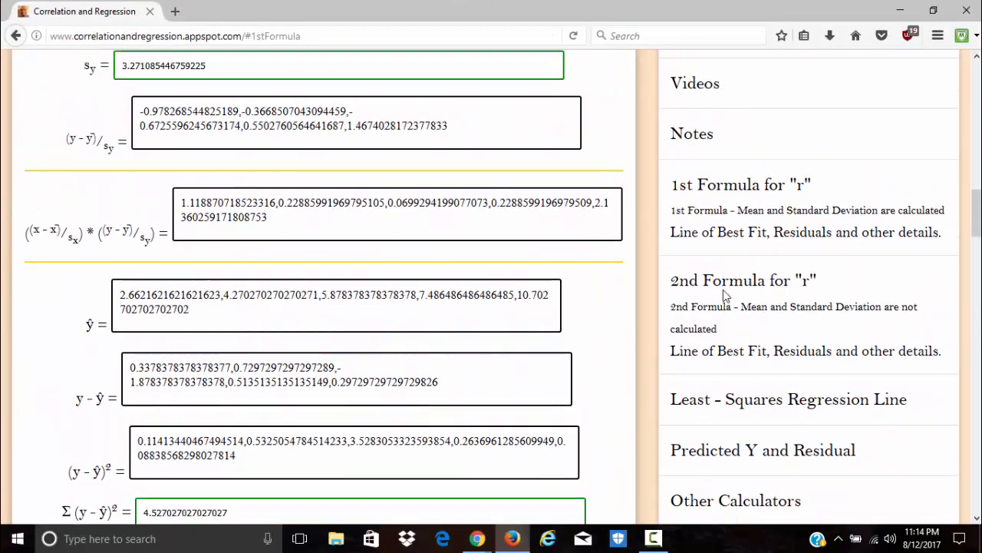
pyautogui.scroll(4, 723, 289)
pyautogui.scroll(-5, 736, 299)
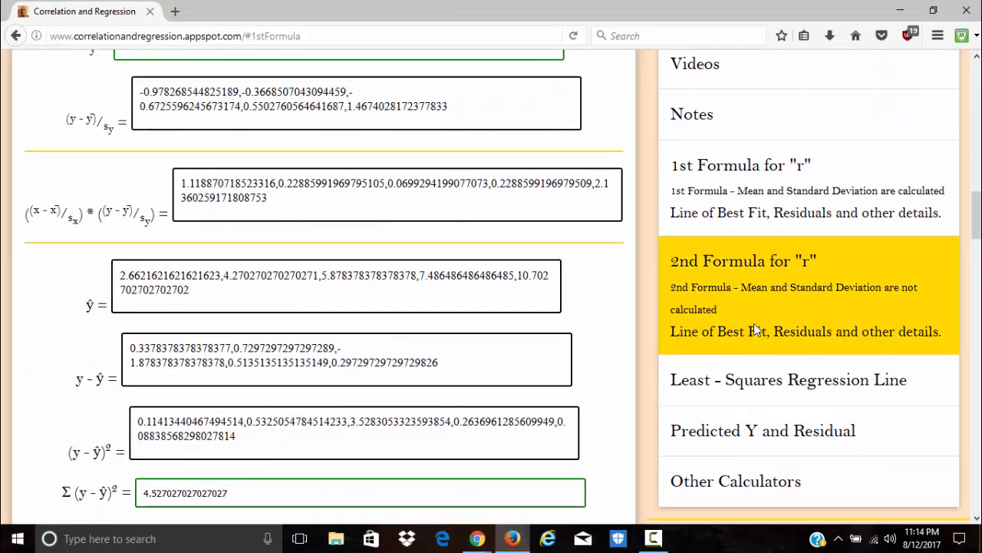
pyautogui.scroll(-4, 756, 329)
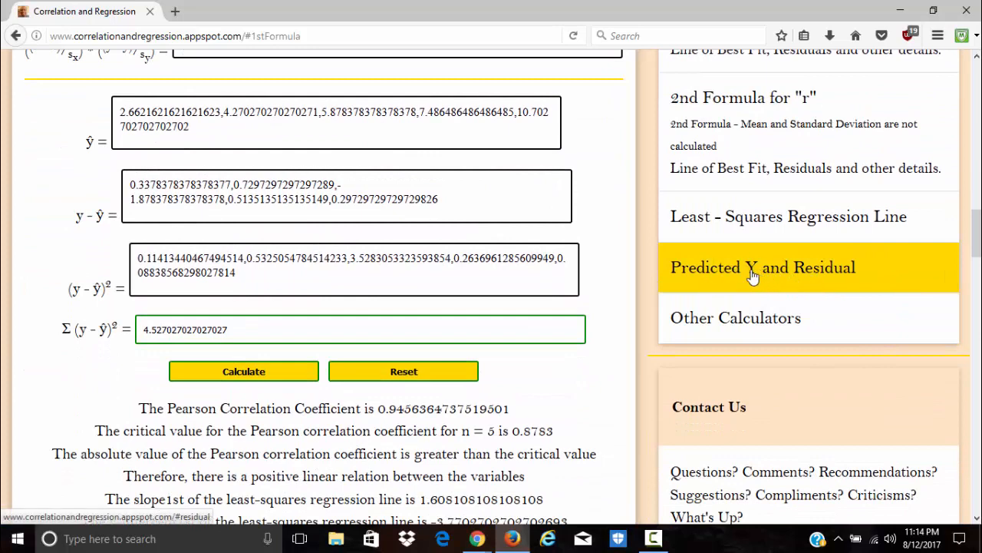
pyautogui.click(729, 275)
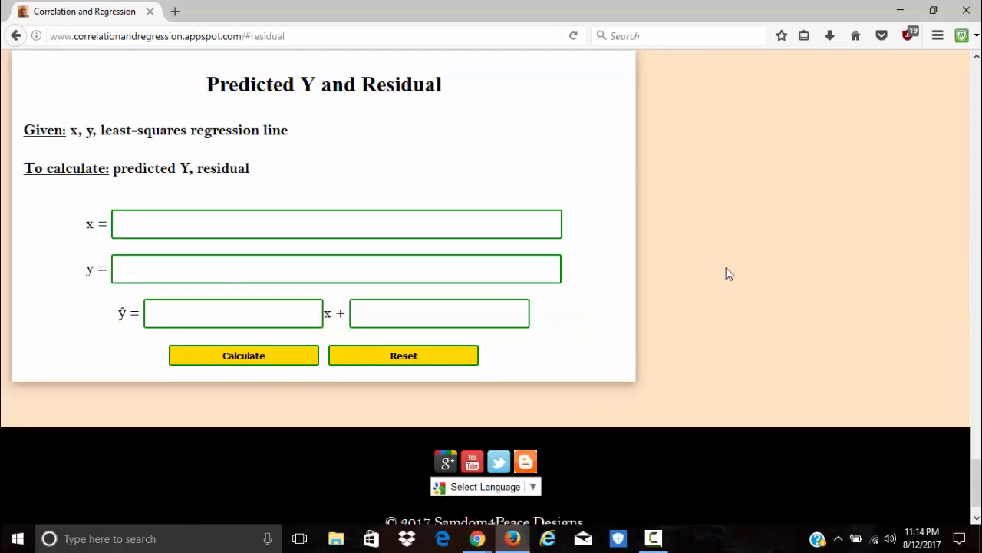
# Step: Place the calculator browser beside the homework and enter slope -0.0581 and intercept 2.9247 in the Predicted Y and Residual calculator
pyautogui.click(934, 10)
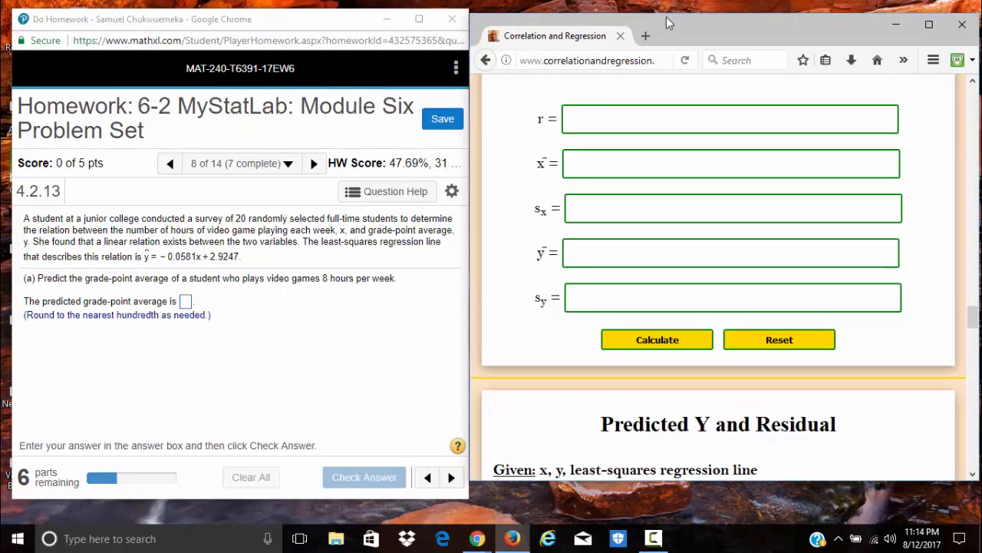
pyautogui.moveTo(669, 23)
pyautogui.mouseDown()
pyautogui.moveTo(684, 28)
pyautogui.moveTo(673, 20)
pyautogui.mouseUp()
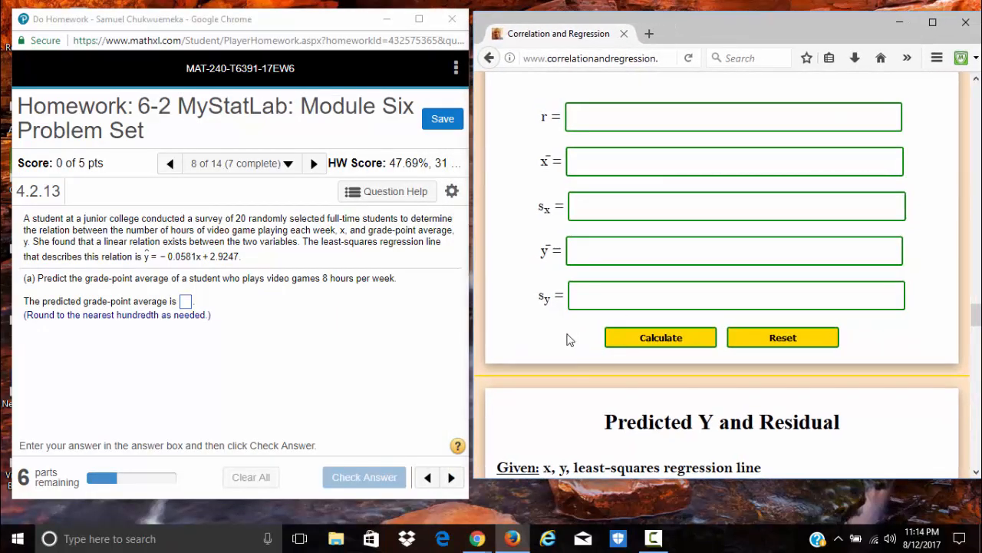
pyautogui.scroll(-5, 634, 368)
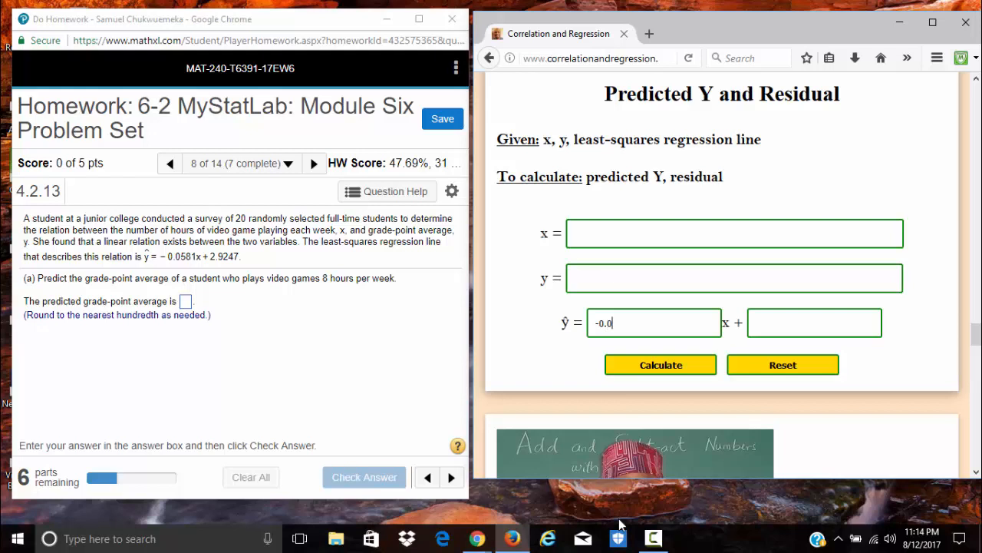
pyautogui.write('81')
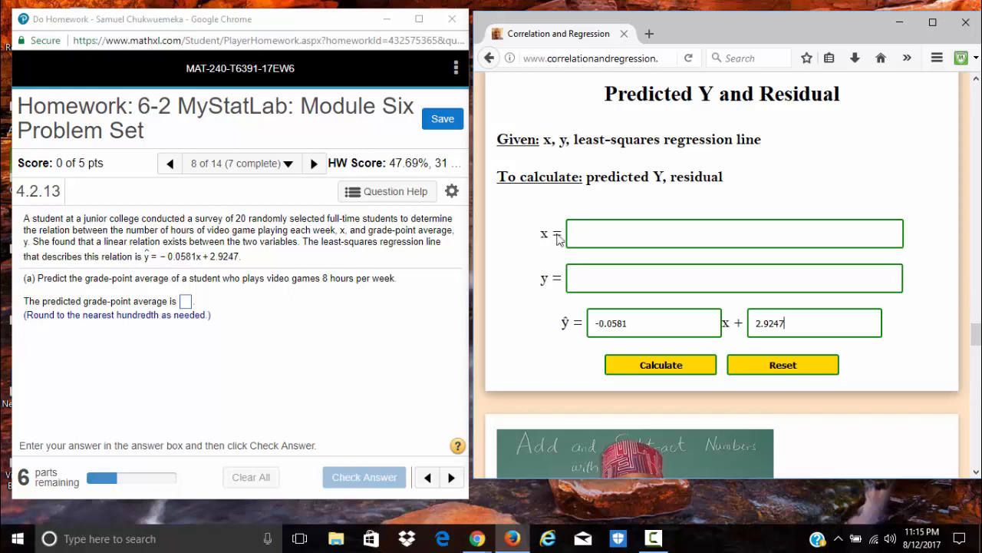
# Step: Calculate the predicted Y and residual for x = 8 and y = 0 with the entered regression line
pyautogui.click(596, 238)
pyautogui.click(682, 363)
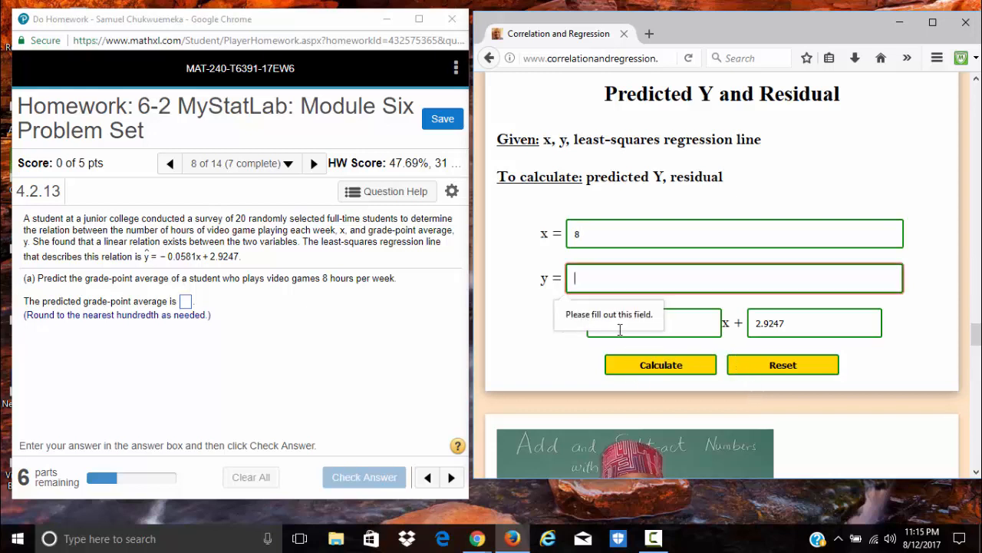
pyautogui.click(609, 282)
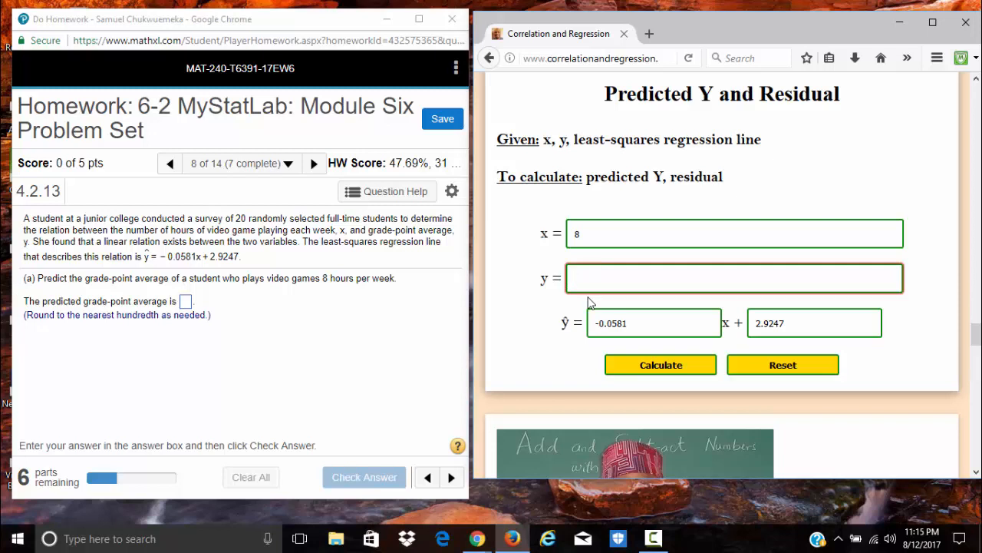
pyautogui.write('0')
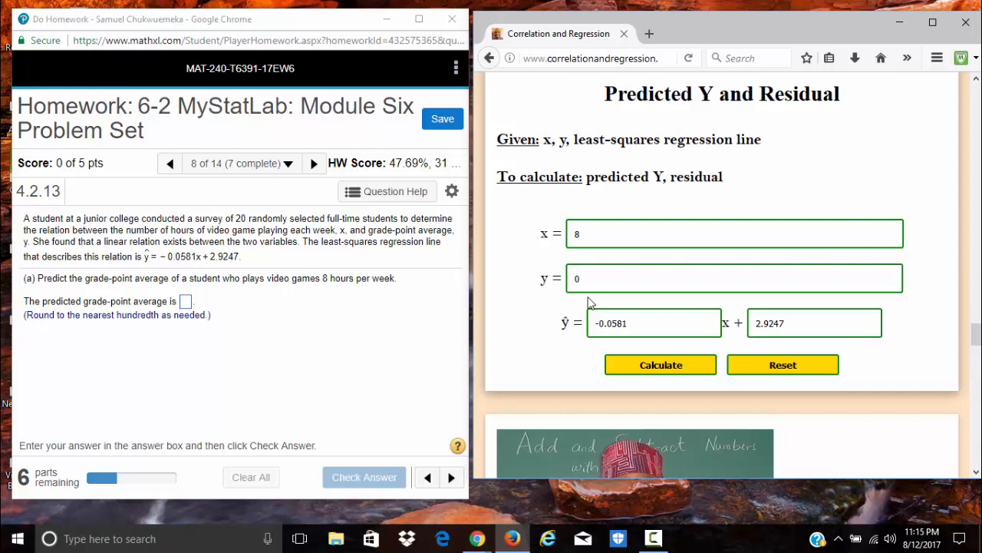
pyautogui.click(675, 365)
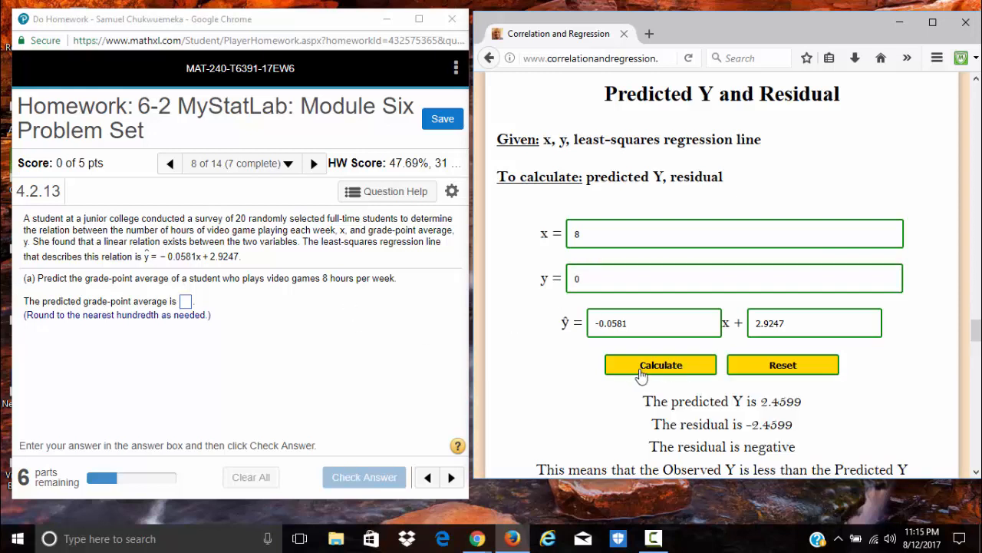
pyautogui.scroll(-2, 640, 377)
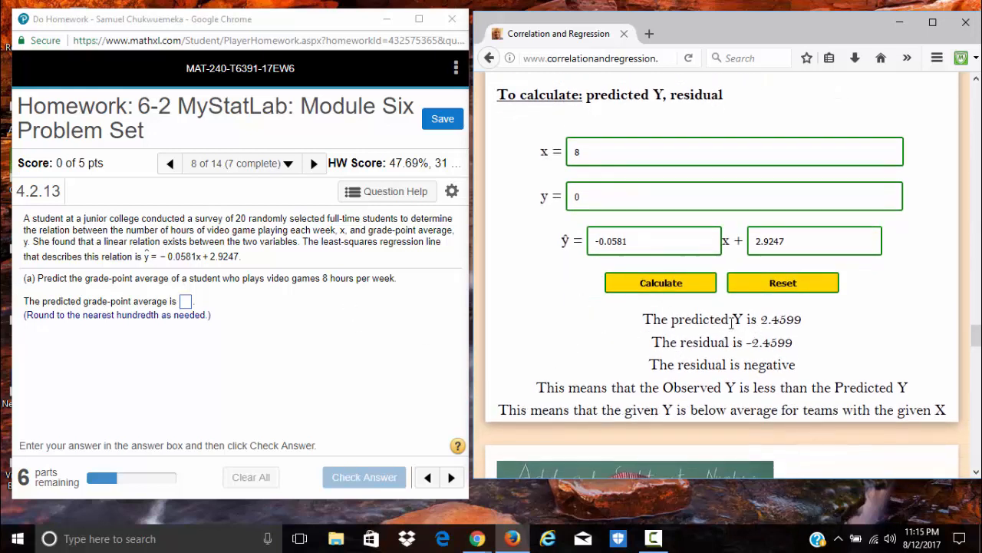
# Step: In the MyStatLab homework, answer part (a) with a predicted grade-point average of 2.46 and submit it
pyautogui.click(185, 301)
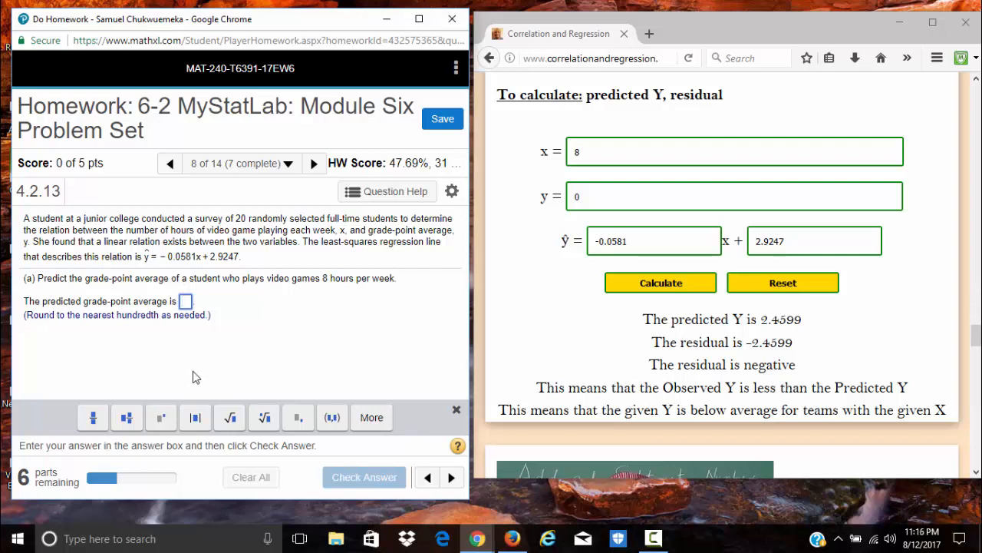
pyautogui.write('2.46')
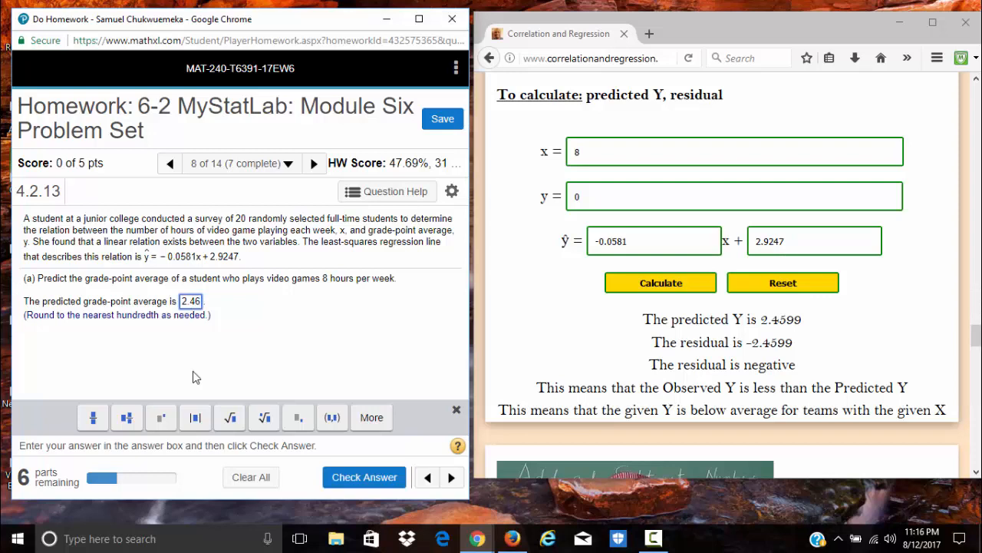
pyautogui.press('Return')
pyautogui.press('Return')
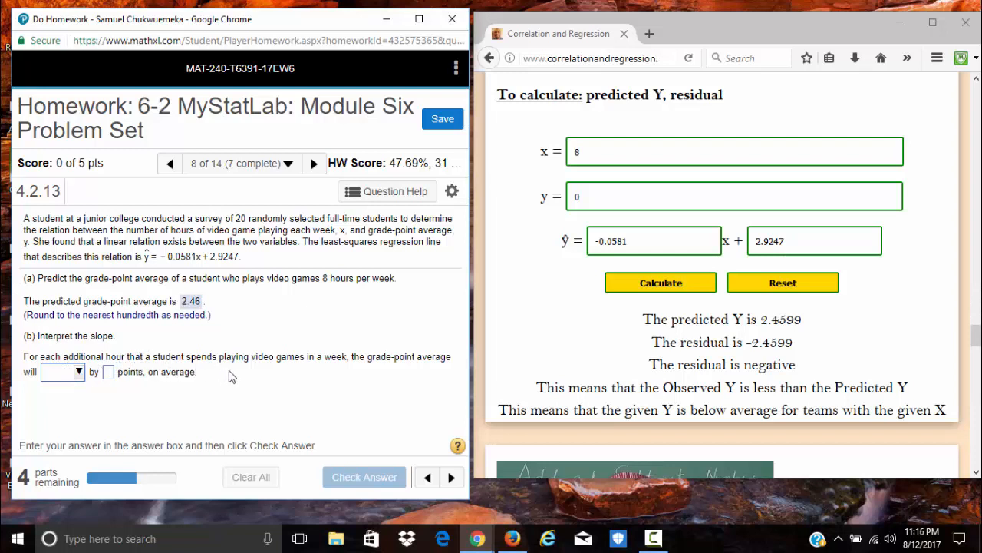
# Step: Answer part (b) that the grade-point average will decrease by 0.0581 points, check it and dismiss the feedback
pyautogui.click(77, 372)
pyautogui.click(78, 409)
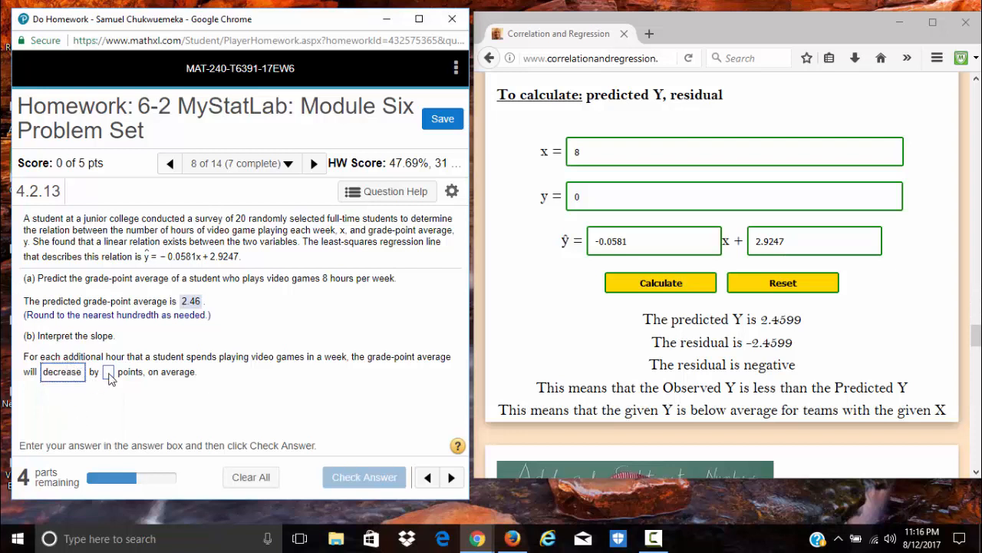
pyautogui.click(108, 373)
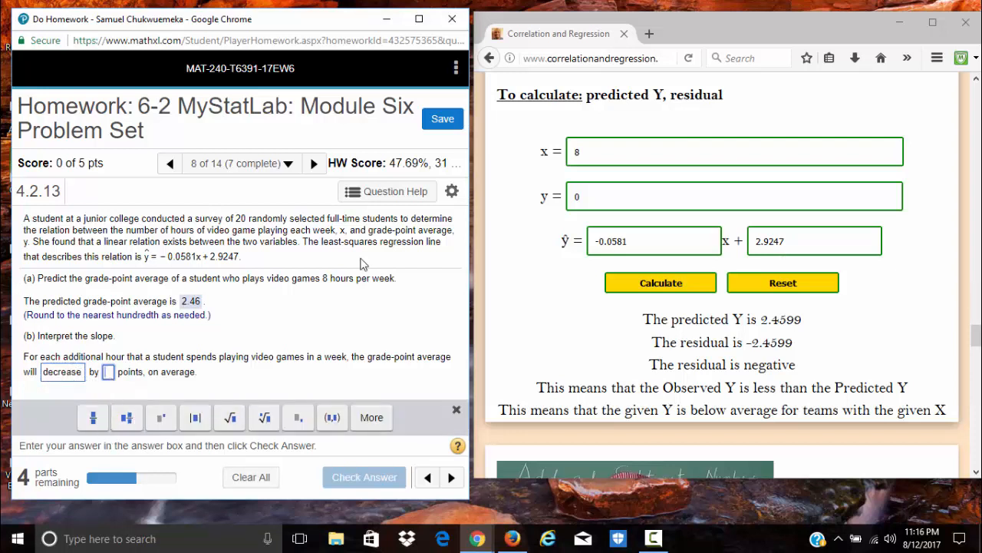
pyautogui.write('-0.')
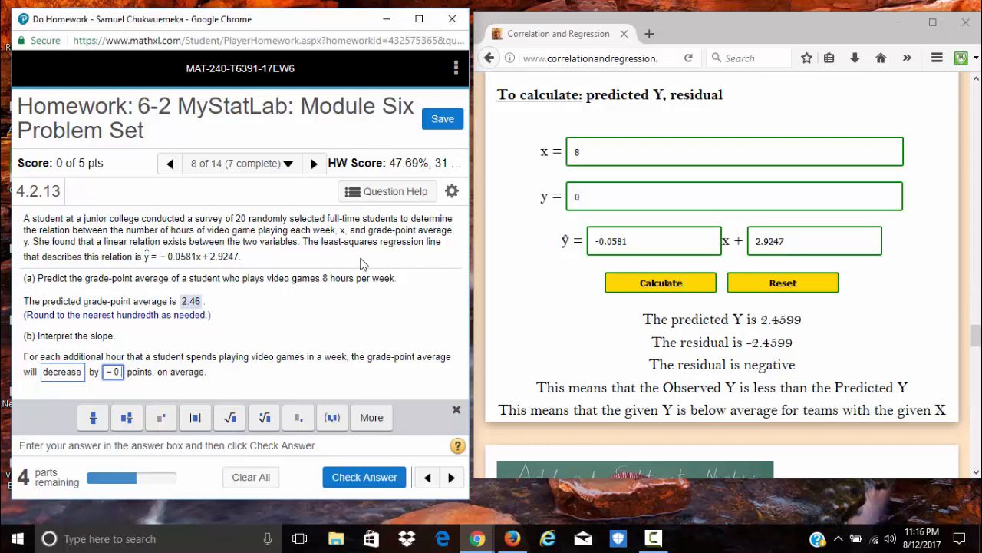
pyautogui.press('BackSpace')
pyautogui.press('BackSpace')
pyautogui.press('BackSpace')
pyautogui.write('0.')
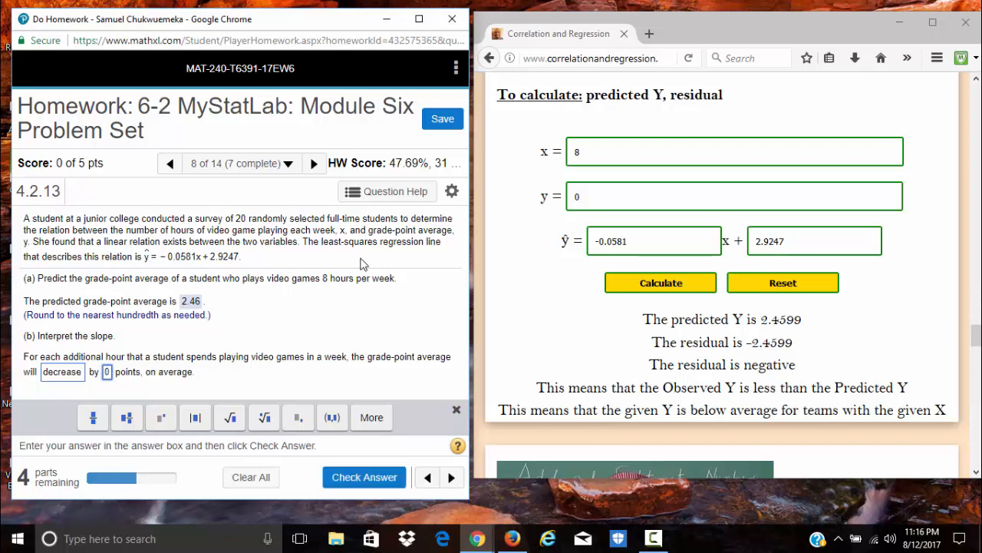
pyautogui.write('0')
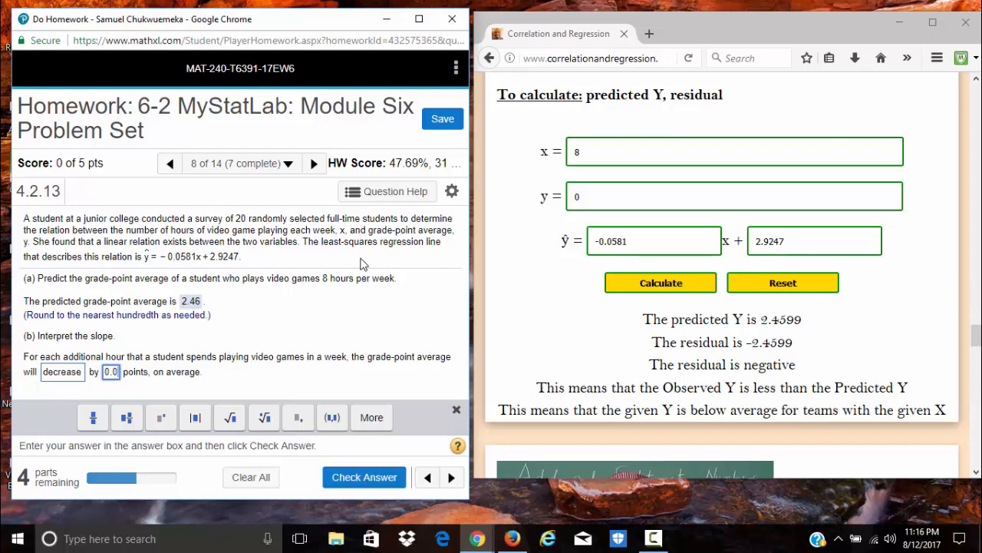
pyautogui.write('581')
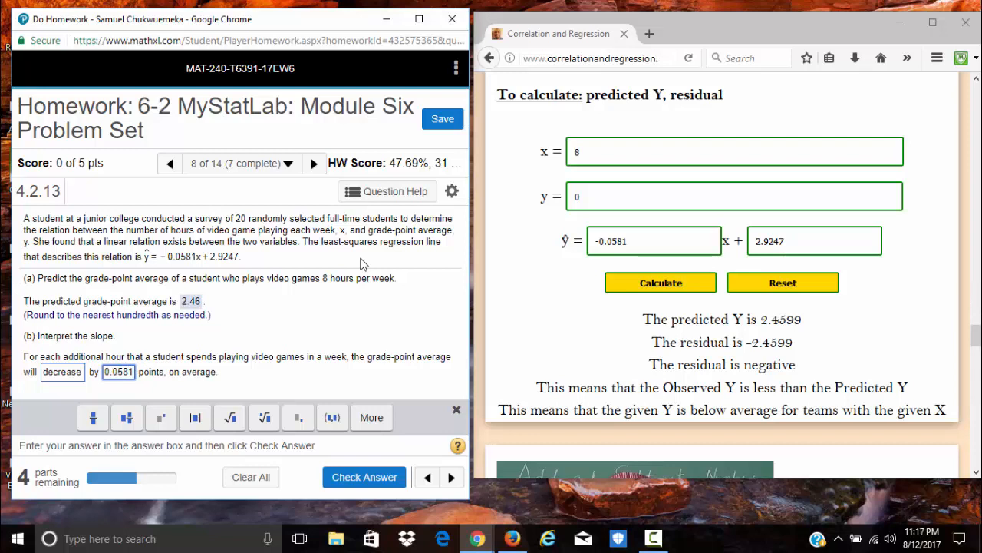
pyautogui.press('Return')
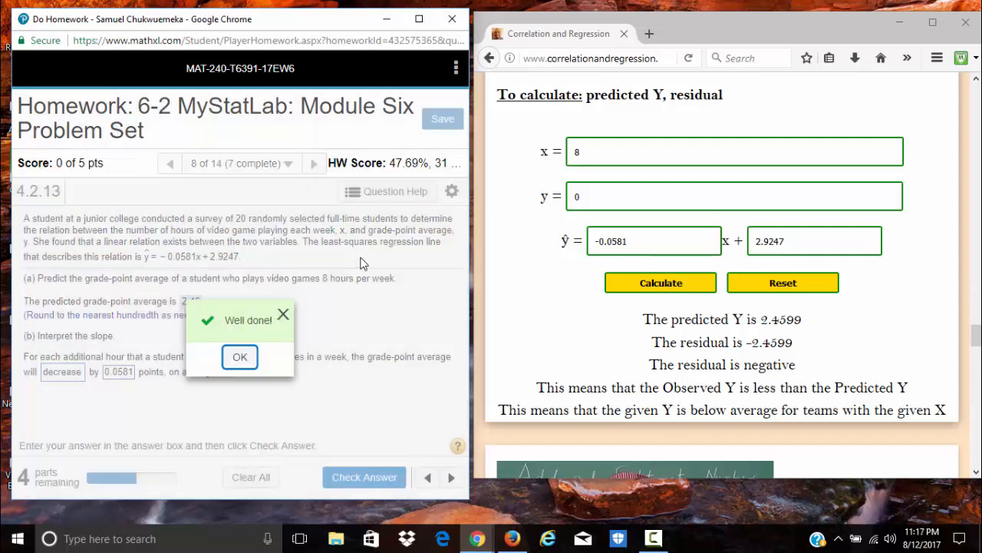
pyautogui.click(241, 357)
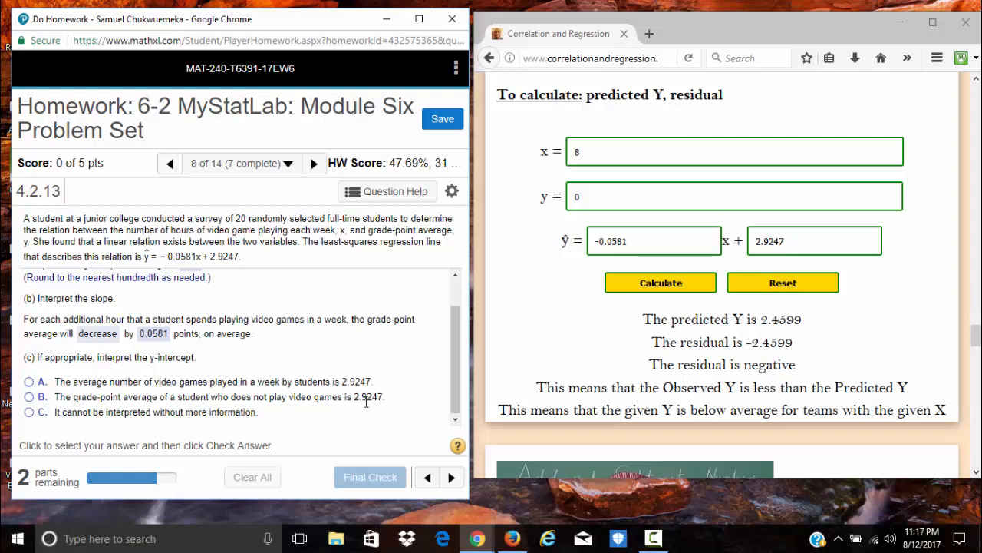
# Step: Answer part (c) with option B, the grade-point average of a student who does not play video games, and submit it
pyautogui.click(29, 397)
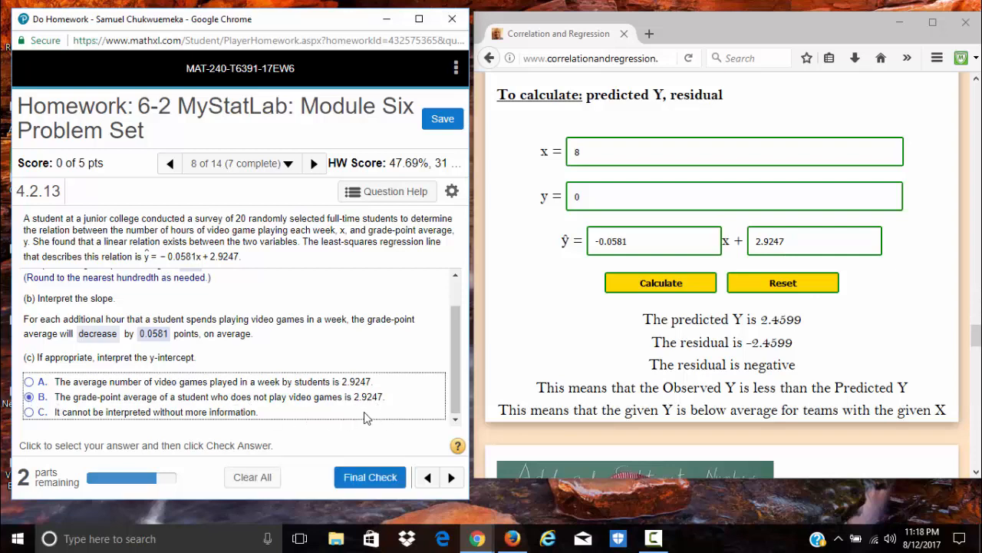
pyautogui.press('Return')
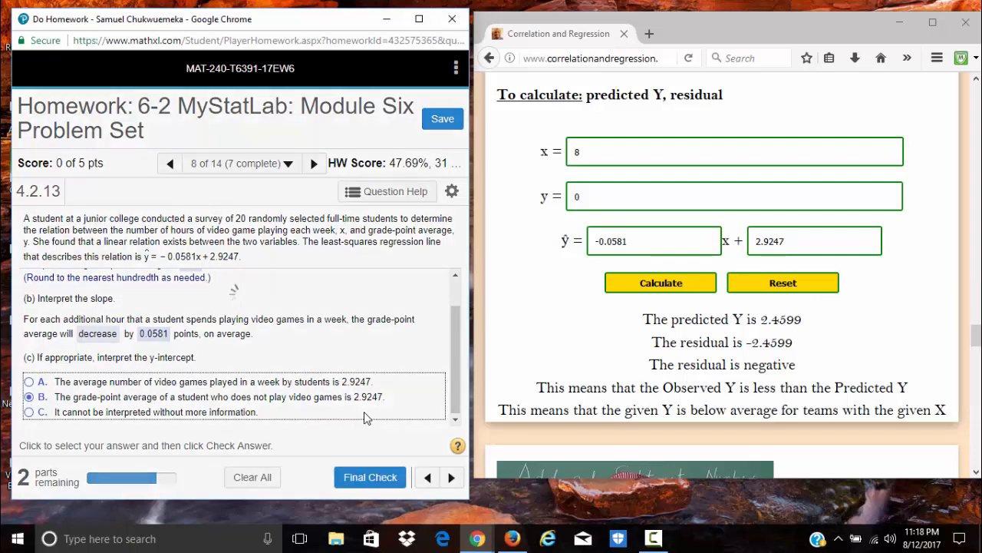
pyautogui.press('Return')
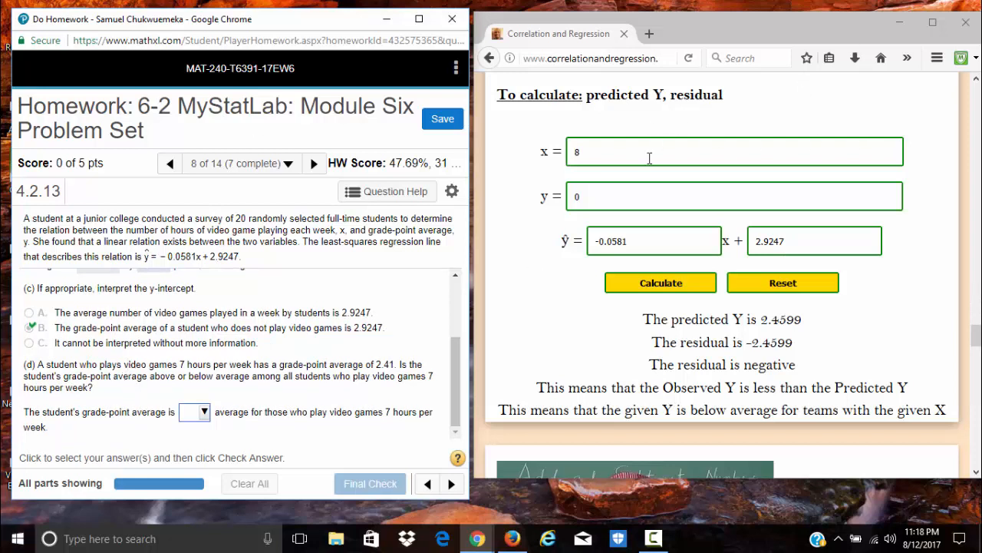
# Step: Recalculate the predicted Y in the Correlation and Regression calculator with x set to 7
pyautogui.doubleClick(597, 148)
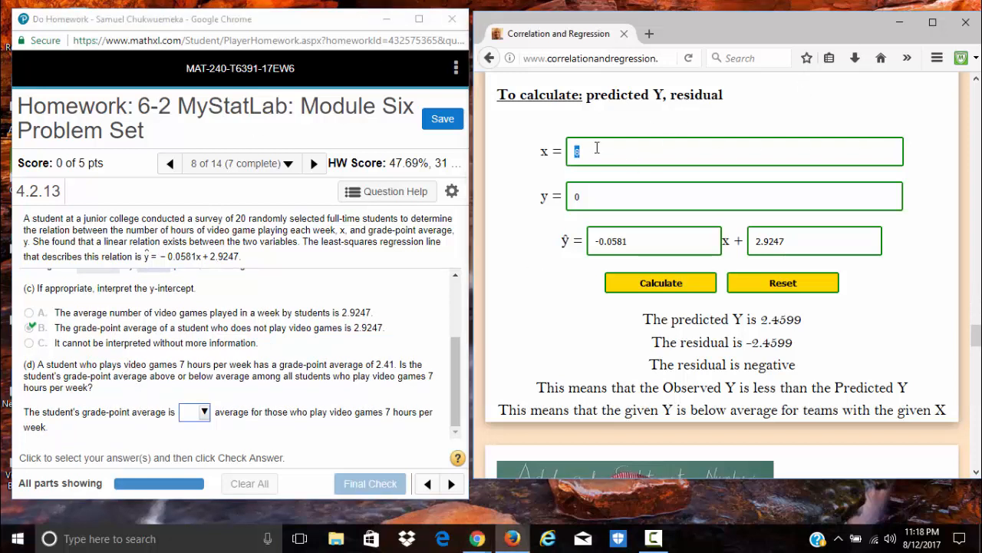
pyautogui.write('7')
pyautogui.click(612, 285)
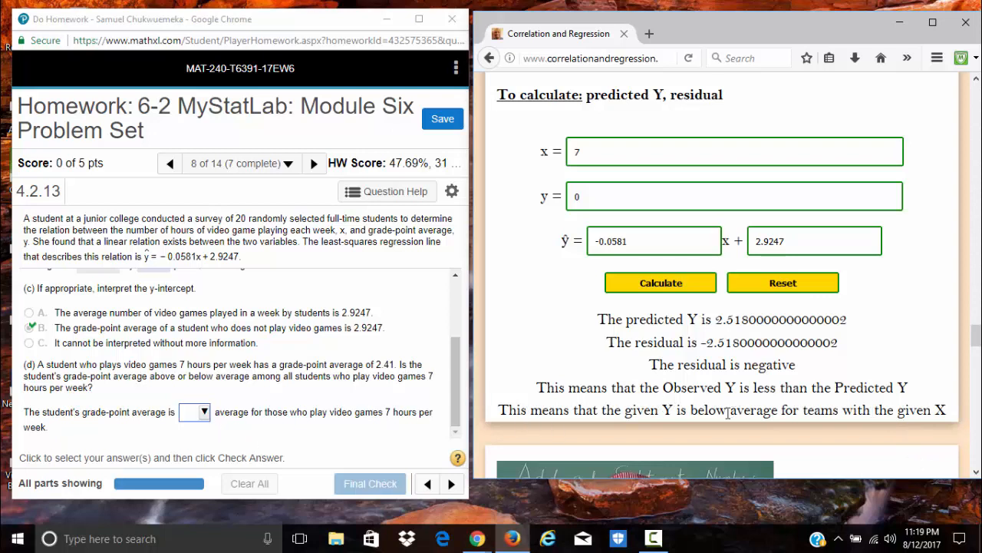
# Step: Answer part (d) of the homework as "below" average, run the final check and go on to the next question
pyautogui.click(192, 414)
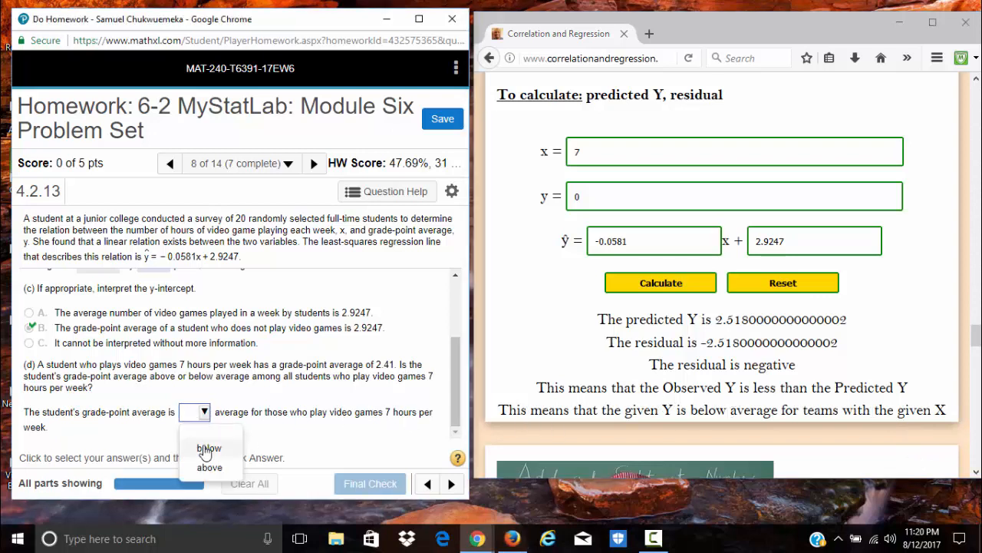
pyautogui.click(205, 451)
pyautogui.click(360, 484)
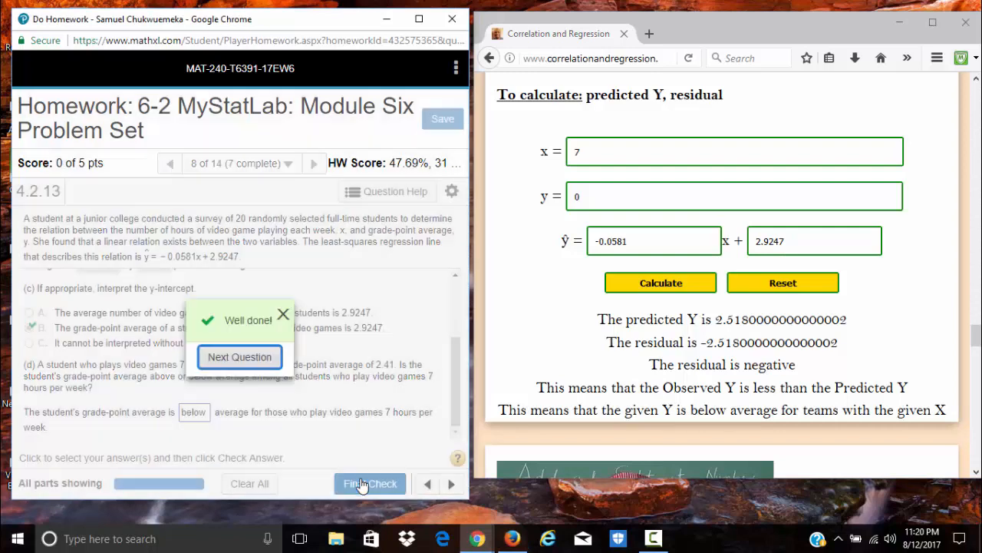
pyautogui.click(244, 358)
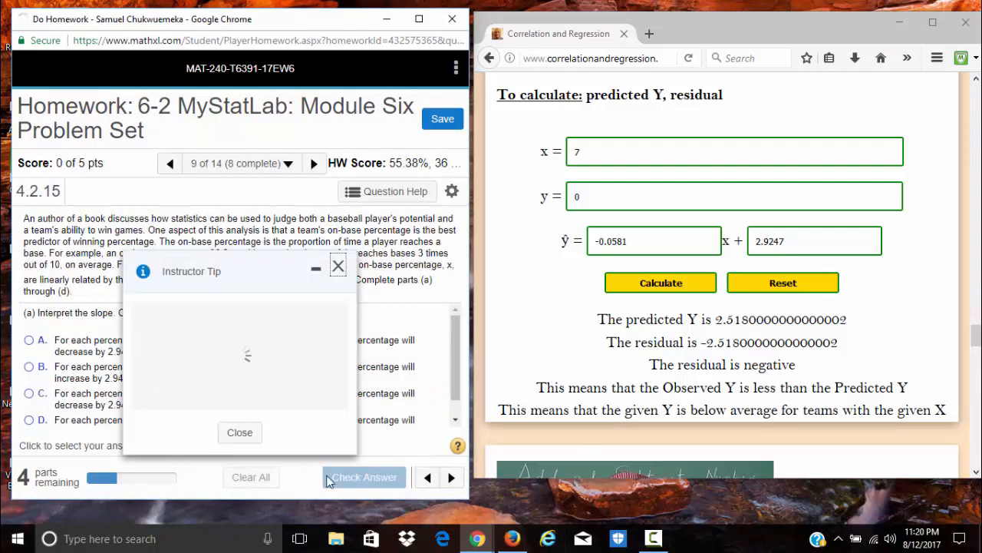
# Step: Minimize the calculator window, maximize the homework window and close the Instructor Tip
pyautogui.click(901, 22)
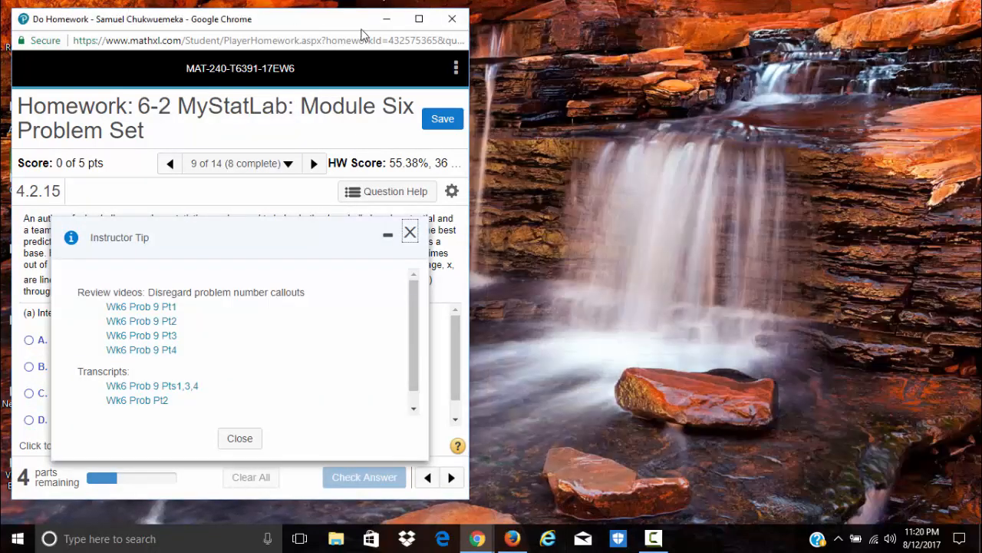
pyautogui.click(418, 18)
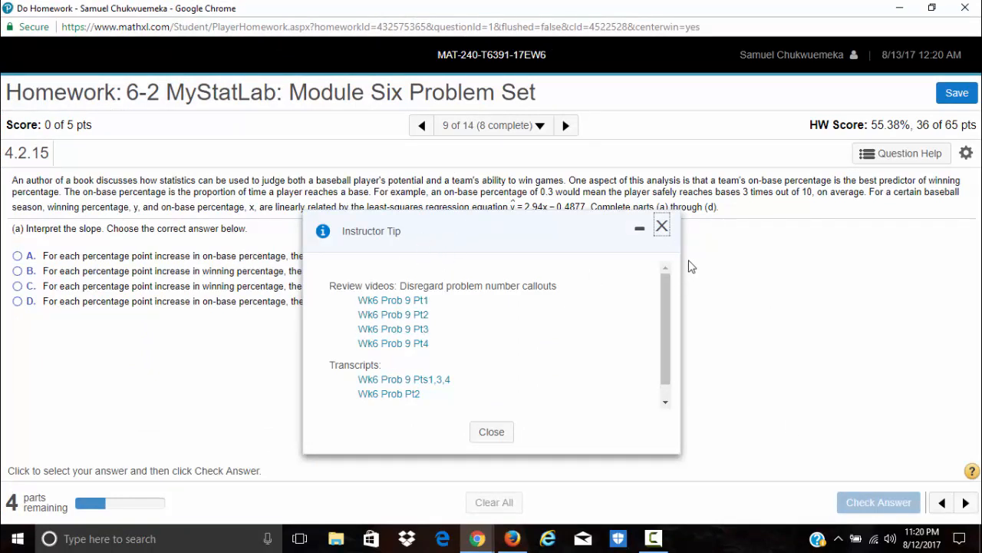
pyautogui.click(662, 228)
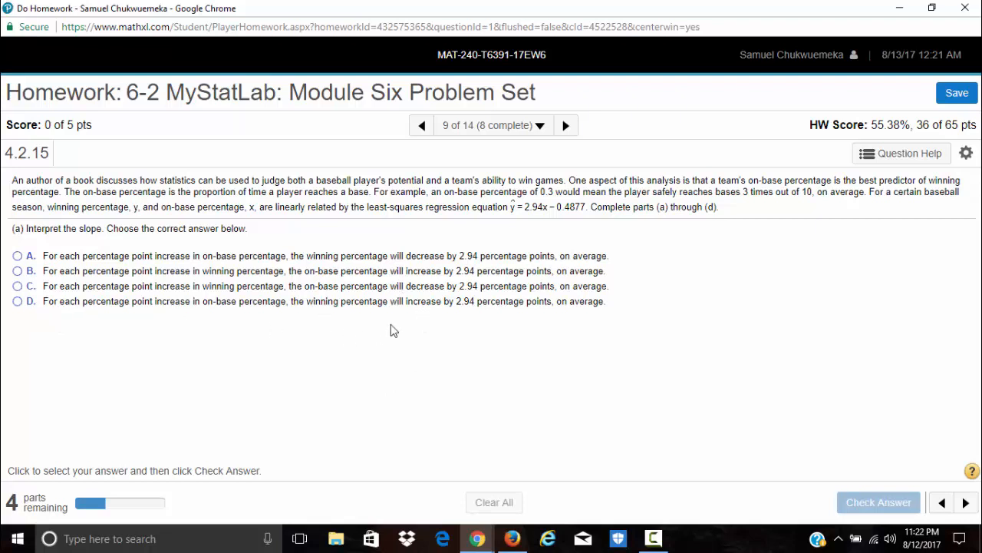
# Step: Answer part (a) with option D, winning percentage increasing by 2.94 points per on-base point, check it and continue
pyautogui.click(17, 301)
pyautogui.press('Return')
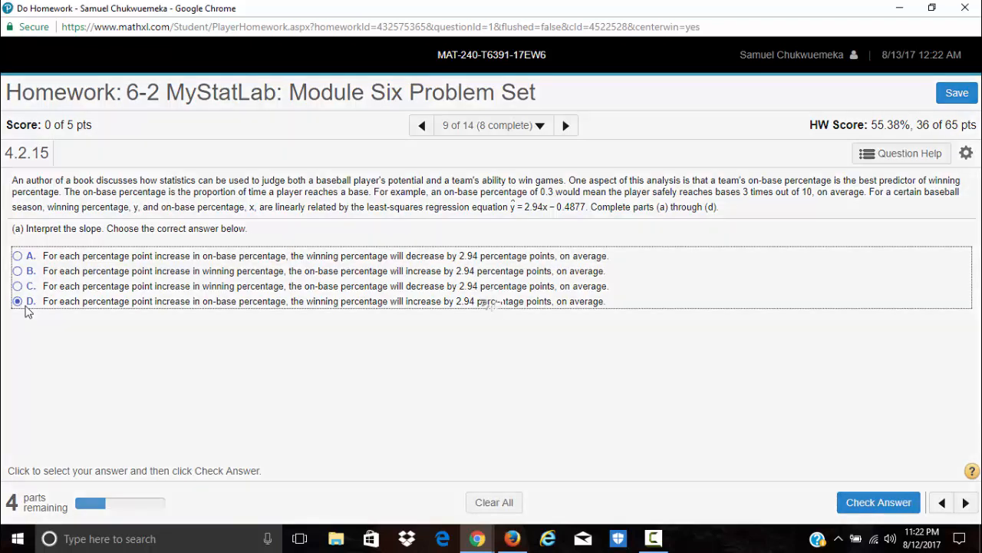
pyautogui.press('Return')
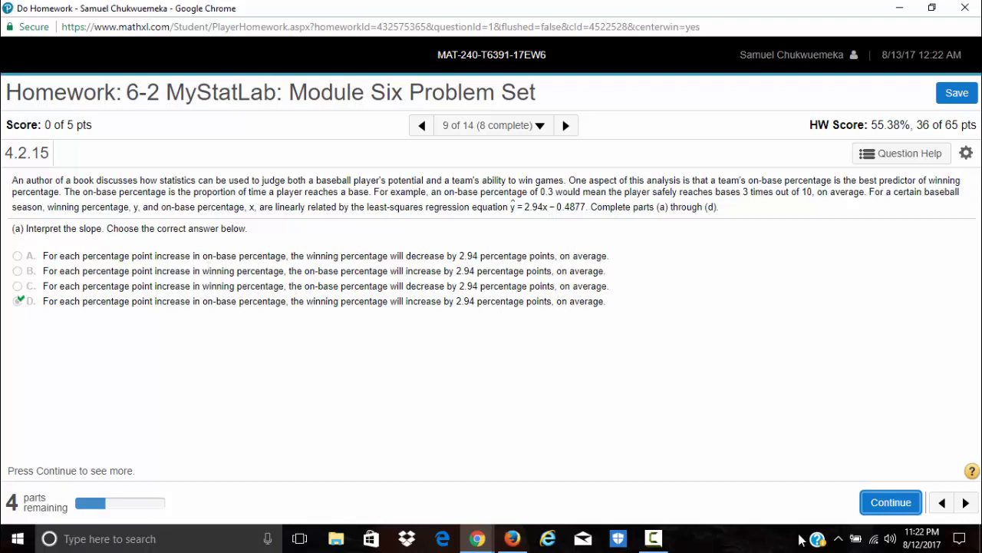
pyautogui.click(891, 502)
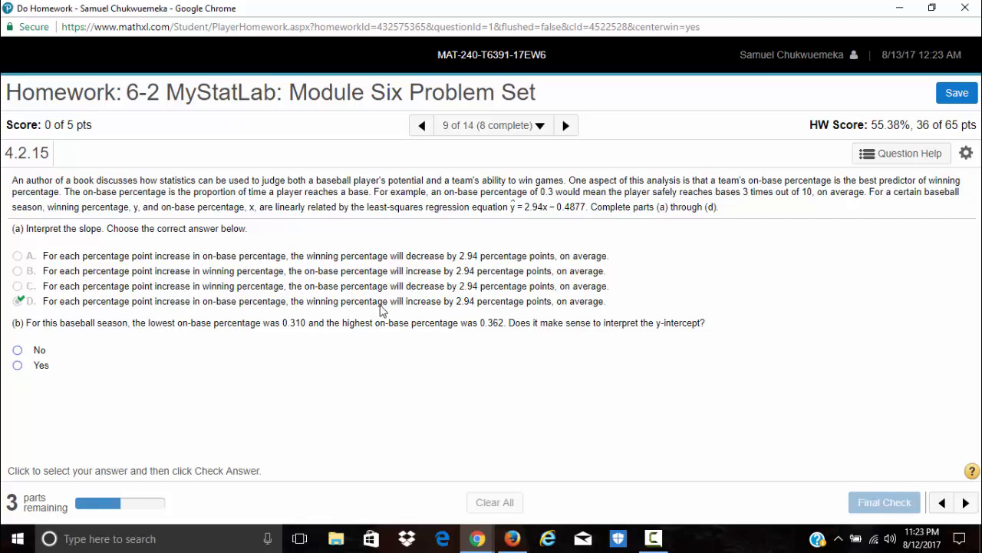
# Step: Answer part (b) with "No" and part (c) with "No, it would be a bad idea", submitting each
pyautogui.click(18, 350)
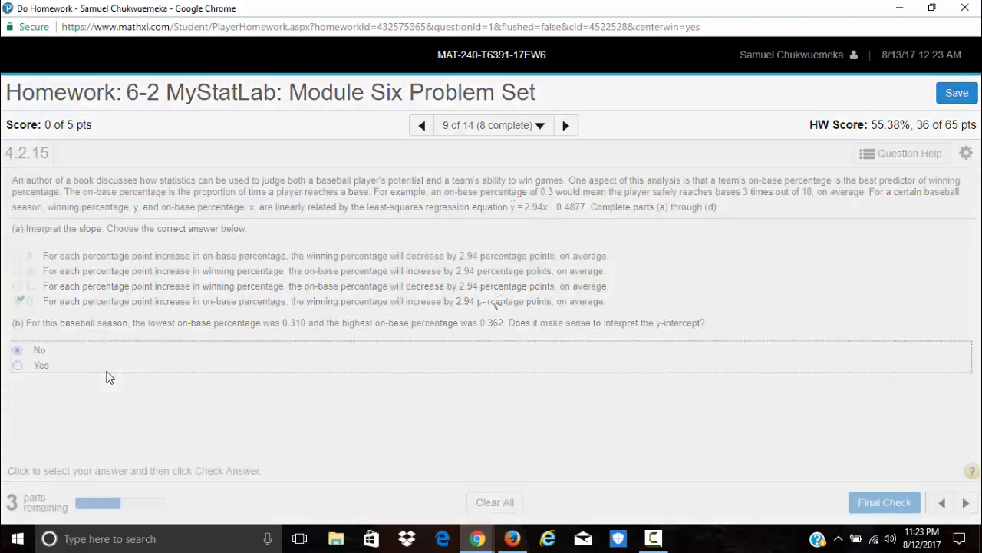
pyautogui.press('Return')
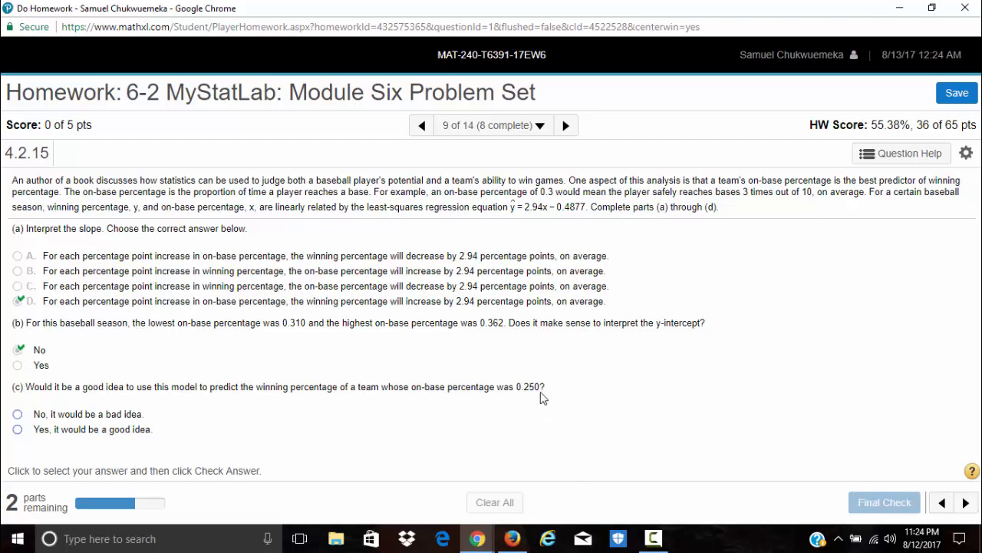
pyautogui.click(18, 415)
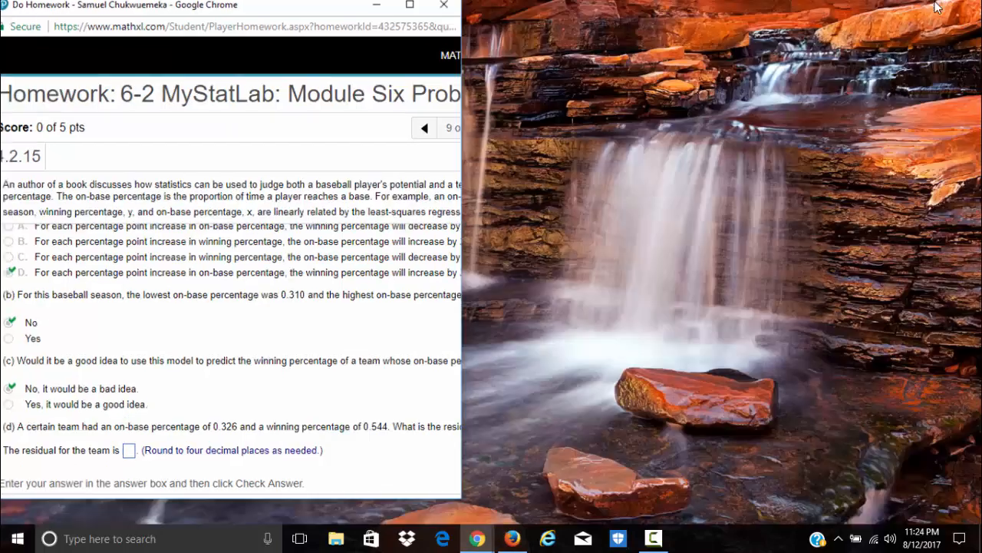
# Step: Restore the homework window to its smaller size and bring back the Firefox calculator window beside it
pyautogui.click(932, 8)
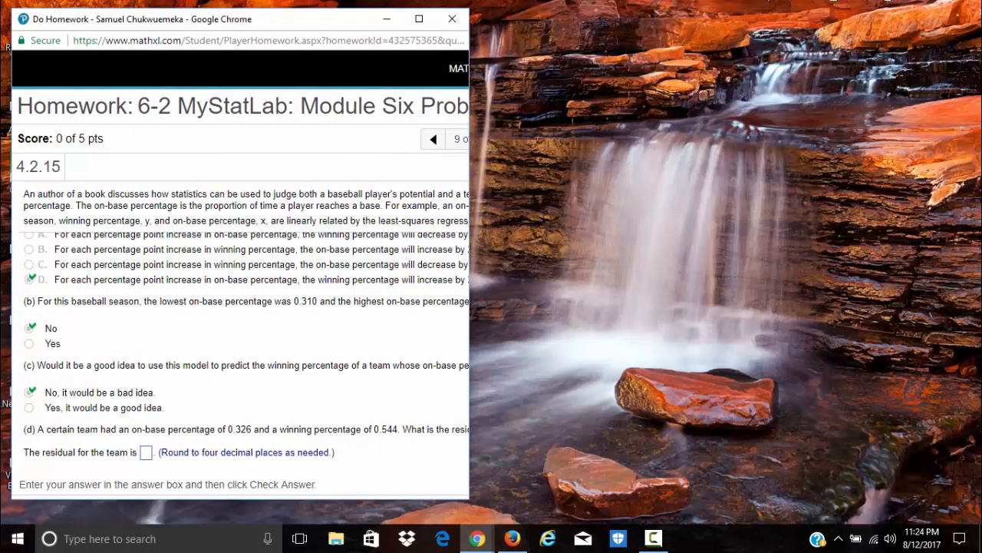
pyautogui.click(512, 538)
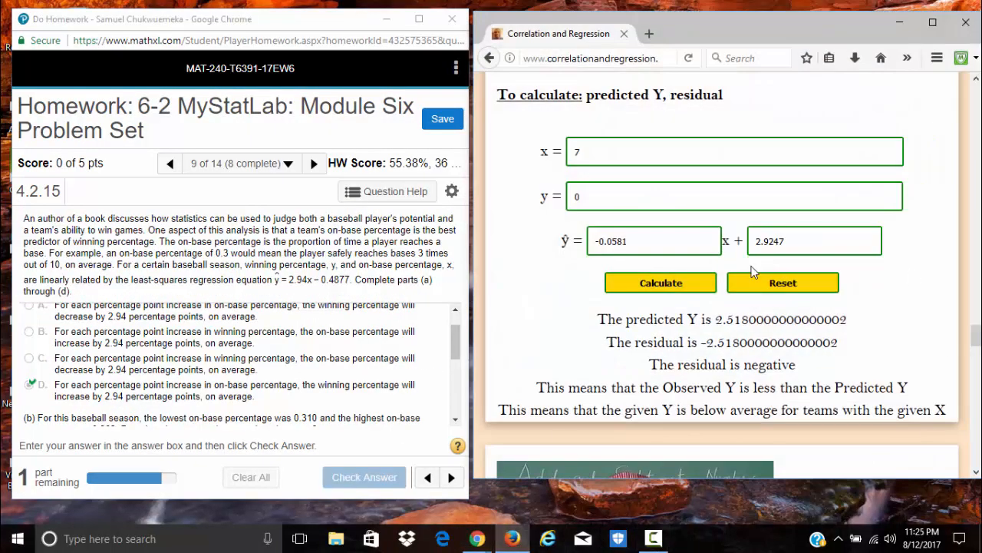
# Step: Reset the Predicted Y and Residual calculator and enter the regression equation with slope 2.94 and intercept -0.4877
pyautogui.click(789, 286)
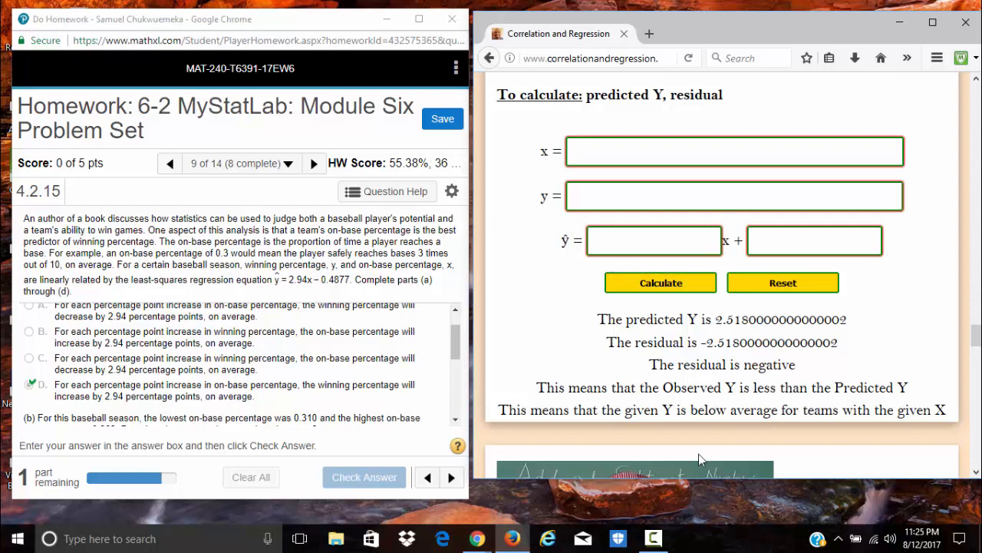
pyautogui.write('2.94')
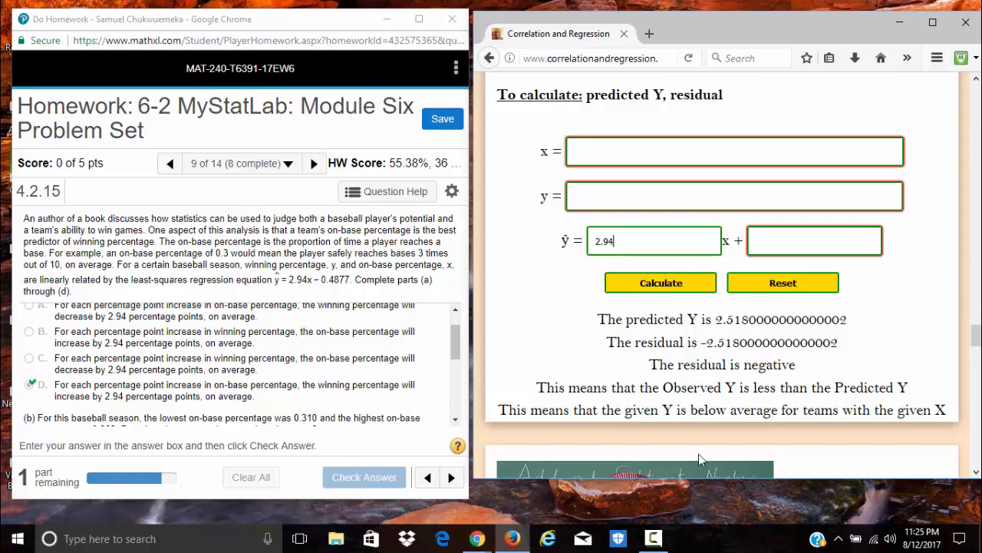
pyautogui.click(795, 246)
pyautogui.write('-')
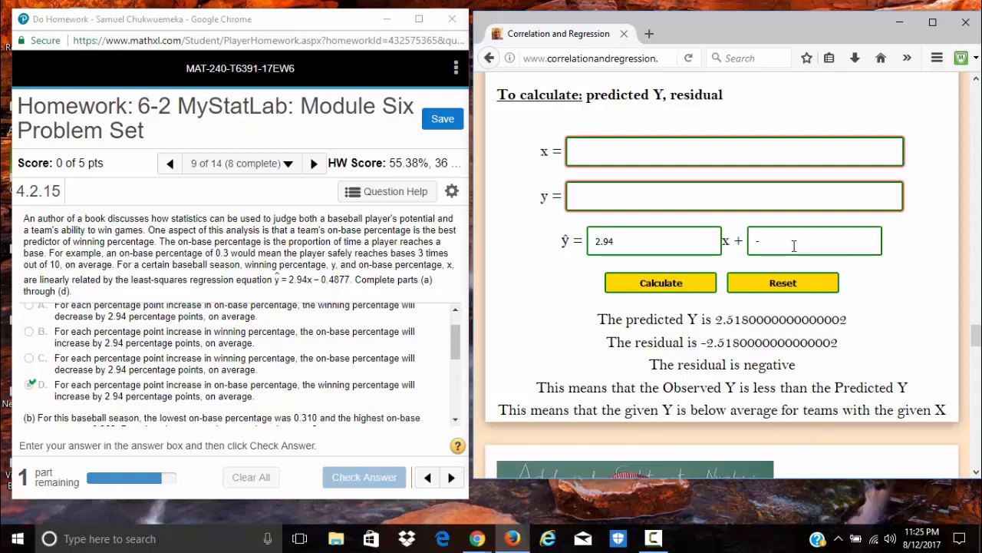
pyautogui.write('0.4877')
# Step: Enter x as 0.326 and y as 0.544 from part (d), and calculate the predicted Y and residual
pyautogui.click(602, 152)
pyautogui.scroll(-5, 264, 349)
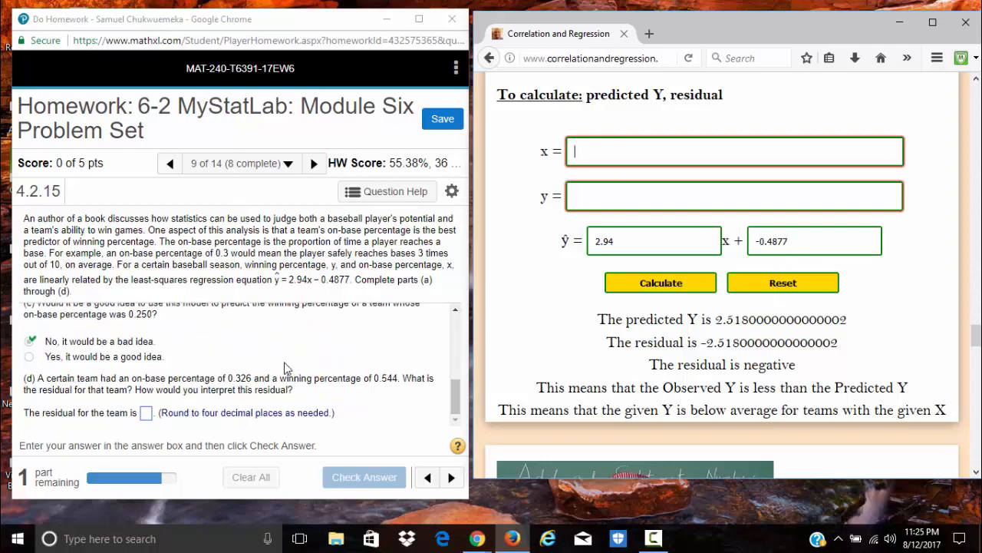
pyautogui.write('0.326')
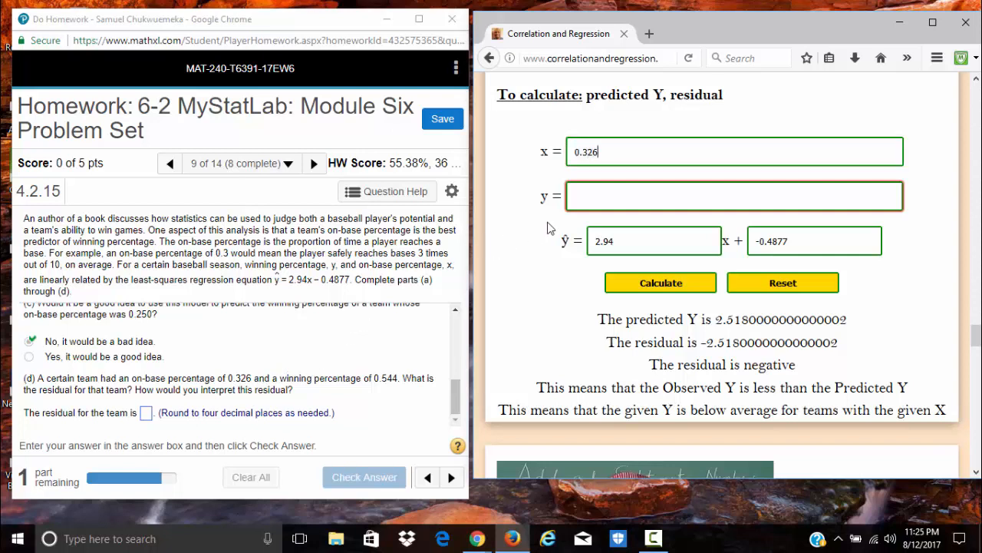
pyautogui.click(582, 198)
pyautogui.write('0.544')
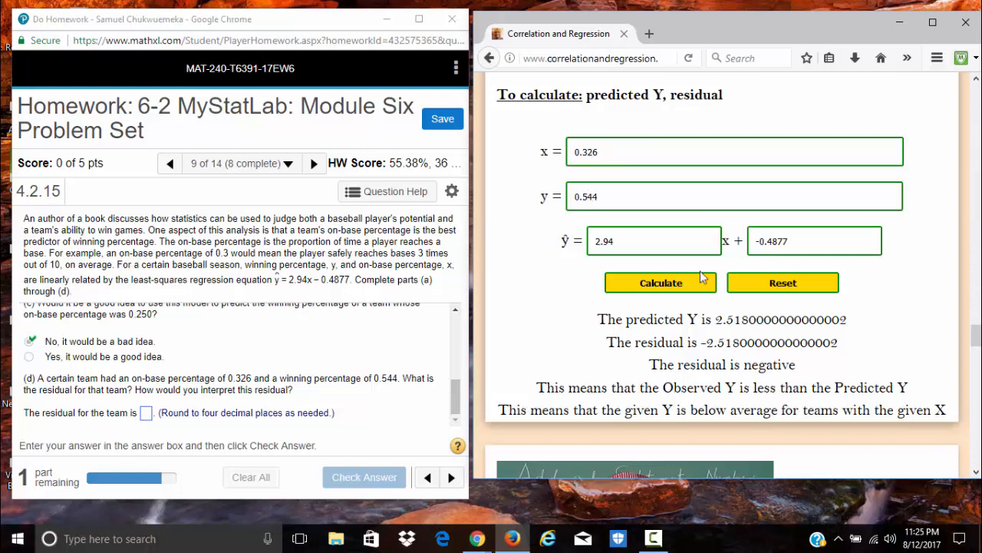
pyautogui.click(657, 286)
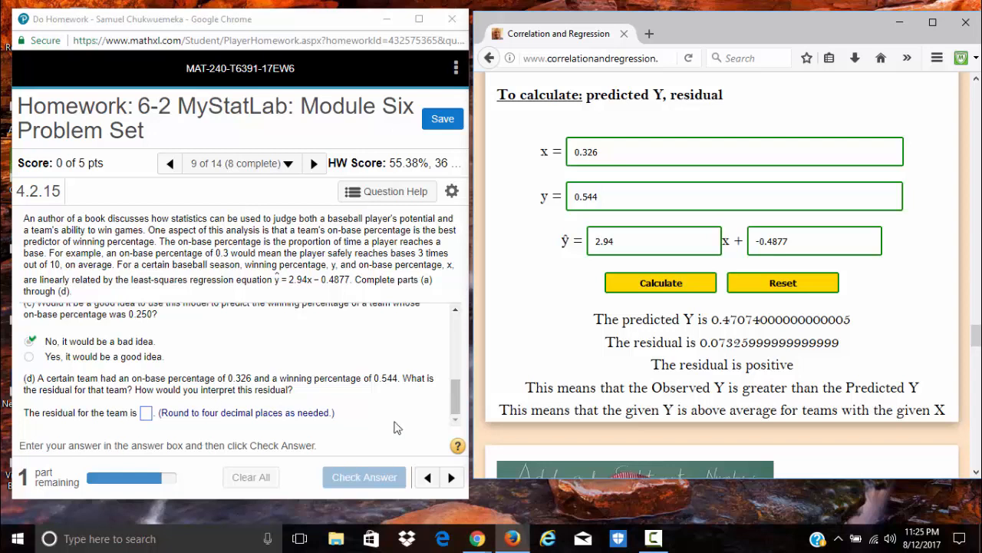
# Step: Answer part (d) with a team residual of 0.0733, check it and continue to the interpretation question
pyautogui.click(146, 413)
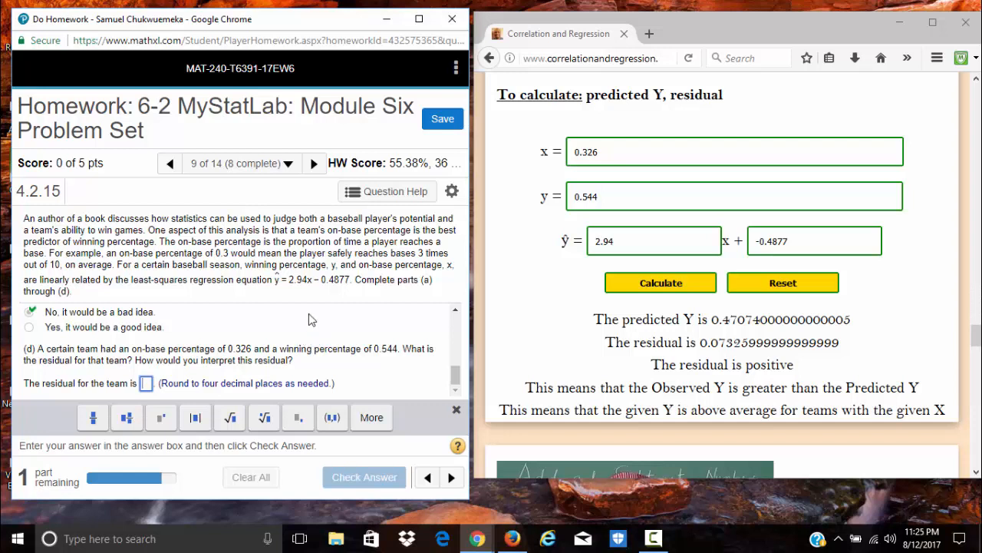
pyautogui.write('0.')
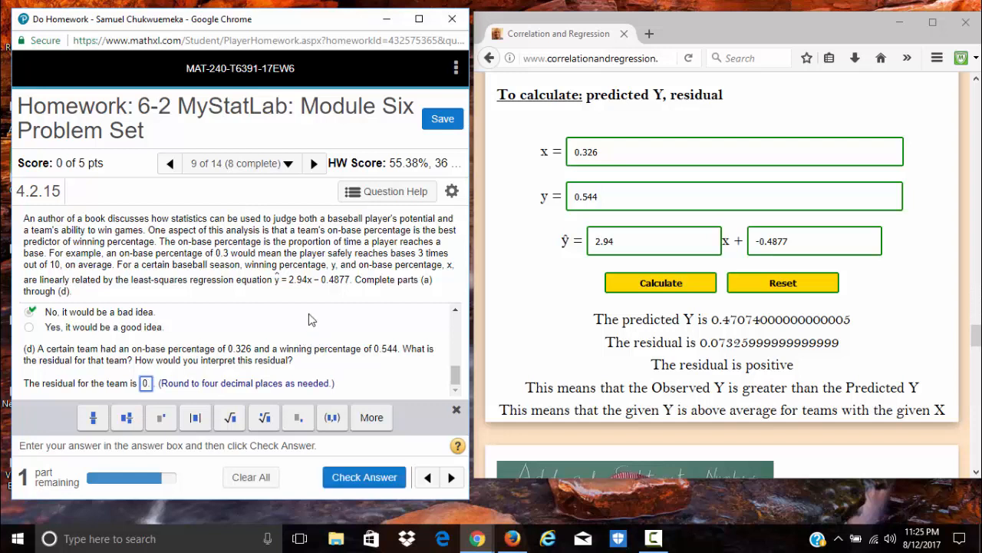
pyautogui.write('07')
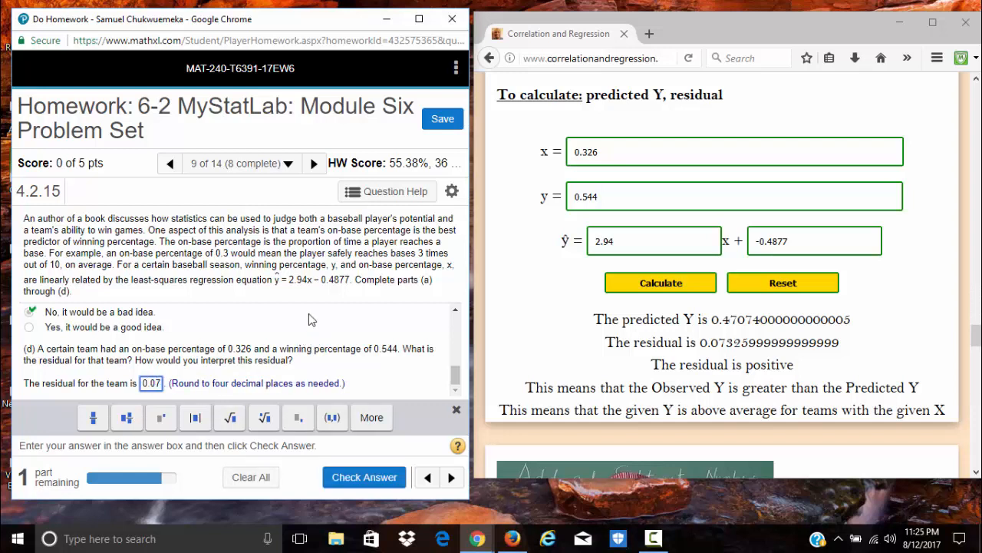
pyautogui.write('3')
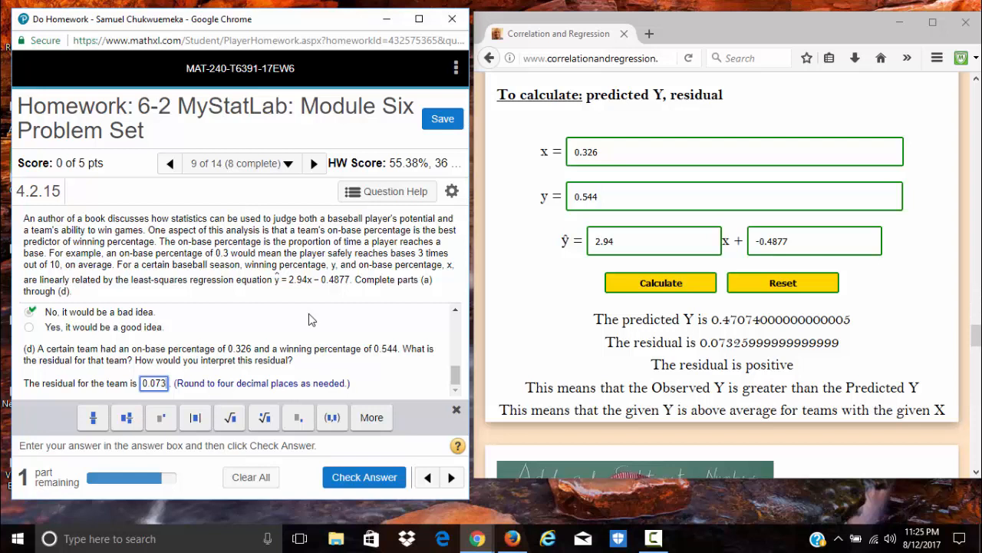
pyautogui.write('3')
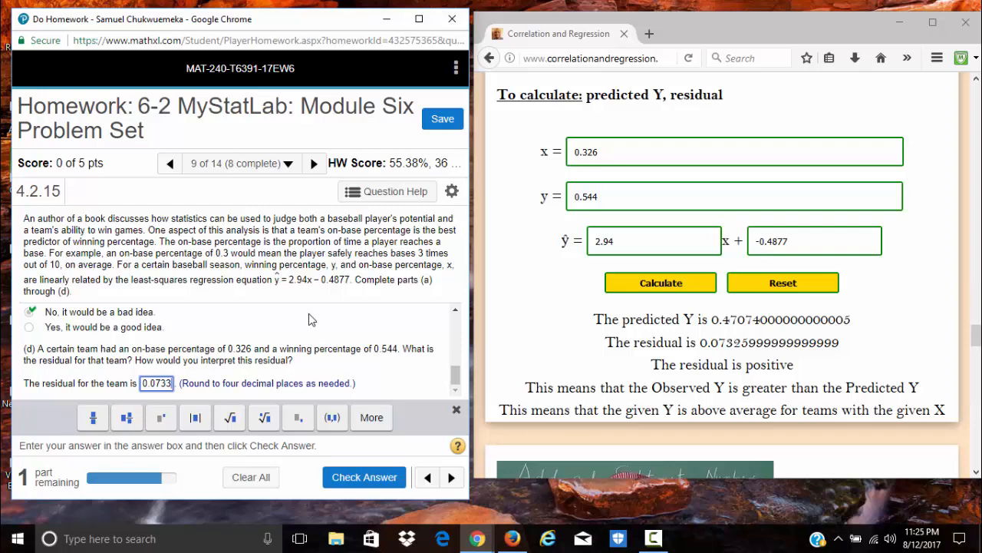
pyautogui.press('Return')
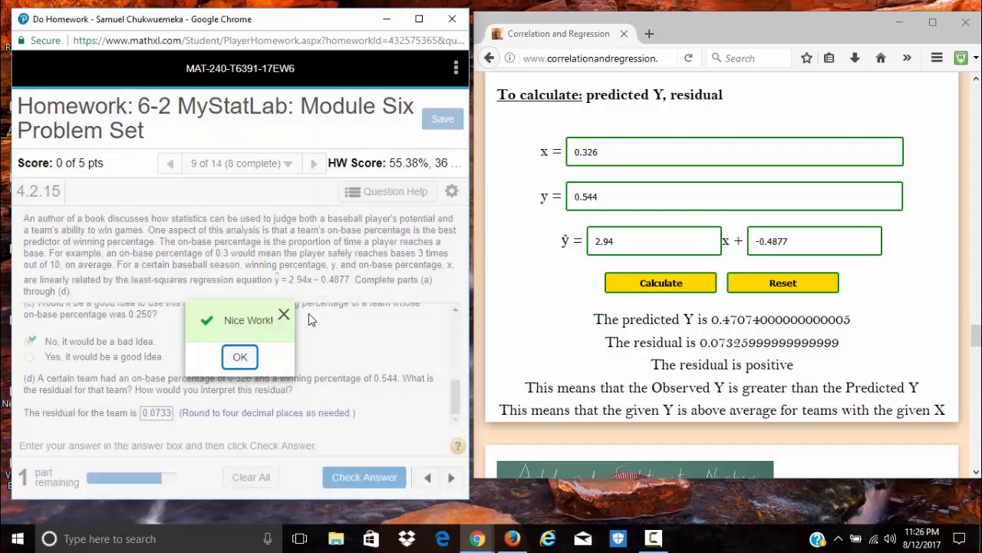
pyautogui.press('Return')
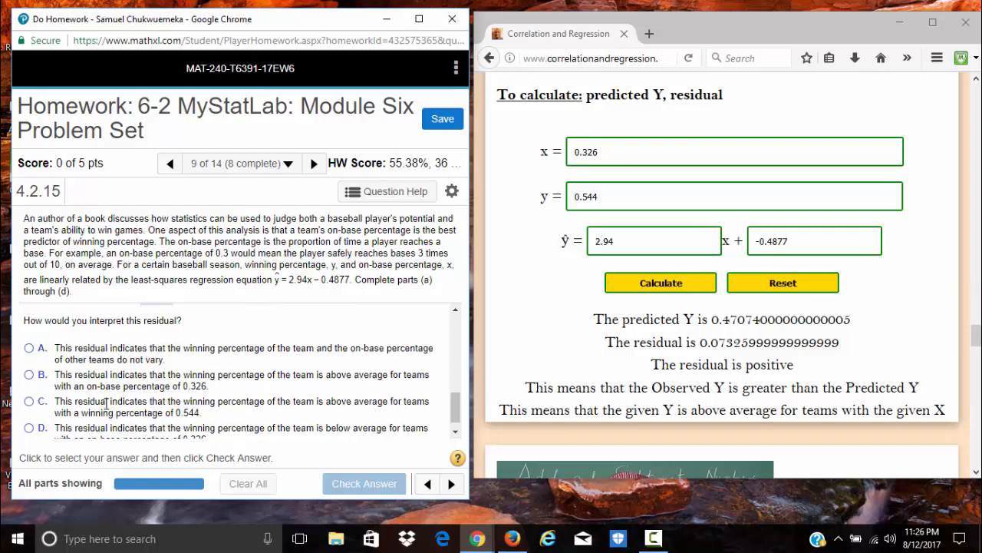
# Step: Answer the residual interpretation with option B, above average for teams with an on-base percentage of 0.326, submit it and move to question 10
pyautogui.scroll(-1, 106, 404)
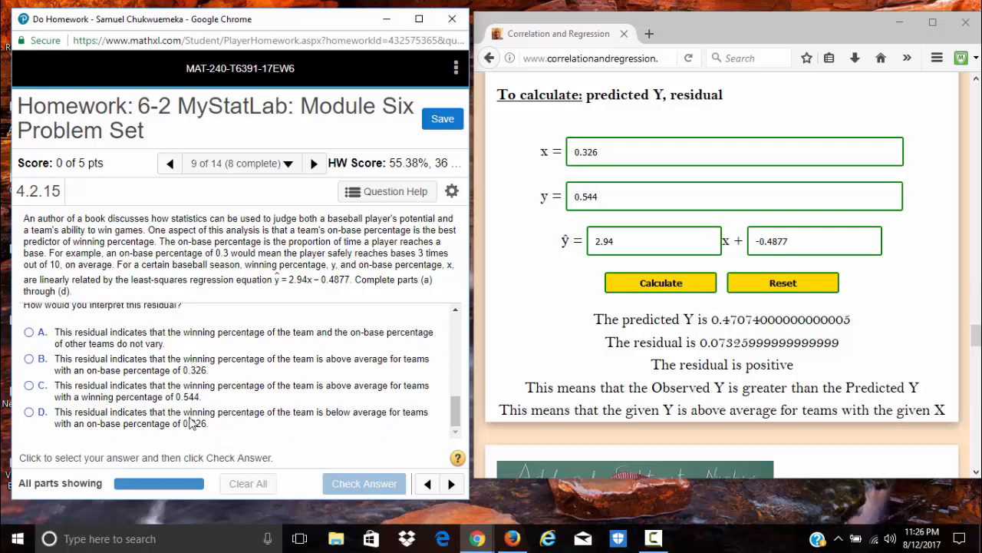
pyautogui.click(30, 359)
pyautogui.press('Return')
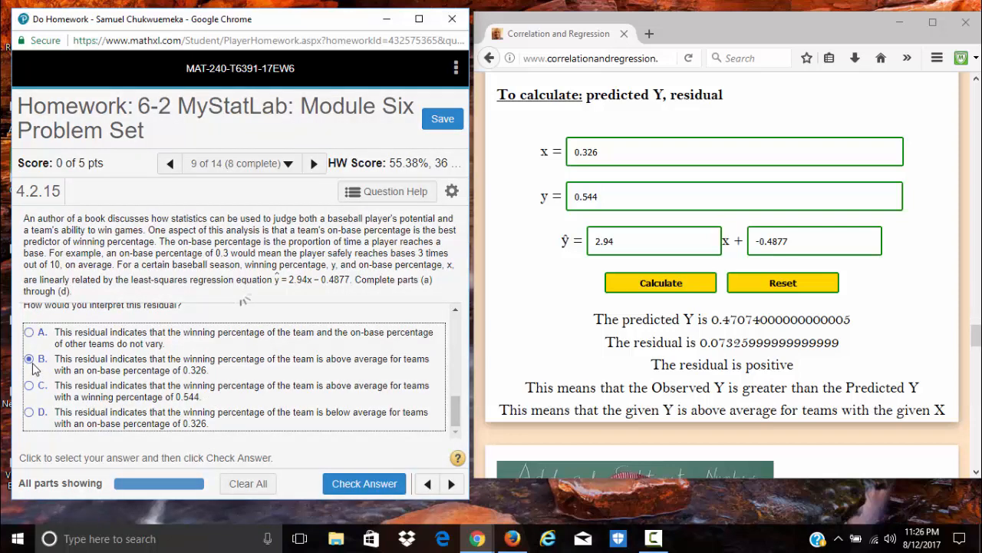
pyautogui.press('Return')
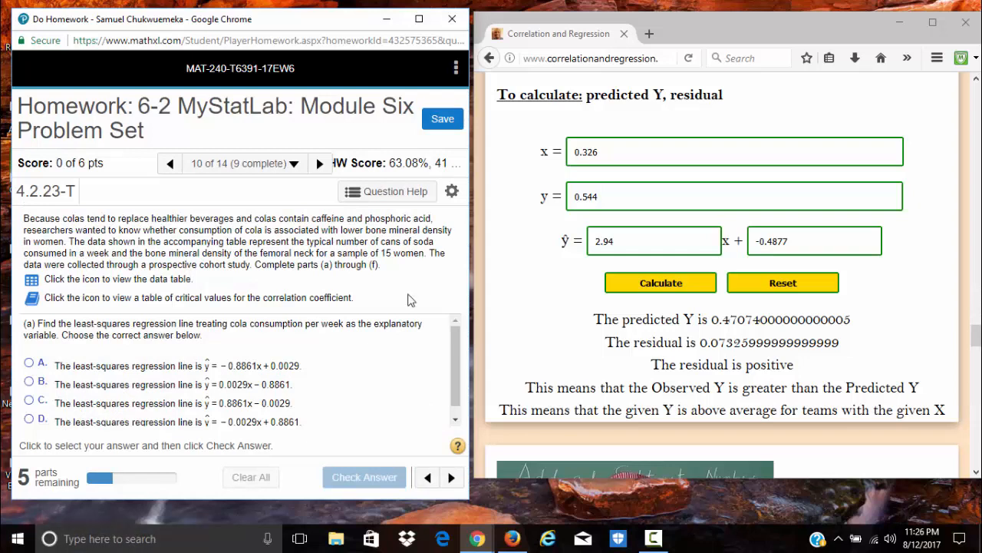
# Step: Open question 10's cola and bone mineral density data table and show it beside the Firefox calculator window
pyautogui.click(899, 22)
pyautogui.click(418, 18)
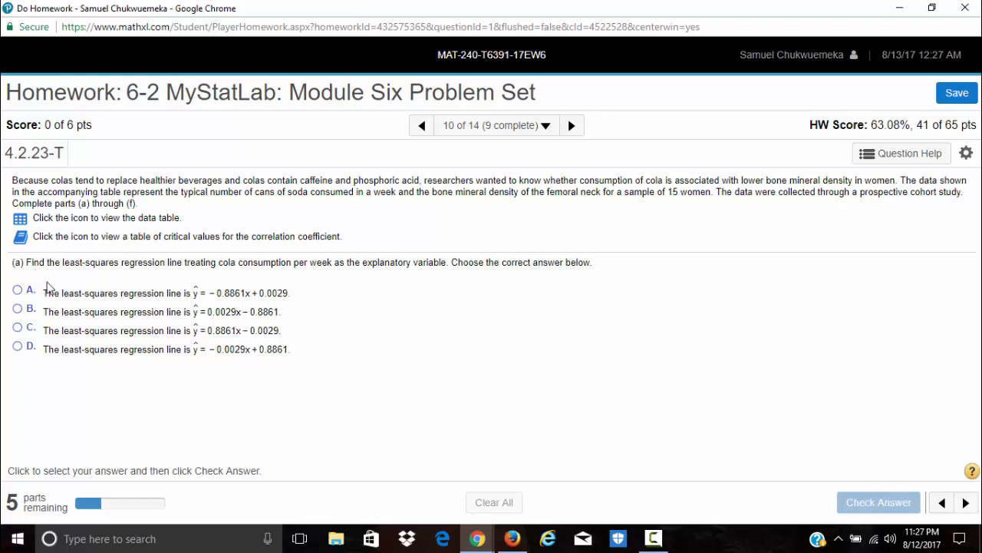
pyautogui.click(20, 220)
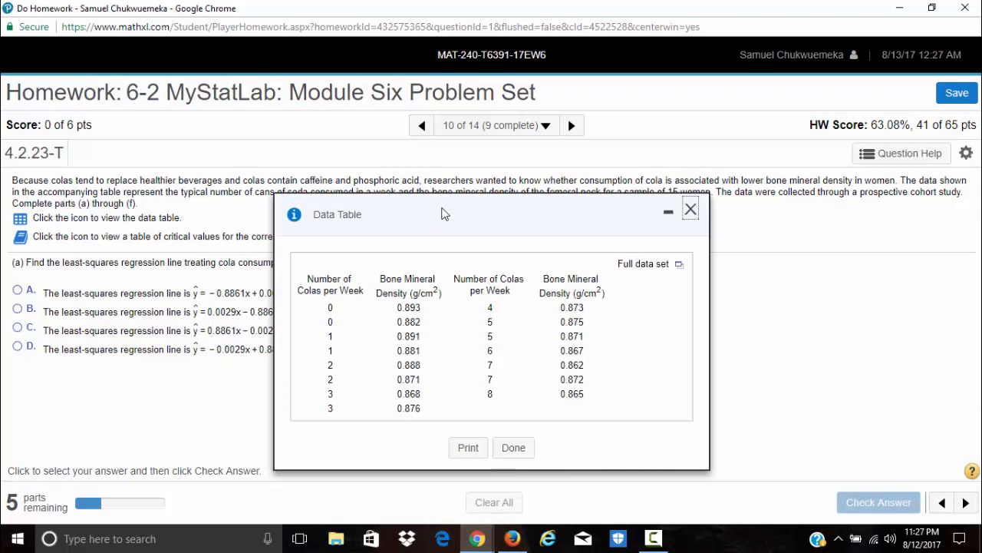
pyautogui.click(931, 7)
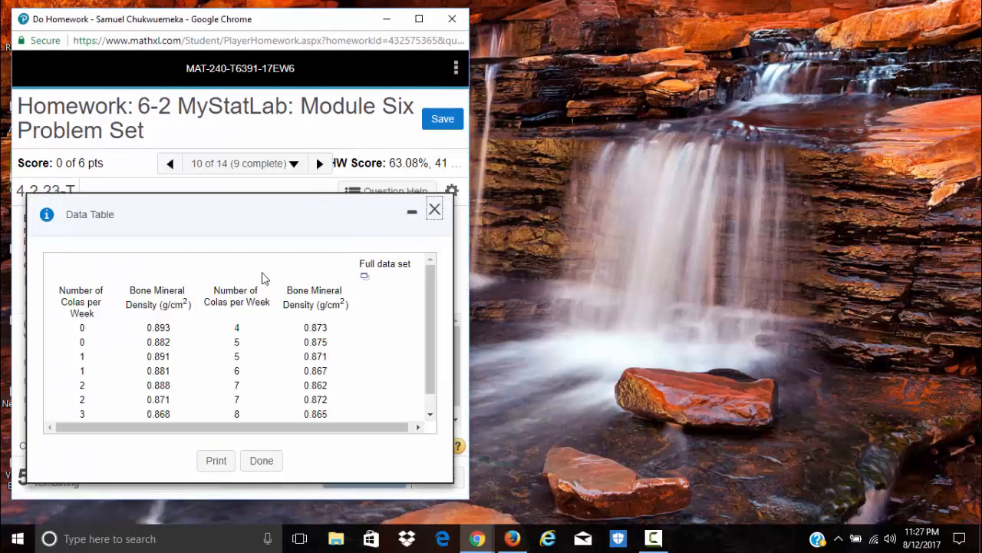
pyautogui.scroll(-1, 245, 276)
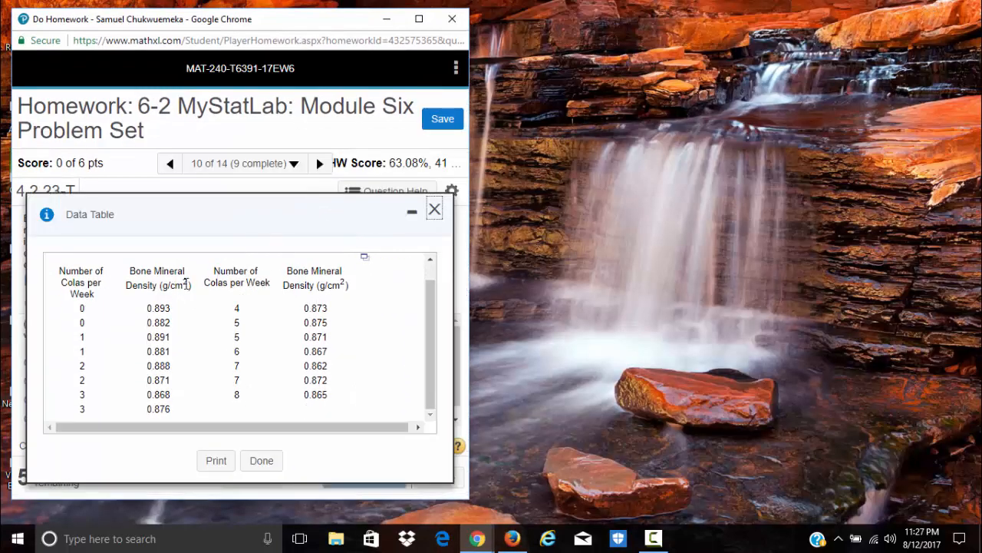
pyautogui.click(513, 538)
# Step: Clear the old data from the 1st Formula for Calculating Correlation Coefficient calculator and return to its dataset fields
pyautogui.scroll(3, 756, 312)
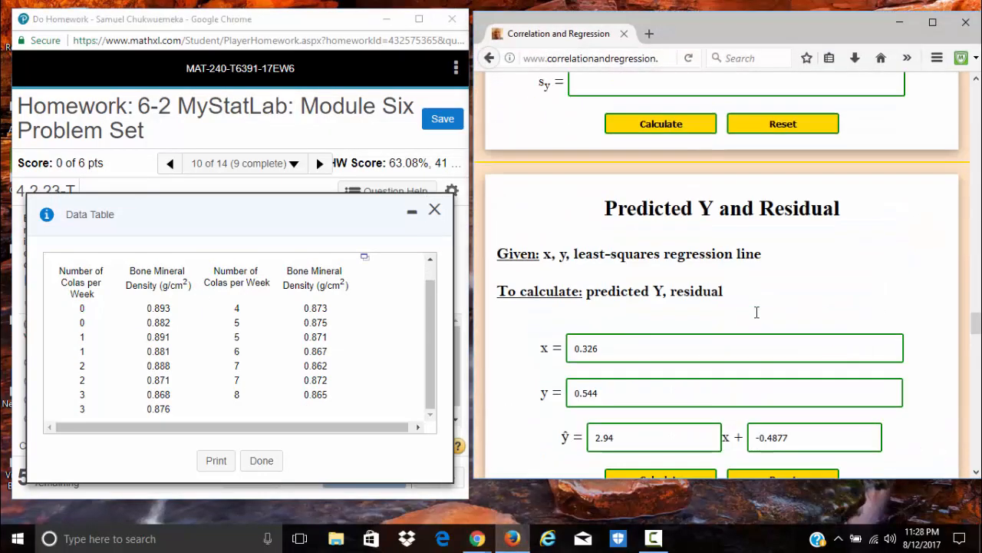
pyautogui.scroll(15, 756, 312)
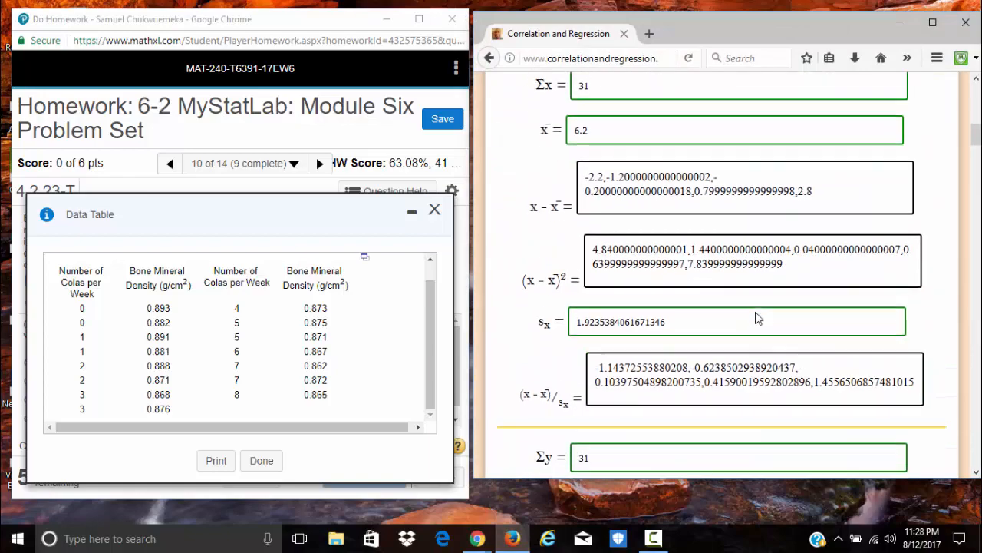
pyautogui.scroll(10, 757, 318)
pyautogui.scroll(-6, 757, 318)
pyautogui.scroll(4, 756, 316)
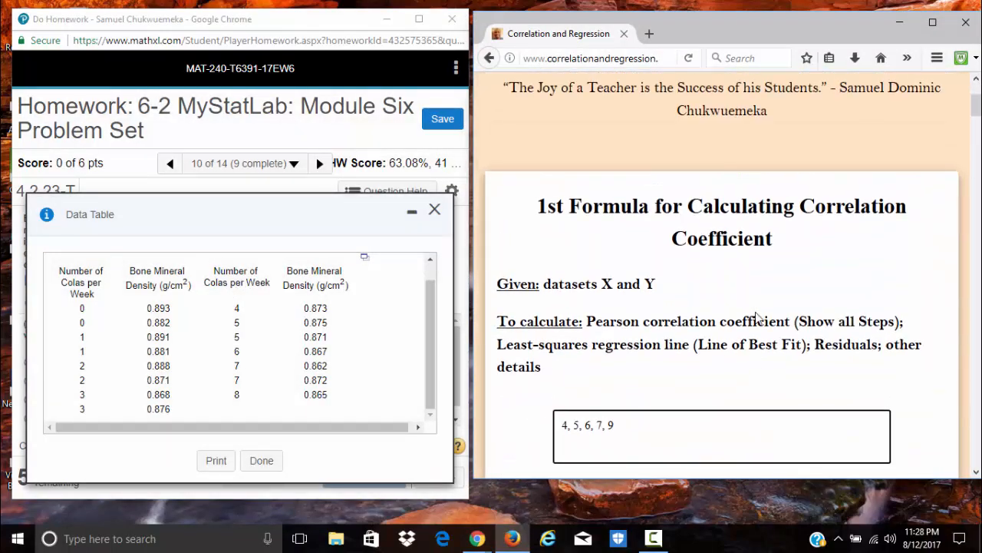
pyautogui.scroll(-20, 756, 318)
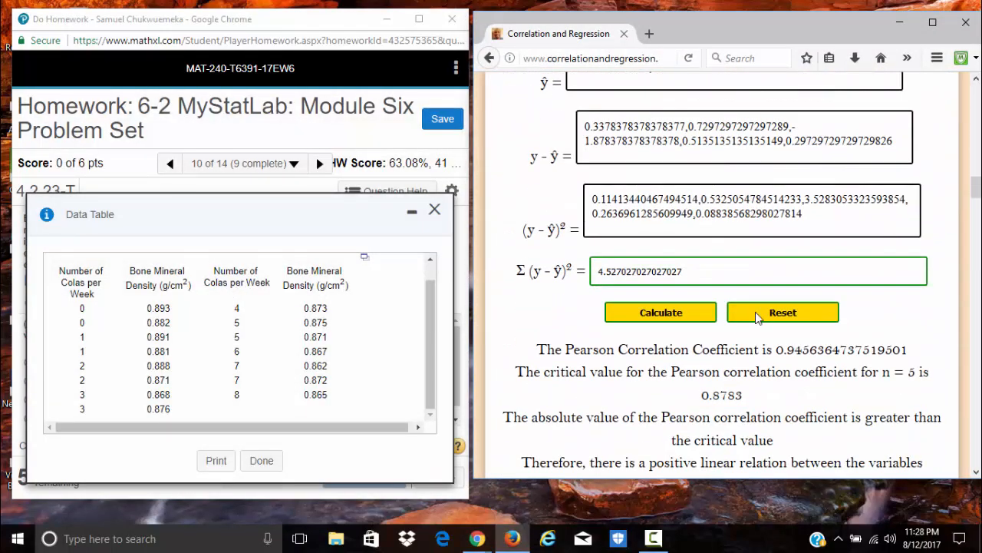
pyautogui.click(757, 315)
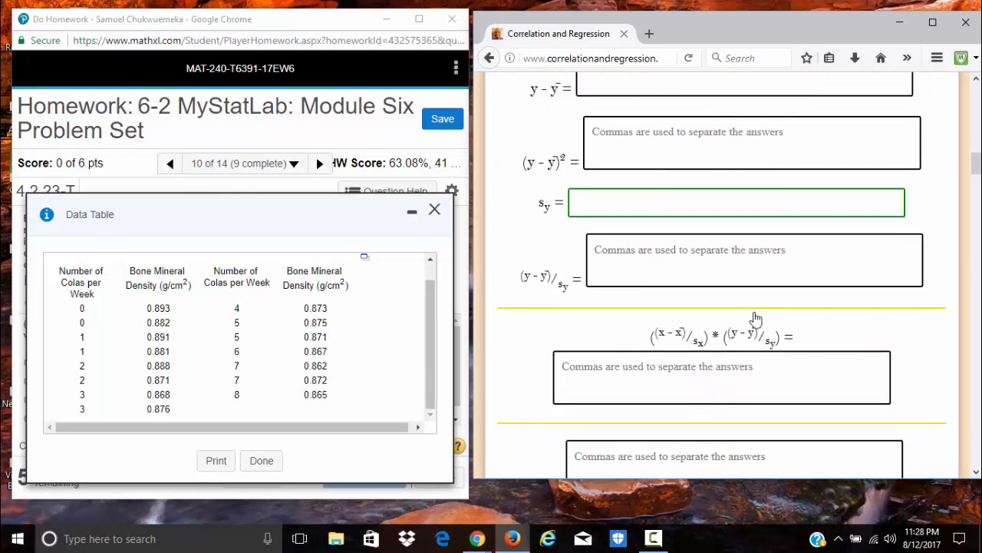
pyautogui.scroll(12, 756, 318)
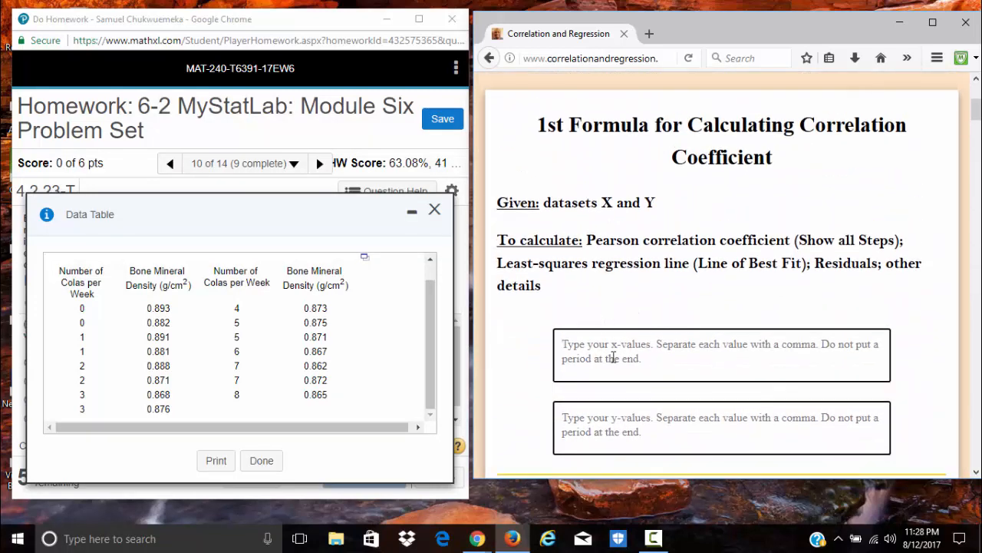
# Step: Enter the weekly cola counts as x-values: 0, 0, 1, 1, 2, 2, 3, 3, 4, 5, 5, 6, 7, 7, 8
pyautogui.click(613, 357)
pyautogui.write('0, 0')
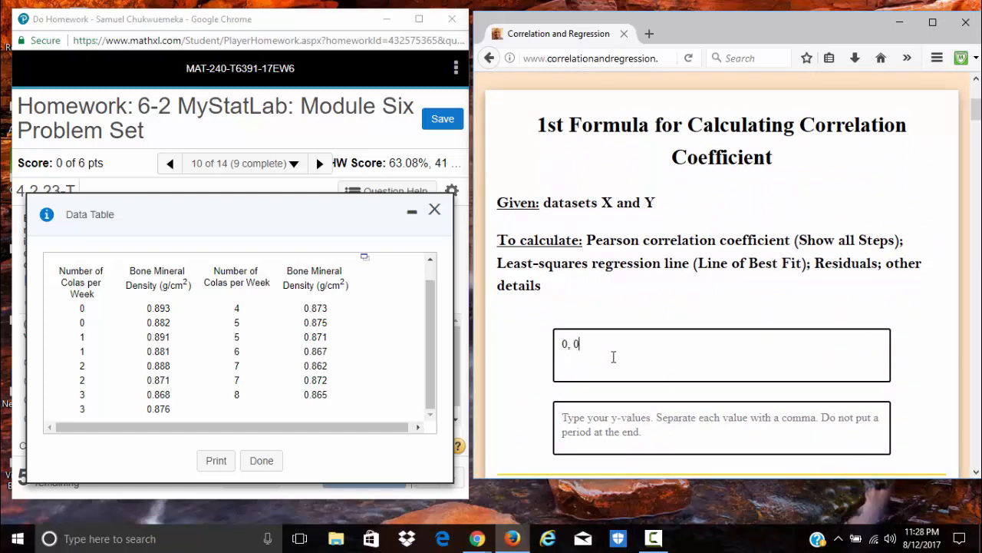
pyautogui.write(', 1, 1, 2, 2, 3, 3,')
pyautogui.write('4, 5, ,')
pyautogui.press('BackSpace')
pyautogui.write('5, ')
pyautogui.write('6, ')
pyautogui.write('7, ')
pyautogui.write('7')
pyautogui.write(',')
pyautogui.write(', 8')
# Step: Enter the bone density y-values: 0.893, 0.882, 0.891, .881, 0.888, 0.871, 0.868, 0.876, 0.873, 0.875, 0.871, 0.867, 0.862, 0.872, 0.865
pyautogui.click(632, 423)
pyautogui.write('0.')
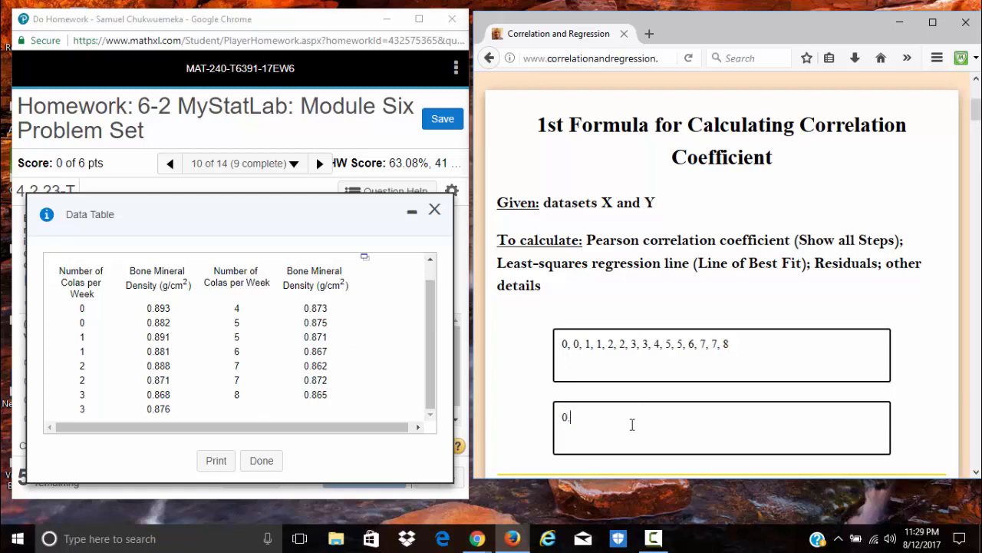
pyautogui.write('893, 0.882, 0.891, .881, 0.888')
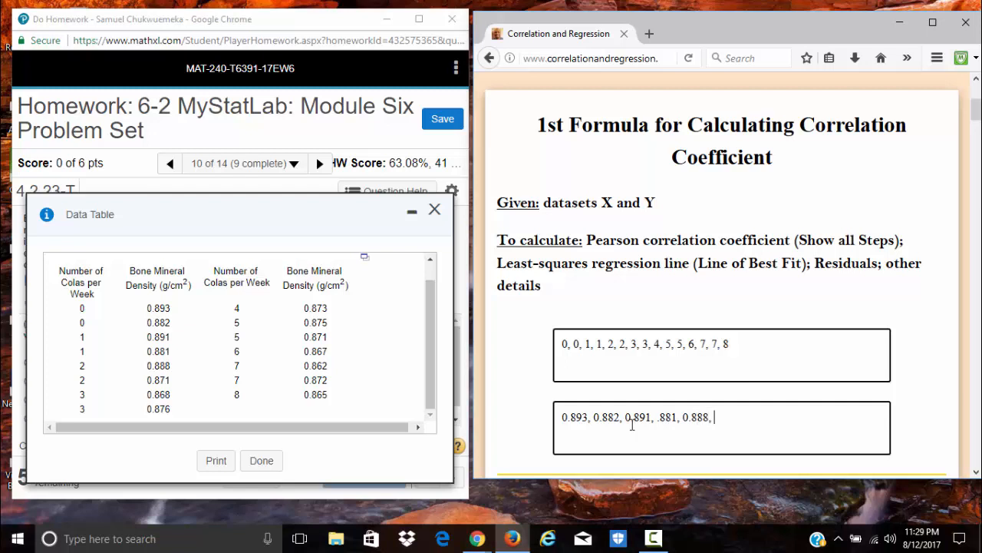
pyautogui.write(', 0.871, 0.868, 0.876')
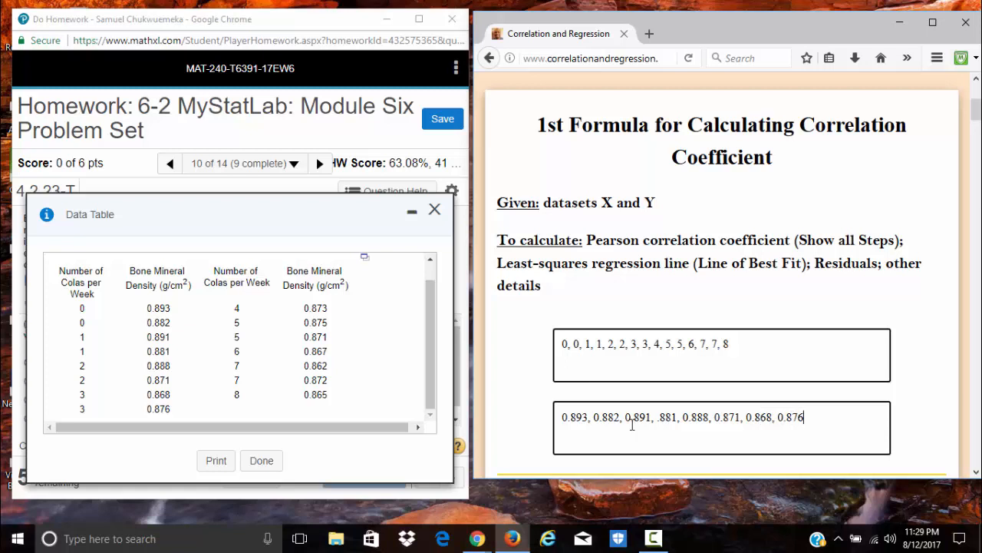
pyautogui.write(',')
pyautogui.write('0.873, 0.875, 0.871')
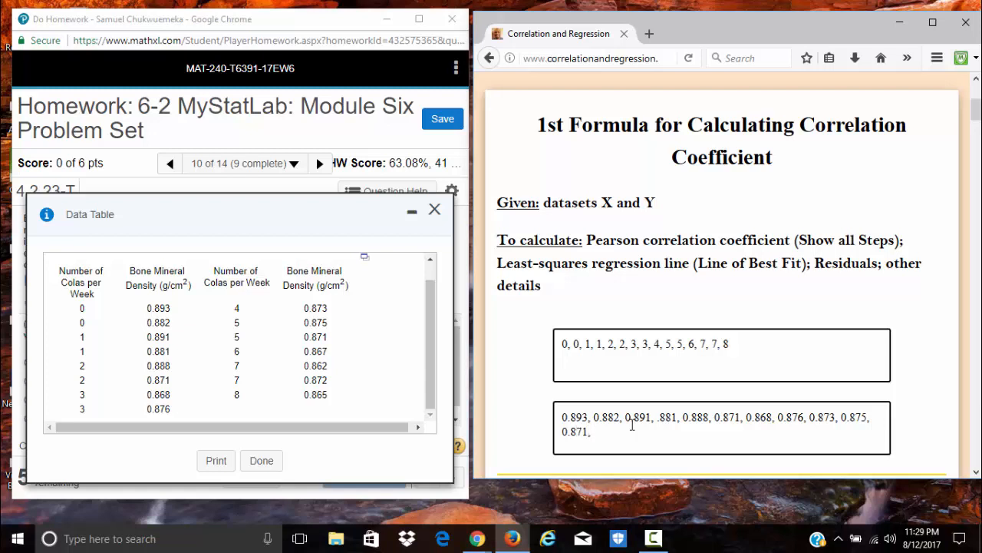
pyautogui.write(', 0.867, 0.862, 0.872,')
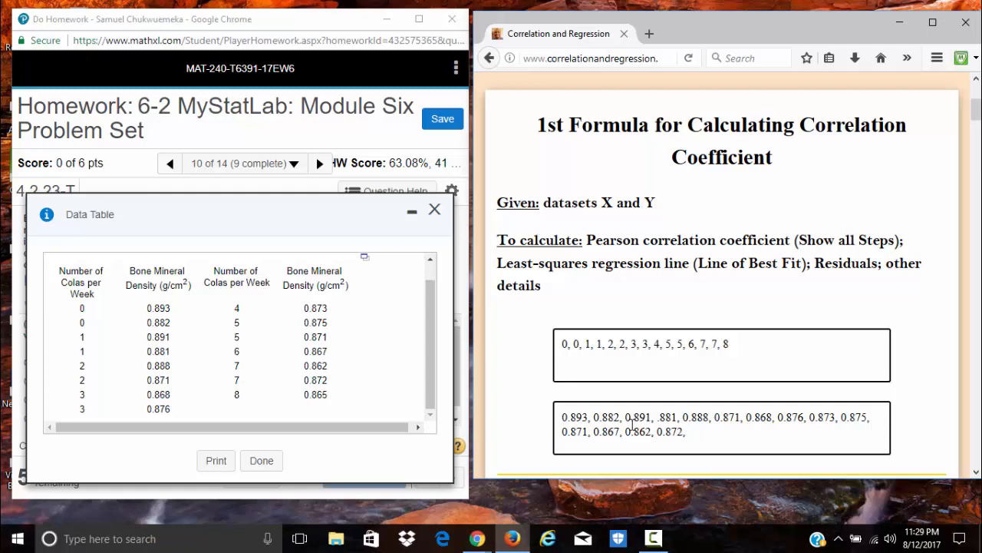
pyautogui.write(' 0.865')
# Step: Add the missing leading zero to the fourth y-value so it reads 0.881
pyautogui.press('Right')
pyautogui.press('Right')
pyautogui.press('Right')
pyautogui.write('0')
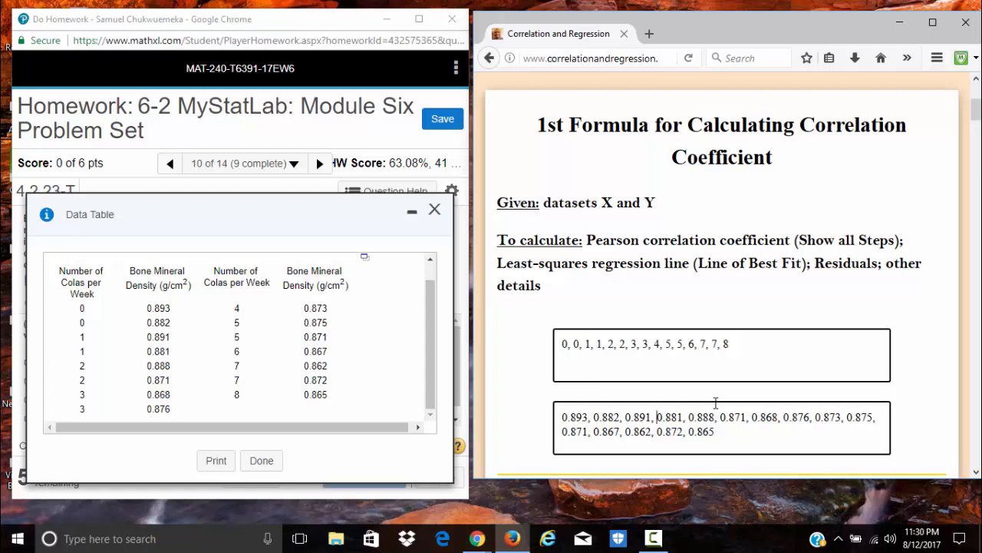
# Step: Proofread the entered y-values one by one against the bone mineral density columns of the data table
pyautogui.press('Left')
pyautogui.press('Left')
pyautogui.press('Left')
pyautogui.press('Left')
pyautogui.press('Left')
pyautogui.press('Left')
pyautogui.press('Left')
pyautogui.press('Right')
pyautogui.press('Right')
pyautogui.press('Right')
pyautogui.press('Right')
pyautogui.press('Right')
pyautogui.press('Right')
pyautogui.press('Right')
pyautogui.press('Right')
pyautogui.press('Right')
pyautogui.press('Right')
pyautogui.press('Right')
pyautogui.press('Right')
pyautogui.press('Right')
pyautogui.press('Right')
pyautogui.press('Right')
pyautogui.press('Right')
pyautogui.press('Right')
pyautogui.press('Right')
pyautogui.press('Right')
pyautogui.press('Right')
pyautogui.press('Right')
pyautogui.press('Right')
pyautogui.press('Right')
pyautogui.press('Right')
pyautogui.press('Right')
pyautogui.press('Right')
pyautogui.press('Right')
pyautogui.press('Right')
pyautogui.press('Right')
pyautogui.press('Right')
pyautogui.press('Right')
pyautogui.press('Right')
pyautogui.press('Right')
pyautogui.press('Right')
pyautogui.press('Right')
pyautogui.press('Right')
pyautogui.press('Right')
pyautogui.press('Right')
pyautogui.press('Right')
pyautogui.press('Right')
pyautogui.scroll(-15, 632, 208)
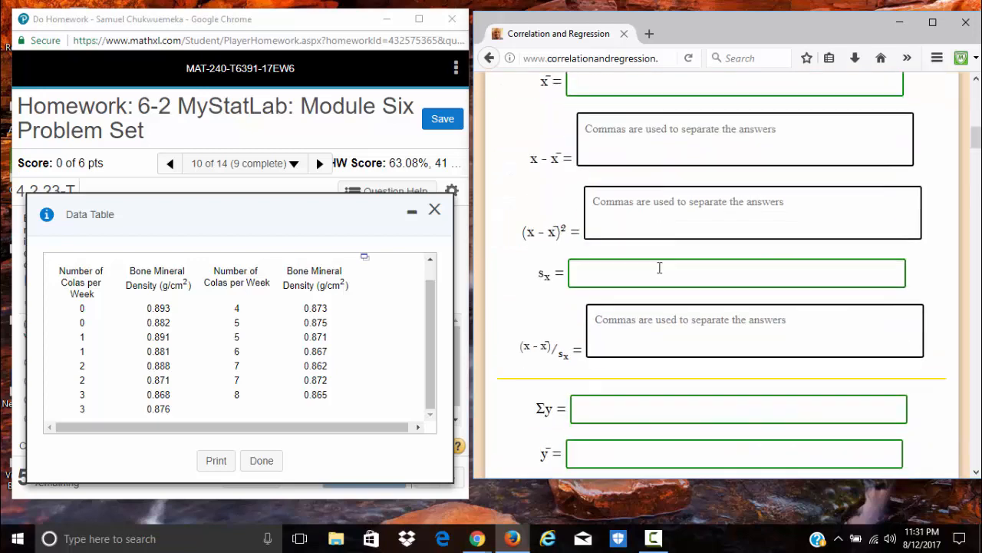
# Step: Calculate the correlation coefficient and least-squares regression line for the entered cola and bone density data
pyautogui.scroll(-3, 642, 276)
pyautogui.scroll(3, 621, 237)
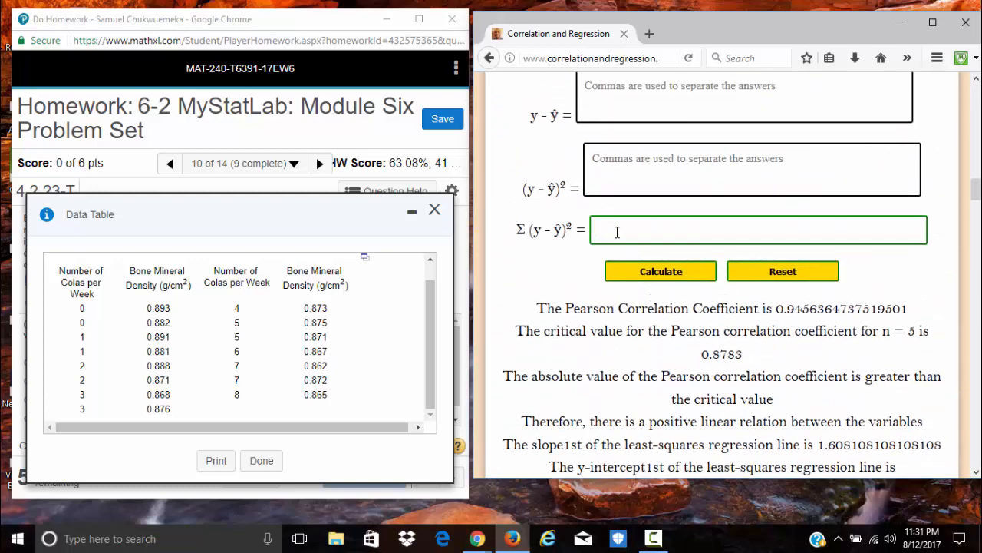
pyautogui.click(631, 276)
pyautogui.scroll(-3, 634, 280)
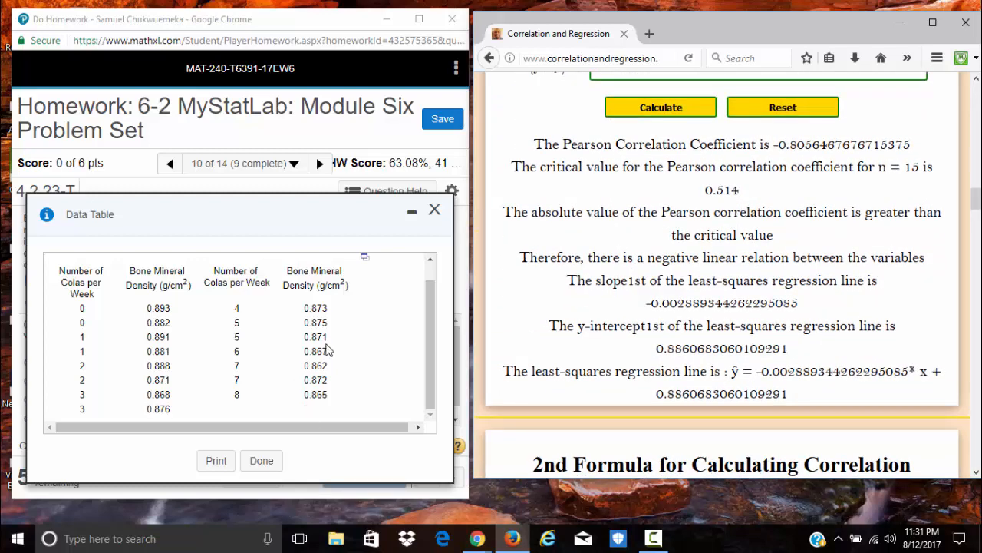
# Step: Close the data table, choose option D, ŷ = −0.0029x + 0.8861, for part (a), and check the answer
pyautogui.click(436, 212)
pyautogui.scroll(-1, 310, 372)
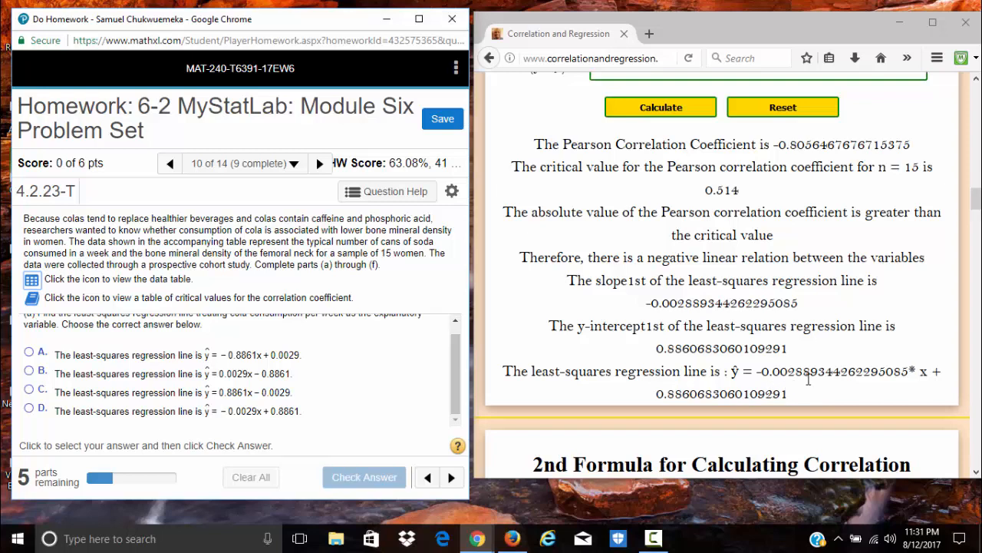
pyautogui.scroll(1, 298, 390)
pyautogui.scroll(-1, 298, 390)
pyautogui.click(29, 408)
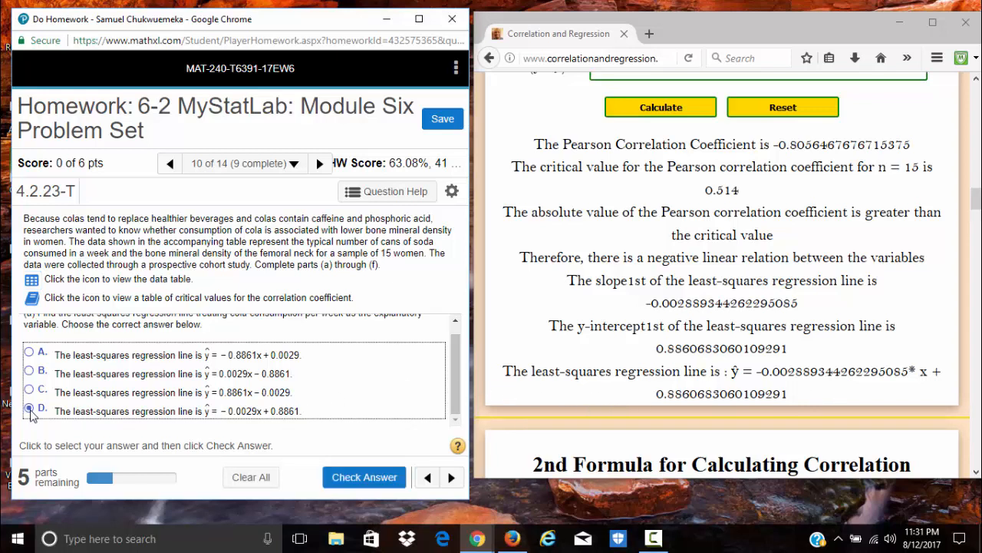
pyautogui.press('Return')
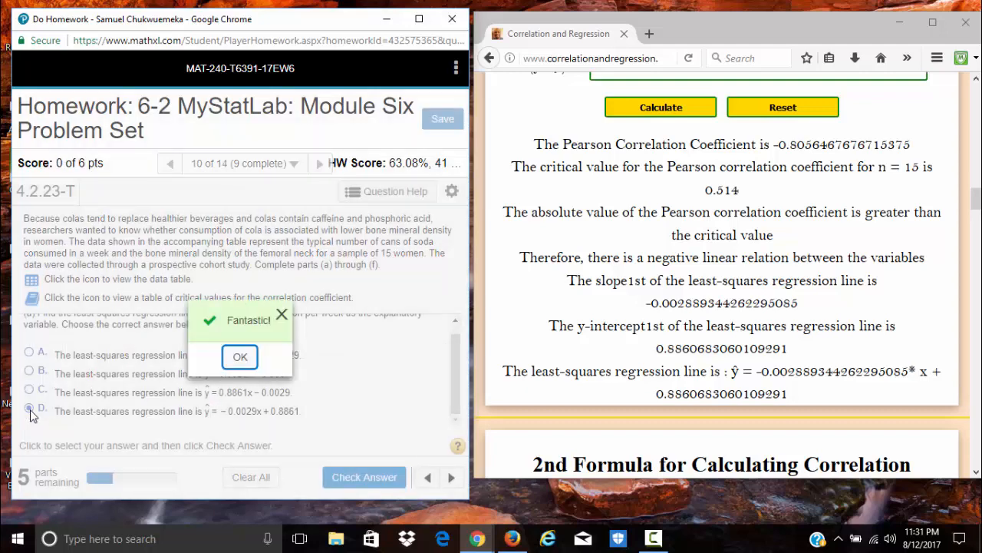
pyautogui.press('Return')
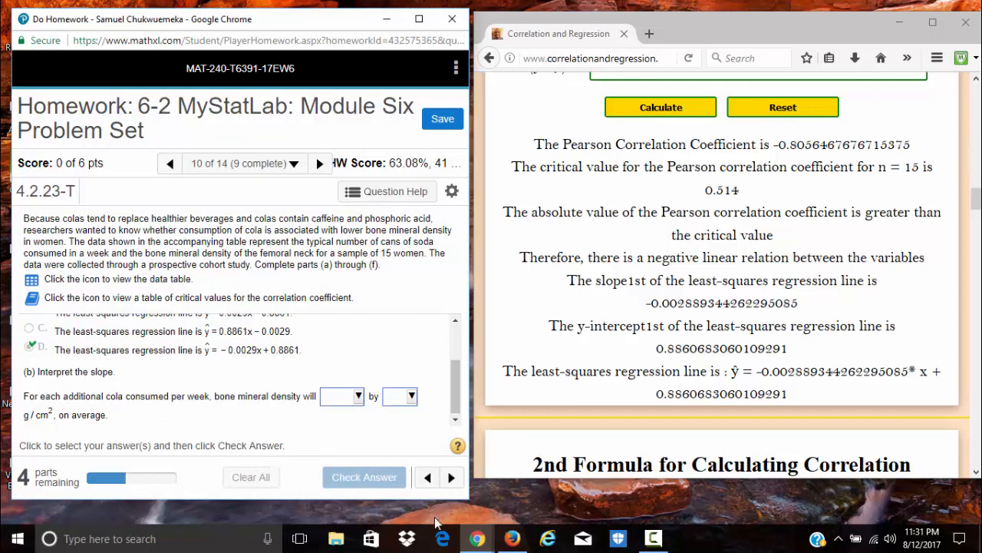
# Step: Complete the slope interpretation in part (b) with "decrease" and 0.0029, and check the answer
pyautogui.click(414, 19)
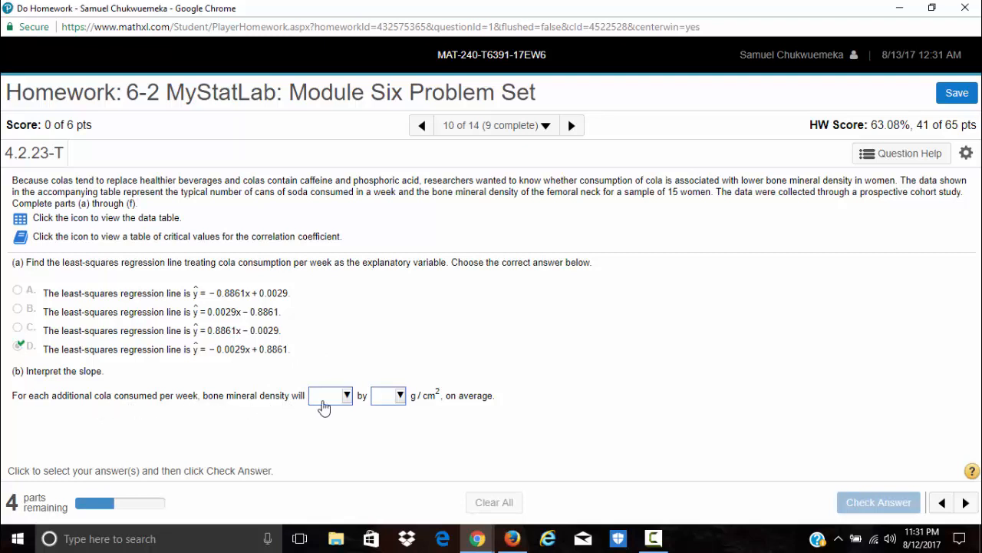
pyautogui.click(341, 399)
pyautogui.click(342, 431)
pyautogui.click(389, 406)
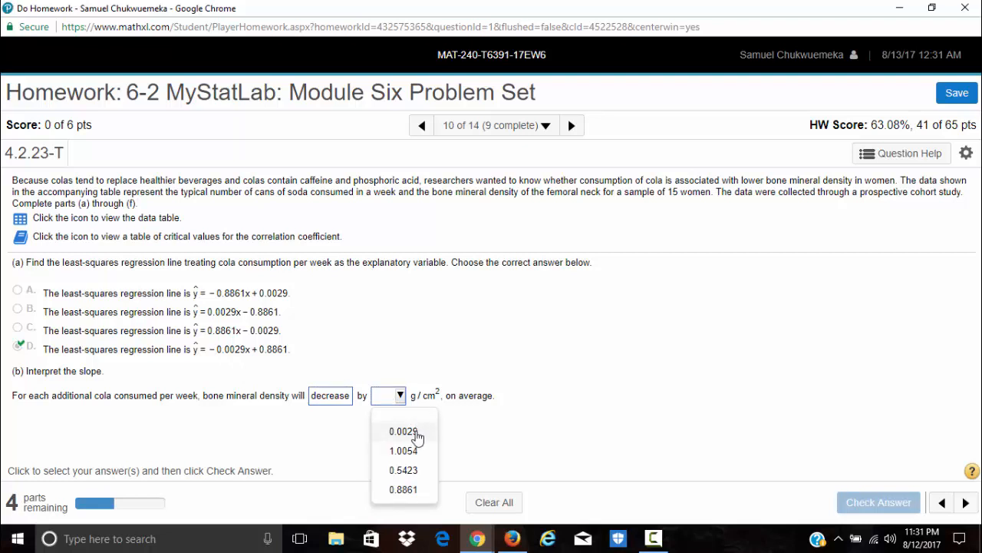
pyautogui.click(403, 431)
pyautogui.press('Return')
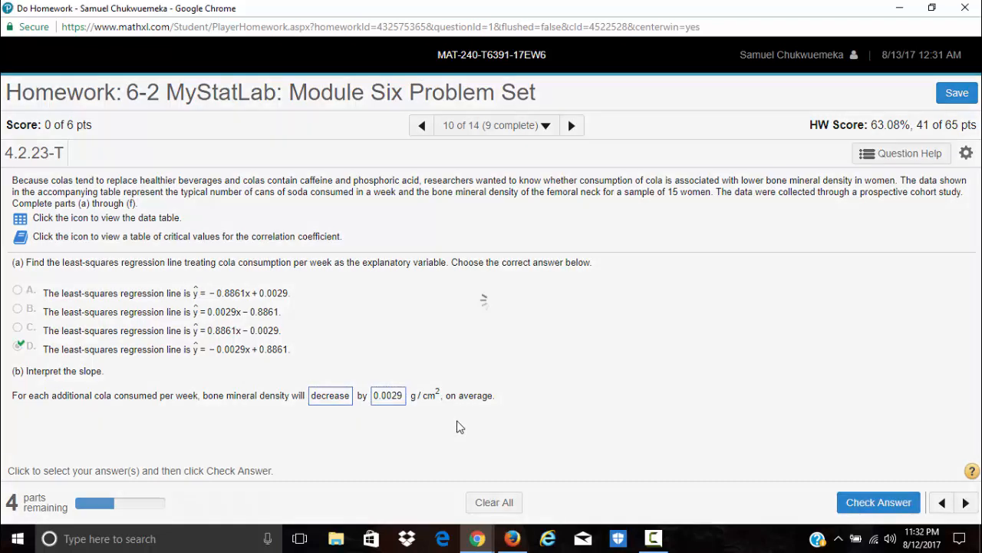
pyautogui.press('Return')
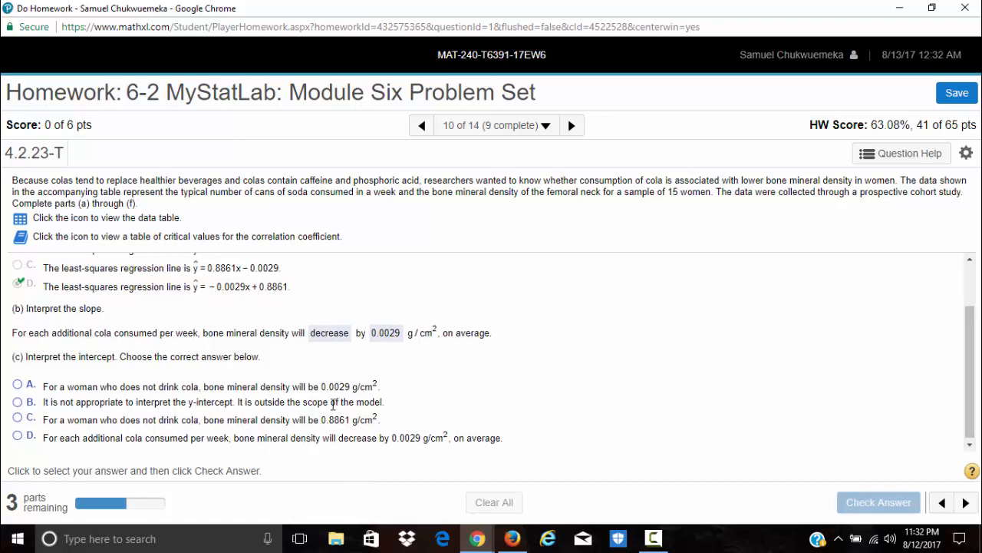
# Step: Choose option C, a bone mineral density of 0.8861 g/cm² for a woman who drinks no cola, in part (c) and check it
pyautogui.scroll(1, 335, 405)
pyautogui.scroll(-1, 334, 412)
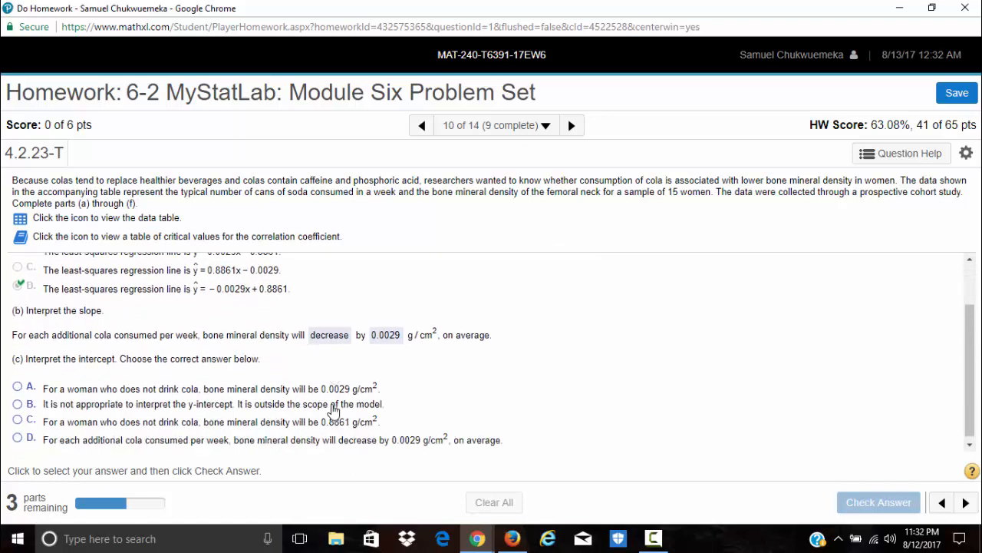
pyautogui.scroll(1, 323, 405)
pyautogui.scroll(-1, 230, 418)
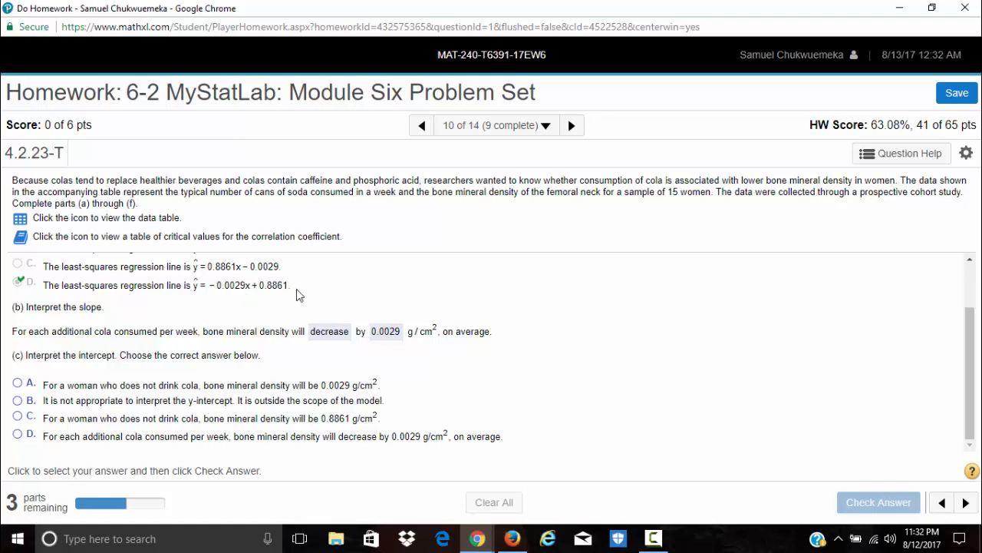
pyautogui.click(30, 418)
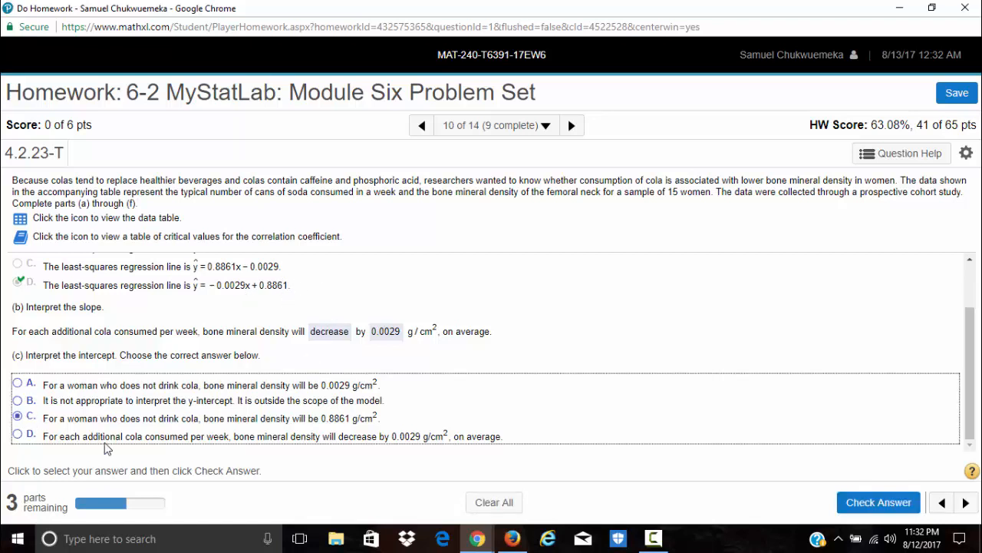
pyautogui.press('Return')
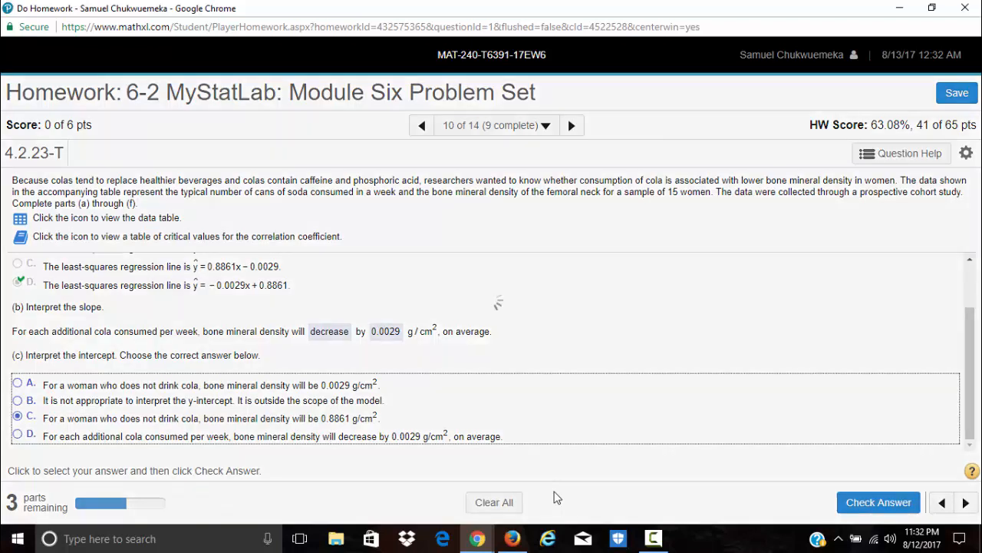
pyautogui.press('Return')
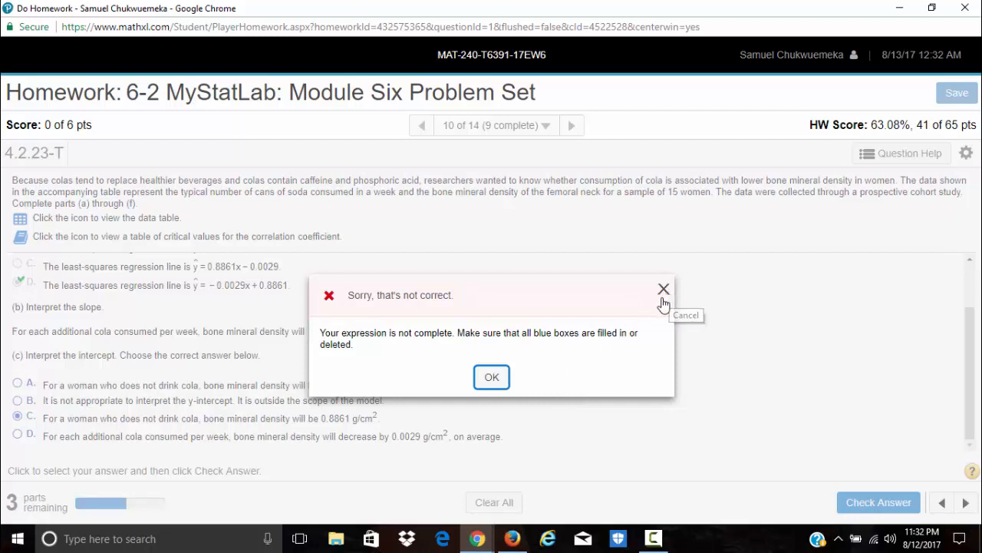
pyautogui.click(492, 377)
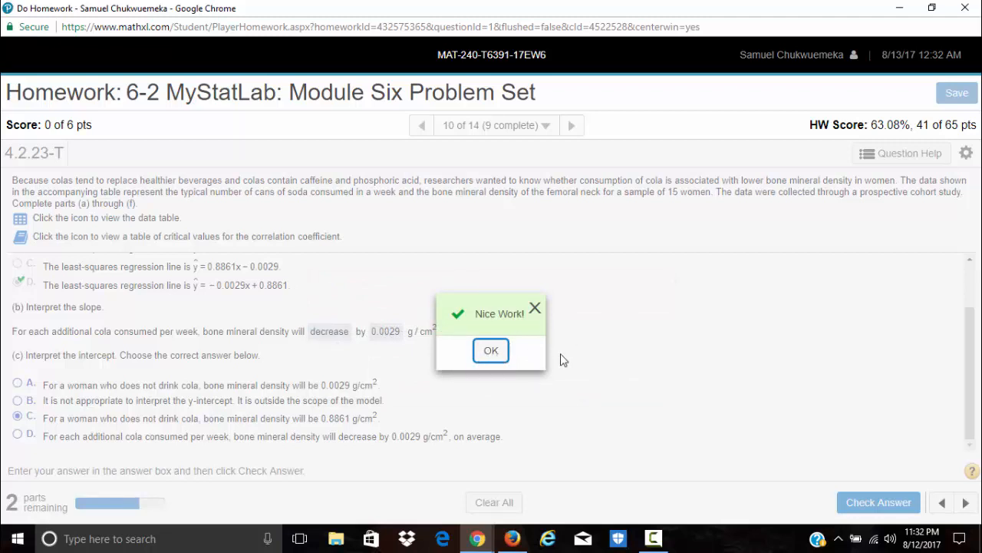
pyautogui.click(483, 353)
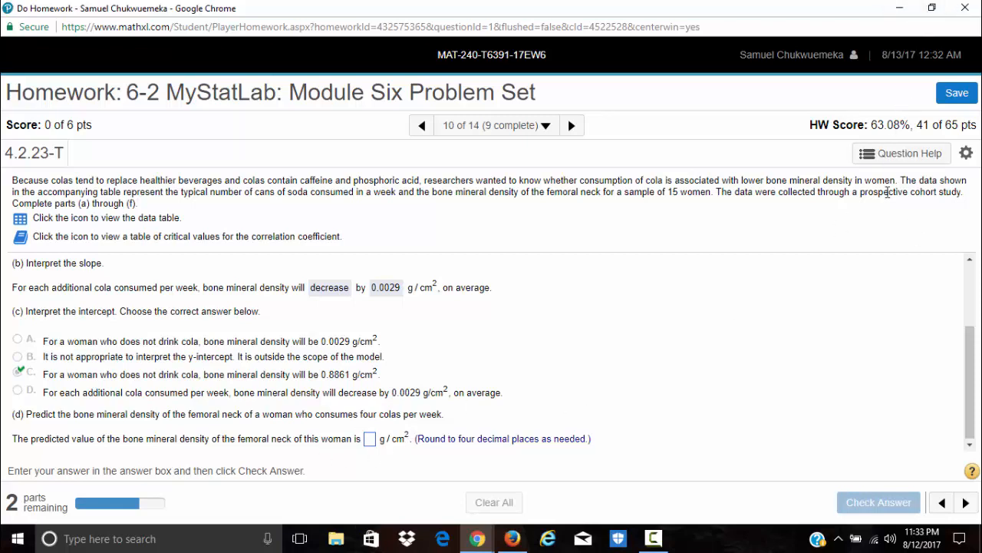
# Step: Place the homework beside the calculator and examine the regression line and the Predicted Y and Residual section for part (d)
pyautogui.click(932, 8)
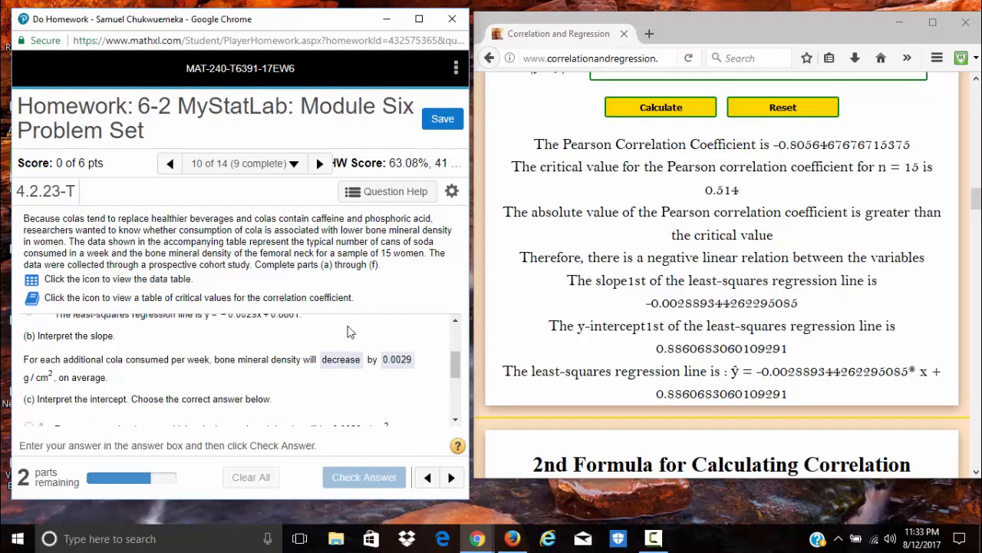
pyautogui.scroll(-4, 345, 334)
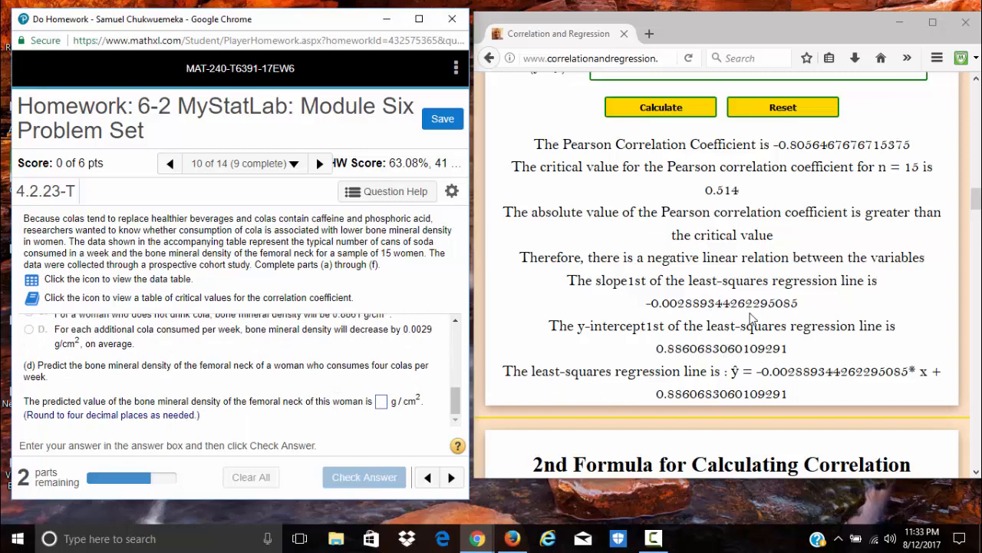
pyautogui.scroll(-15, 855, 346)
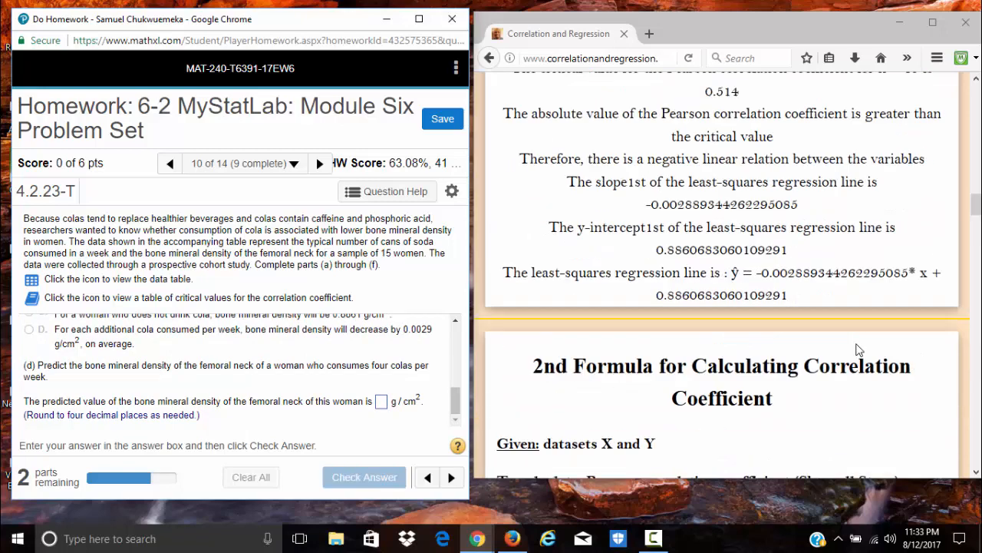
pyautogui.scroll(-5, 841, 337)
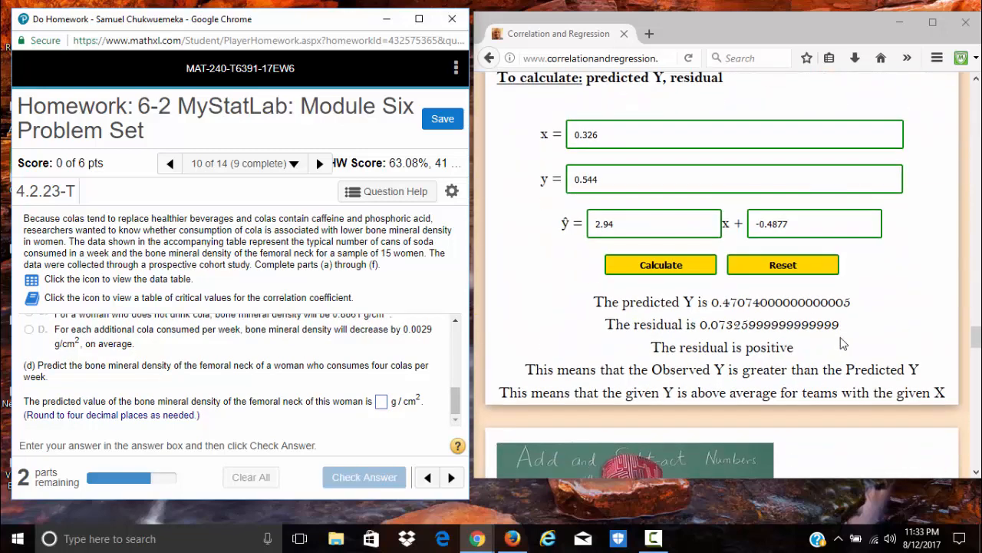
pyautogui.scroll(4, 841, 337)
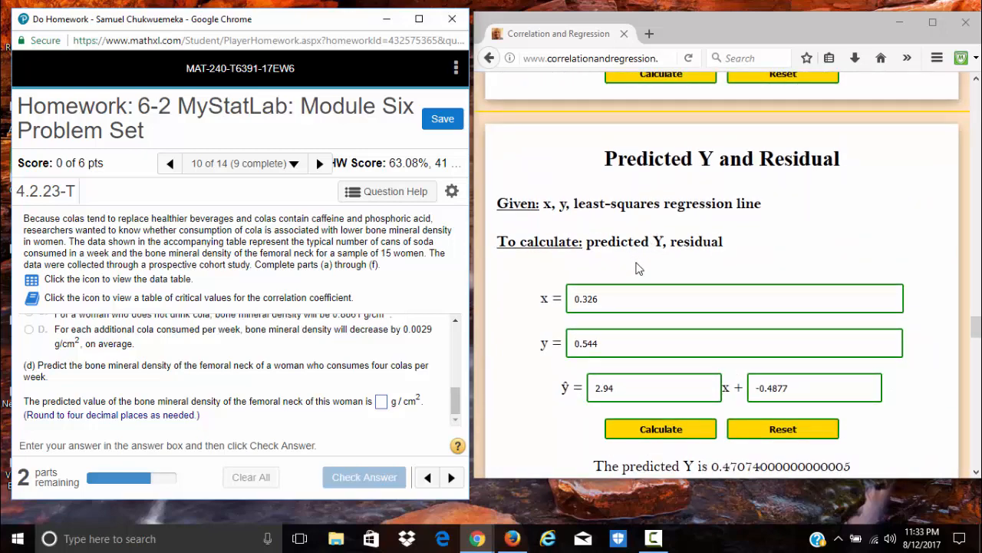
pyautogui.scroll(15, 691, 307)
pyautogui.scroll(20, 690, 308)
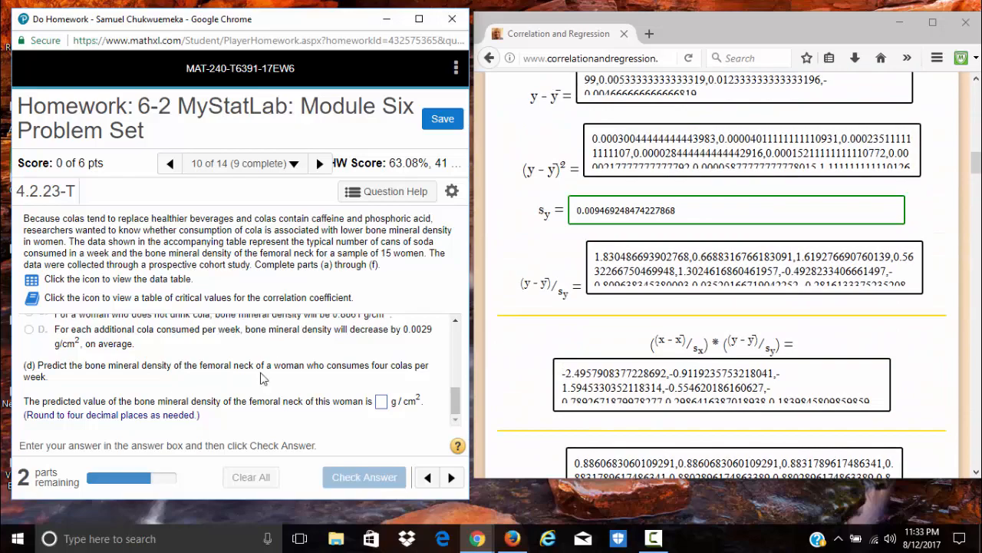
pyautogui.scroll(-5, 679, 319)
pyautogui.scroll(20, 679, 318)
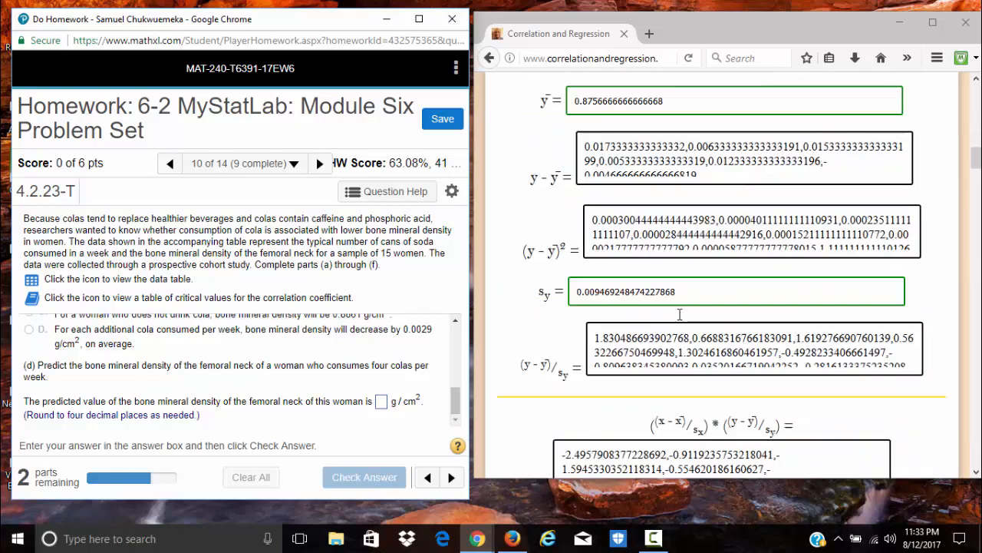
pyautogui.scroll(-20, 679, 318)
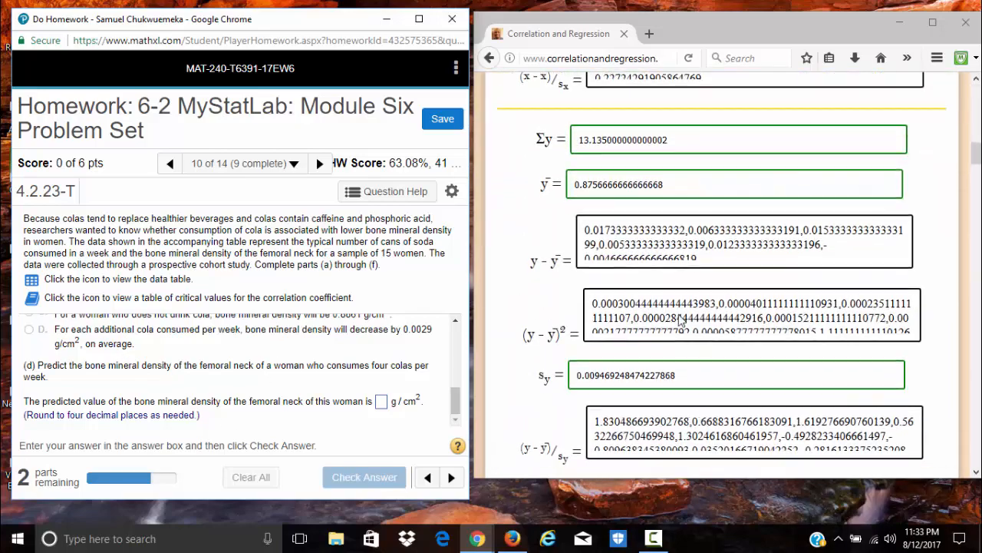
pyautogui.scroll(-4, 679, 314)
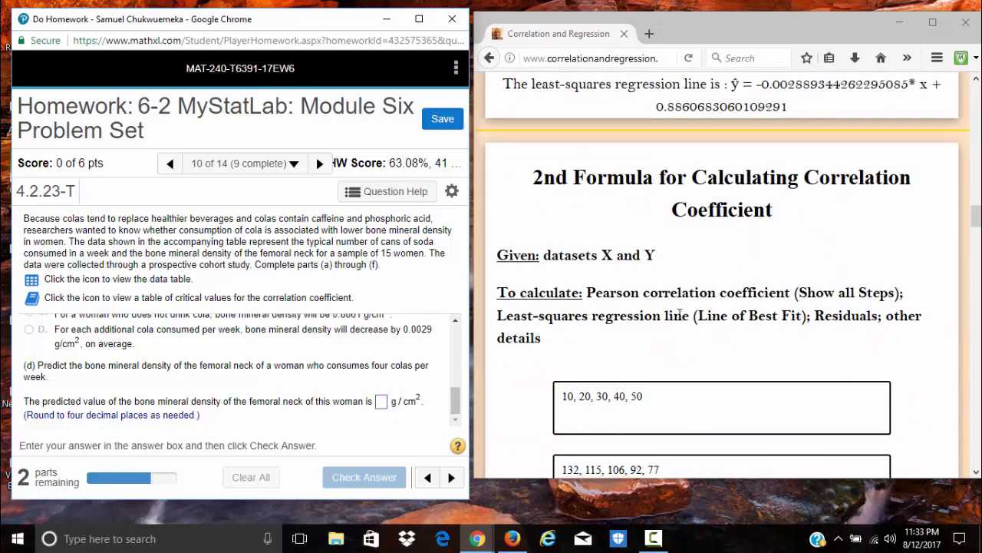
pyautogui.scroll(3, 679, 315)
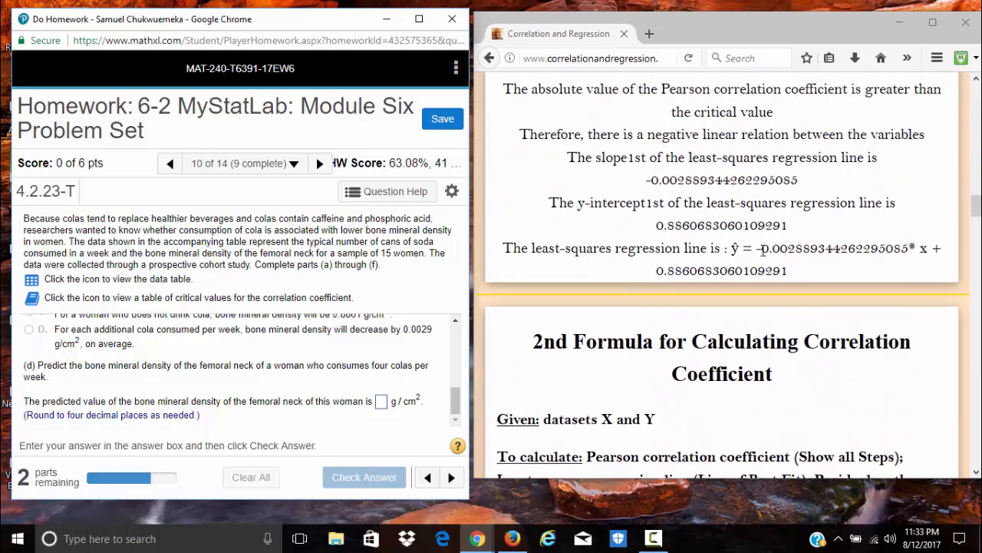
pyautogui.moveTo(758, 248); pyautogui.dragTo(903, 256)
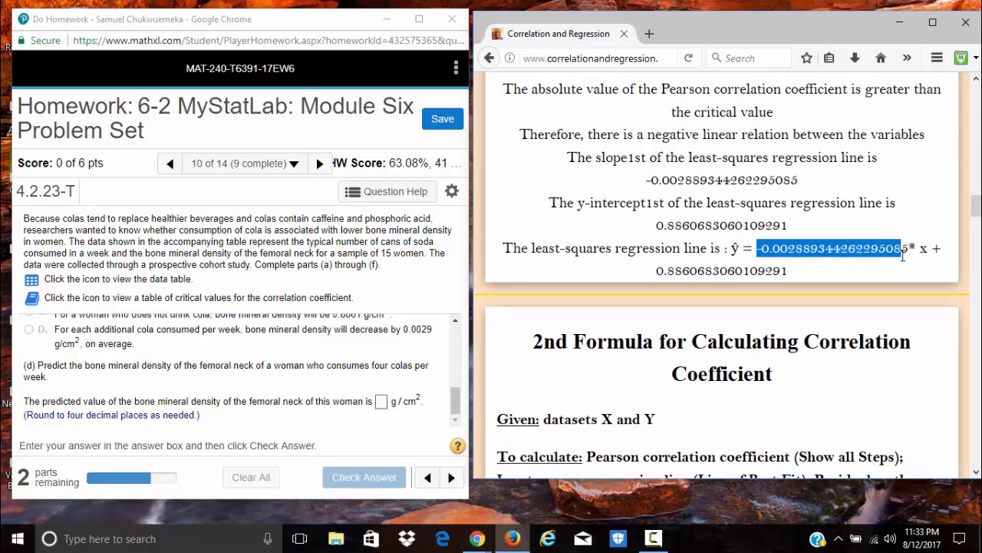
pyautogui.rightClick(850, 249)
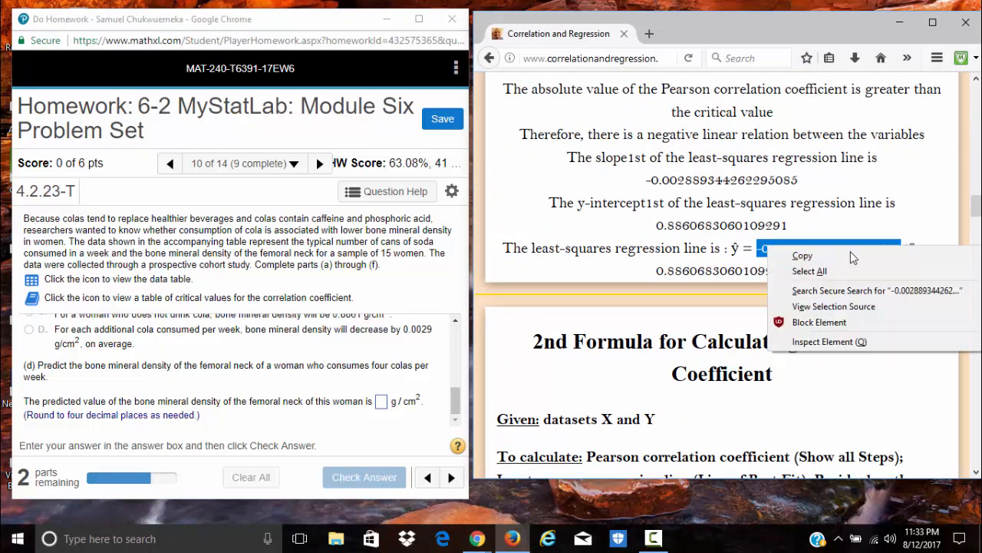
pyautogui.click(838, 258)
pyautogui.scroll(-1, 834, 319)
pyautogui.scroll(-5, 833, 322)
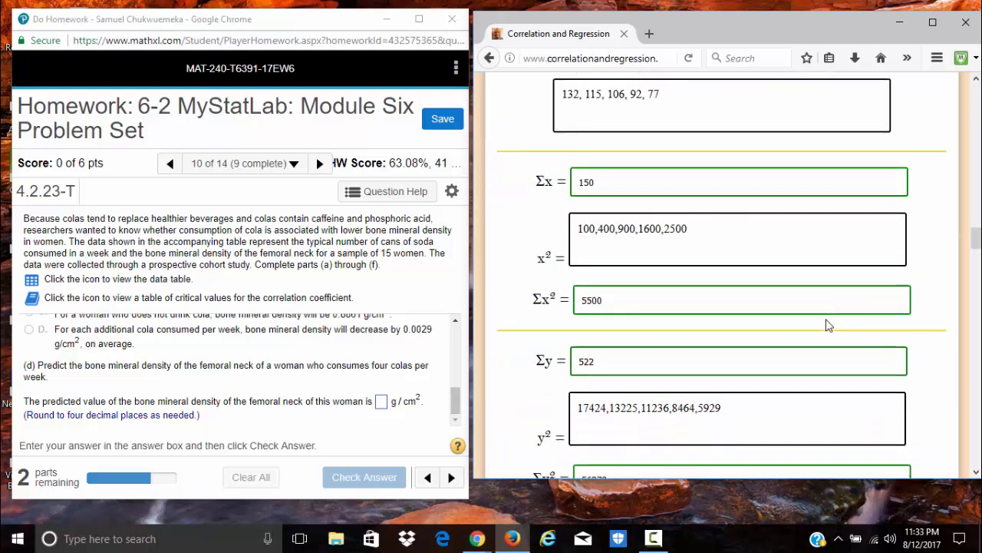
pyautogui.scroll(3, 829, 307)
pyautogui.scroll(3, 818, 264)
pyautogui.click(826, 255)
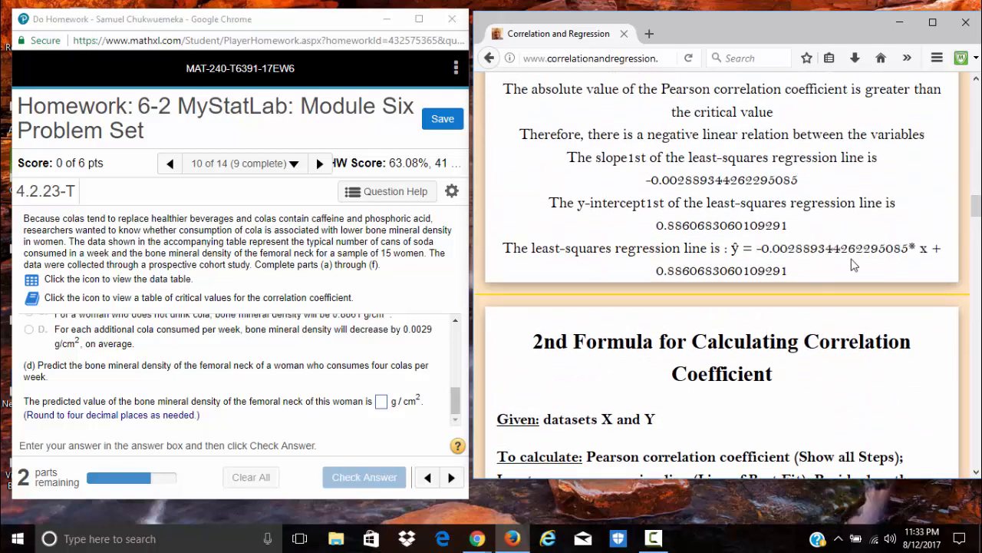
# Step: Copy the slope -0.002889344262295085 from the first formula's regression line into the slope field of the Predicted Y and Residual section
pyautogui.moveTo(758, 253); pyautogui.dragTo(911, 248)
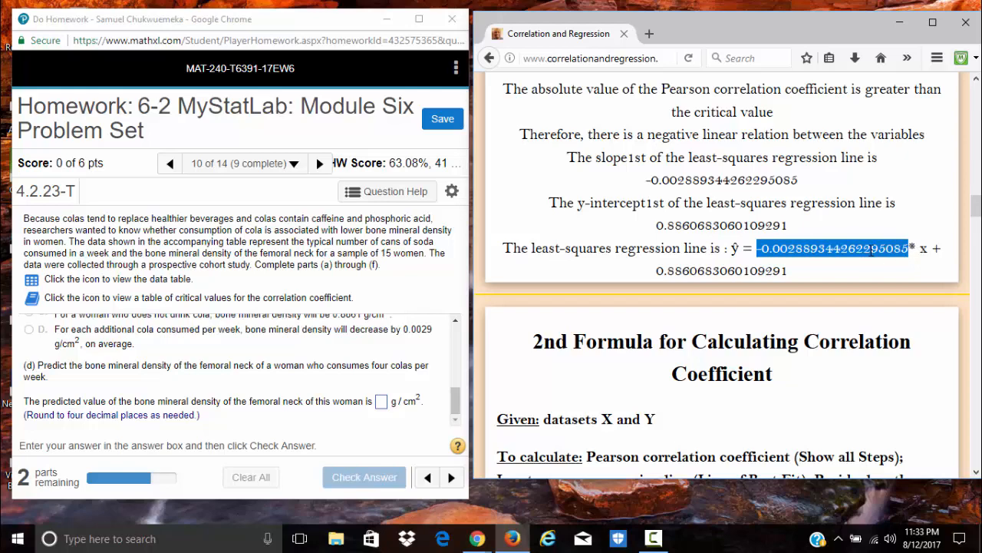
pyautogui.rightClick(874, 248)
pyautogui.click(872, 261)
pyautogui.scroll(-6, 815, 321)
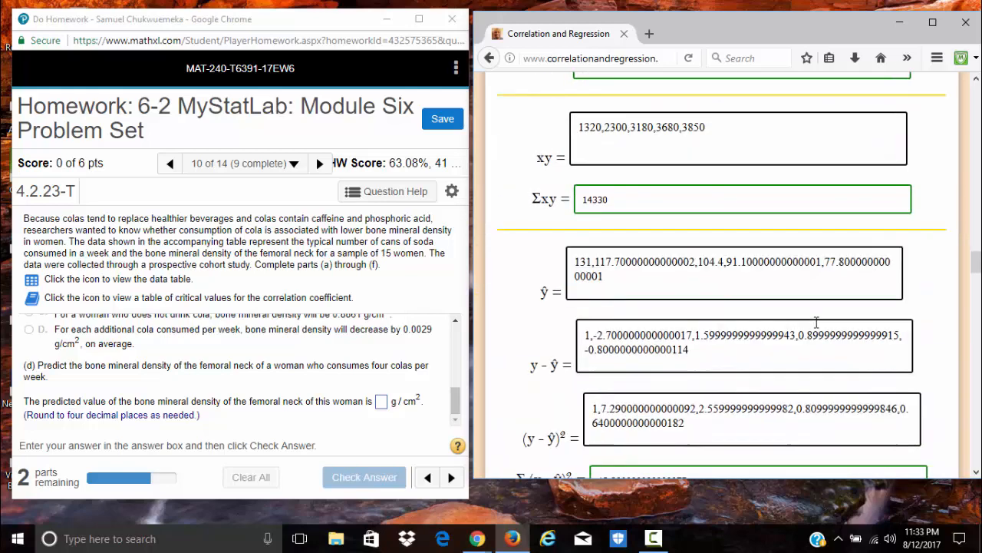
pyautogui.scroll(-20, 816, 322)
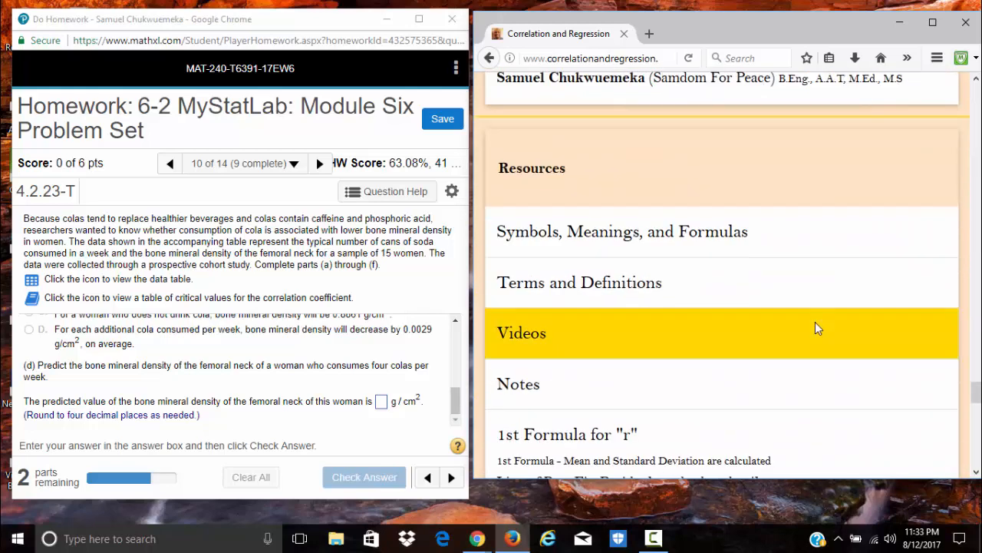
pyautogui.scroll(-12, 815, 321)
pyautogui.scroll(14, 815, 324)
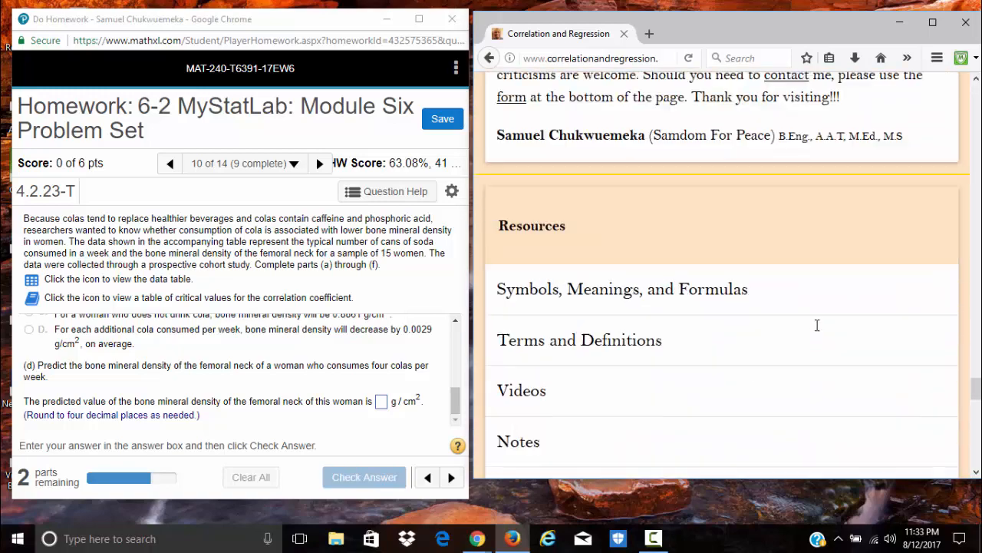
pyautogui.scroll(15, 817, 325)
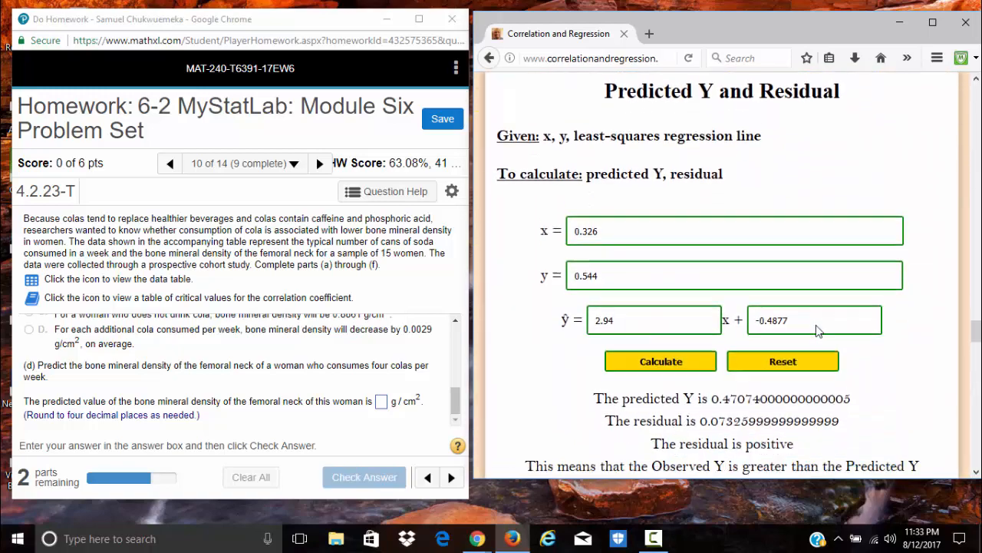
pyautogui.scroll(-1, 816, 327)
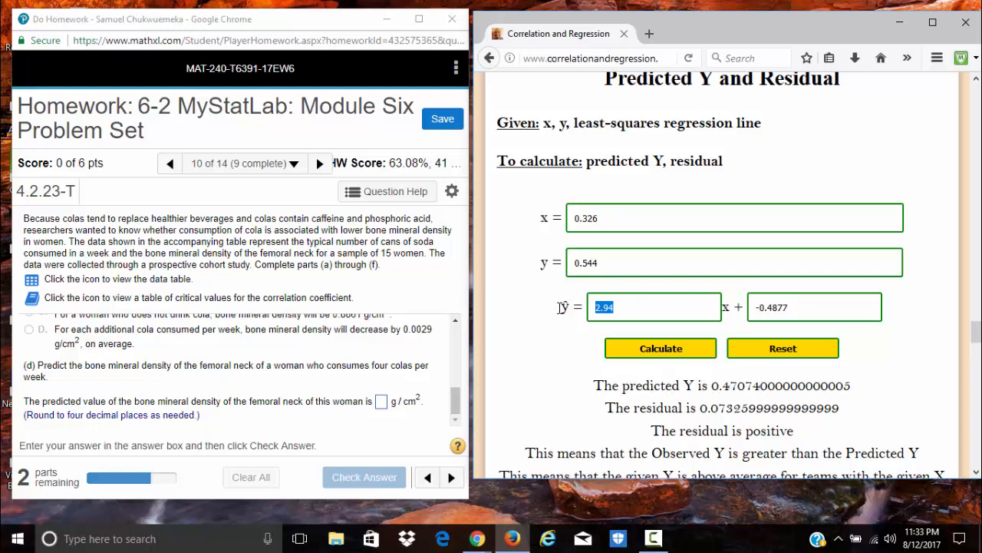
pyautogui.hotkey('ctrl', 'v')
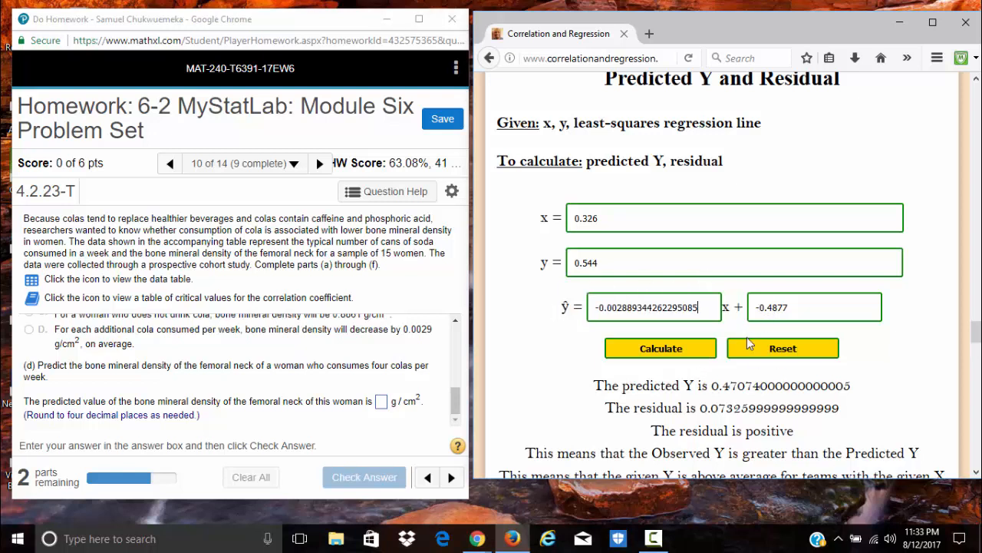
# Step: Copy the y-intercept 0.8860683060109291 from the first formula's least-squares regression line
pyautogui.scroll(4, 713, 328)
pyautogui.scroll(20, 713, 328)
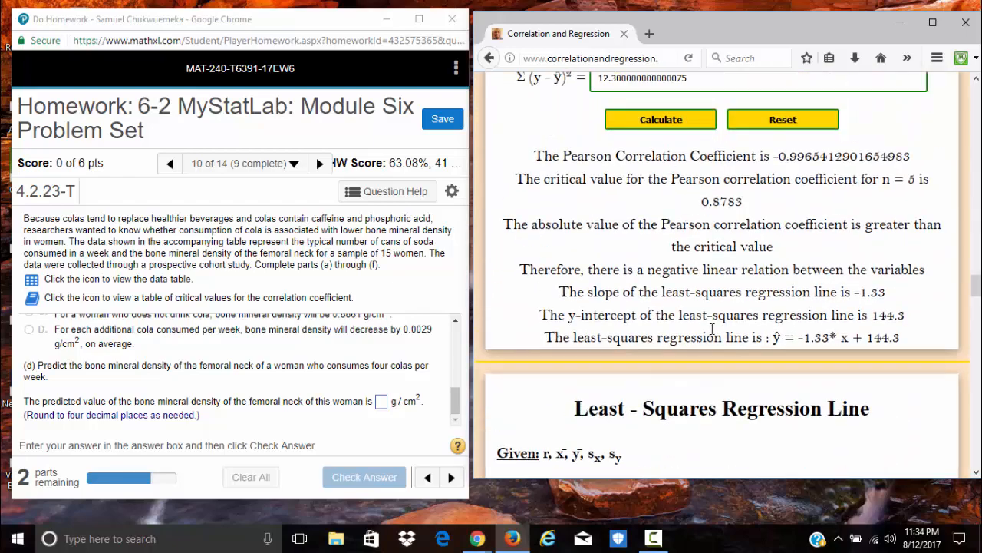
pyautogui.scroll(20, 712, 328)
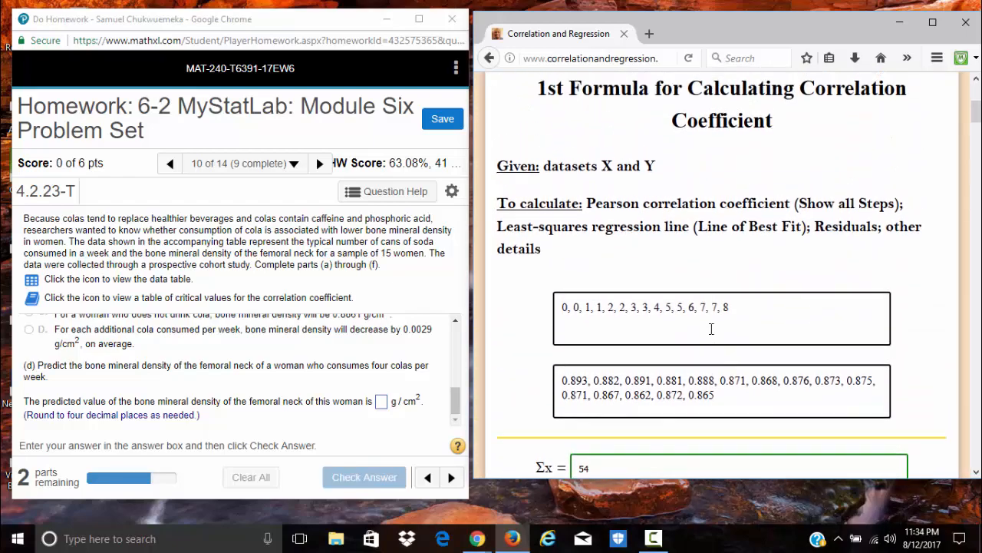
pyautogui.scroll(4, 712, 328)
pyautogui.scroll(-10, 711, 328)
pyautogui.scroll(-12, 712, 335)
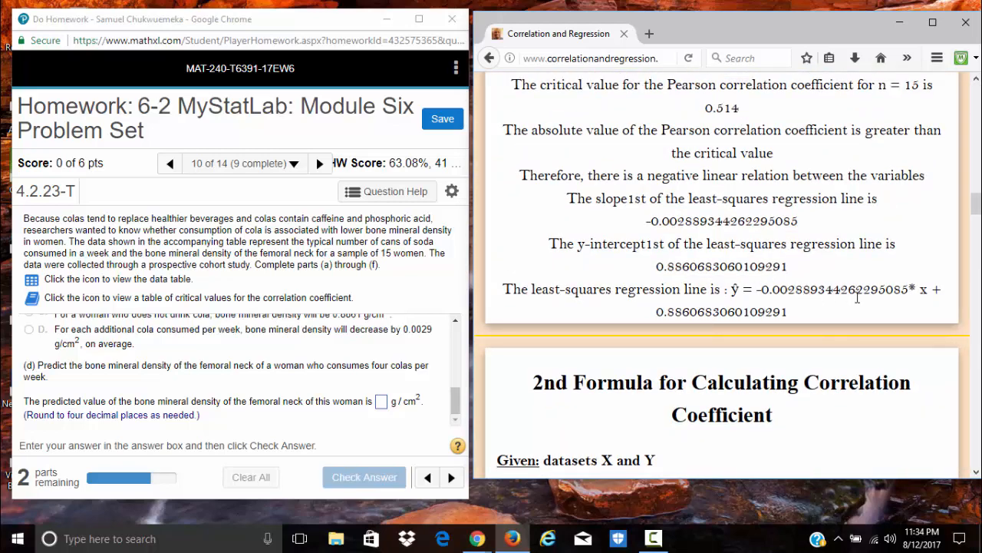
pyautogui.moveTo(657, 312); pyautogui.dragTo(783, 309)
pyautogui.rightClick(768, 312)
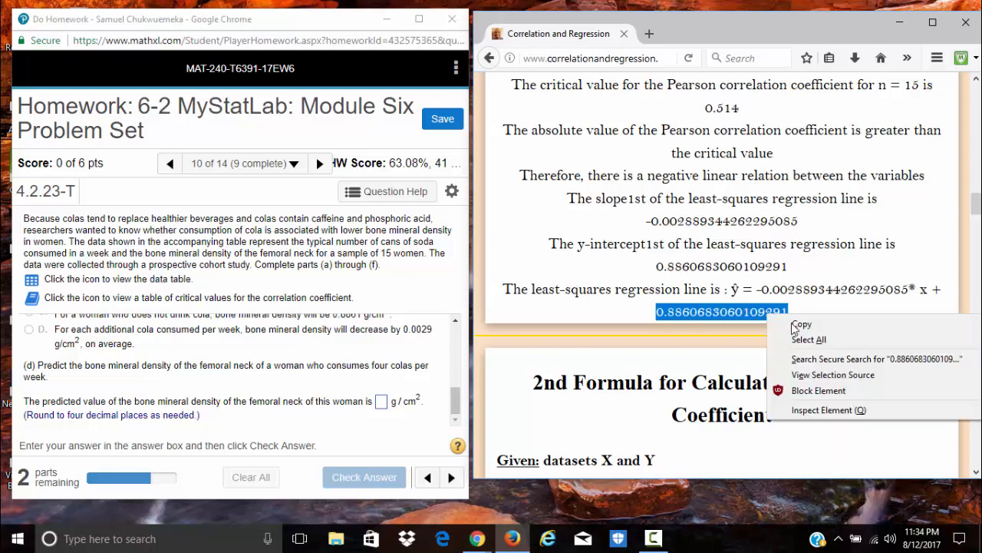
pyautogui.click(790, 326)
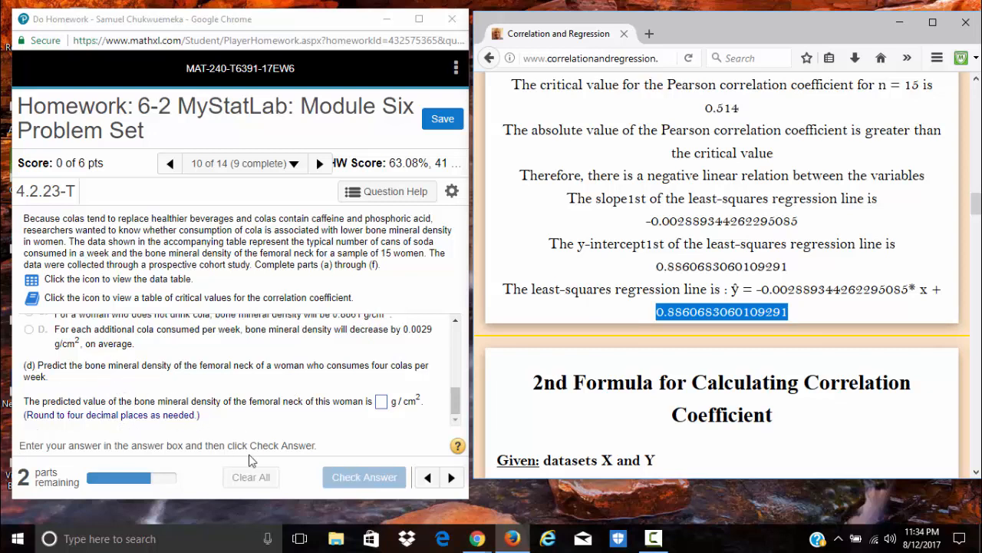
pyautogui.rightClick(695, 312)
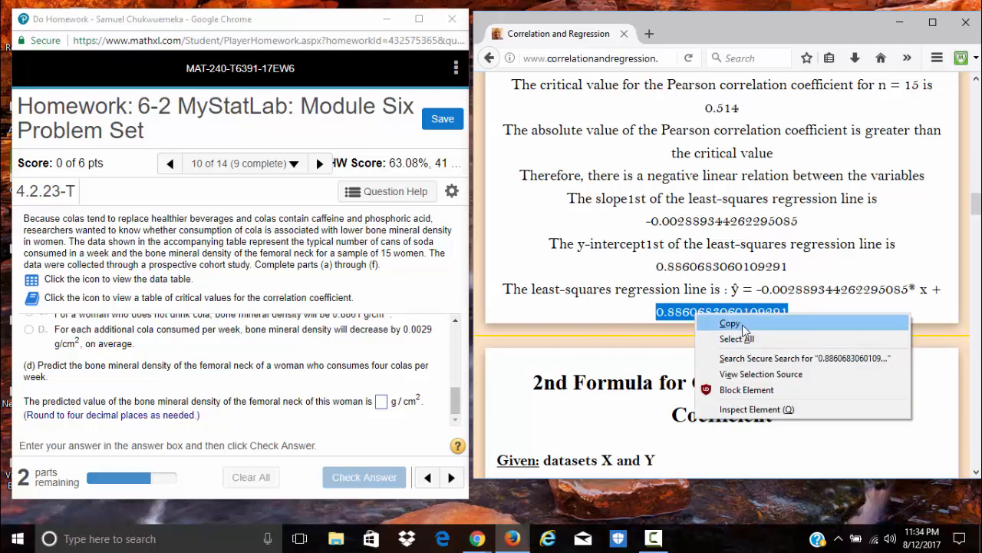
pyautogui.click(742, 323)
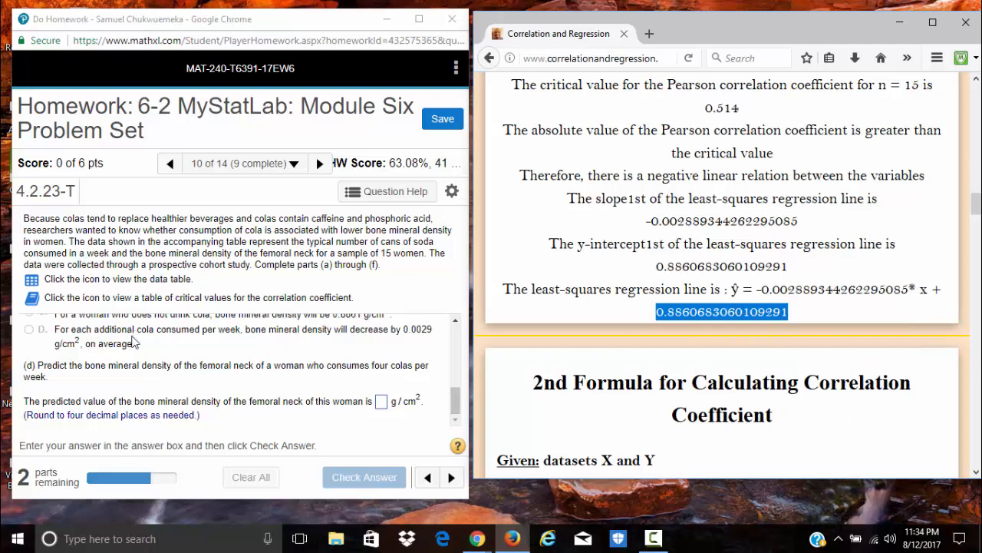
# Step: Review the rounded regression equation chosen in part (a) against the prediction asked for in part (d)
pyautogui.scroll(10, 134, 344)
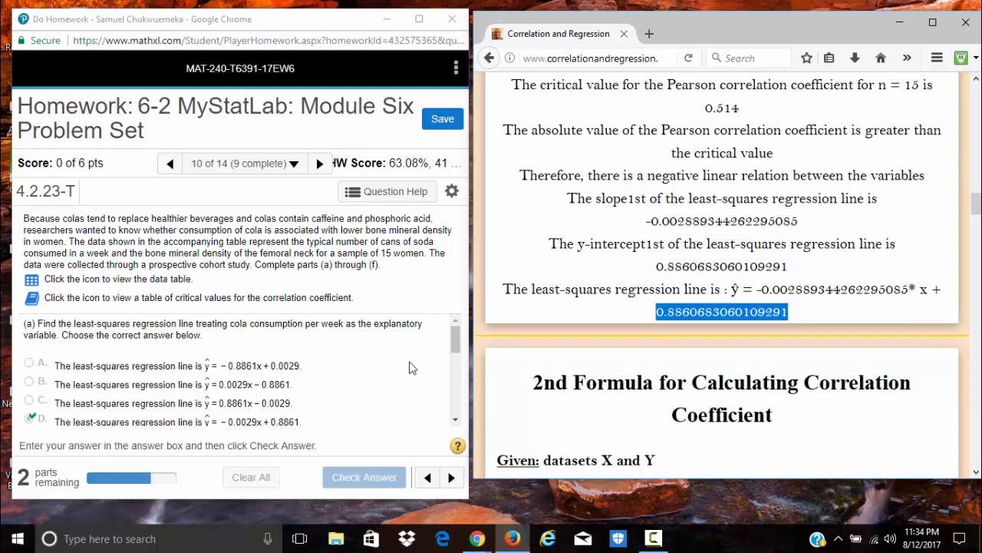
pyautogui.scroll(-10, 409, 367)
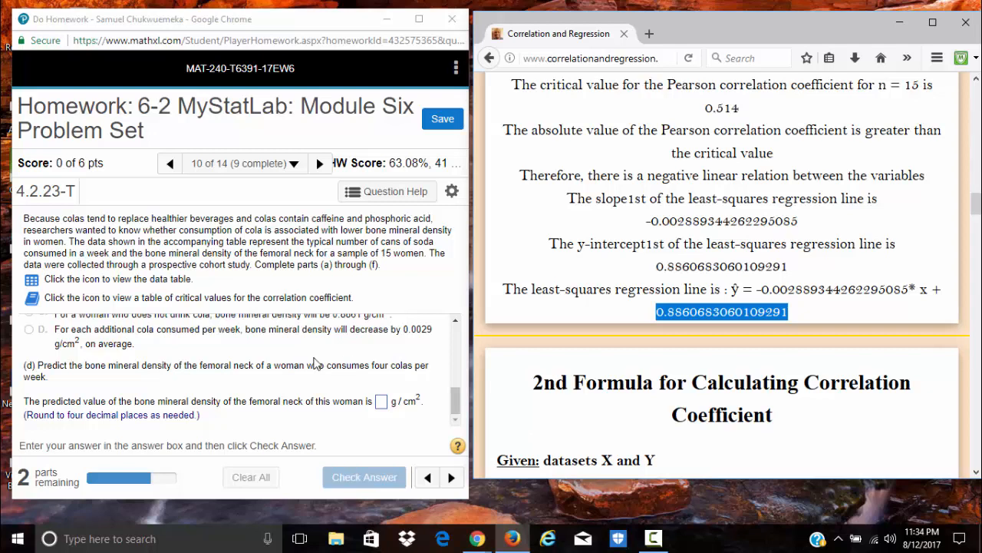
pyautogui.scroll(5, 315, 366)
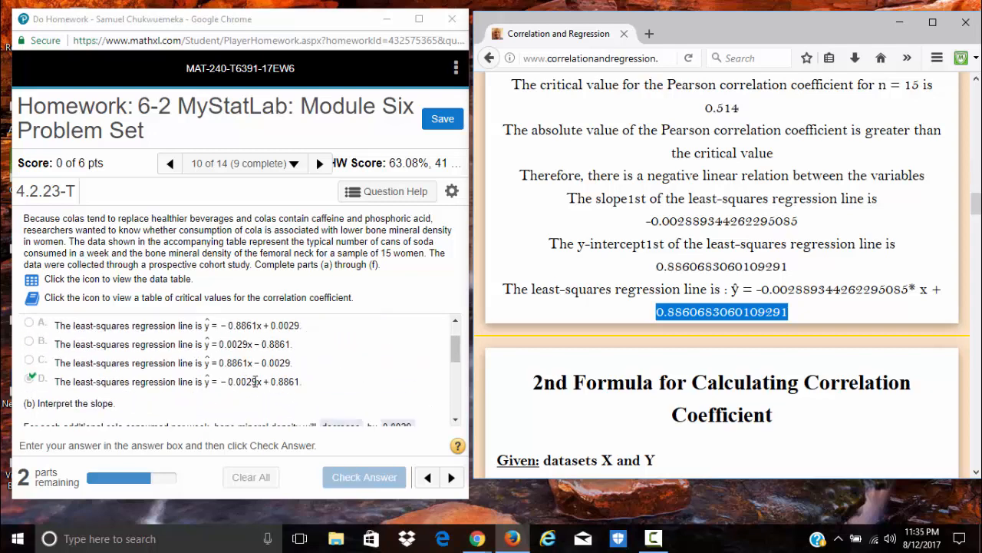
pyautogui.scroll(-5, 279, 391)
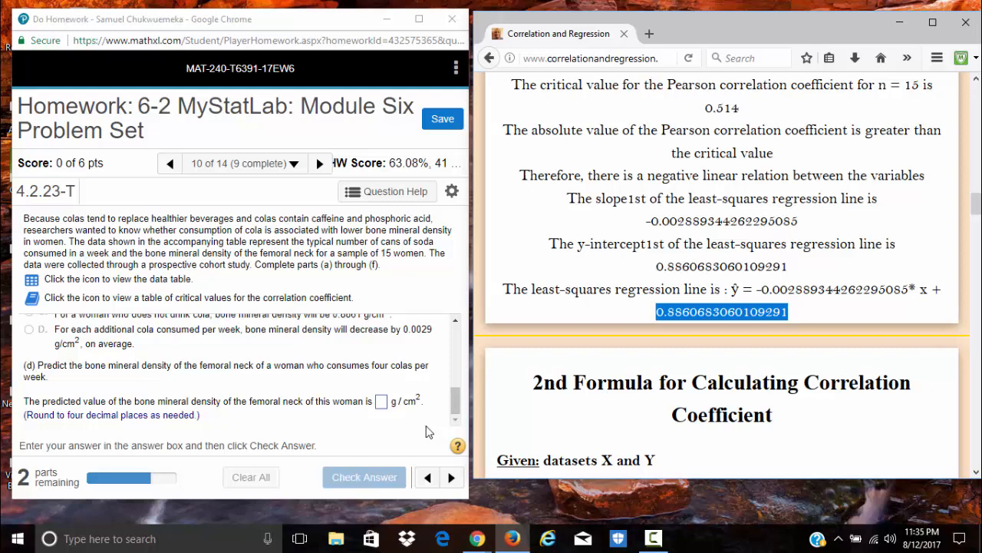
# Step: Replace the intercept in the Predicted Y and Residual section with the regression line's 0.8860683060109291
pyautogui.rightClick(702, 314)
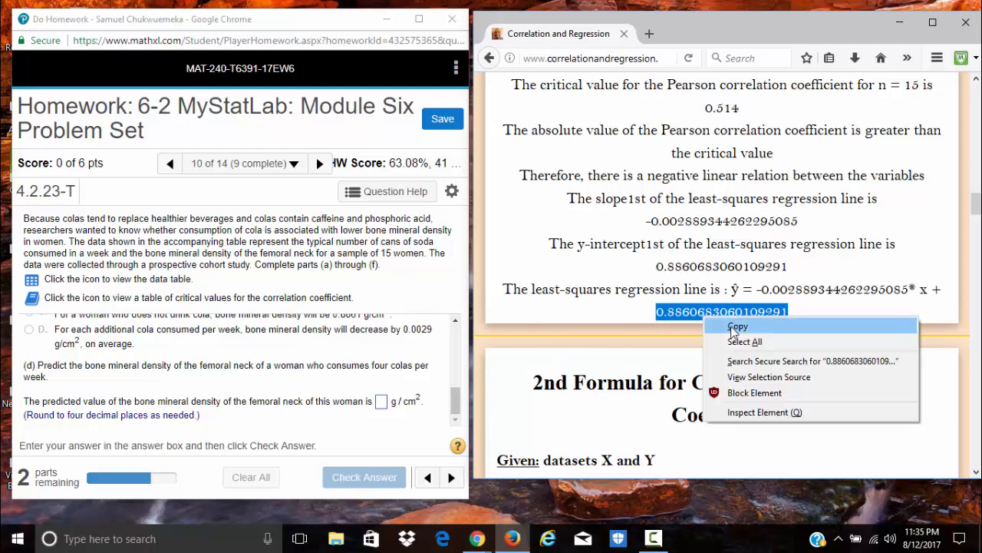
pyautogui.click(721, 322)
pyautogui.scroll(-20, 772, 317)
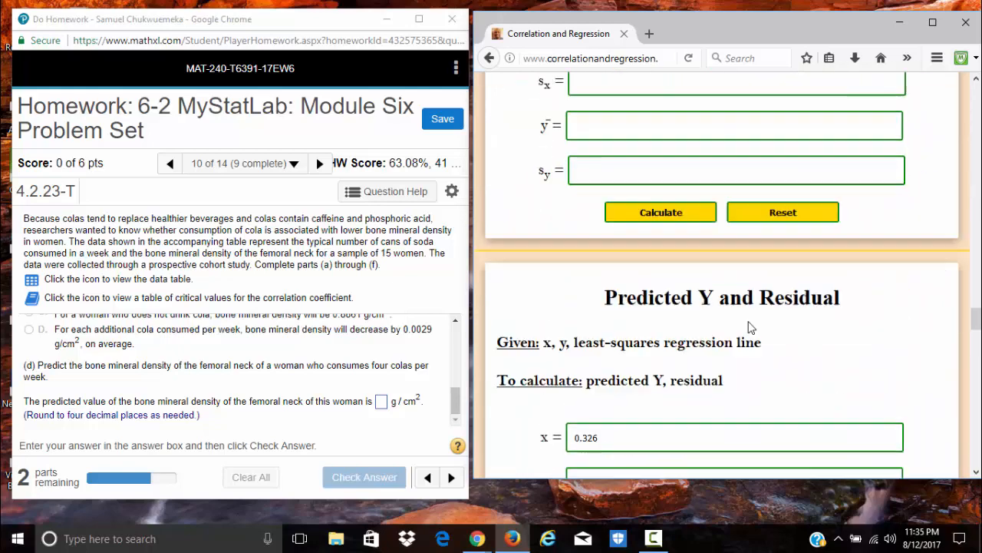
pyautogui.scroll(20, 748, 326)
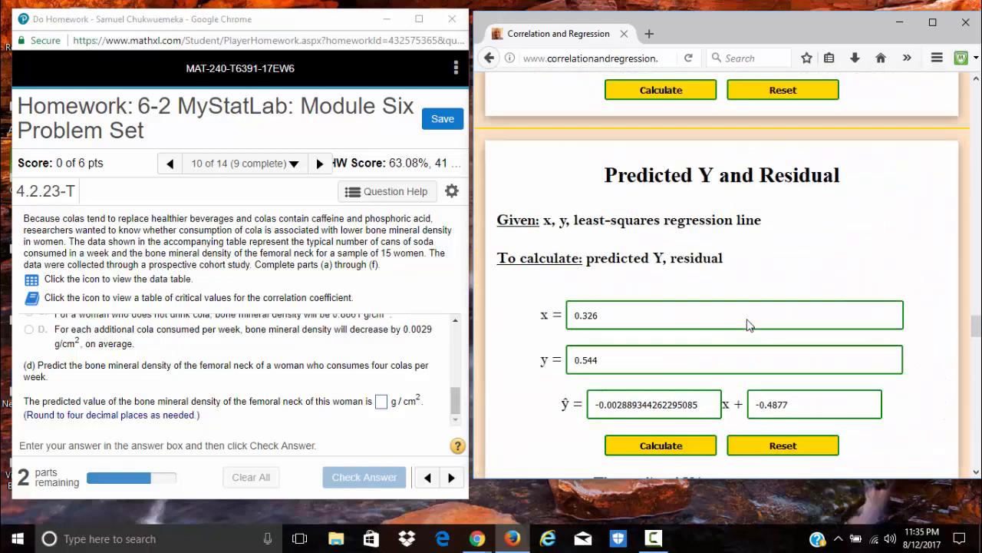
pyautogui.scroll(-2, 792, 286)
pyautogui.moveTo(798, 265); pyautogui.dragTo(753, 264)
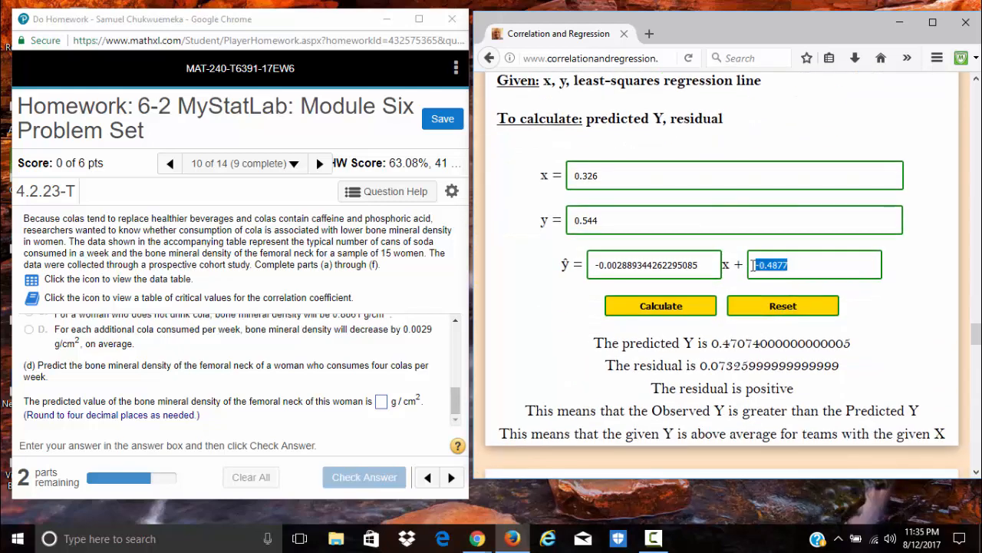
pyautogui.rightClick(769, 263)
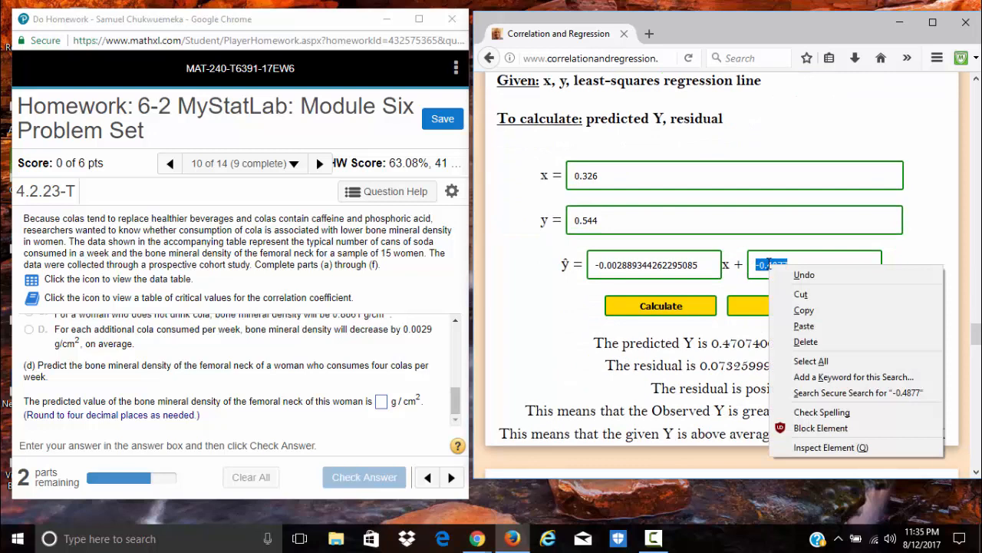
pyautogui.click(809, 330)
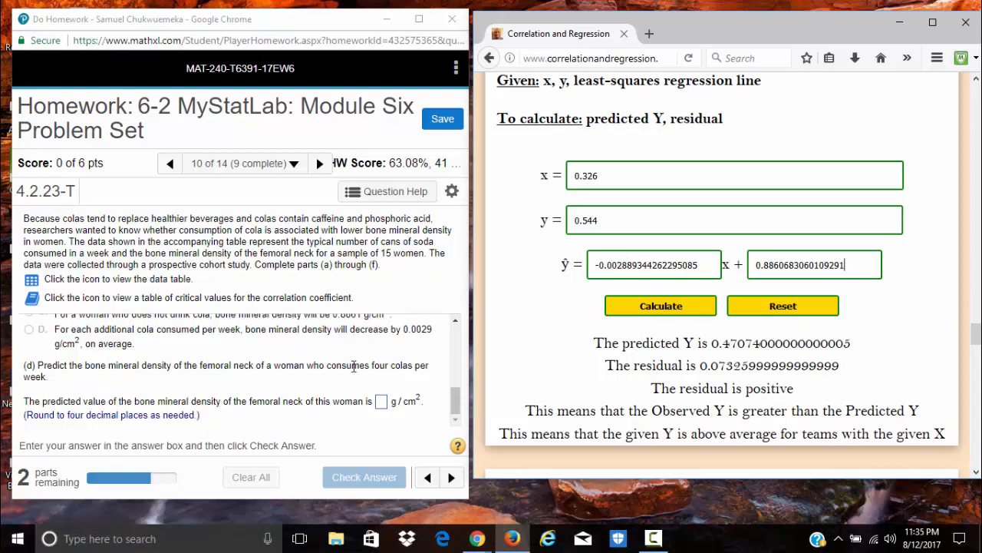
# Step: Set x to 4 and y to 0 in the Predicted Y and Residual section and calculate
pyautogui.hotkey('ctrl', 'a')
pyautogui.write('4')
pyautogui.press('Tab')
pyautogui.press('BackSpace')
pyautogui.click(626, 304)
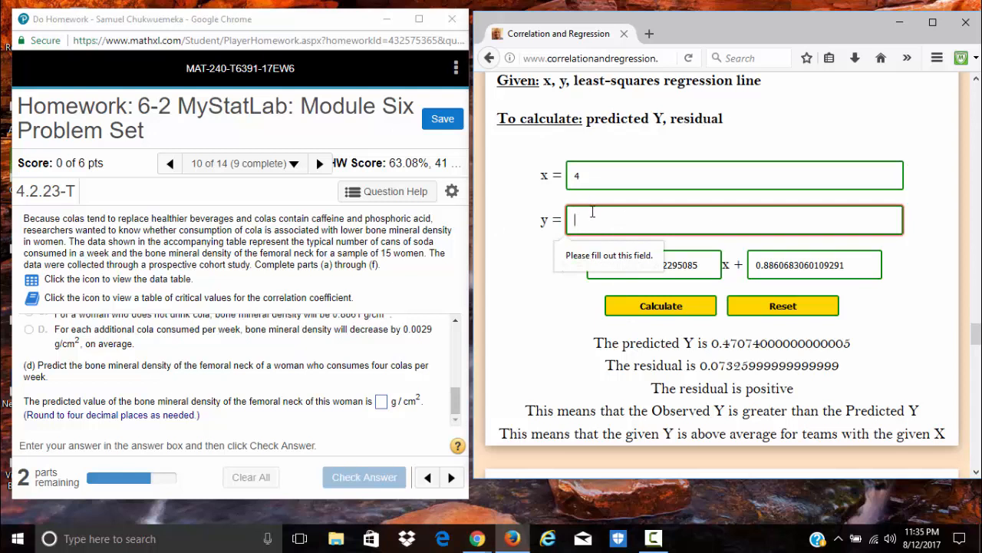
pyautogui.write('0')
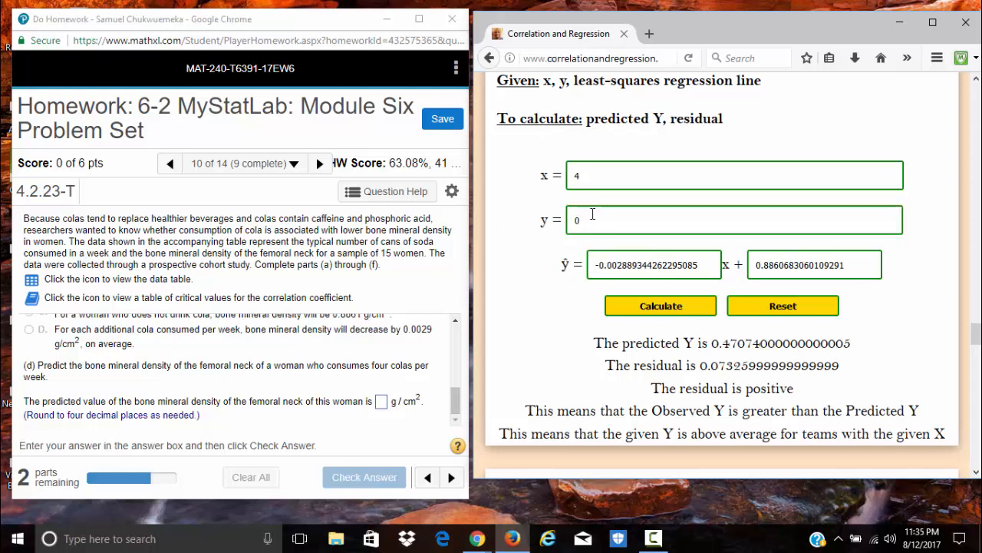
pyautogui.click(619, 305)
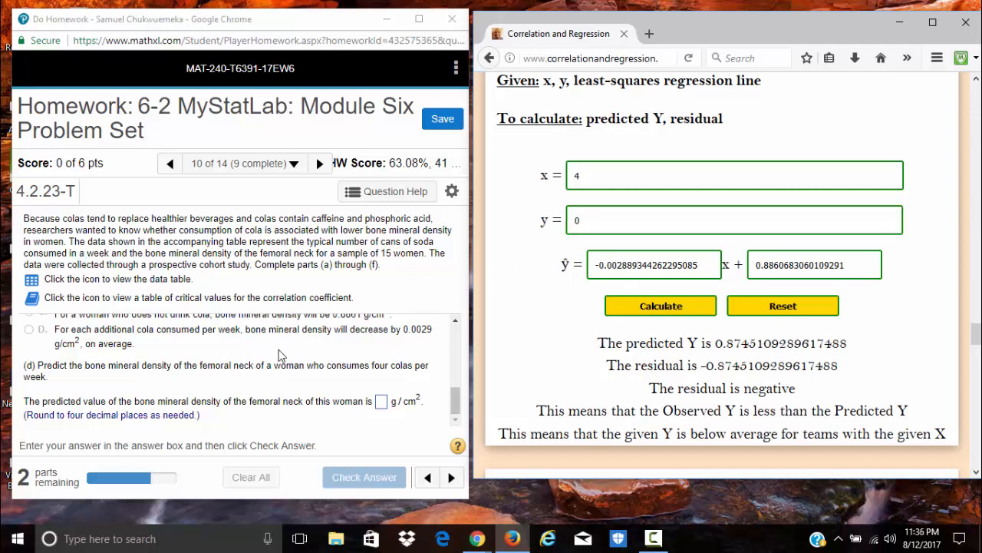
# Step: Enter 0.8745 g/cm² as the predicted bone mineral density in part (d) and check the answer
pyautogui.scroll(2, 281, 355)
pyautogui.scroll(1, 282, 355)
pyautogui.scroll(-4, 326, 364)
pyautogui.scroll(-1, 605, 352)
pyautogui.scroll(-1, 606, 352)
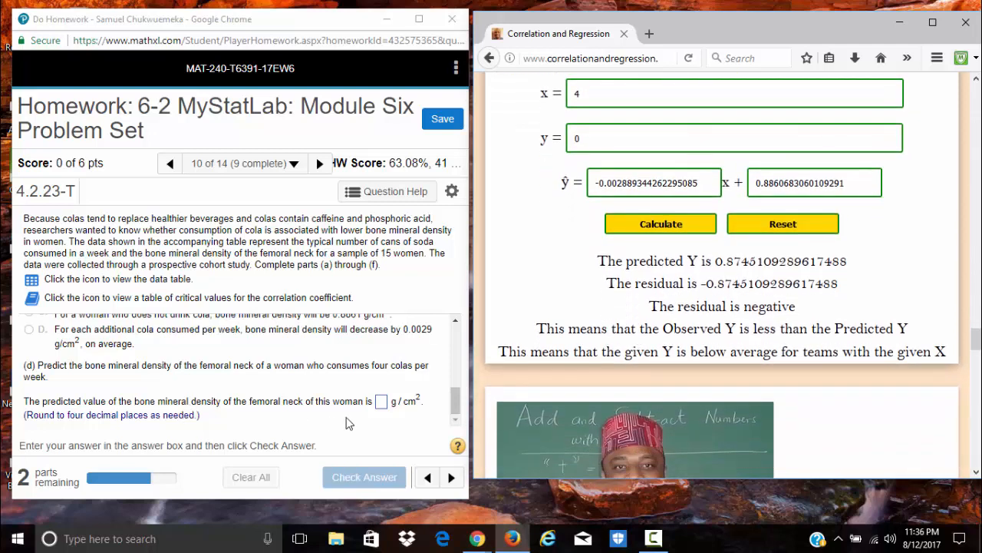
pyautogui.click(380, 401)
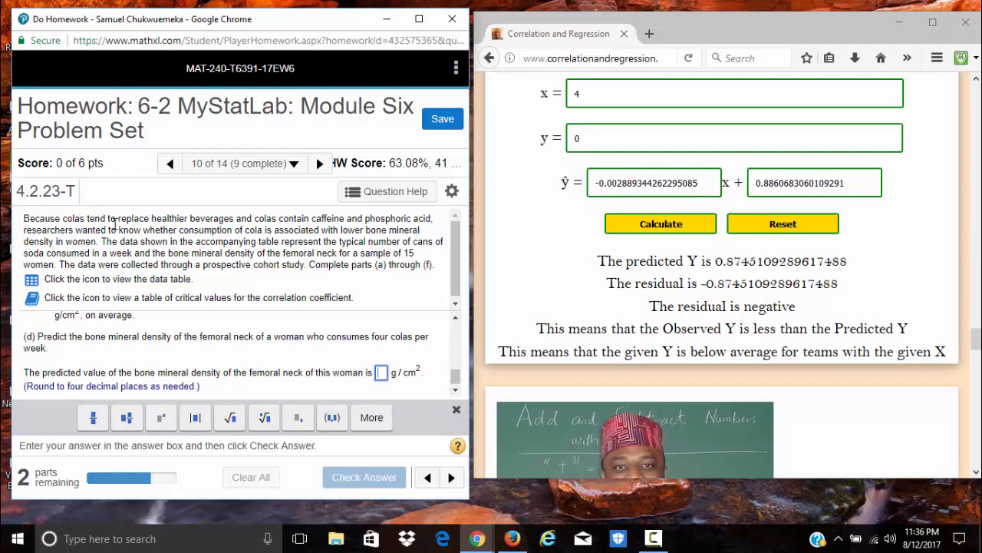
pyautogui.write('0.')
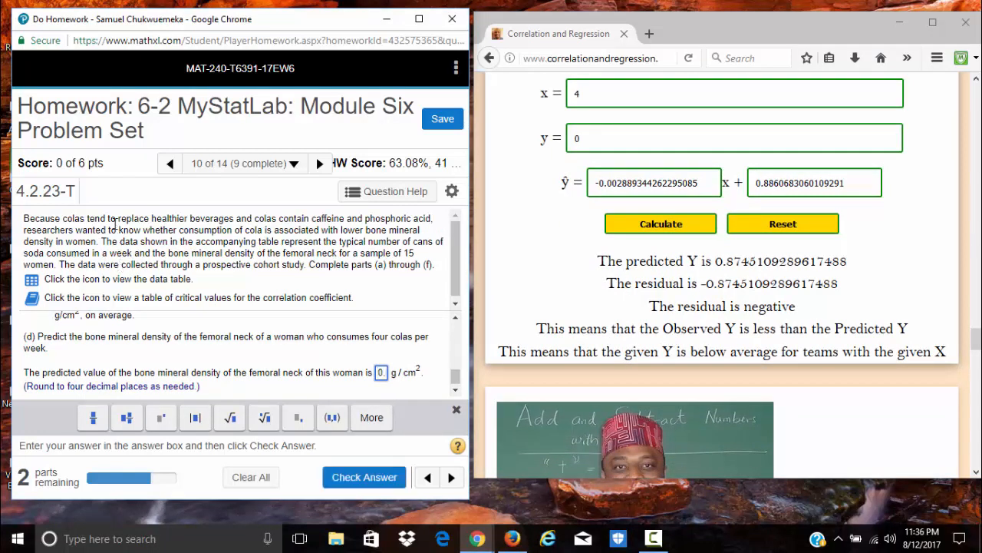
pyautogui.write('8745')
pyautogui.press('Return')
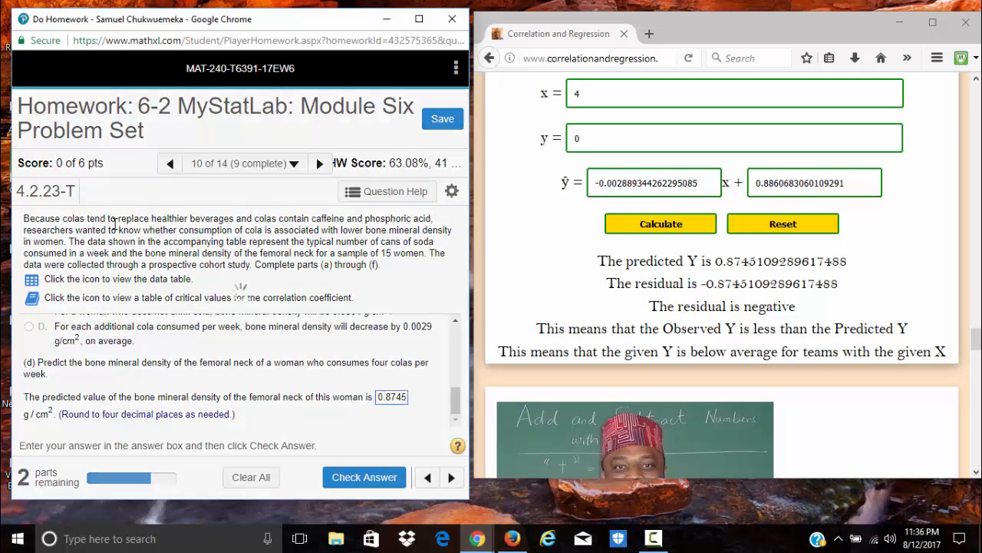
pyautogui.press('Return')
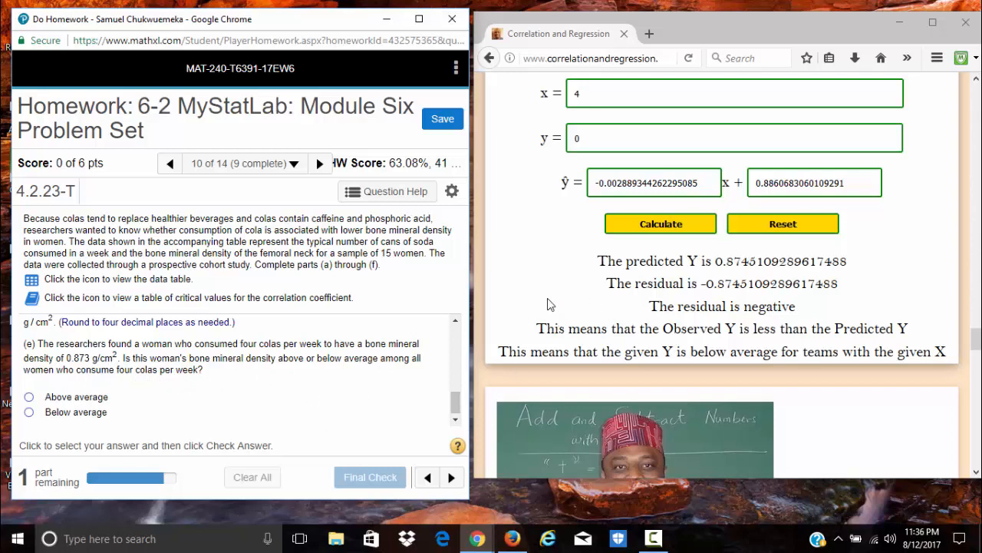
# Step: Compare the calculator's predicted Y for four colas with the woman's bone mineral density given in part (e)
pyautogui.scroll(2, 571, 318)
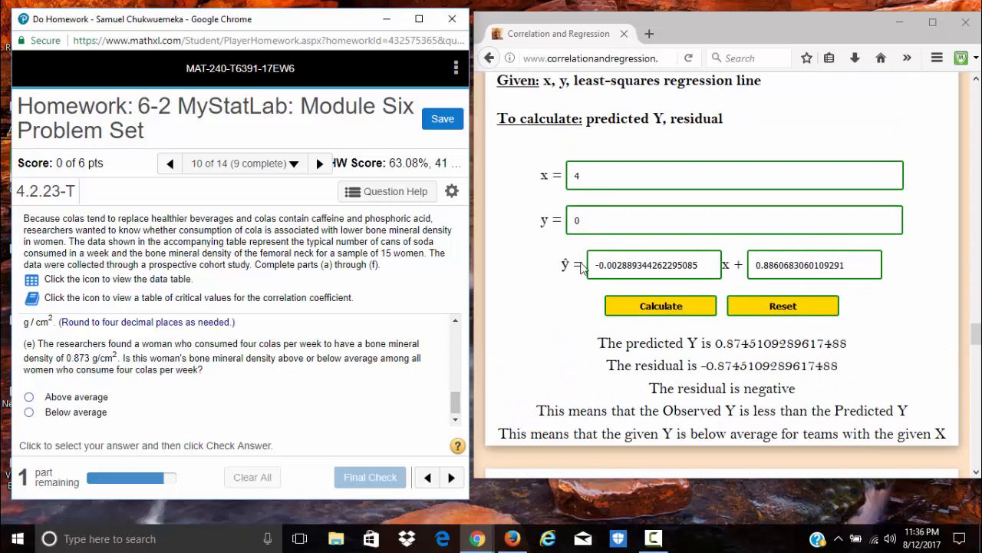
pyautogui.scroll(-2, 585, 268)
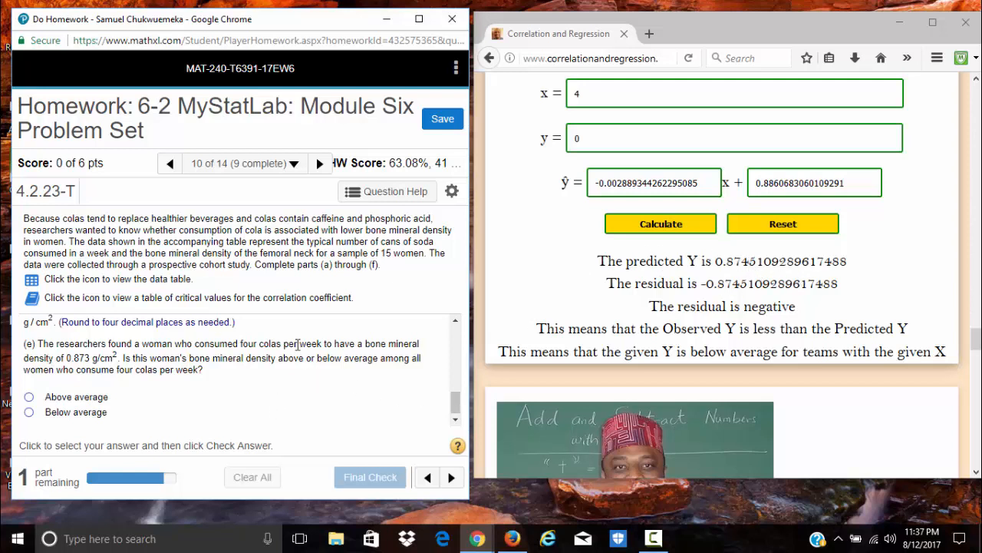
pyautogui.click(600, 261)
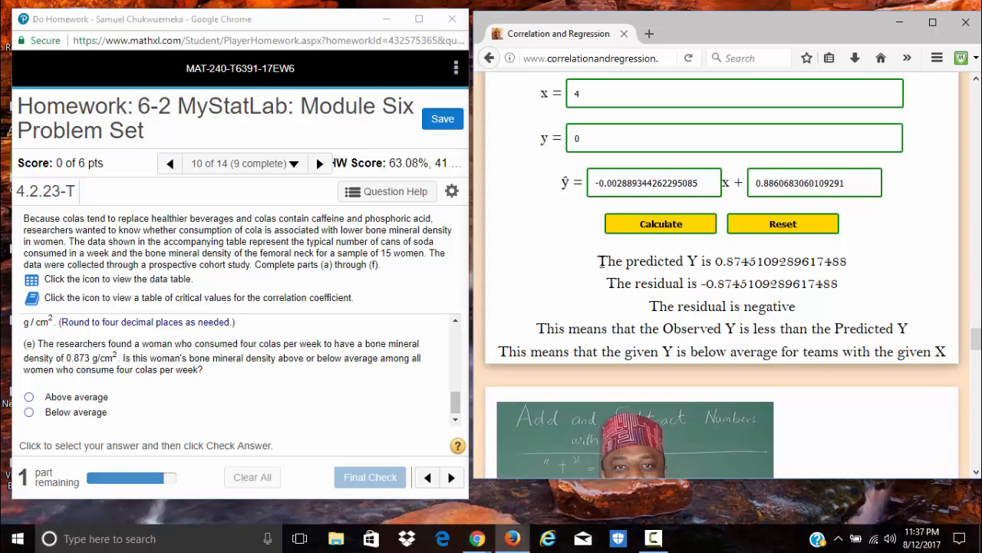
# Step: Compare the predicted Y with the woman's 0.873 g/cm², answer part (e) with Below average, and dismiss the feedback
pyautogui.moveTo(619, 261); pyautogui.dragTo(873, 264)
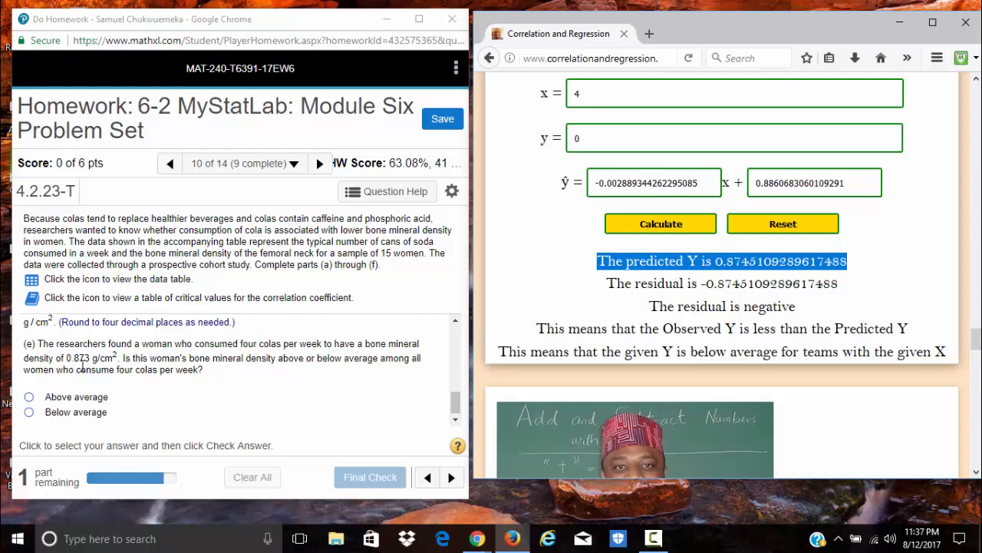
pyautogui.click(704, 283)
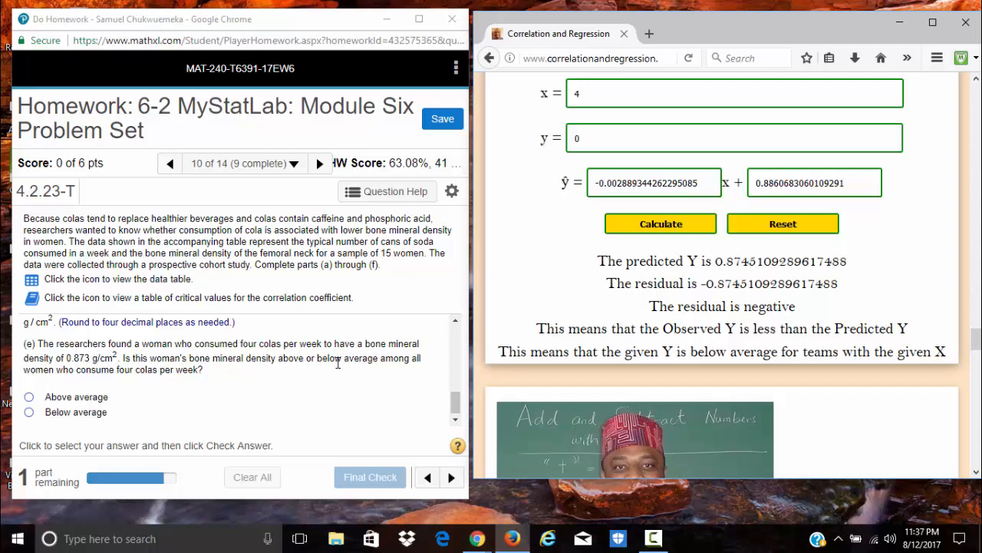
pyautogui.click(30, 415)
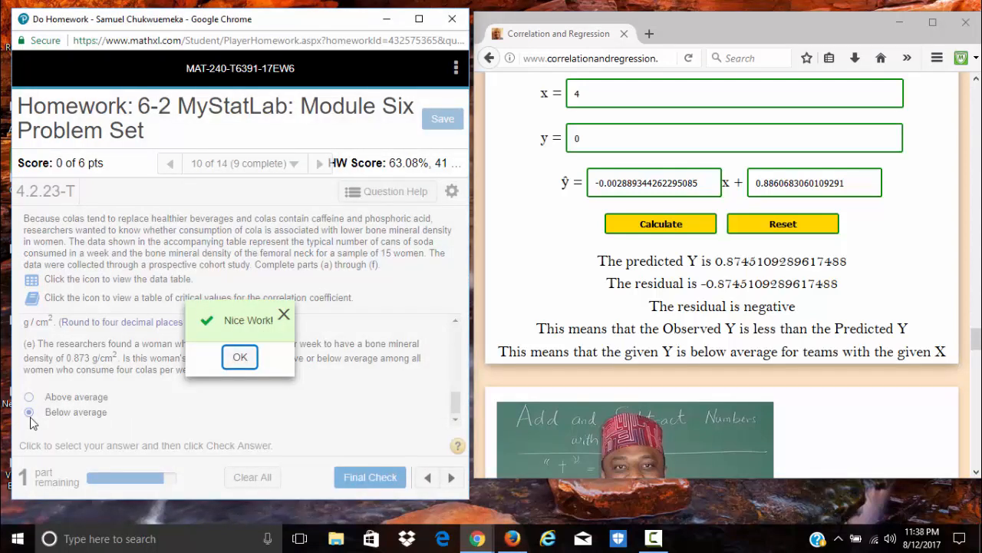
pyautogui.press('Return')
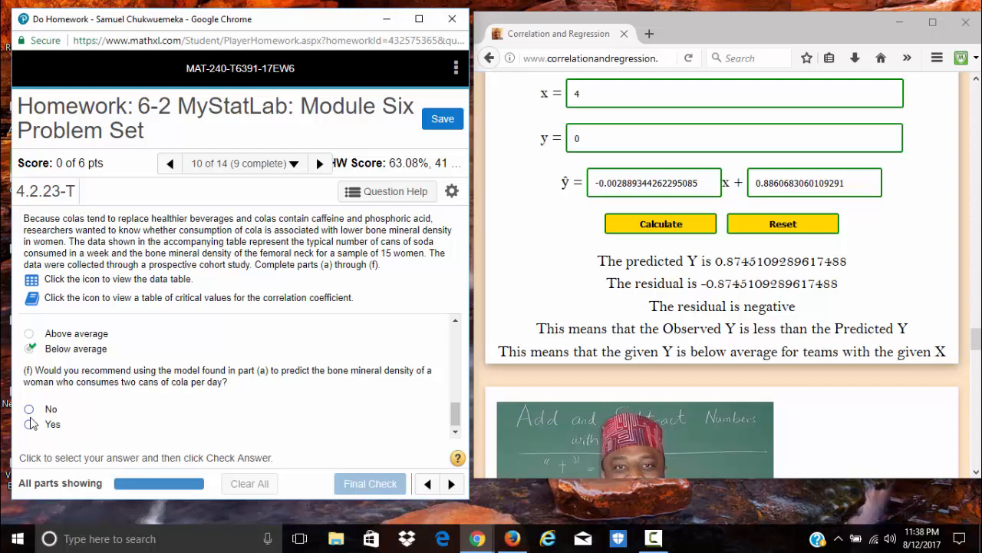
# Step: Consult the table of colas per week and bone mineral density, and submit No as the answer to part (f)
pyautogui.click(419, 20)
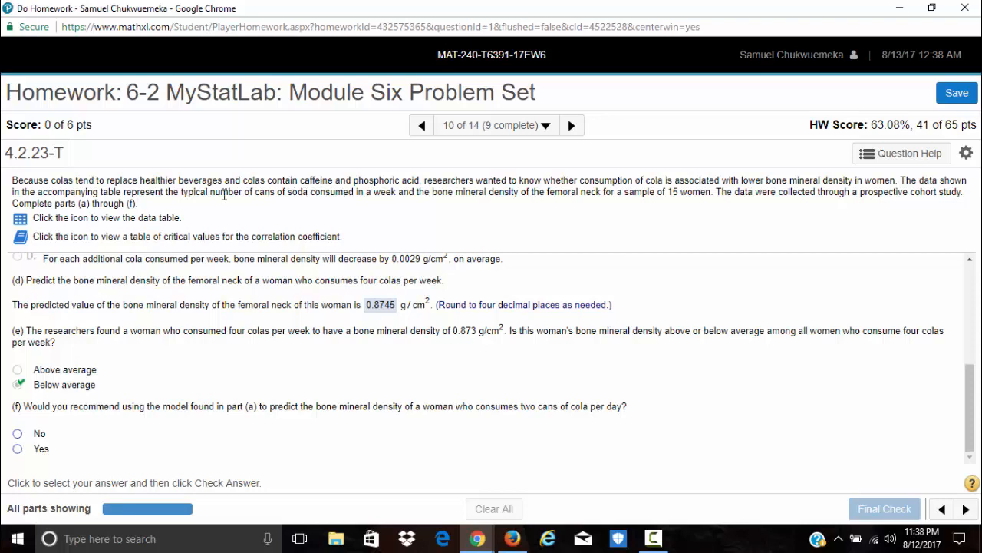
pyautogui.click(20, 218)
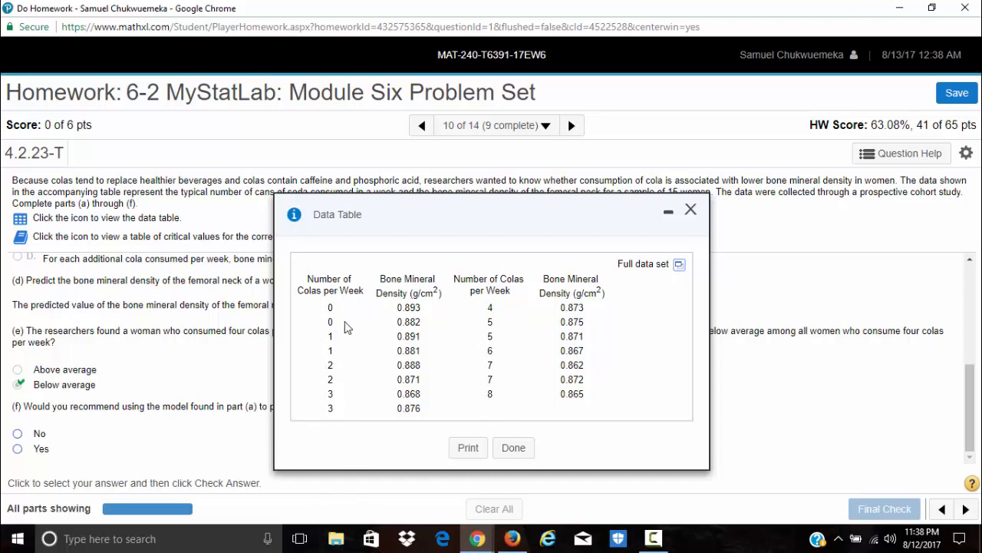
pyautogui.click(253, 373)
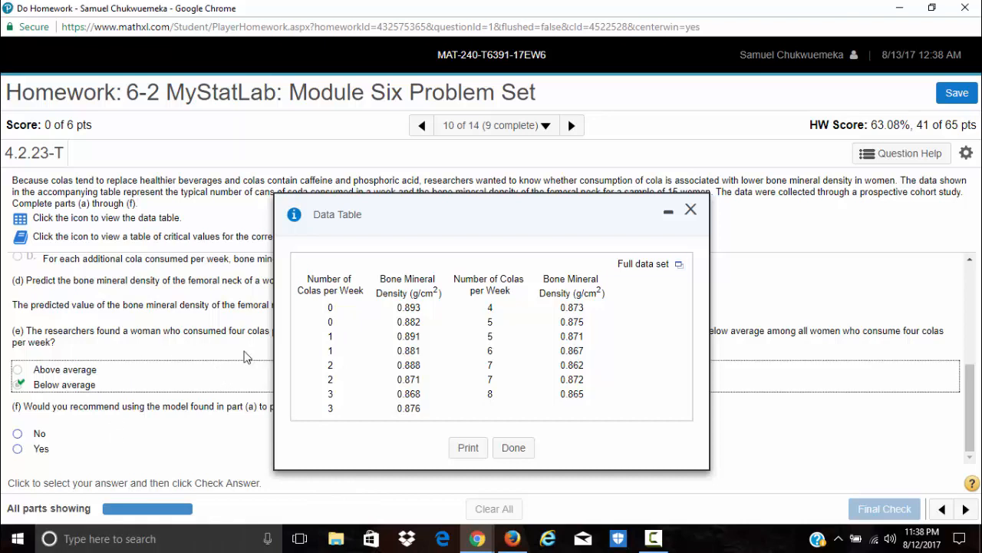
pyautogui.click(668, 212)
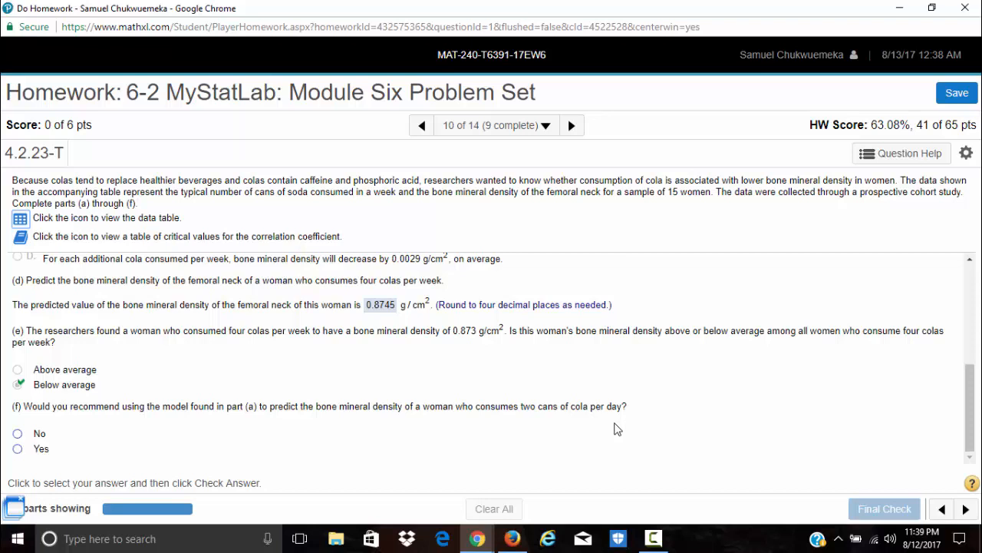
pyautogui.click(20, 218)
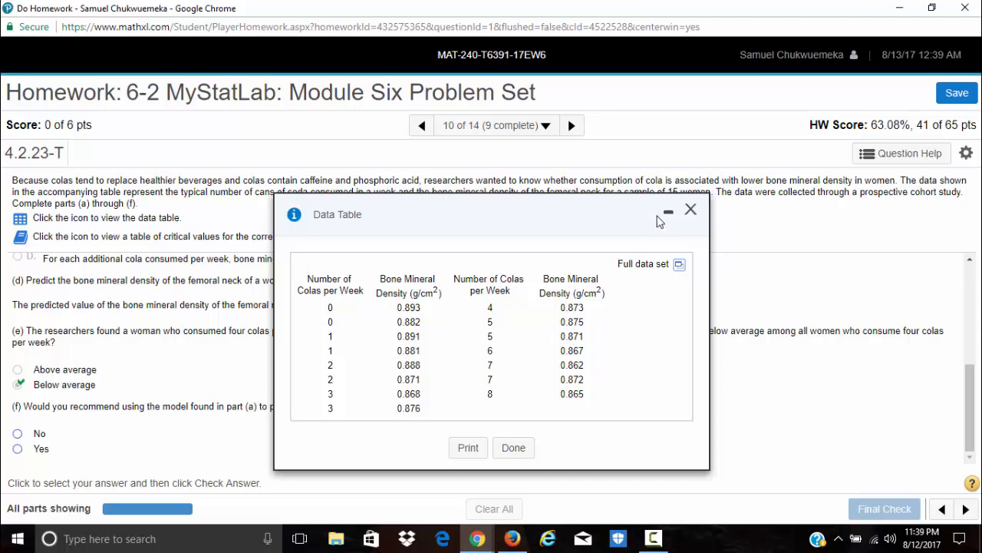
pyautogui.click(690, 210)
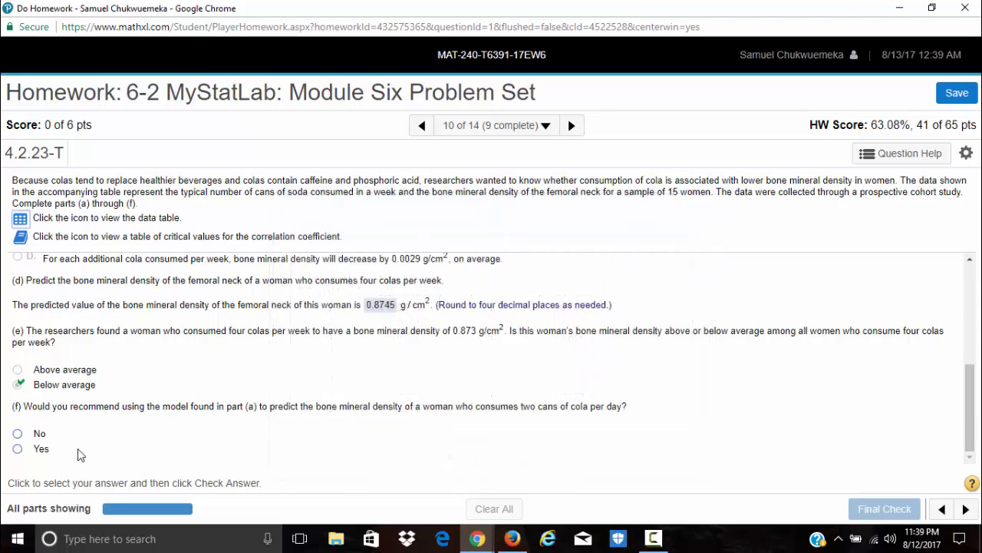
pyautogui.click(19, 434)
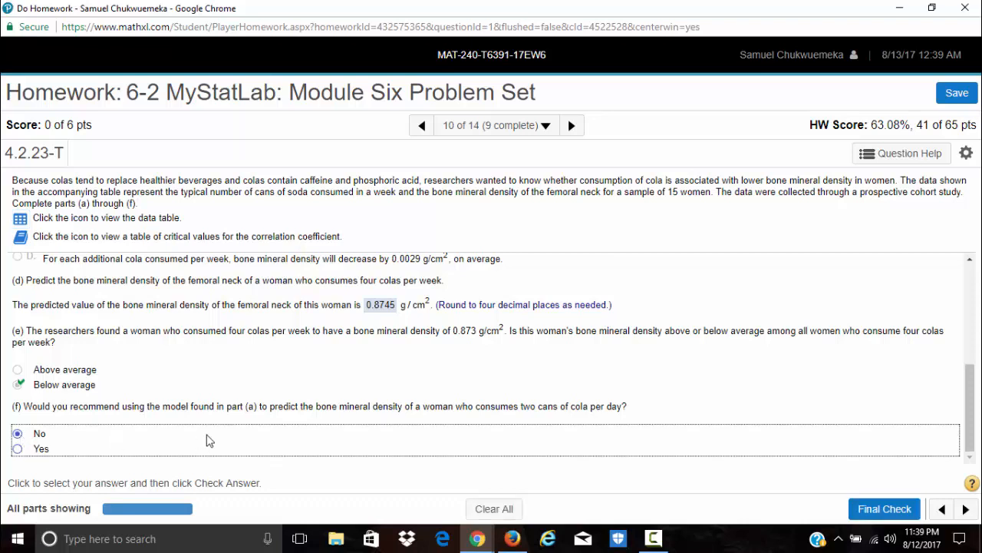
pyautogui.press('Return')
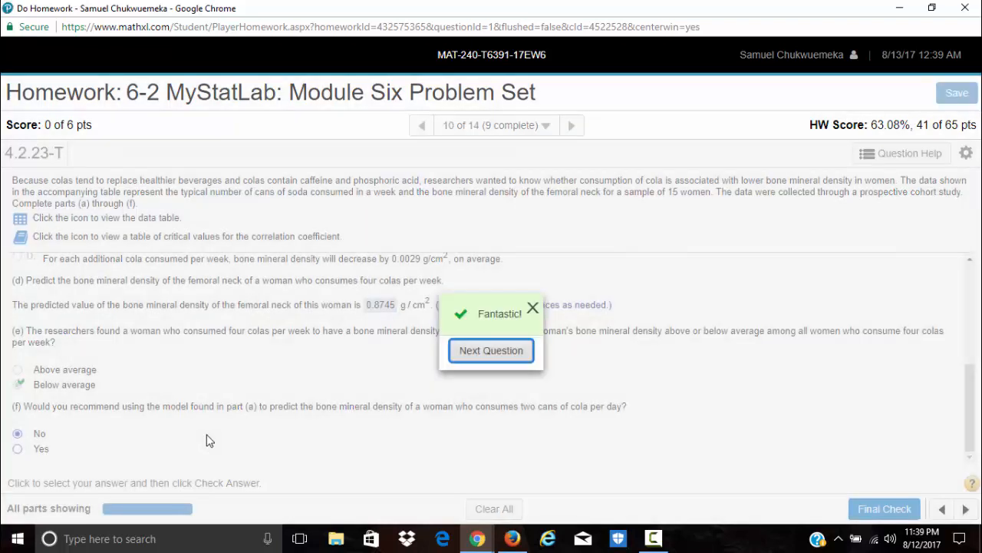
# Step: Advance to question 11 and display its CEO compensation and stock performance data beside the regression calculator
pyautogui.press('Return')
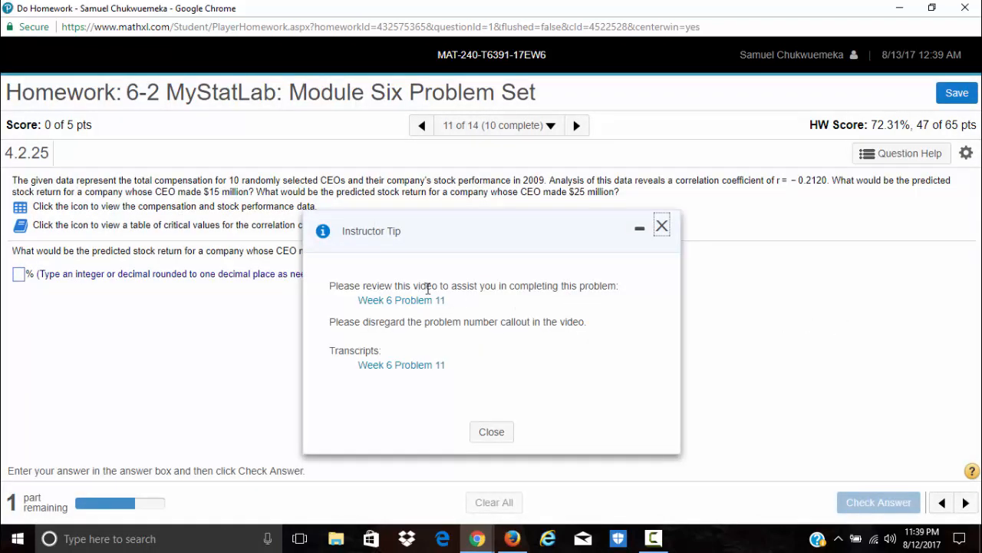
pyautogui.click(660, 225)
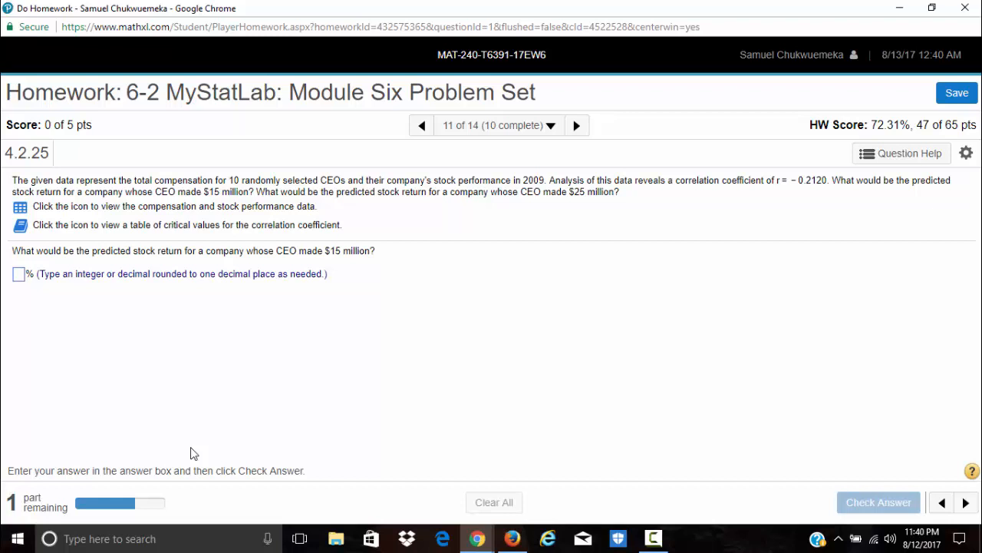
pyautogui.click(19, 209)
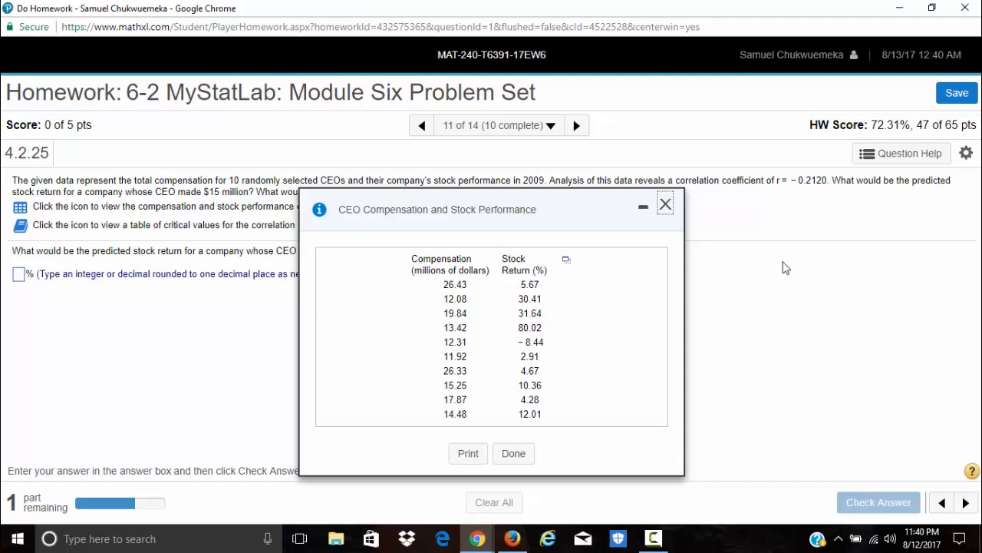
pyautogui.click(931, 8)
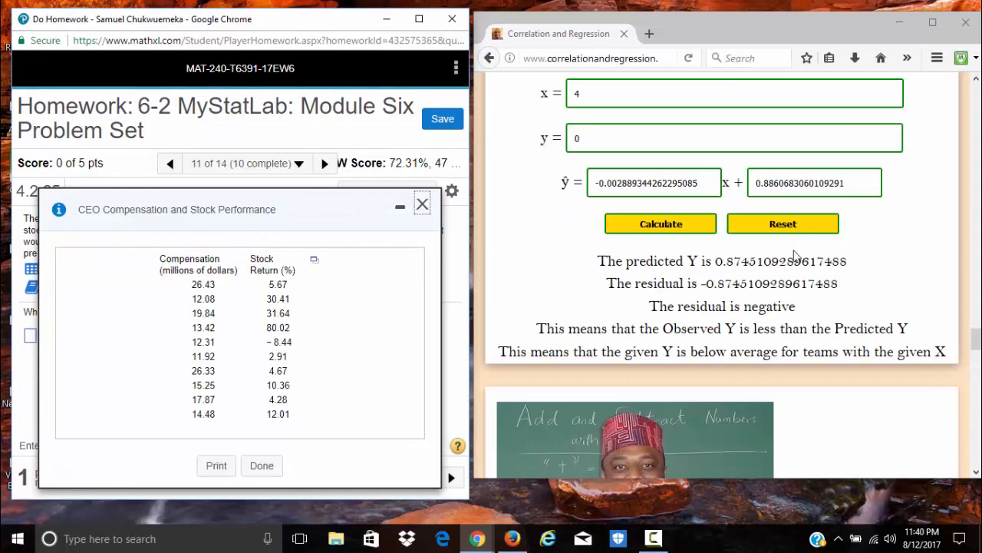
# Step: Clear the example datasets beginning with 10, 20 and 132, 115 from the second correlation and regression calculator section
pyautogui.scroll(15, 786, 395)
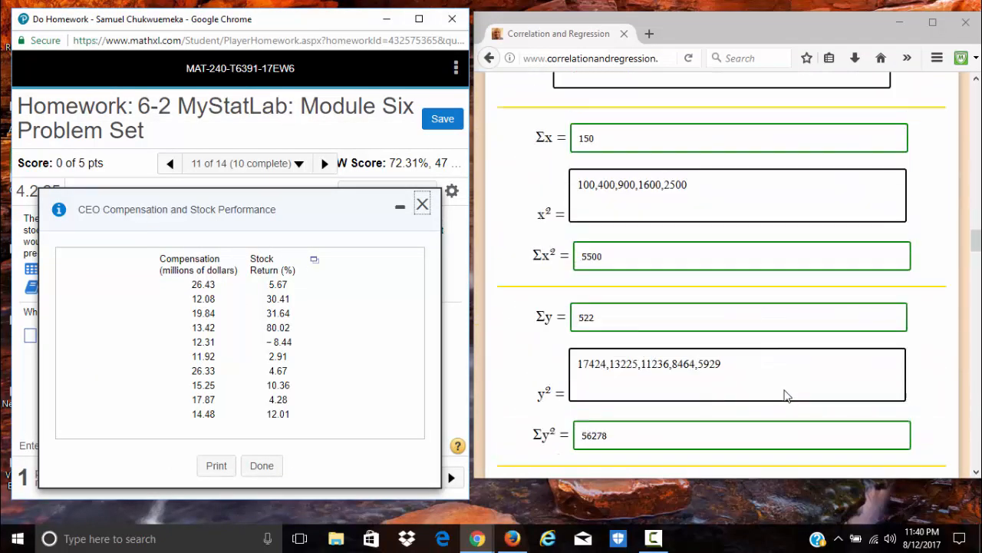
pyautogui.scroll(20, 786, 395)
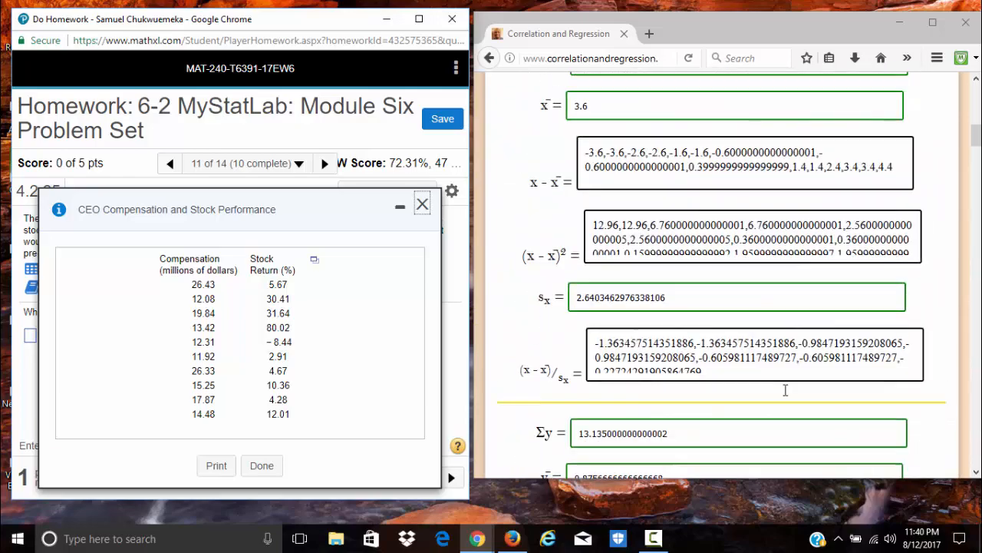
pyautogui.scroll(-10, 785, 390)
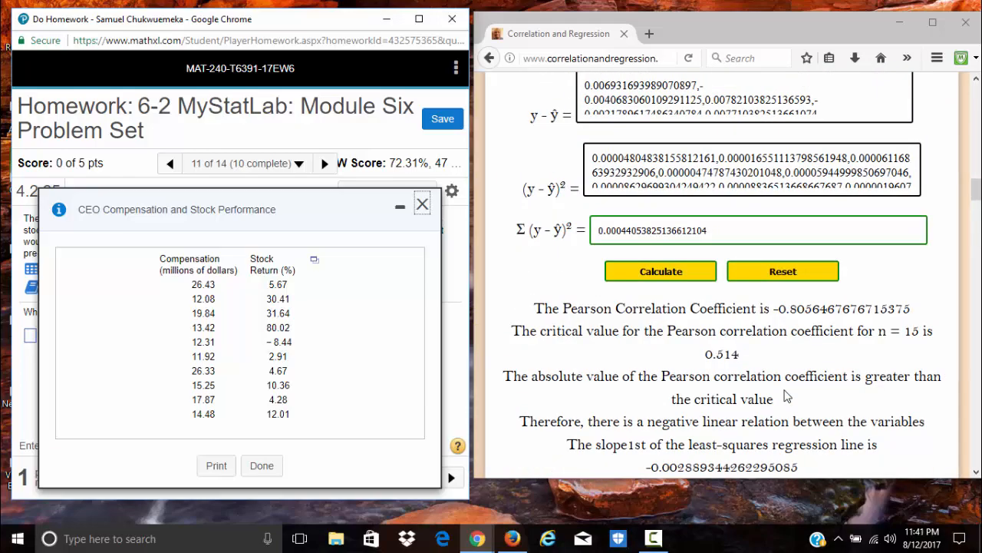
pyautogui.scroll(-5, 787, 395)
pyautogui.scroll(20, 785, 389)
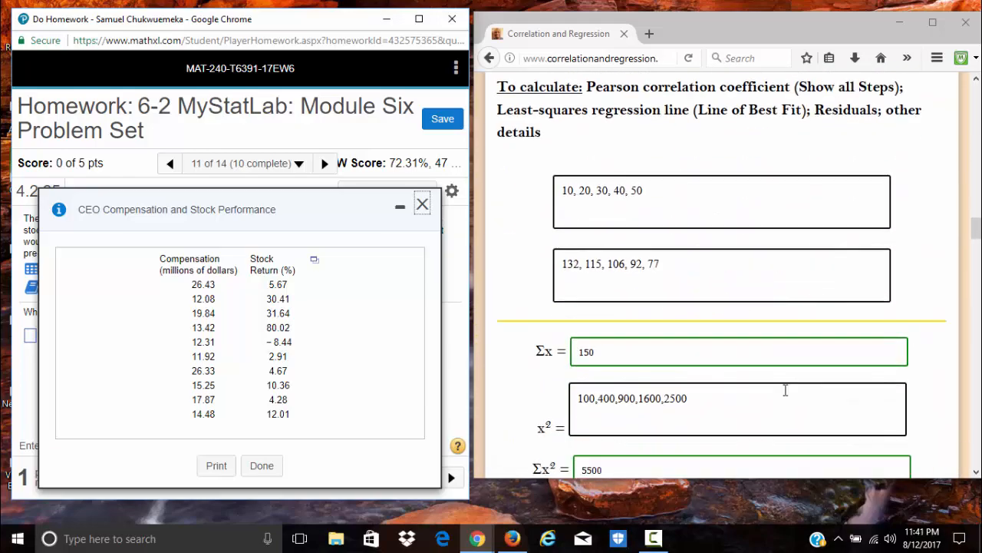
pyautogui.scroll(-15, 785, 389)
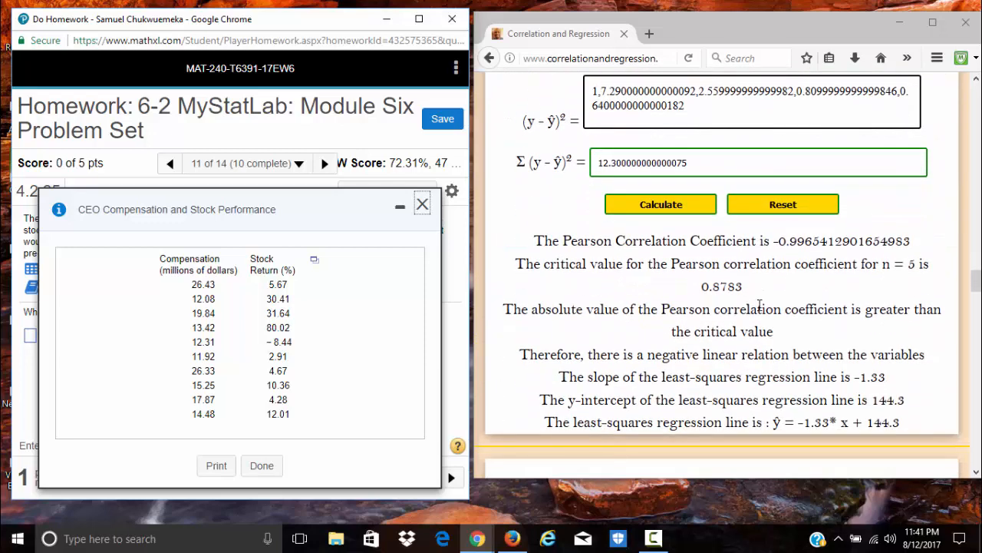
pyautogui.click(798, 206)
pyautogui.scroll(15, 711, 302)
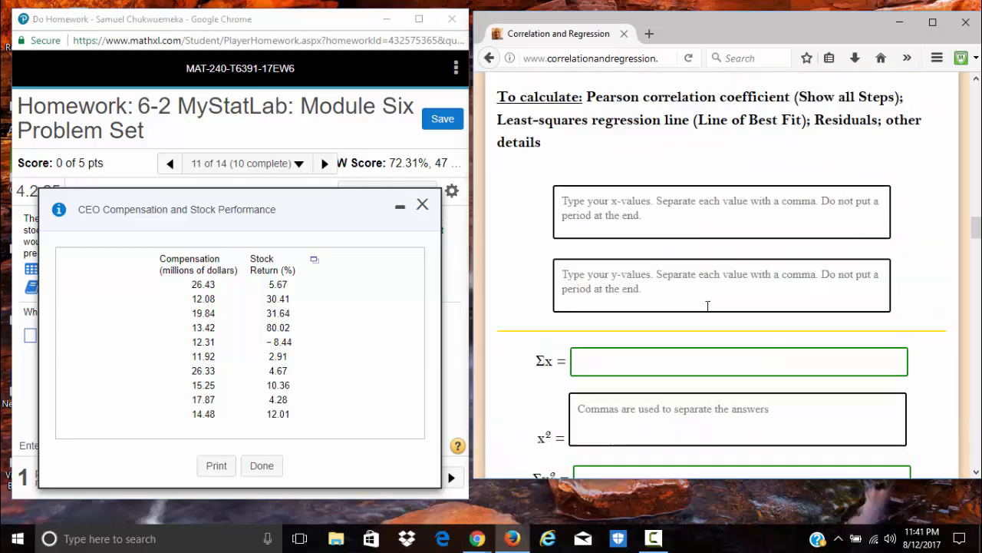
pyautogui.scroll(2, 707, 306)
# Step: Enter the compensation figures 26.43, 12.08, 19.84, 13.42, 12.31, 11.92, 26.33, 15.25, 17.87, 14.48 as the calculator's x-values
pyautogui.click(628, 284)
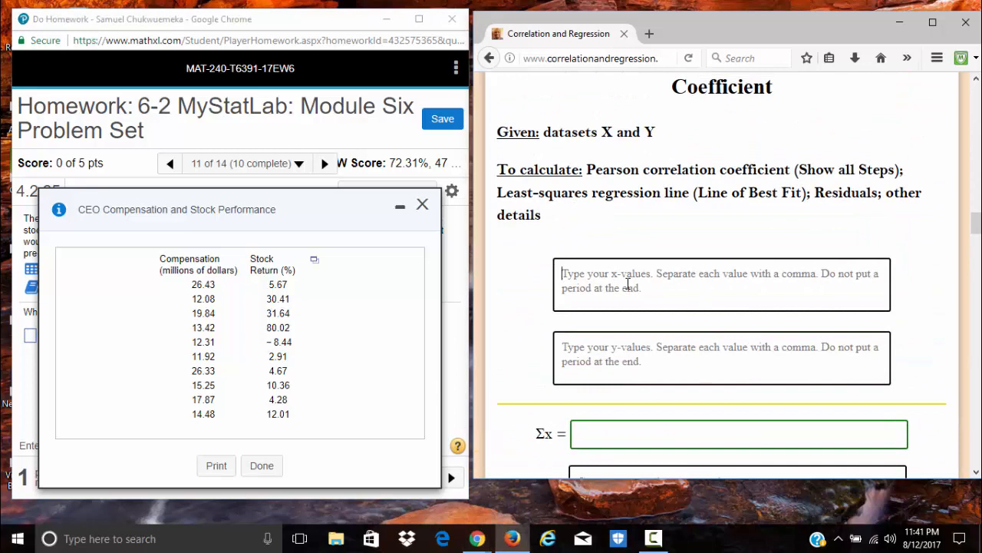
pyautogui.write('26.')
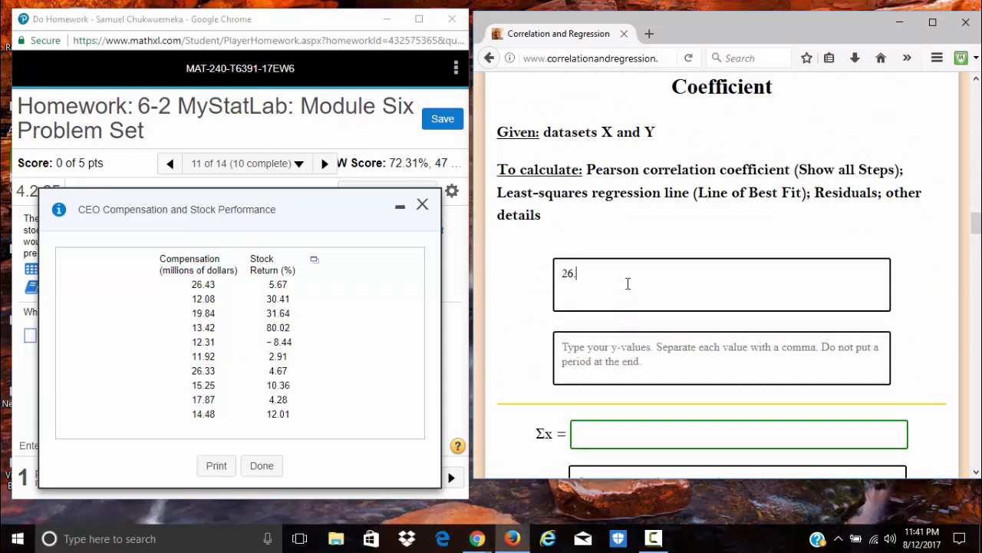
pyautogui.write('43, 12.08, 19.84, 13.42')
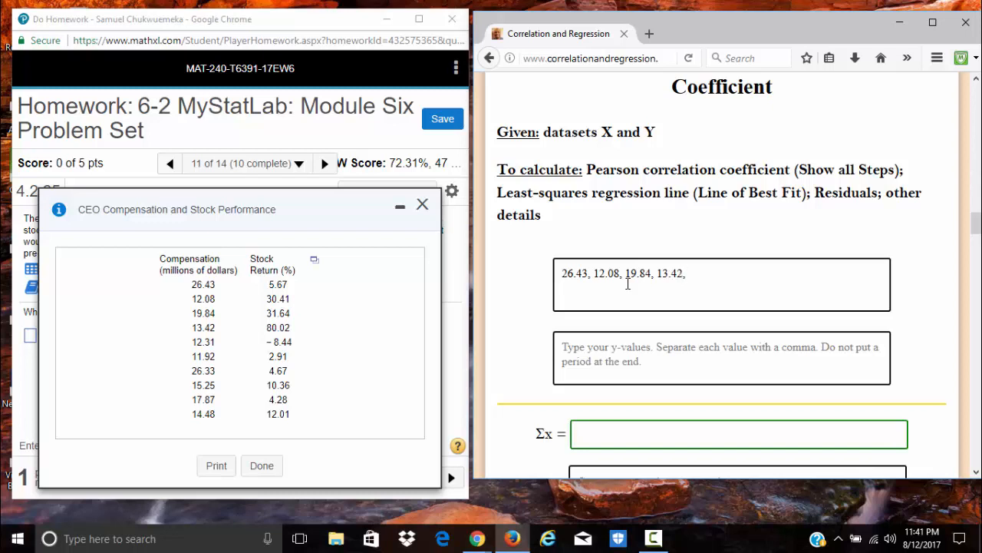
pyautogui.write(', 12.31, 11.92, 26.33, 15')
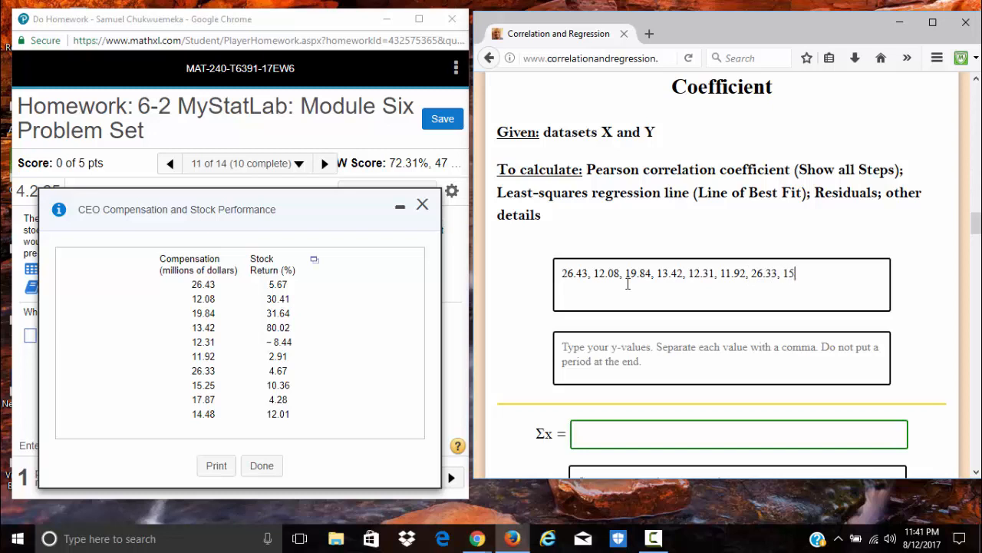
pyautogui.write('.25, 17.87, 14.48')
# Step: Enter the stock returns 5.67, 30.41, 31.64, 80.02, -8.44, 2.91, 4.67, 10.36, 4.28, 12.01 as the calculator's y-values
pyautogui.click(612, 360)
pyautogui.write('5.67, ')
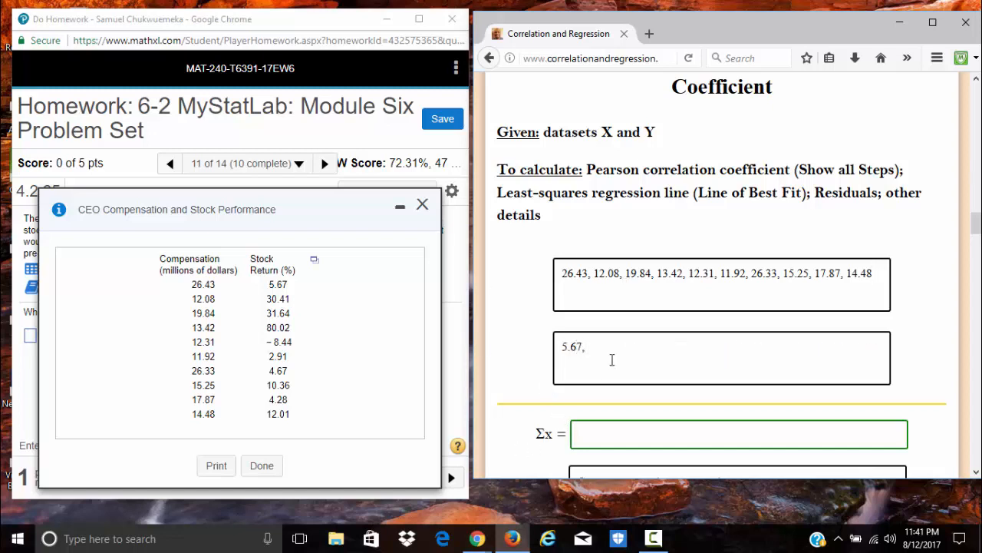
pyautogui.write('30.41, 31.64, 80.02, ')
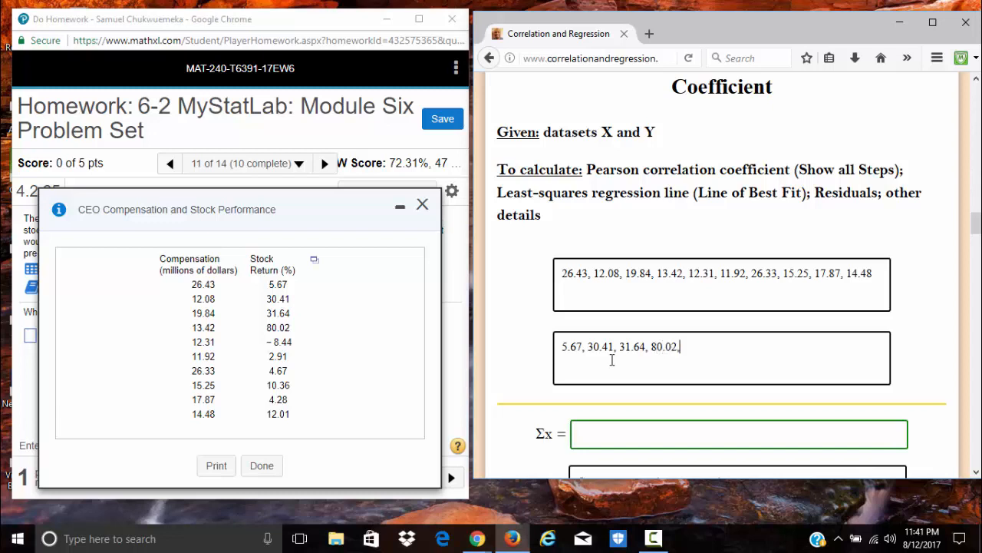
pyautogui.write('-8.44, 2.91, 4.67, 10.36')
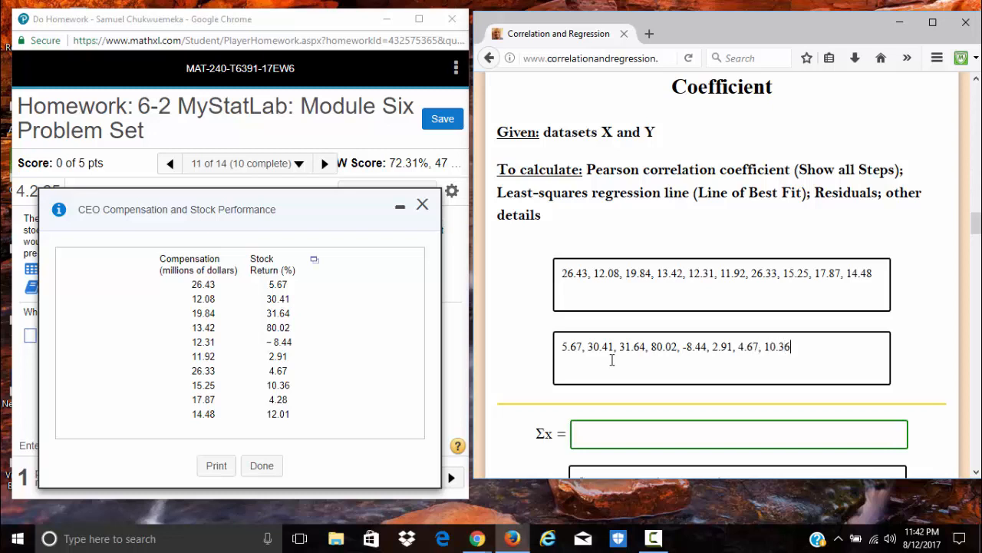
pyautogui.write(', 4.28, 12.01')
# Step: Calculate the correlation and regression results for the CEO data and close the compensation data table
pyautogui.scroll(-15, 691, 292)
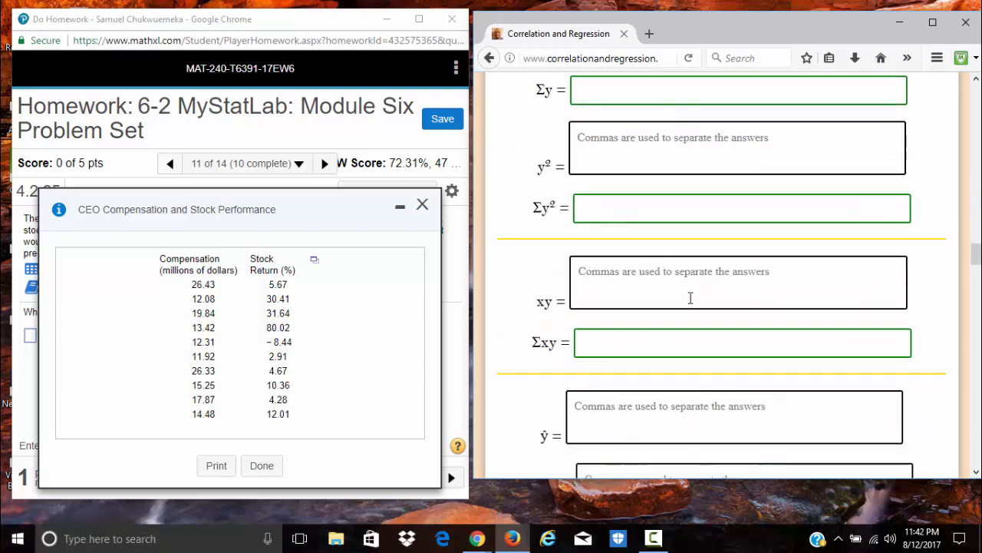
pyautogui.scroll(3, 689, 303)
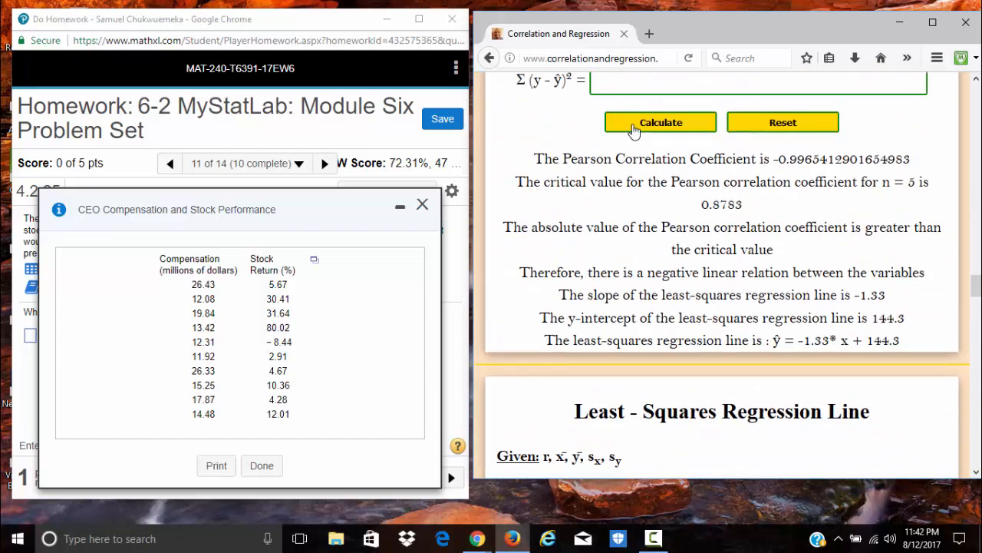
pyautogui.click(629, 127)
pyautogui.click(423, 204)
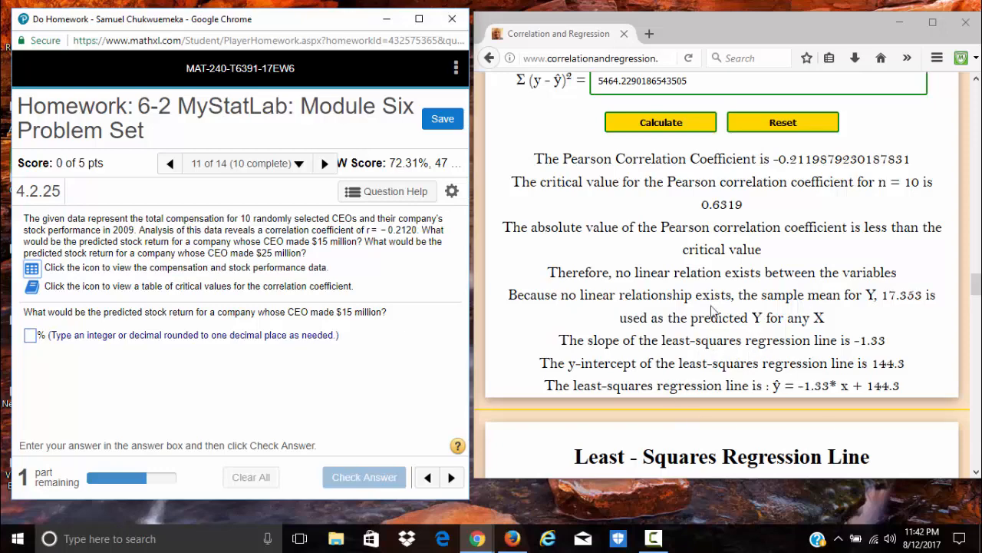
# Step: Review the CEO data's correlation and critical value results and compare them with the first formula section of the calculator
pyautogui.scroll(15, 712, 310)
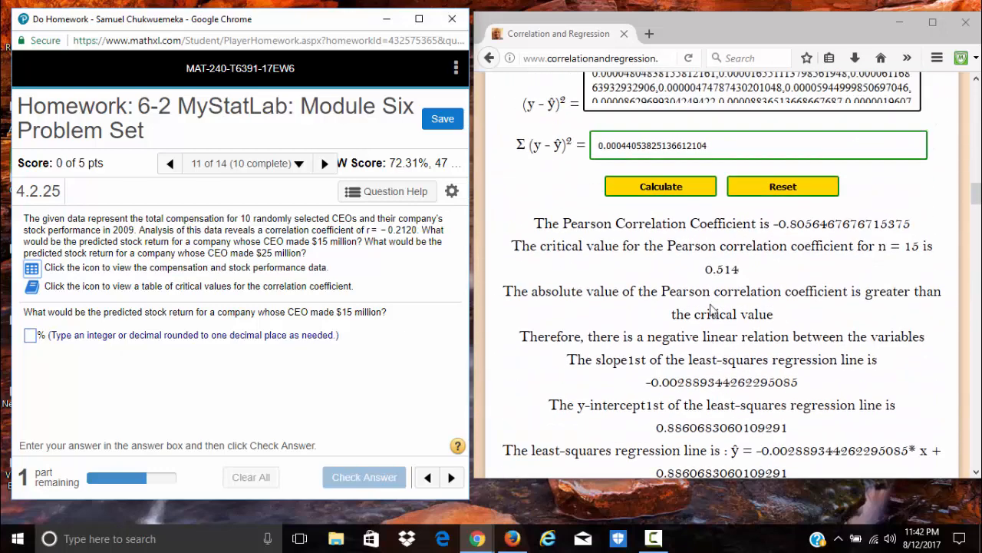
pyautogui.scroll(20, 712, 310)
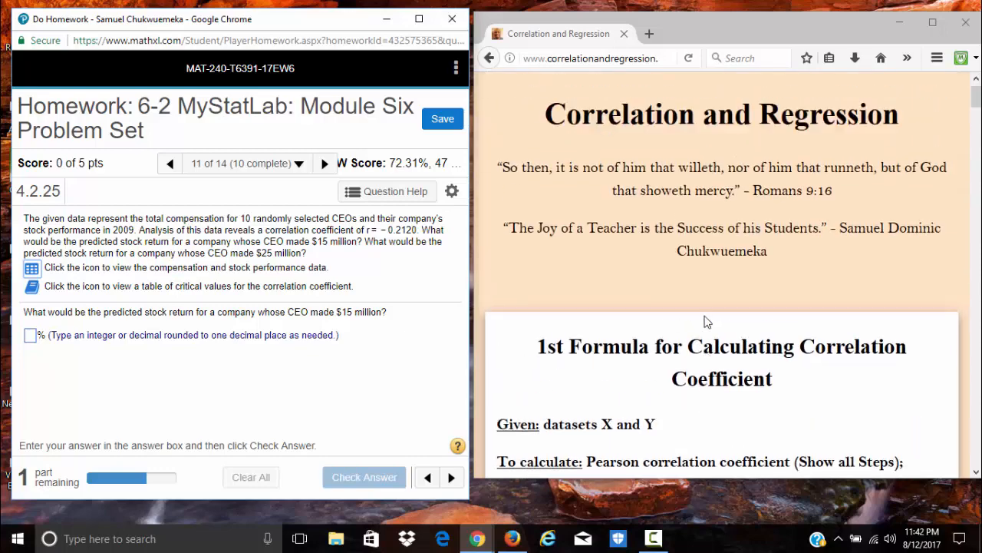
pyautogui.scroll(-20, 707, 321)
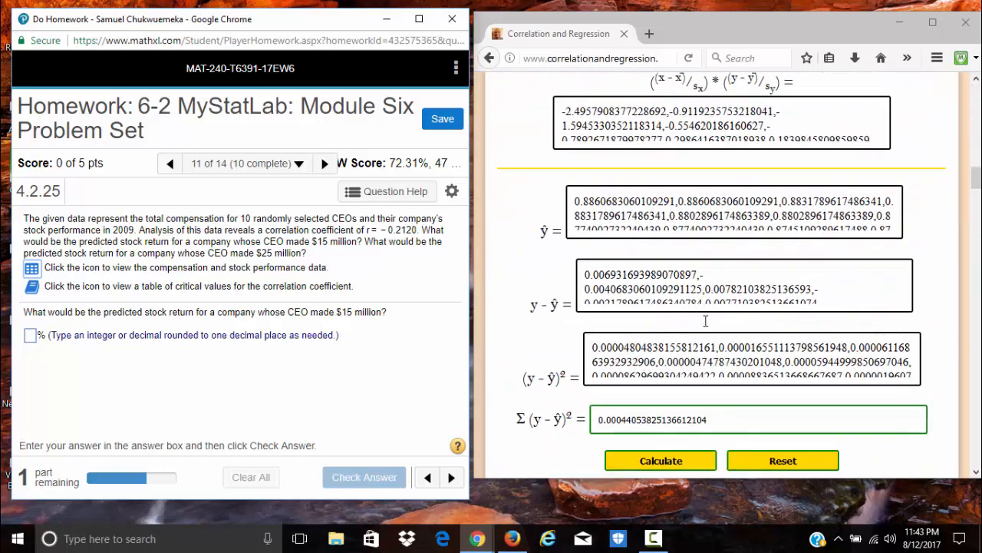
pyautogui.scroll(-20, 706, 320)
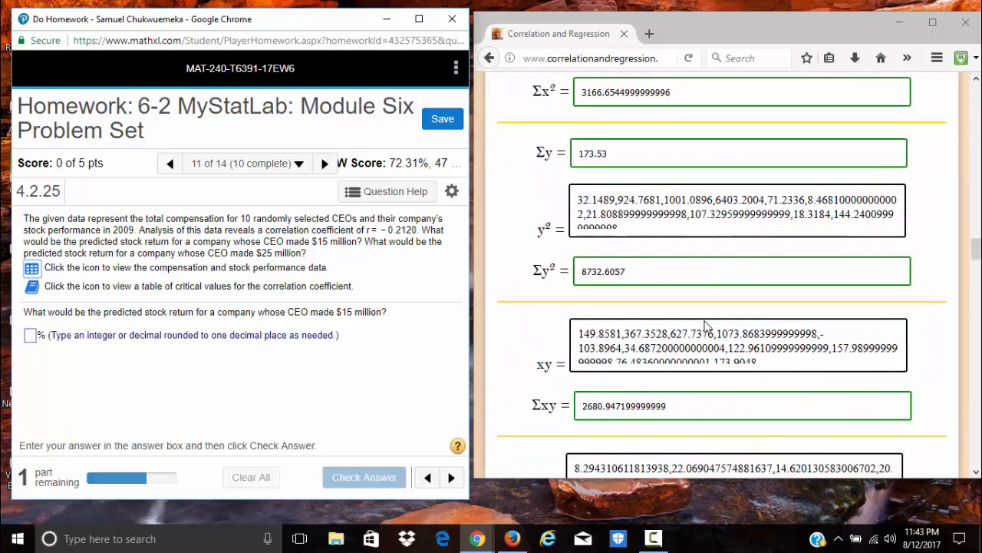
pyautogui.scroll(-20, 707, 325)
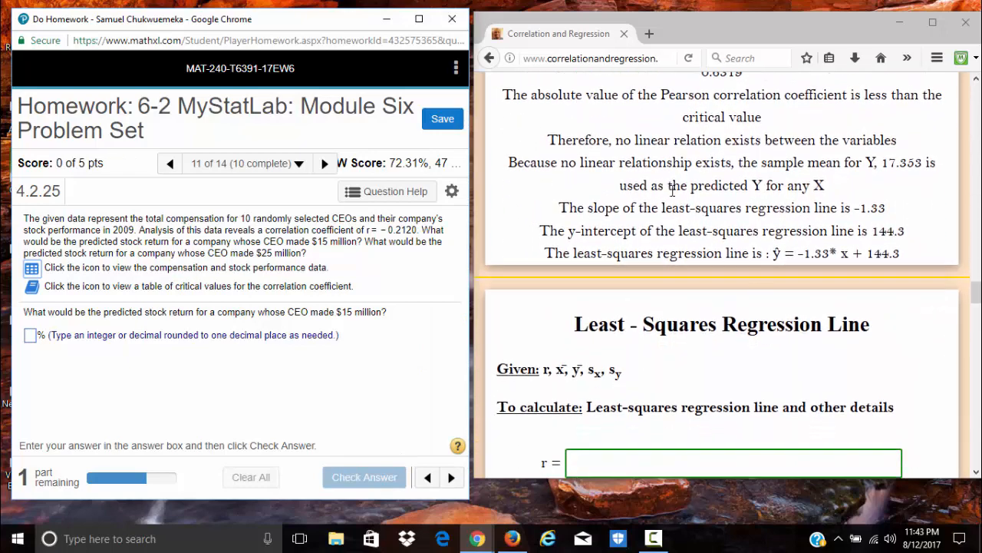
pyautogui.scroll(5, 804, 244)
pyautogui.scroll(-2, 790, 184)
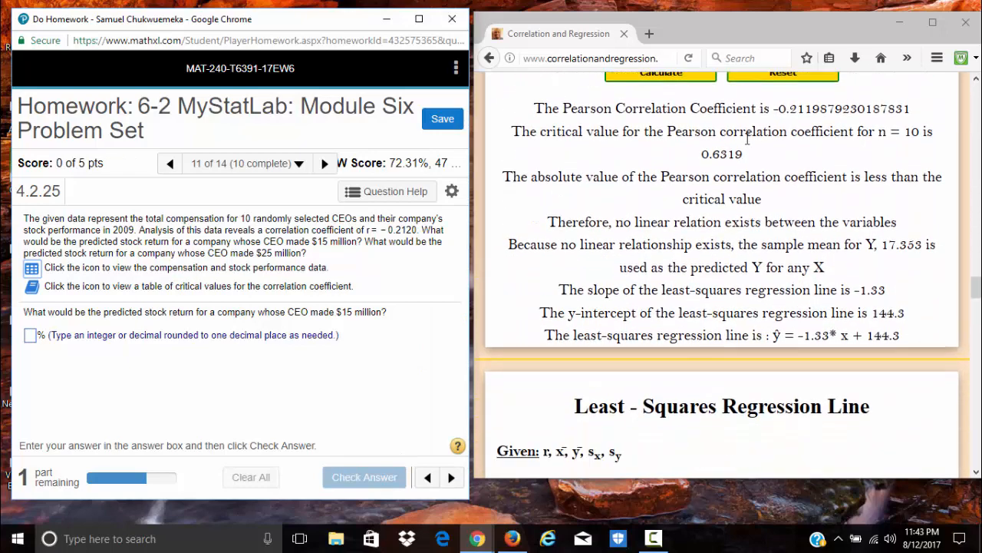
pyautogui.scroll(3, 784, 149)
pyautogui.scroll(-3, 651, 287)
pyautogui.scroll(20, 688, 330)
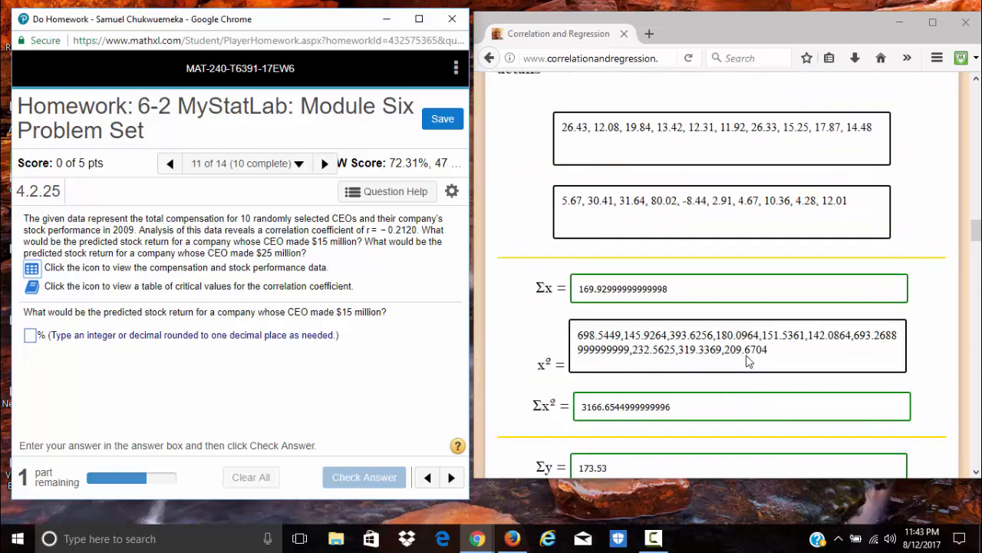
pyautogui.scroll(15, 748, 359)
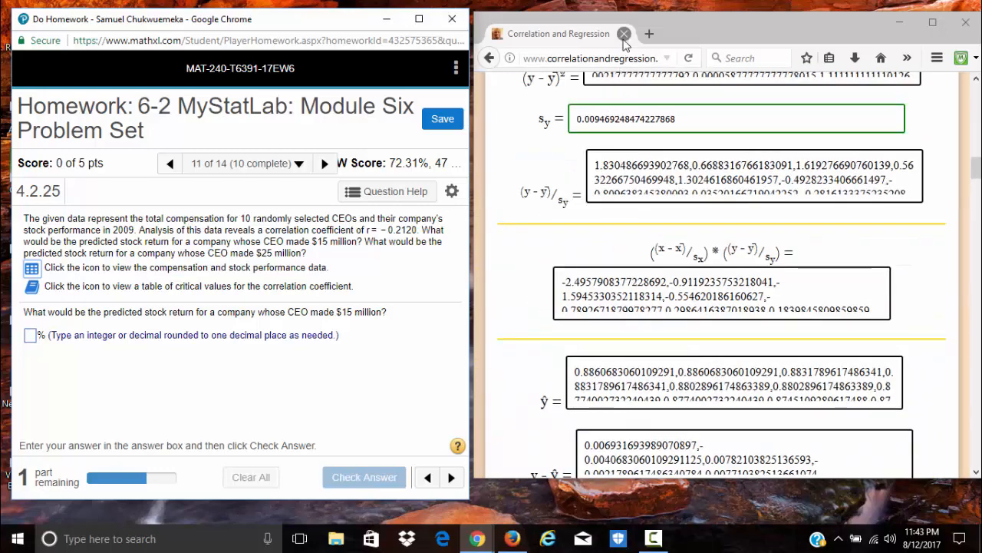
# Step: Reload the calculator page and recalculate the CEO data's correlation results in the 2nd Formula section
pyautogui.click(689, 61)
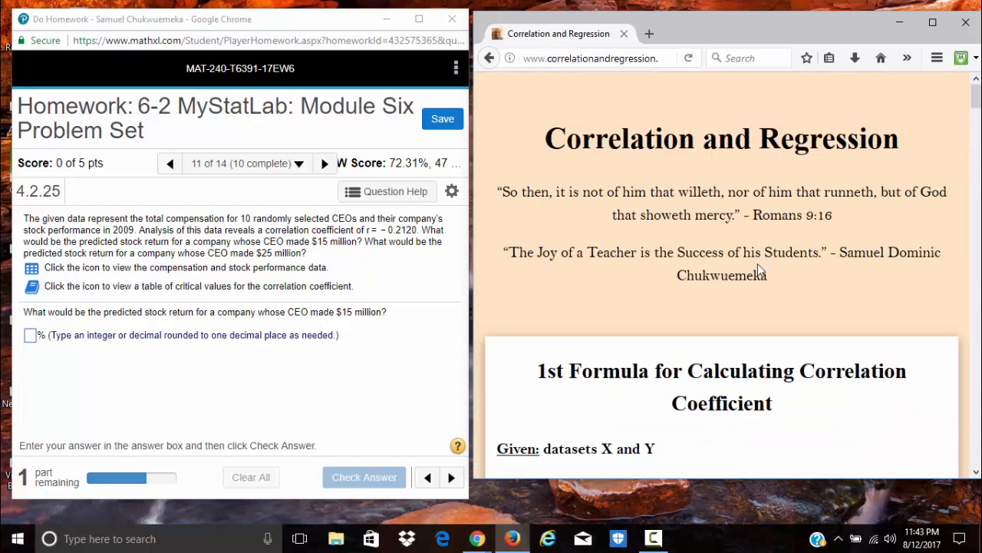
pyautogui.scroll(-4, 739, 246)
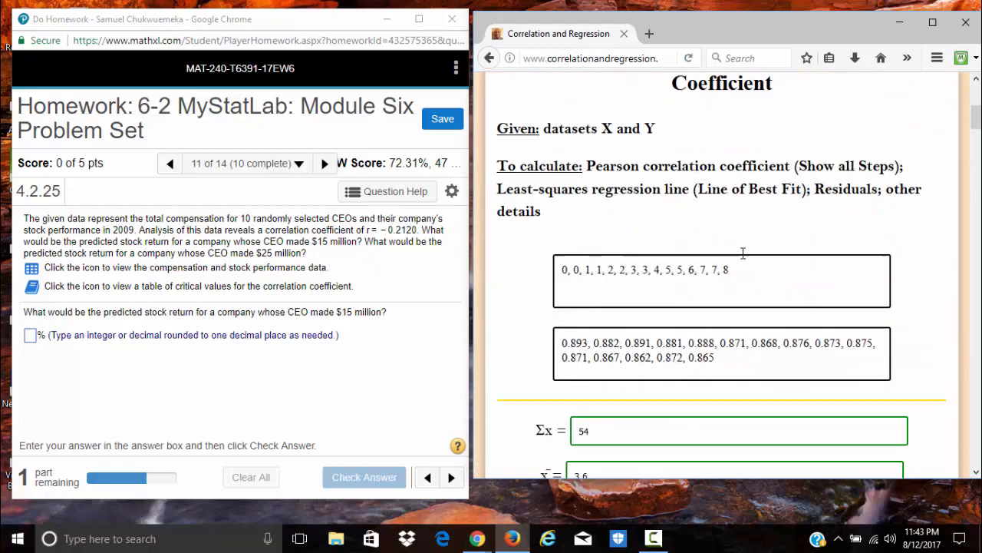
pyautogui.scroll(-18, 743, 253)
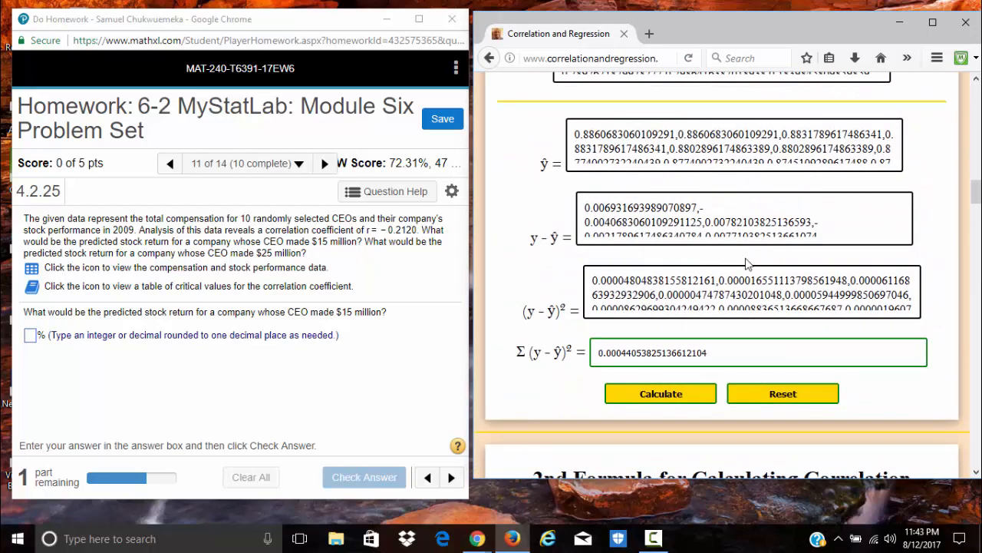
pyautogui.scroll(-6, 746, 261)
pyautogui.scroll(3, 746, 261)
pyautogui.scroll(-1, 746, 259)
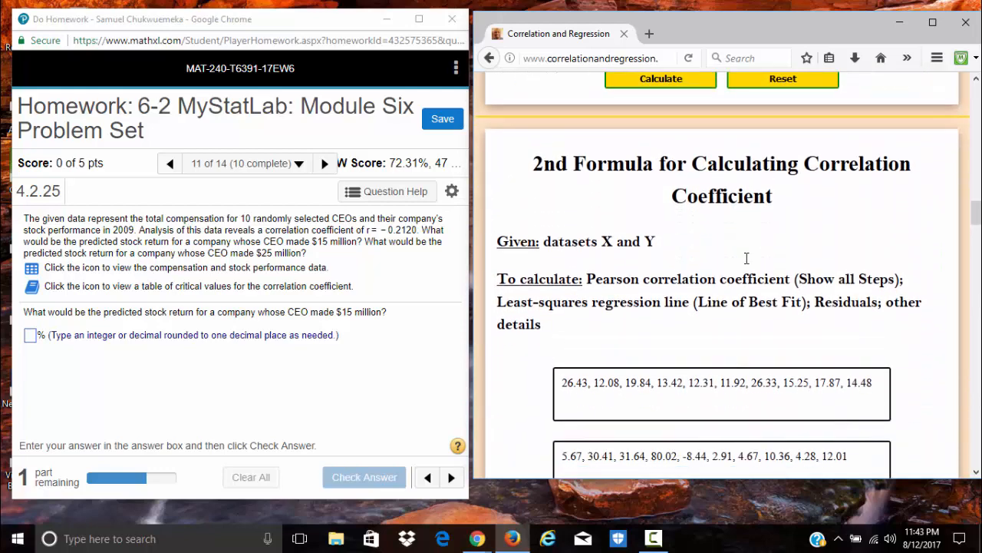
pyautogui.scroll(2, 746, 259)
pyautogui.scroll(-3, 745, 269)
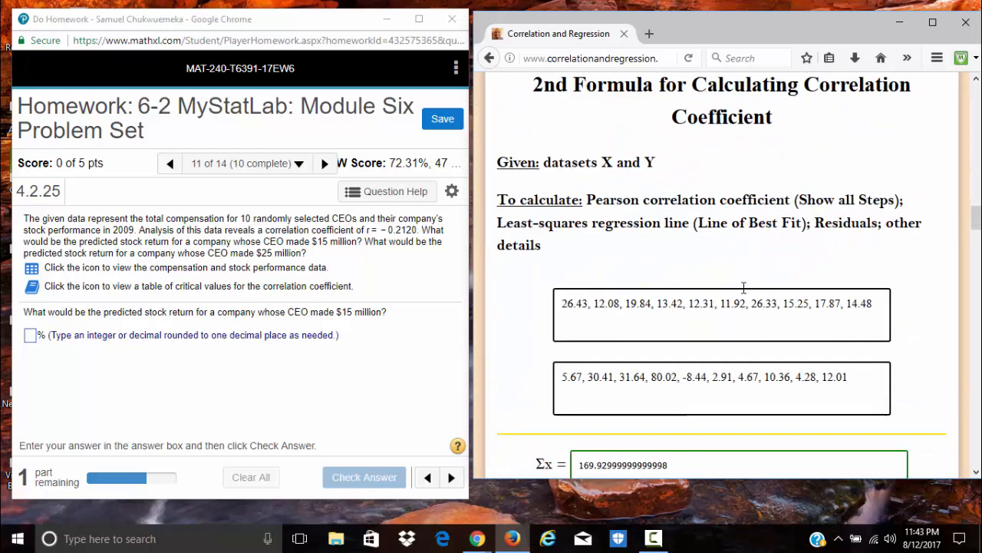
pyautogui.scroll(-15, 744, 288)
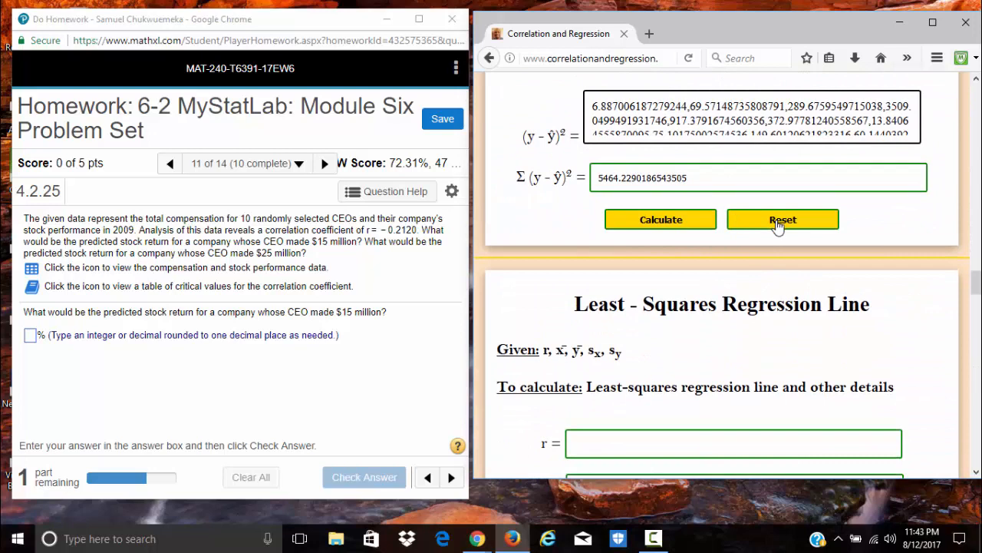
pyautogui.scroll(12, 767, 230)
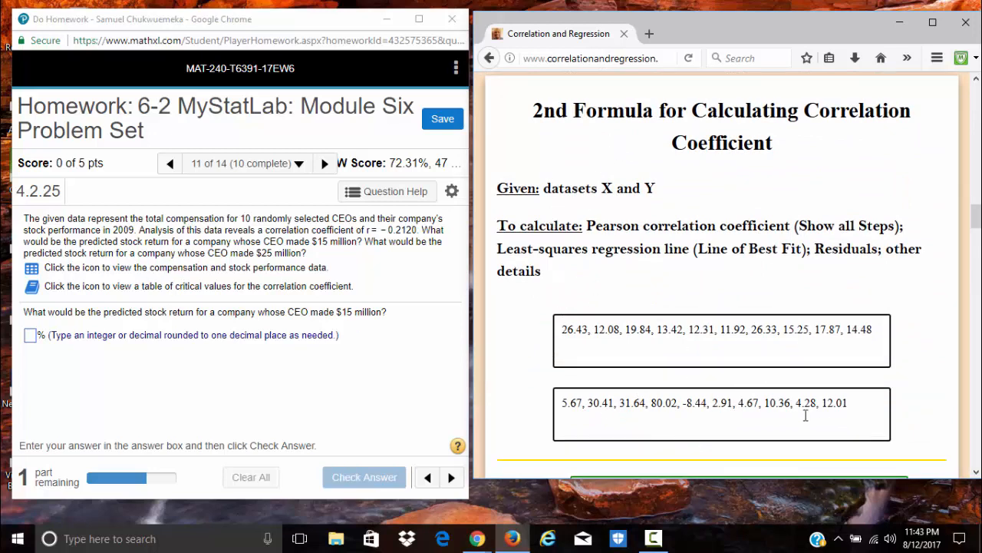
pyautogui.scroll(-15, 806, 415)
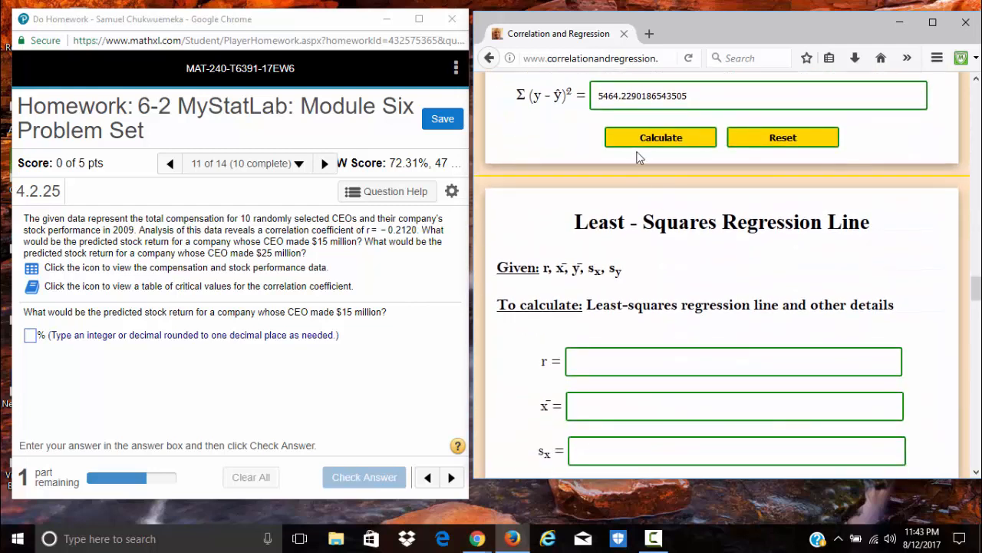
pyautogui.click(646, 138)
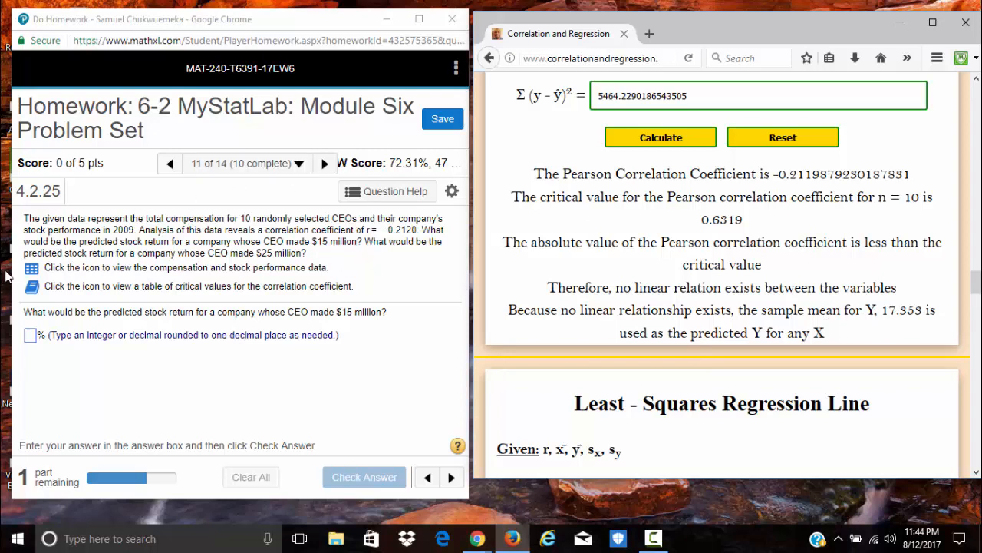
# Step: Consult the CEO compensation and stock performance table, then submit 17.4% as the predicted return for $15 million compensation
pyautogui.click(31, 270)
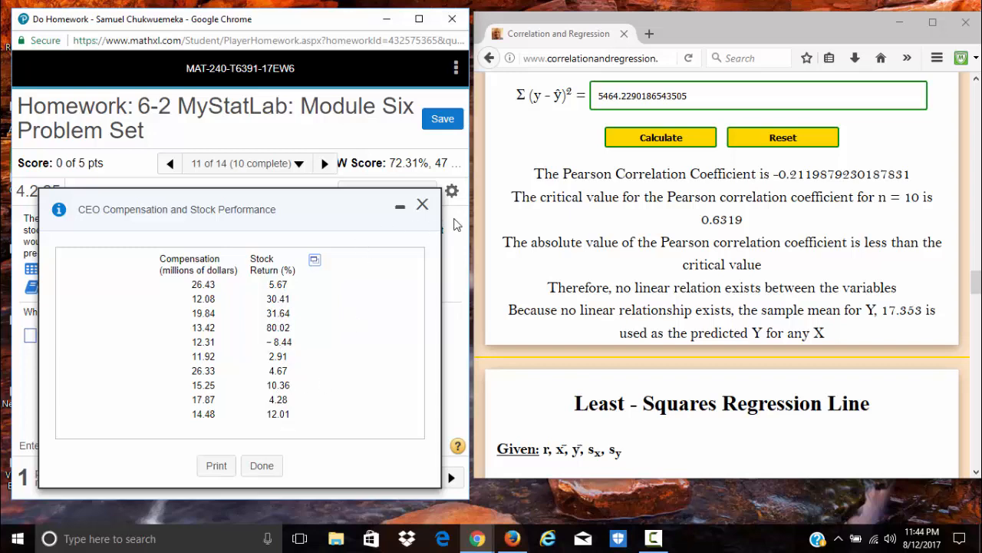
pyautogui.click(422, 204)
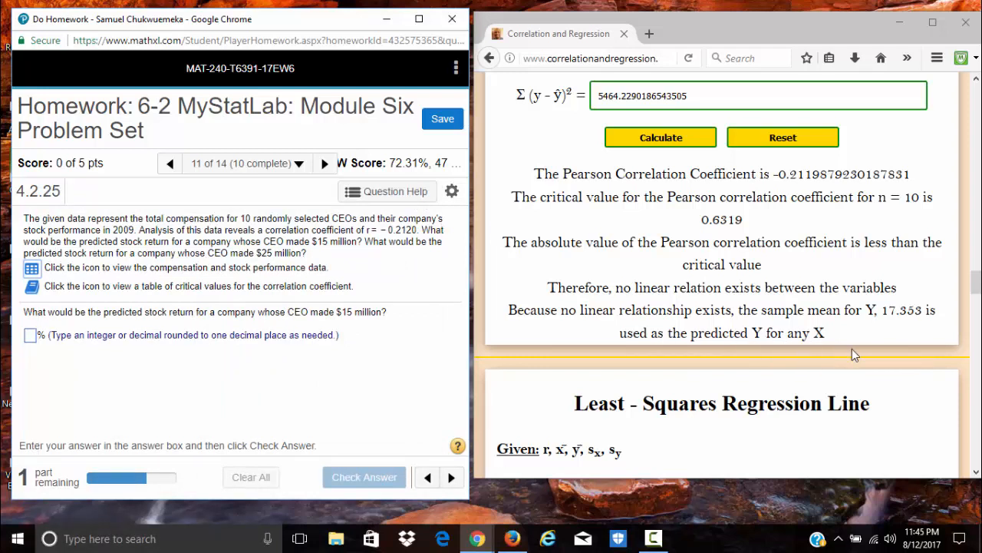
pyautogui.click(31, 335)
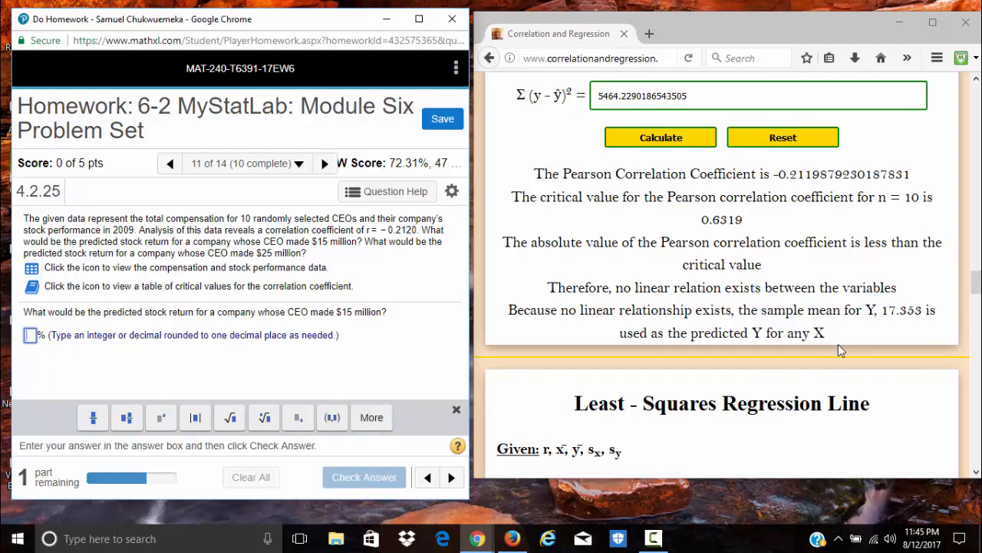
pyautogui.write('17.4')
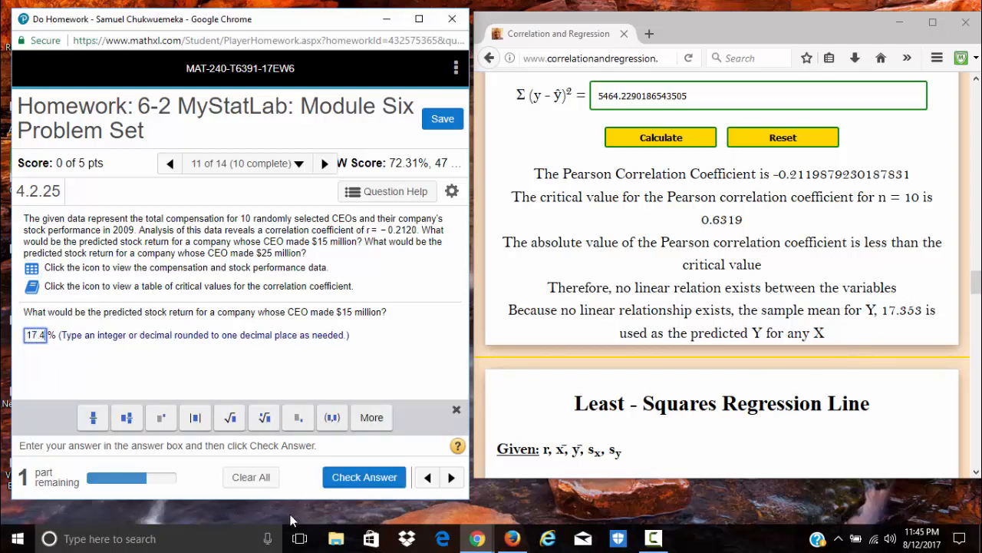
pyautogui.press('Return')
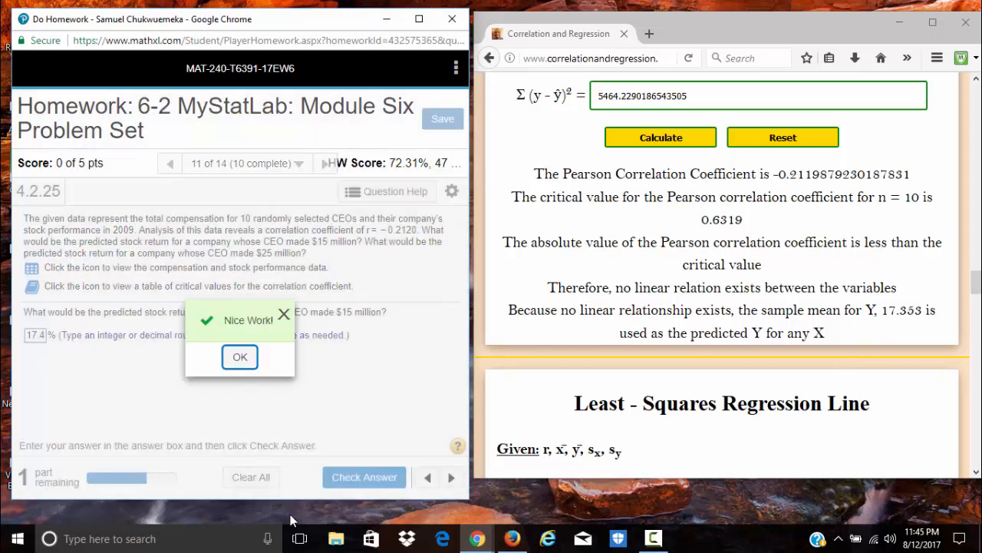
pyautogui.press('Return')
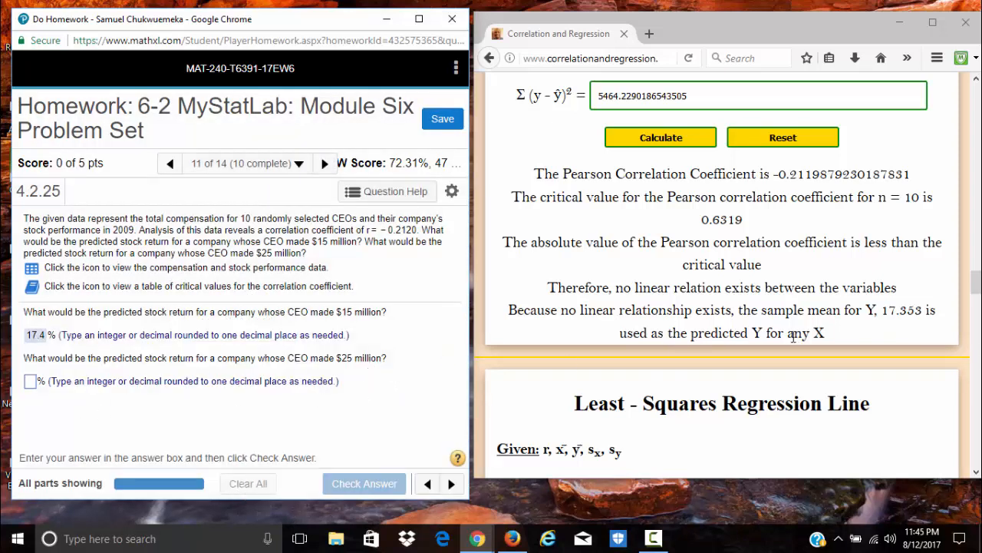
# Step: Submit 17.4% as the predicted stock return for $25 million compensation and continue to question 12
pyautogui.click(30, 382)
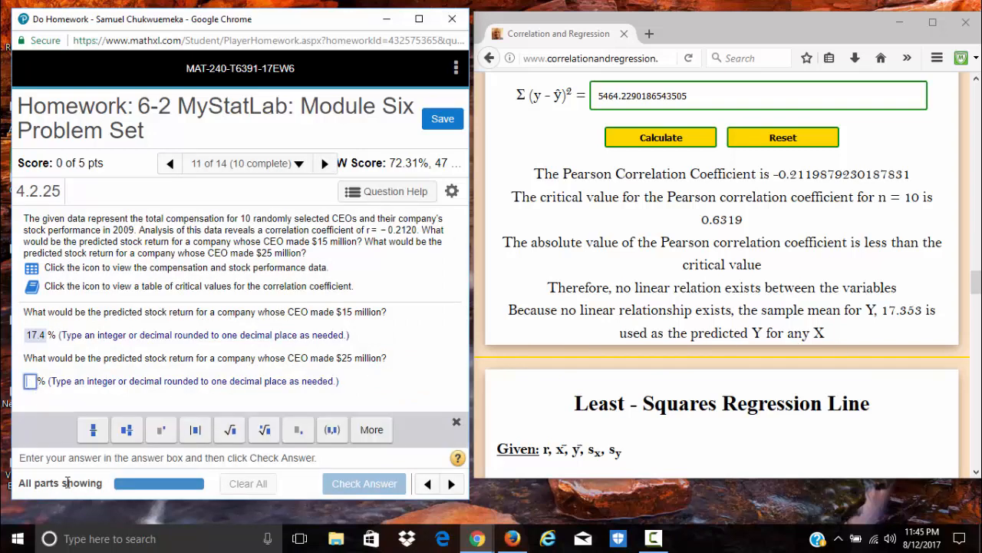
pyautogui.write('17.4')
pyautogui.press('Return')
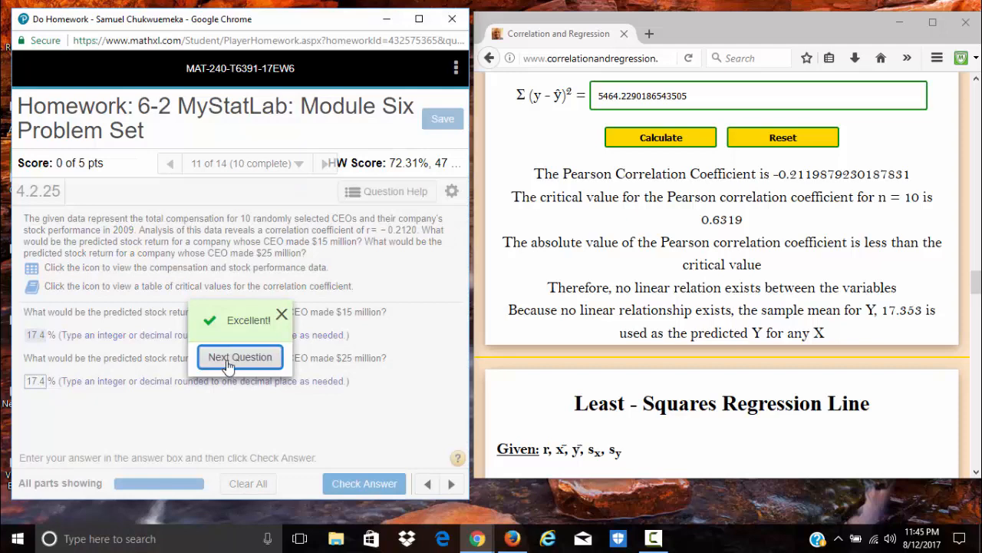
pyautogui.click(230, 357)
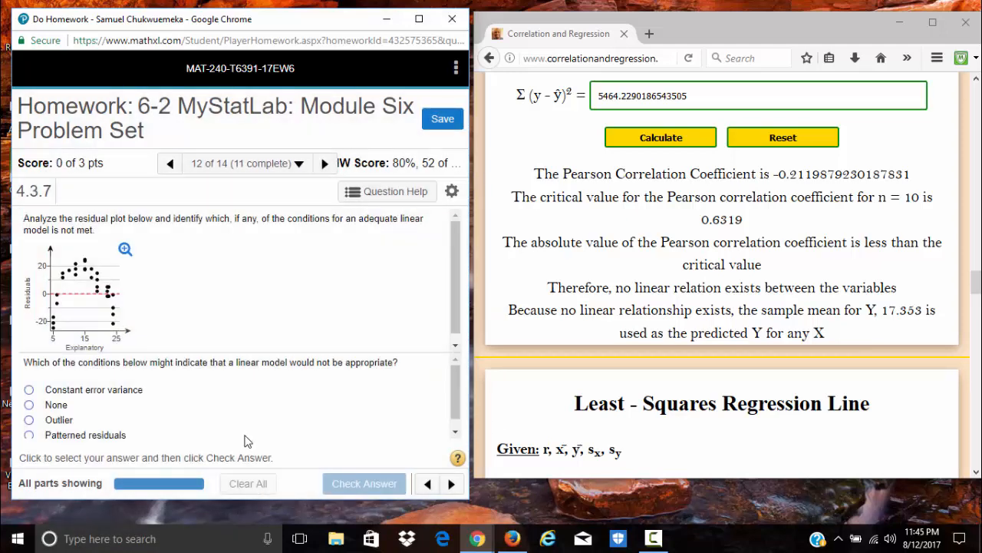
# Step: Minimize the calculator window, maximize the homework window, and submit "Patterned residuals" for question 12, continuing to question 13
pyautogui.click(902, 21)
pyautogui.click(419, 18)
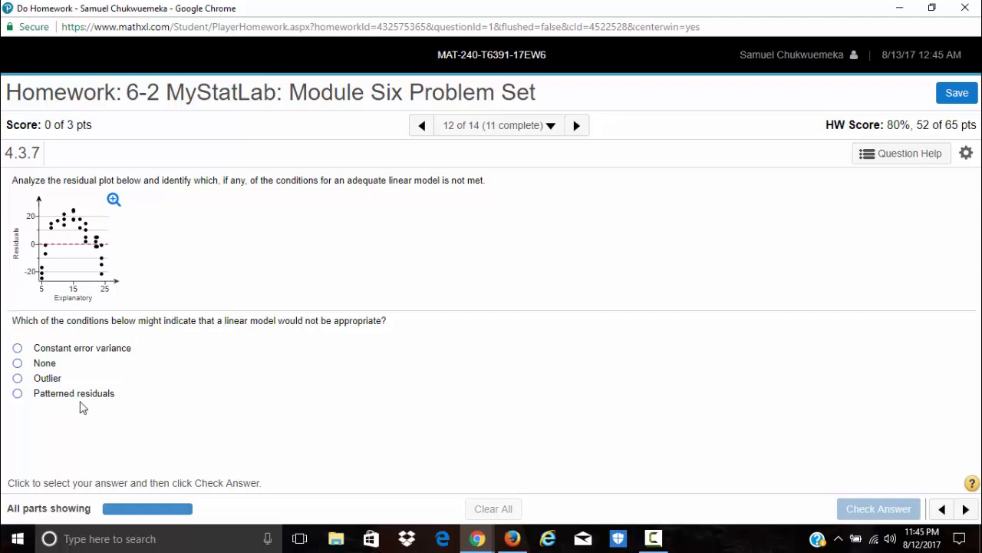
pyautogui.click(16, 393)
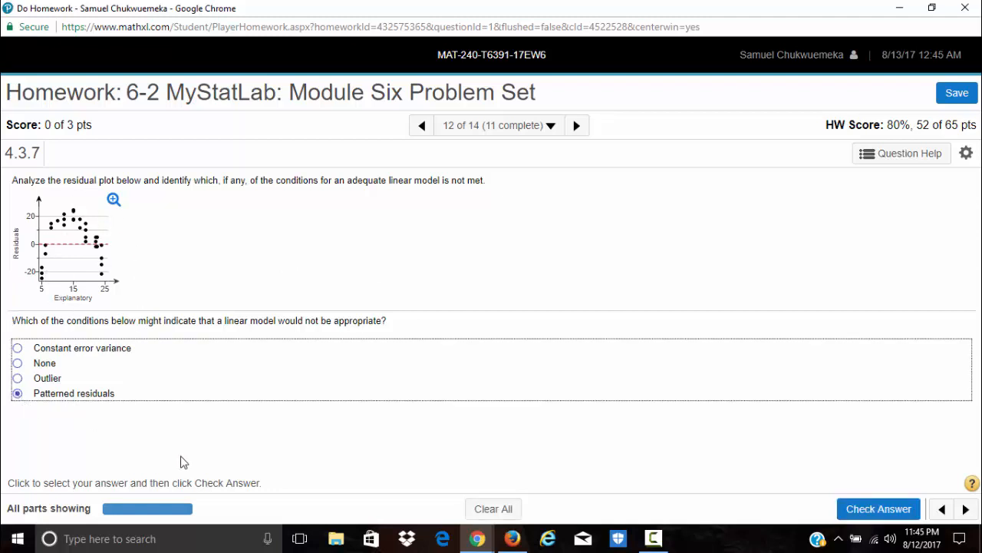
pyautogui.press('Return')
pyautogui.press('Return')
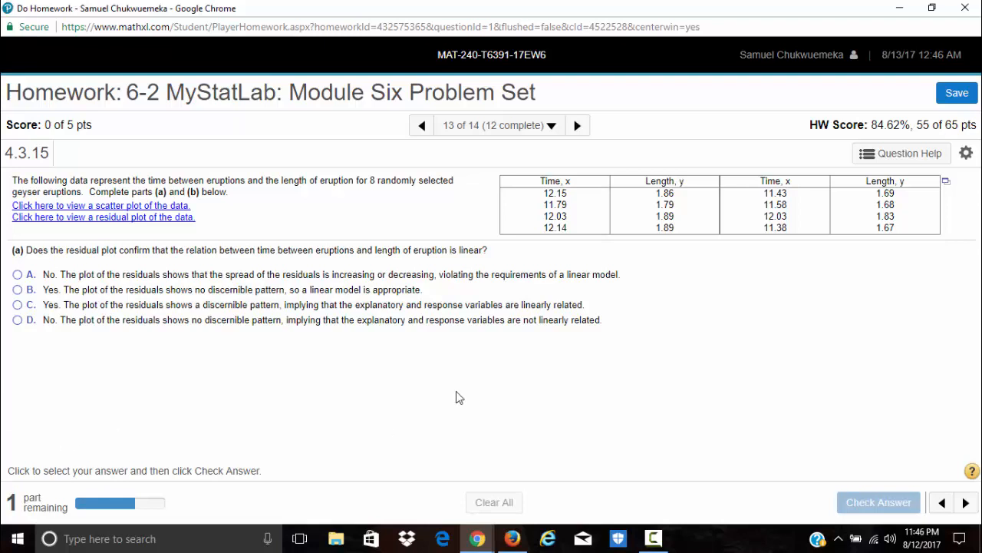
# Step: View the eruption data's residual plot and submit option B, no discernible pattern so a linear model is appropriate, for part (a)
pyautogui.click(123, 223)
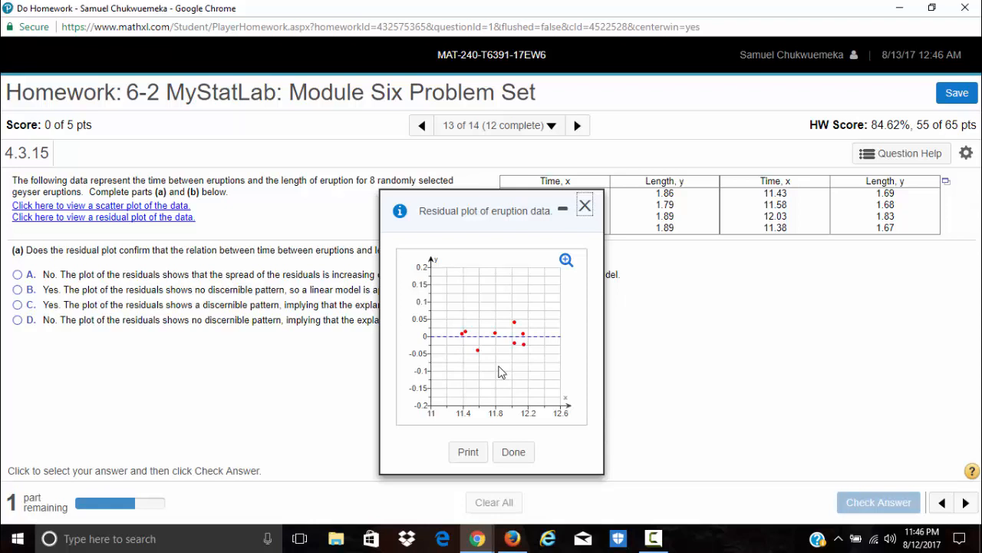
pyautogui.click(583, 206)
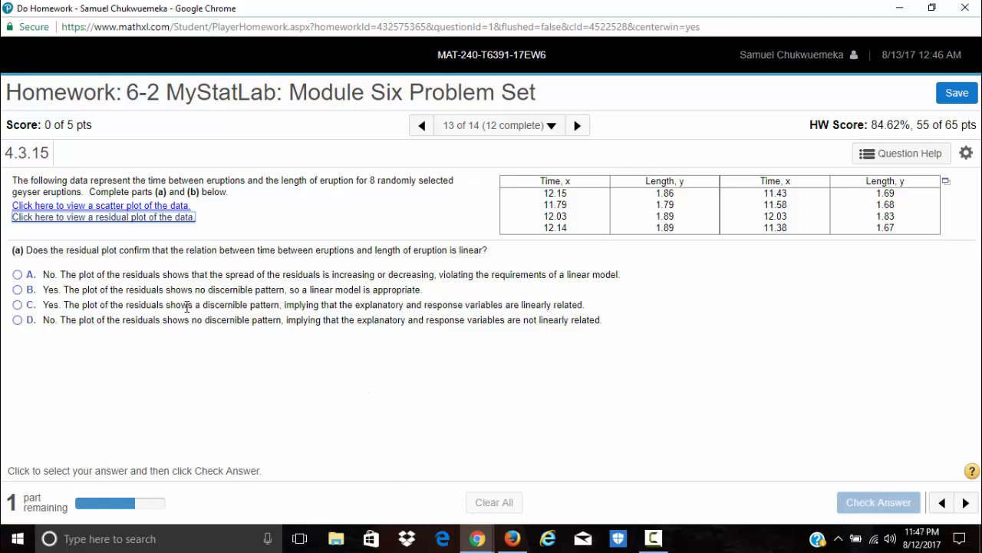
pyautogui.click(17, 290)
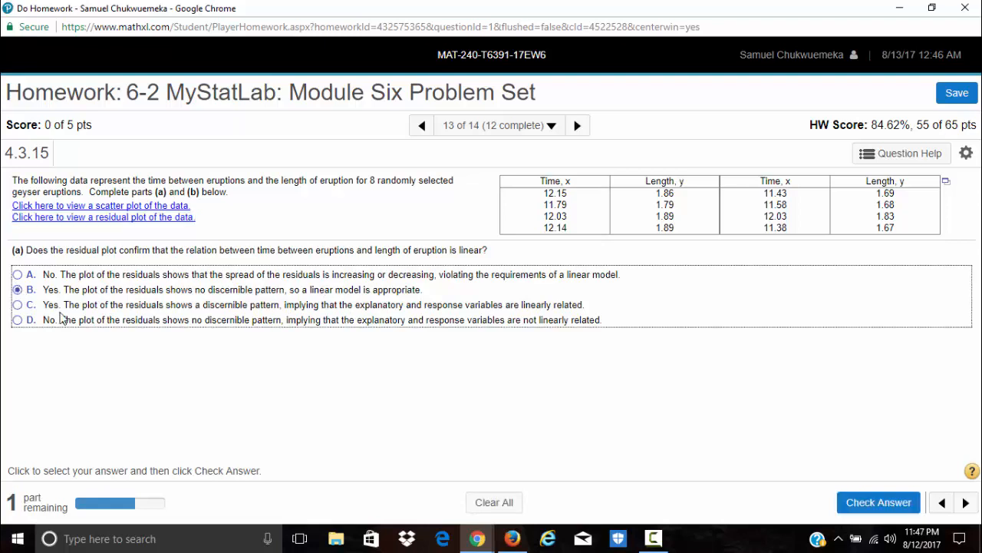
pyautogui.press('Return')
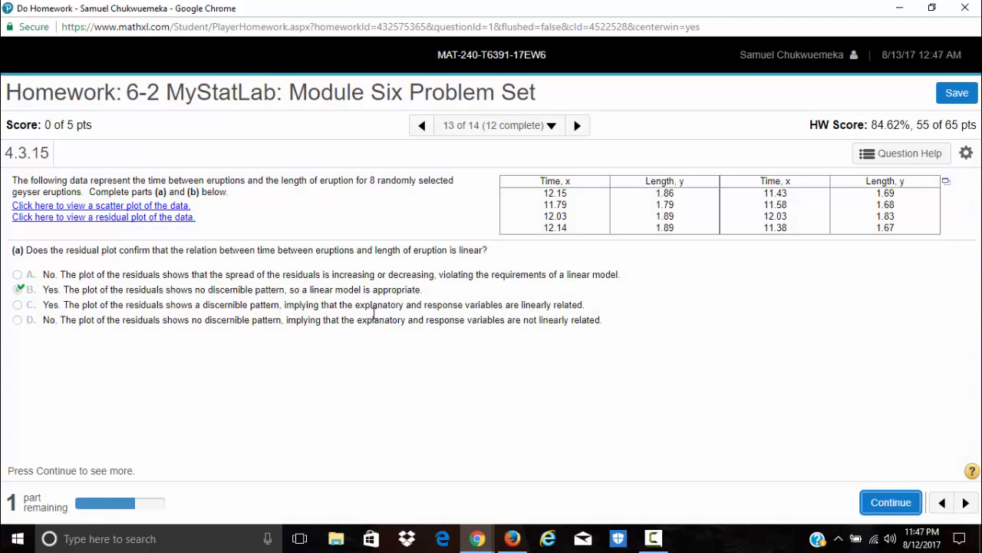
# Step: Continue to part (b), submit option A, 92.7% of the variation in length of eruption explained, and advance to question 14
pyautogui.click(899, 505)
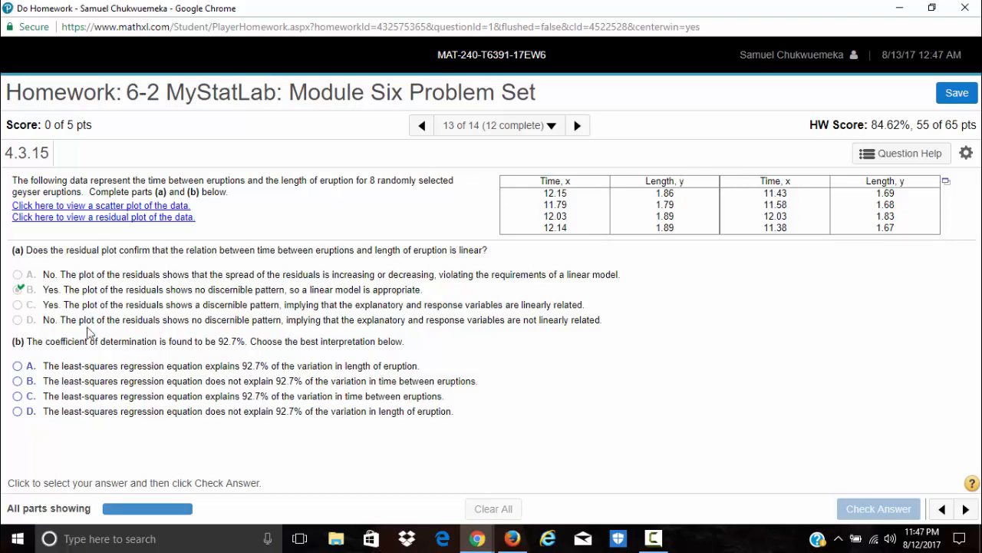
pyautogui.click(17, 368)
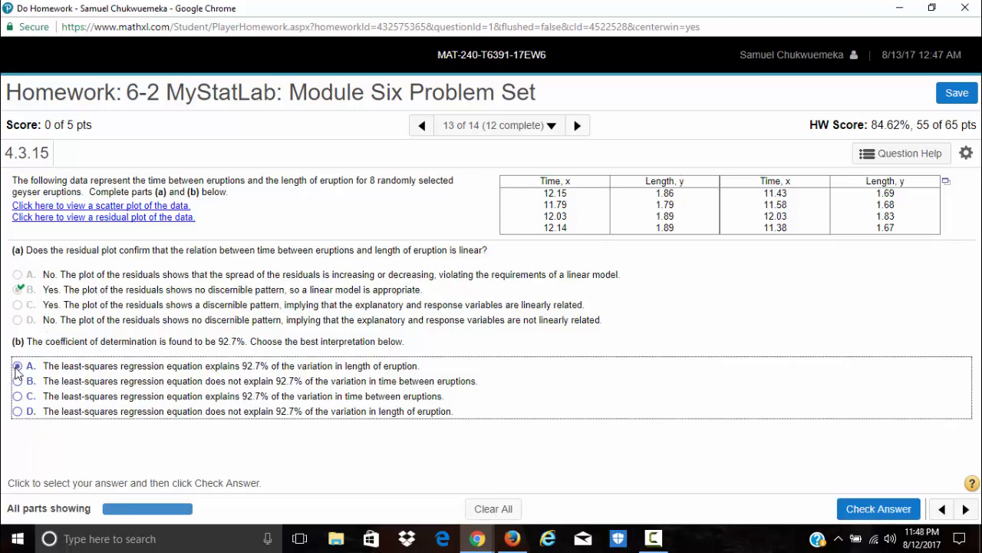
pyautogui.press('Return')
pyautogui.press('Return')
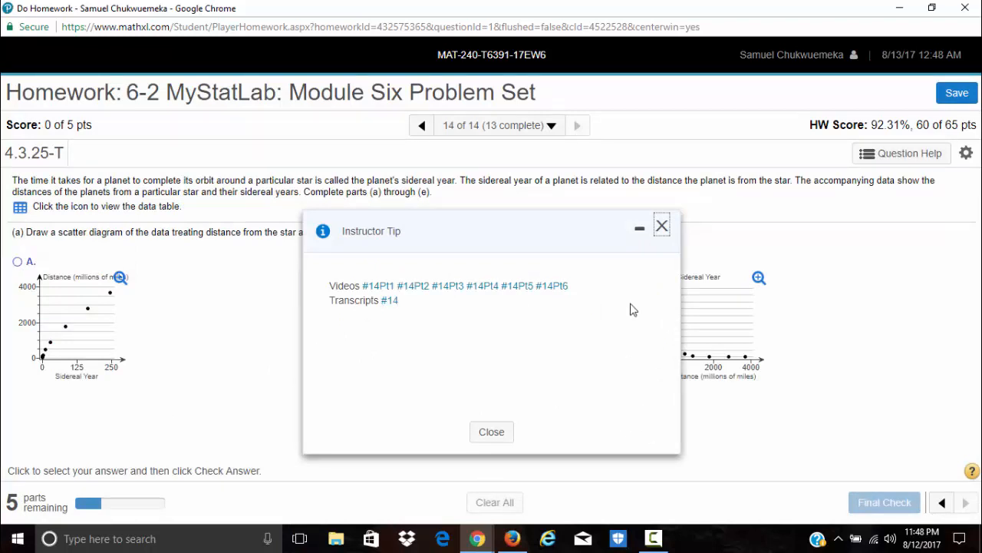
# Step: Dismiss the instructor tip and open question 14's planet data table in StatCrunch
pyautogui.click(660, 224)
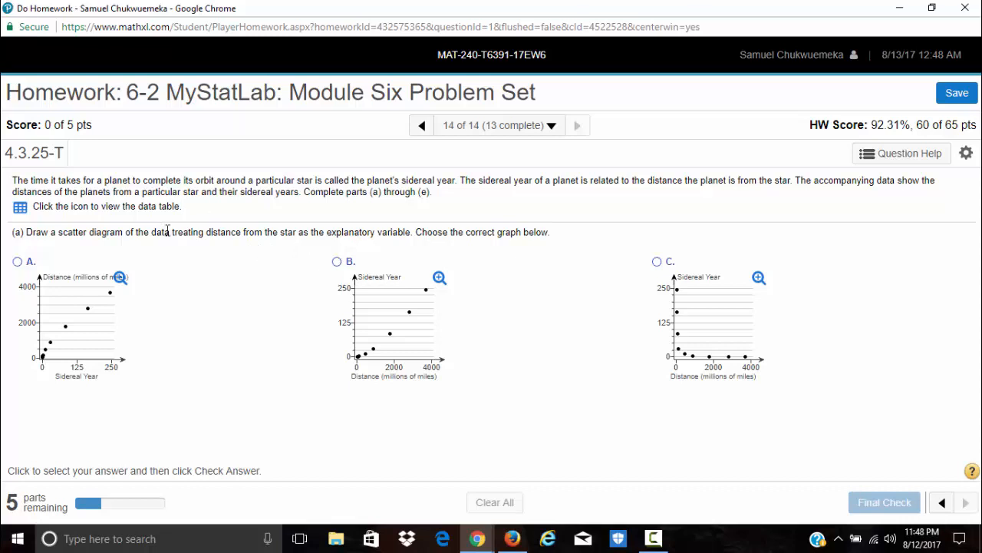
pyautogui.click(20, 208)
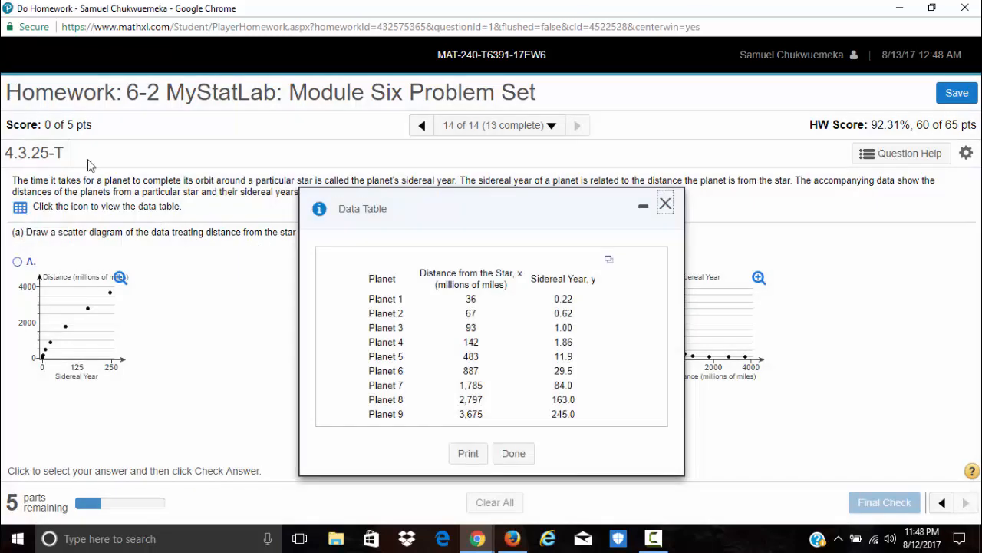
pyautogui.click(608, 261)
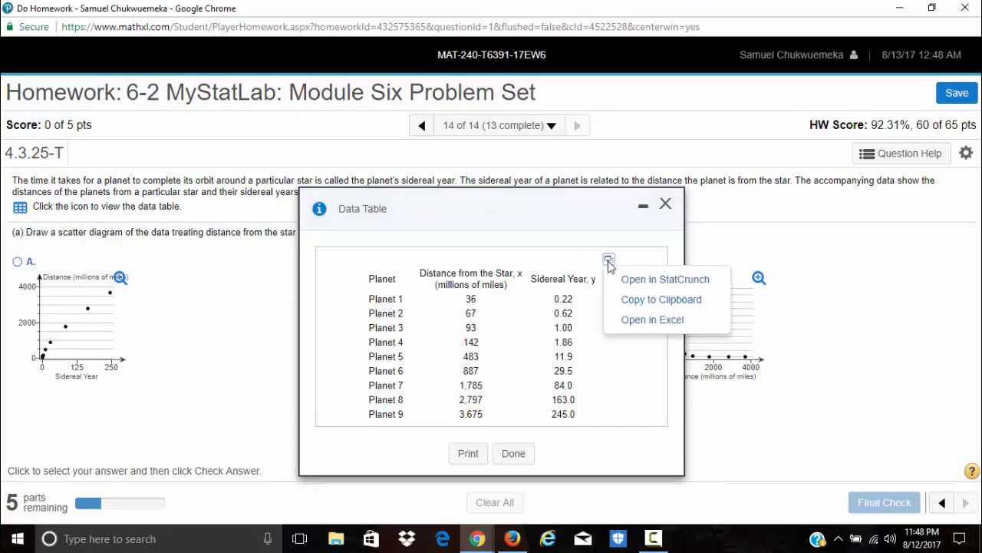
pyautogui.click(634, 281)
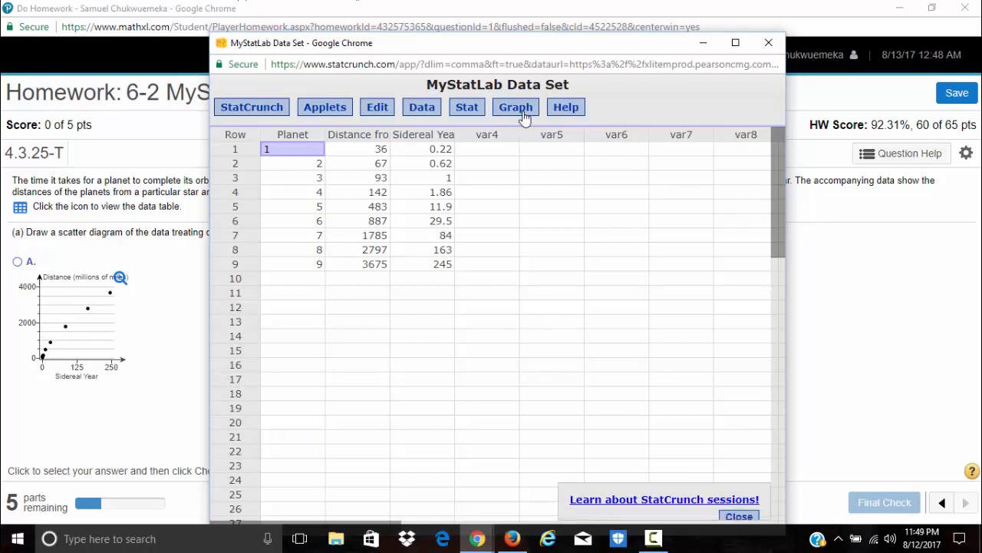
# Step: Create a scatter plot with Distance from the Star as the X variable and Sidereal Year as the Y variable
pyautogui.click(525, 112)
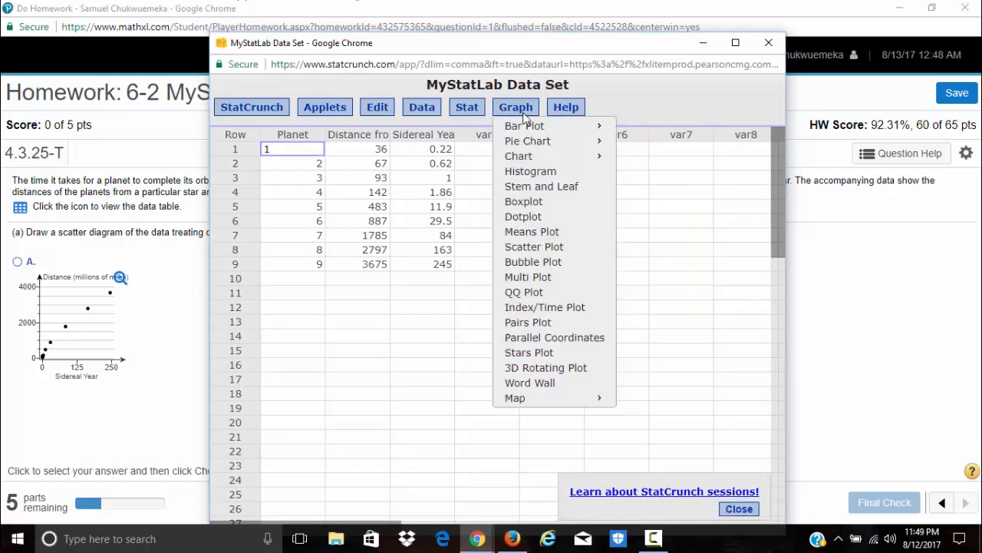
pyautogui.click(551, 247)
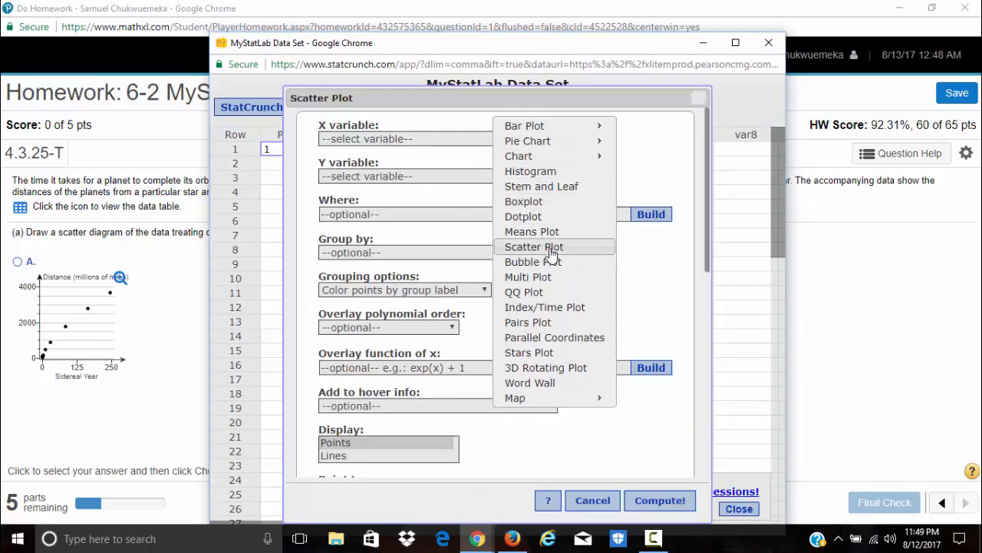
pyautogui.click(476, 140)
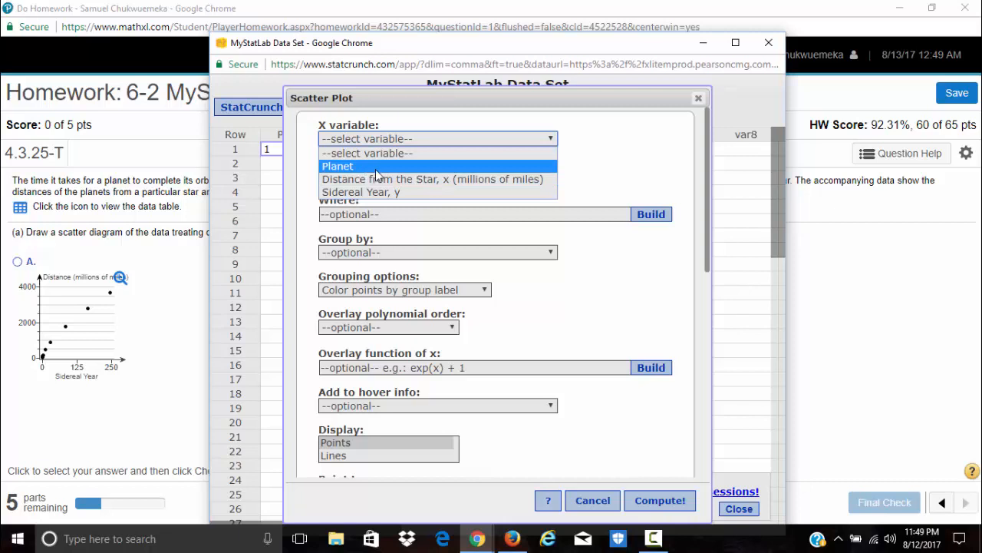
pyautogui.click(447, 180)
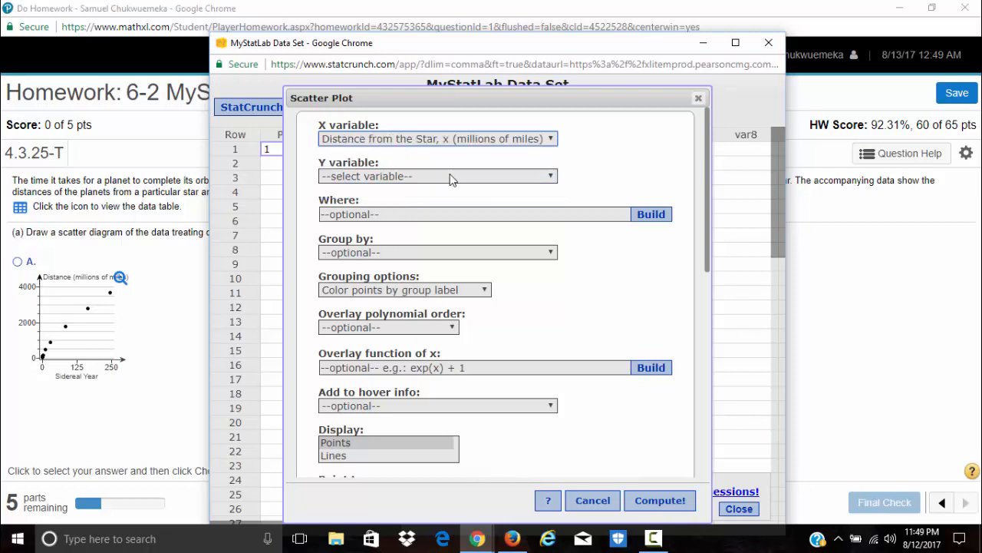
pyautogui.click(375, 178)
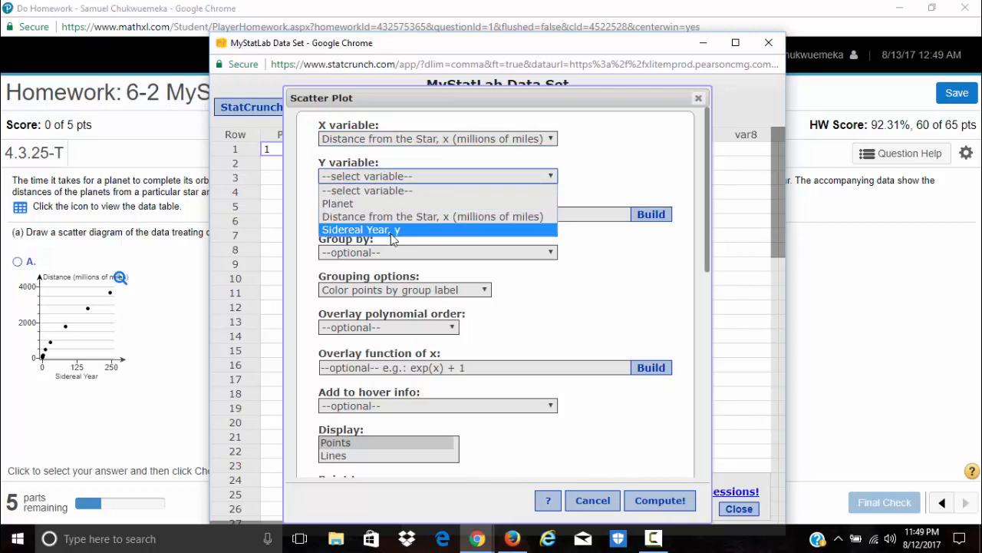
pyautogui.click(407, 232)
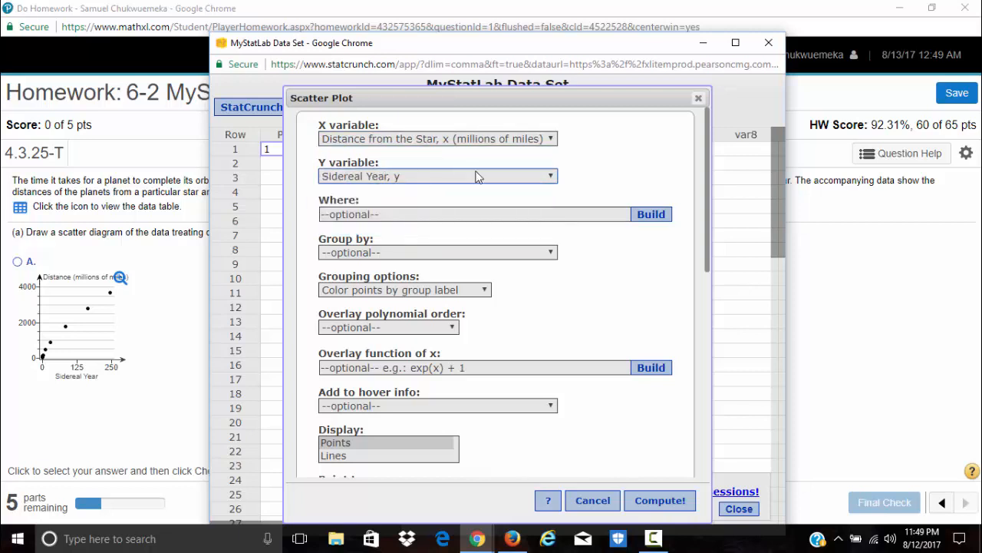
pyautogui.scroll(-5, 630, 265)
pyautogui.scroll(5, 629, 265)
pyautogui.scroll(-5, 629, 265)
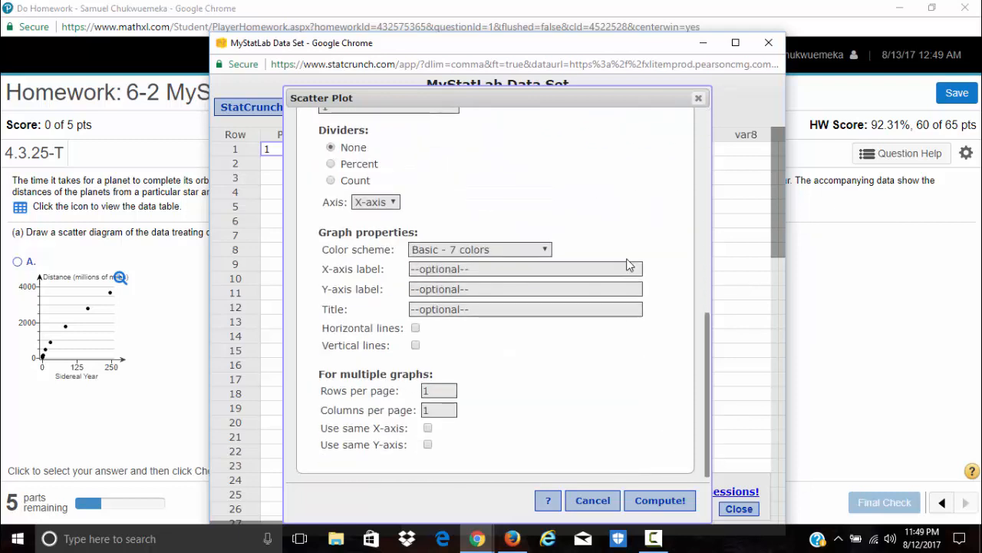
pyautogui.click(676, 502)
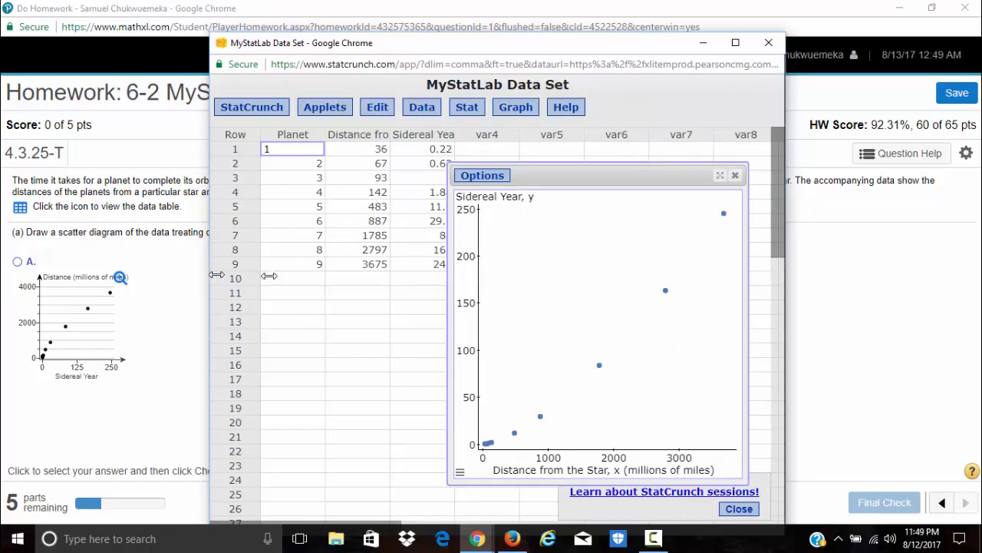
# Step: Close the data table and arrange the homework and StatCrunch windows side by side to compare the scatter plot with the answer graphs
pyautogui.moveTo(210, 278); pyautogui.dragTo(394, 280)
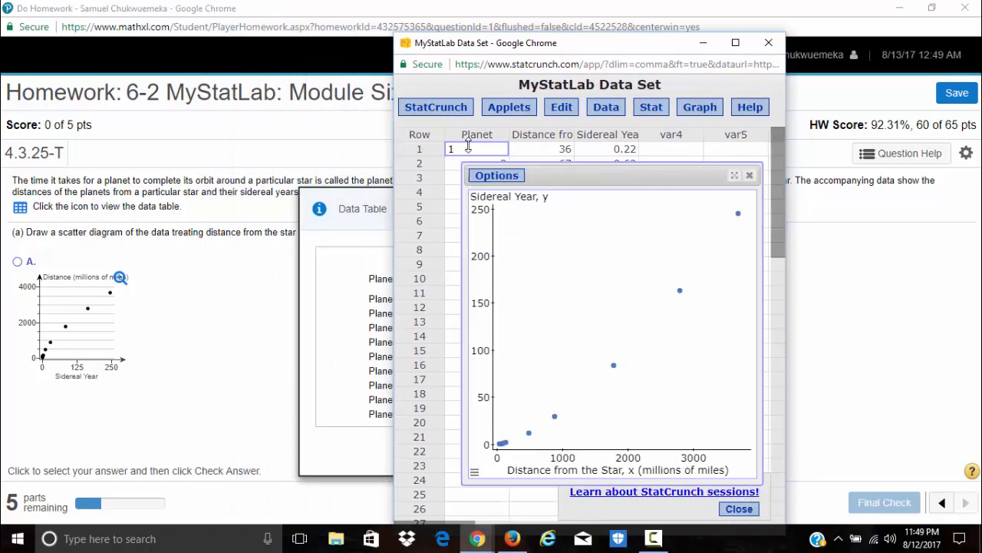
pyautogui.moveTo(478, 48); pyautogui.dragTo(678, 278)
pyautogui.click(666, 203)
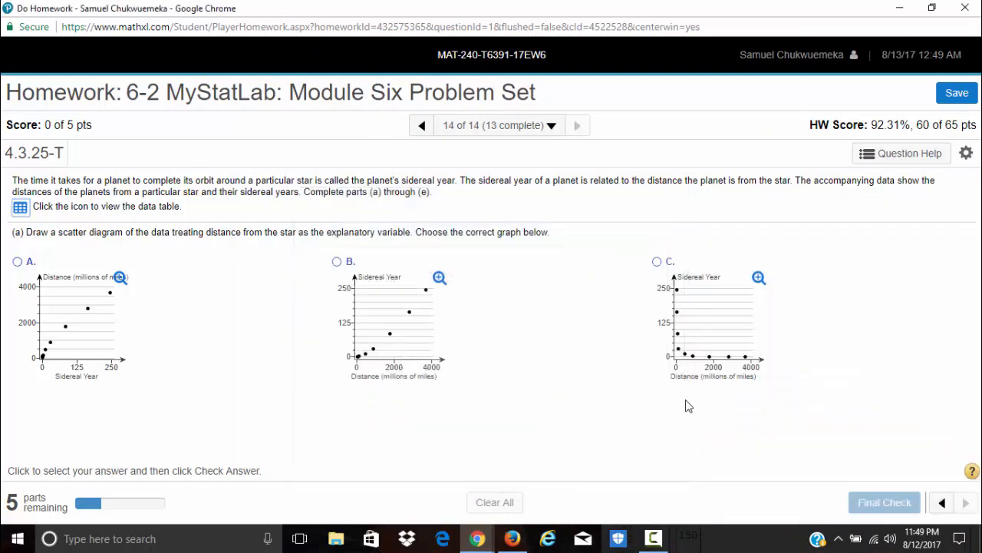
pyautogui.click(482, 542)
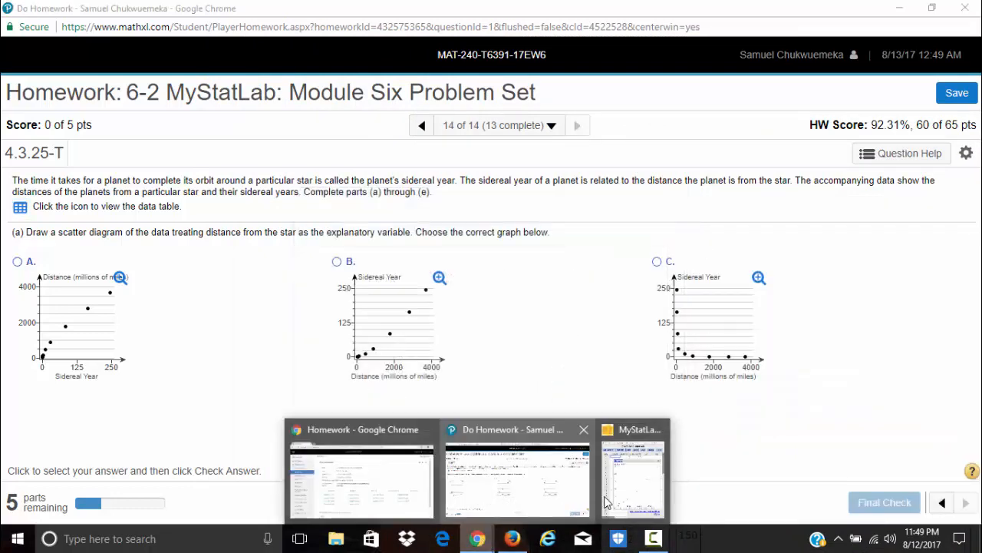
pyautogui.click(616, 492)
pyautogui.moveTo(722, 282); pyautogui.dragTo(662, 115)
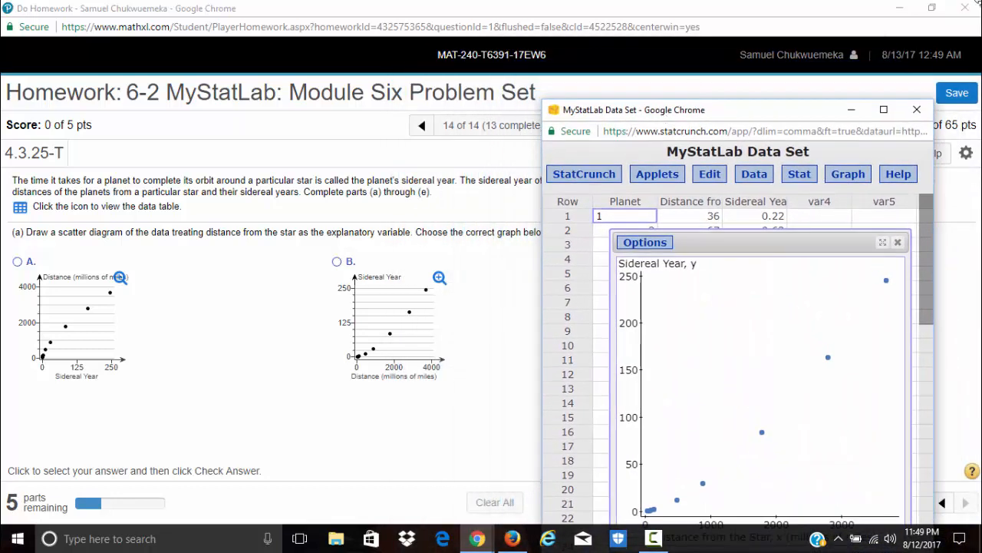
pyautogui.click(932, 8)
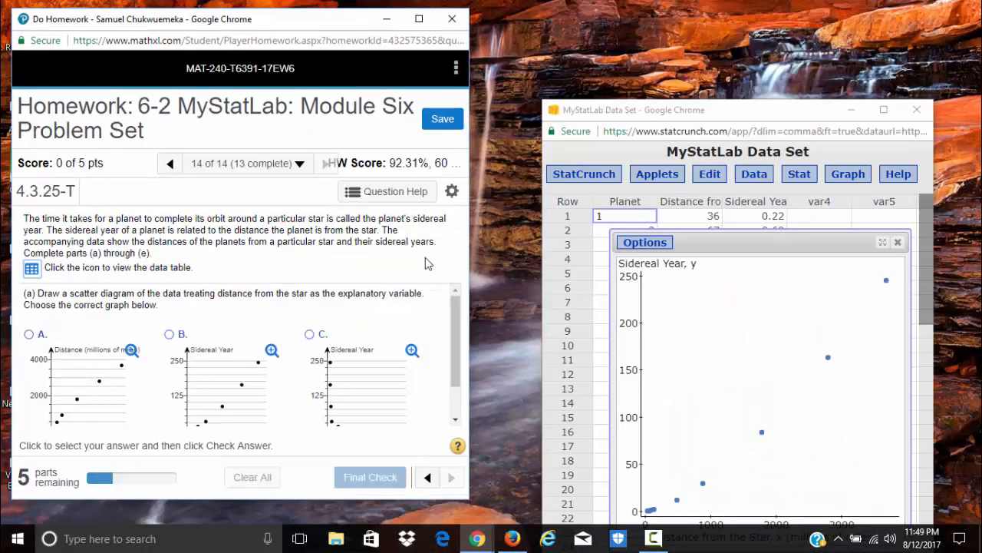
pyautogui.scroll(-1, 361, 312)
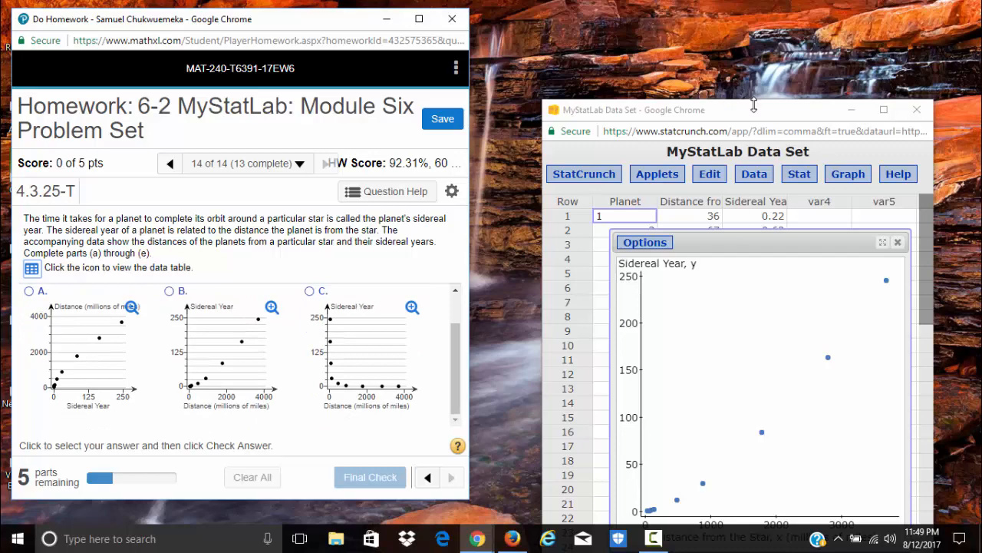
pyautogui.moveTo(757, 110); pyautogui.dragTo(790, 16)
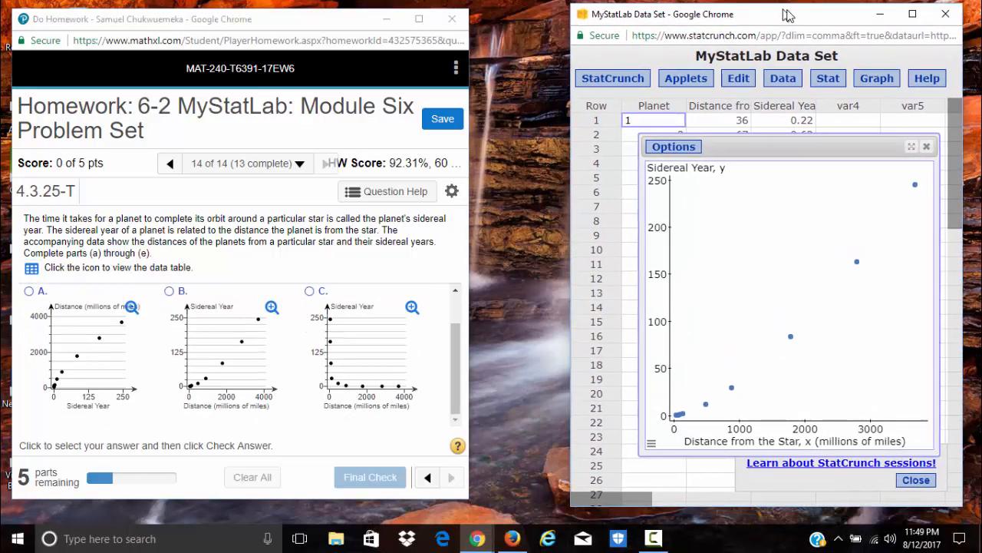
pyautogui.click(482, 214)
pyautogui.moveTo(486, 214); pyautogui.dragTo(563, 214)
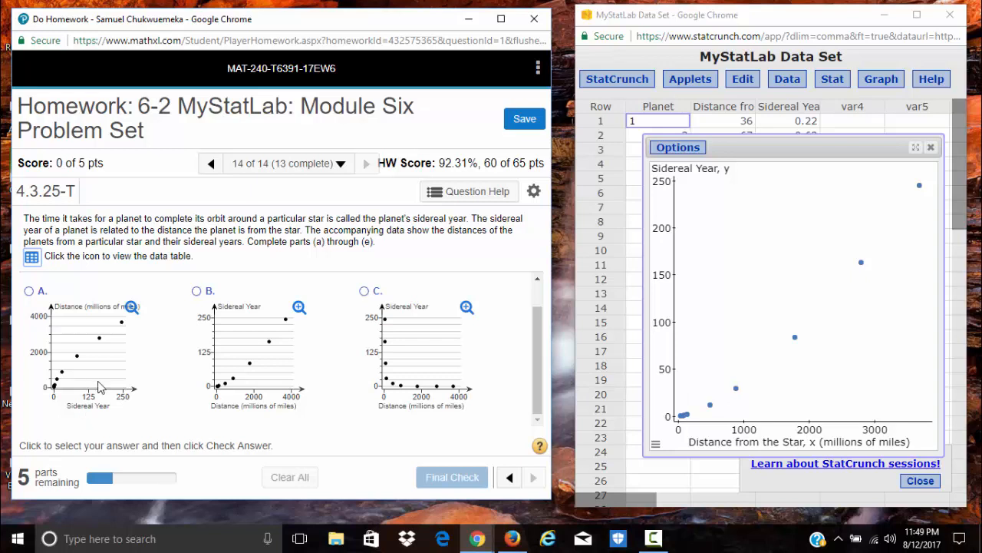
# Step: Submit graph B as the scatter diagram for part (a) and continue to part (b)
pyautogui.click(197, 293)
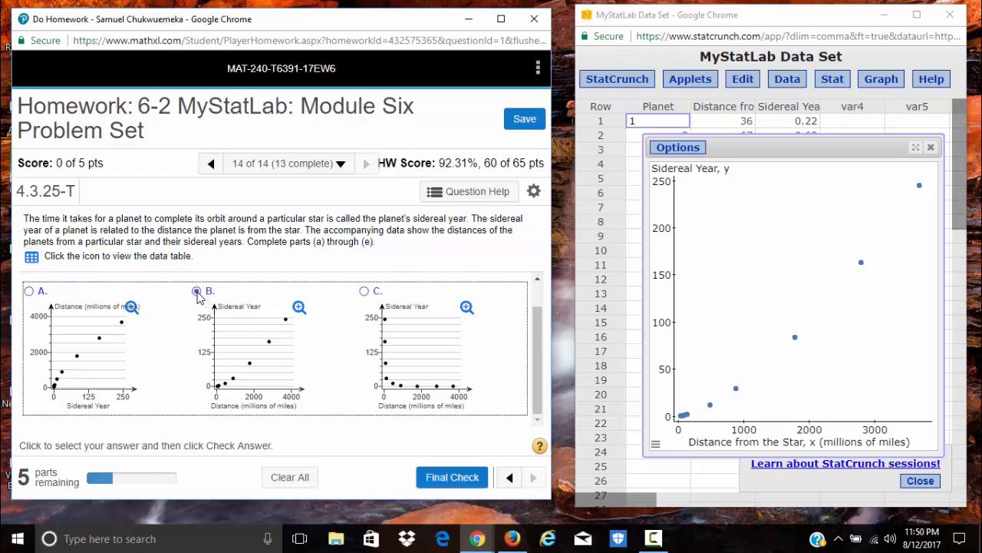
pyautogui.press('Return')
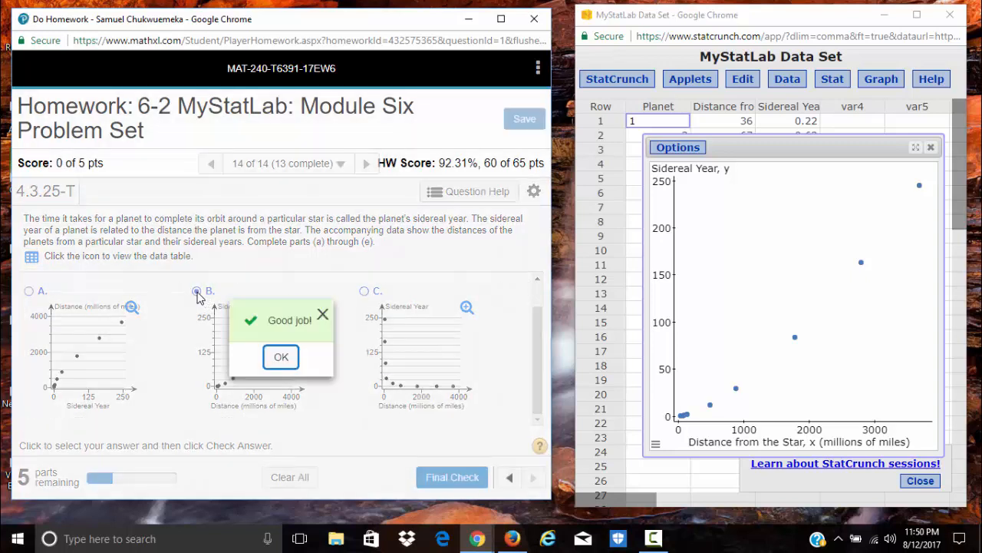
pyautogui.press('Return')
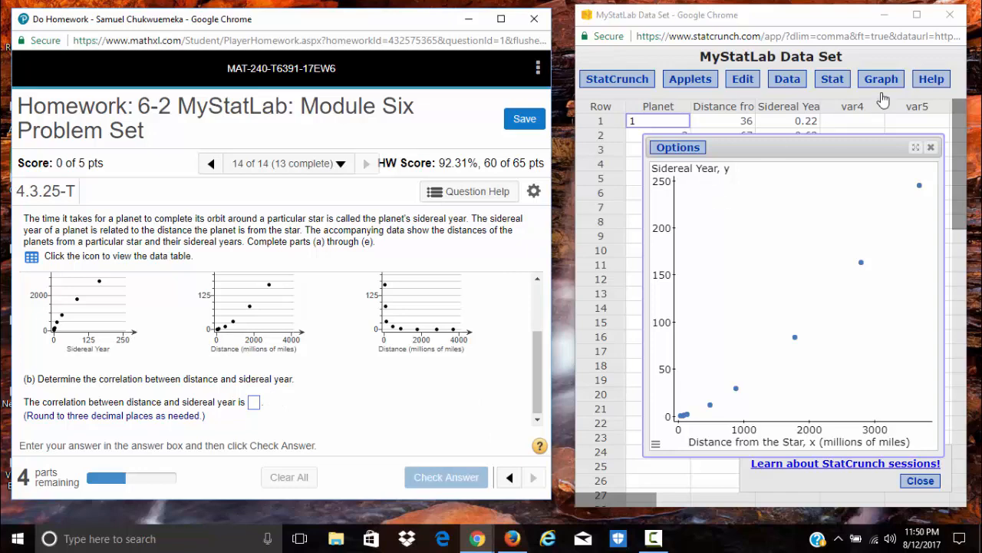
# Step: Close the StatCrunch window, narrow the homework window, and reopen the planet data table
pyautogui.click(950, 16)
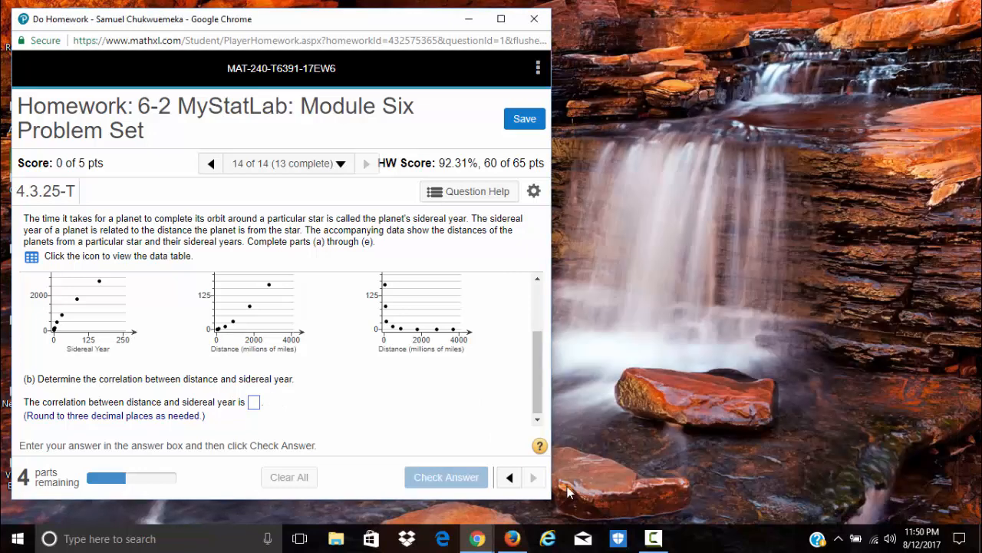
pyautogui.moveTo(551, 306); pyautogui.dragTo(430, 293)
pyautogui.click(32, 268)
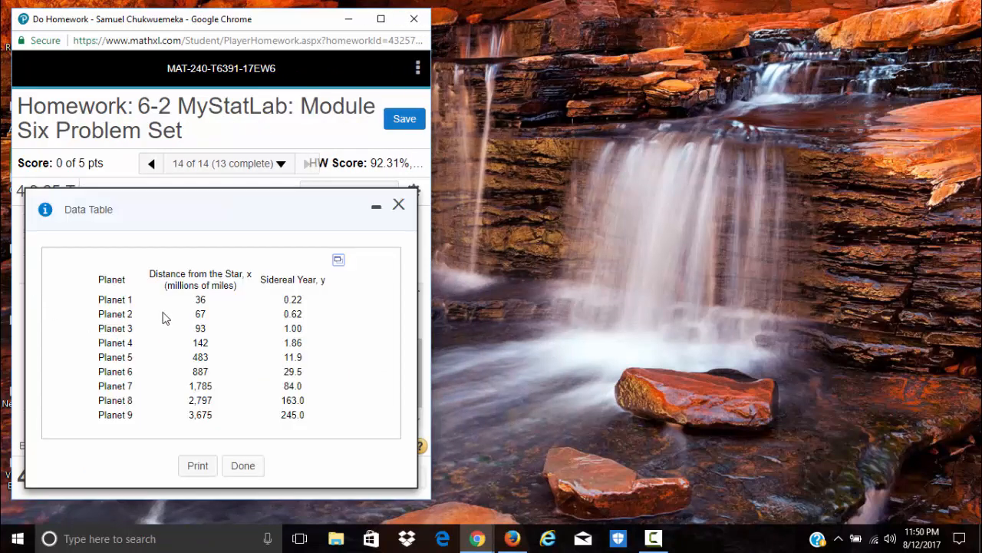
# Step: Switch to the Correlation and Regression calculator page in Firefox, reload it, and clear the old values from its formula forms
pyautogui.click(512, 538)
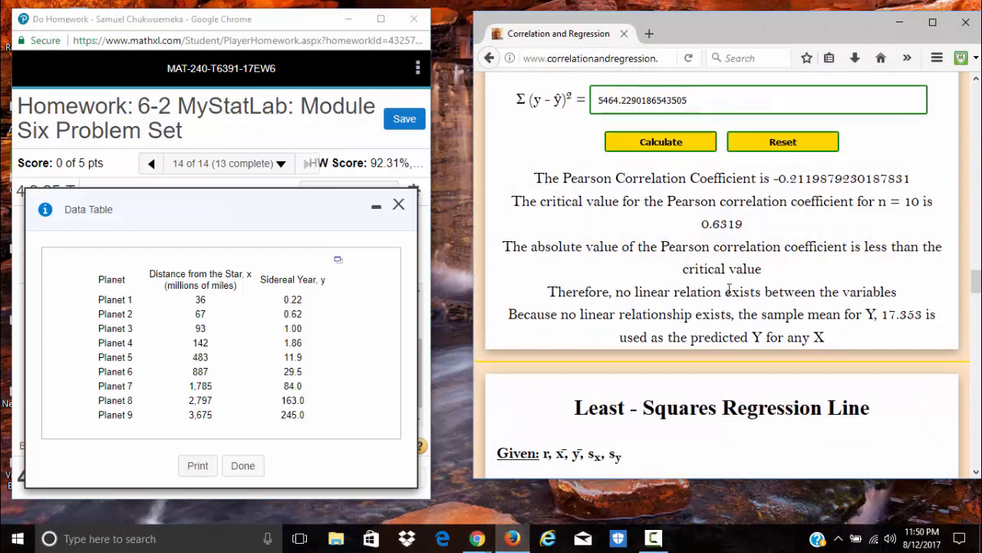
pyautogui.scroll(10, 744, 388)
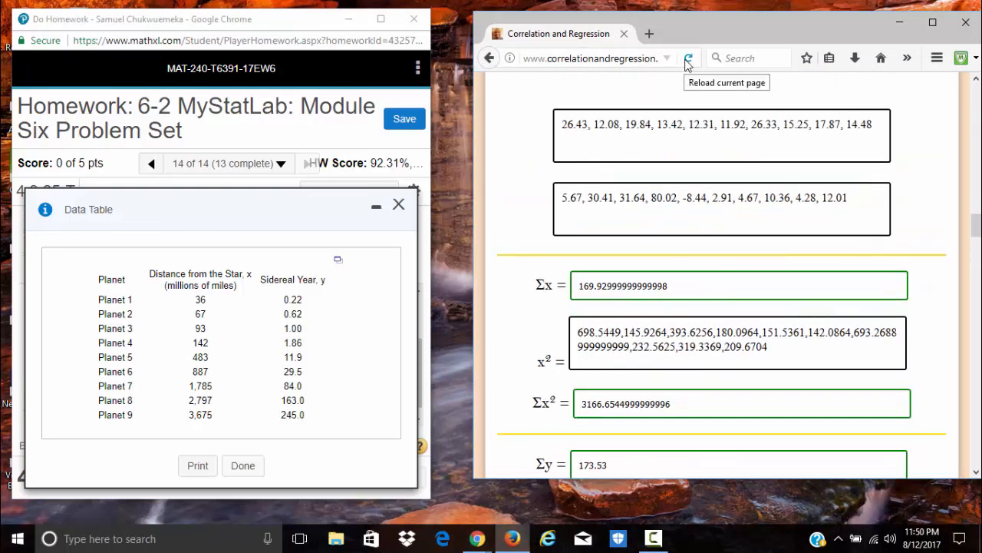
pyautogui.click(689, 60)
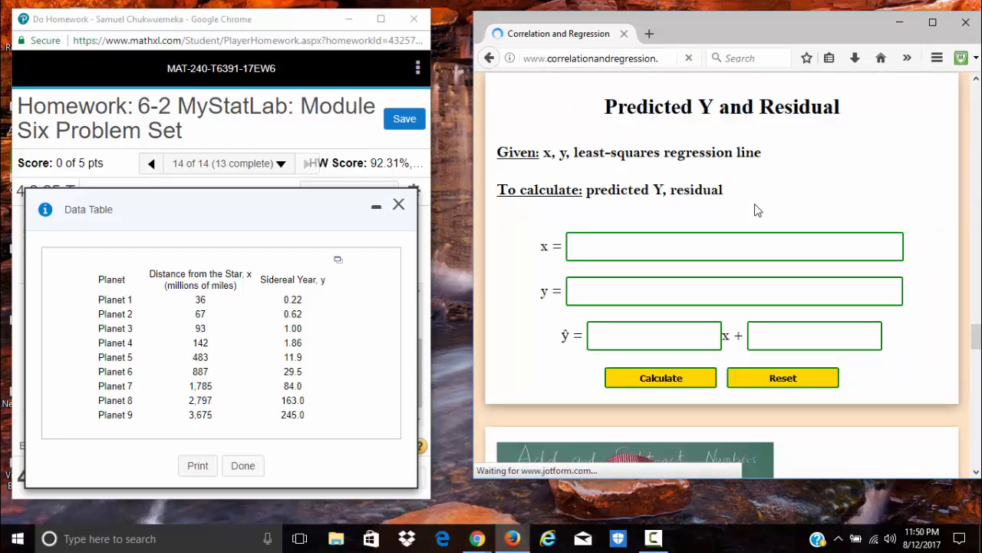
pyautogui.scroll(20, 756, 204)
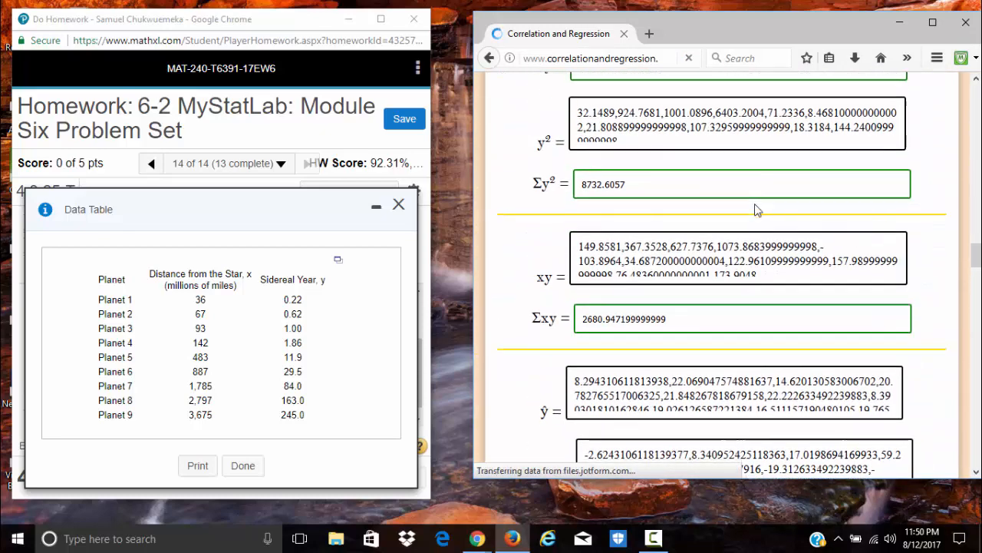
pyautogui.scroll(-1, 755, 213)
pyautogui.scroll(-15, 750, 278)
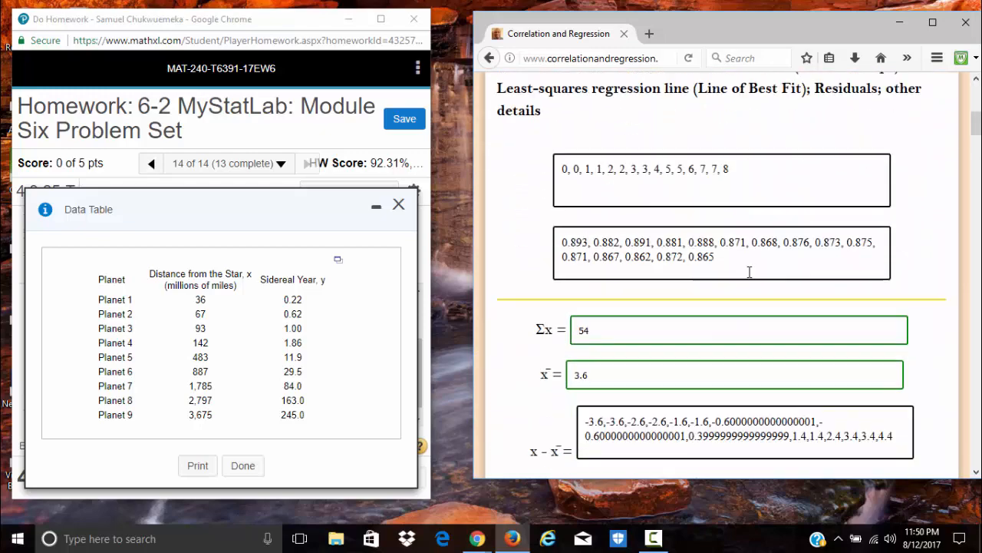
pyautogui.scroll(-10, 751, 278)
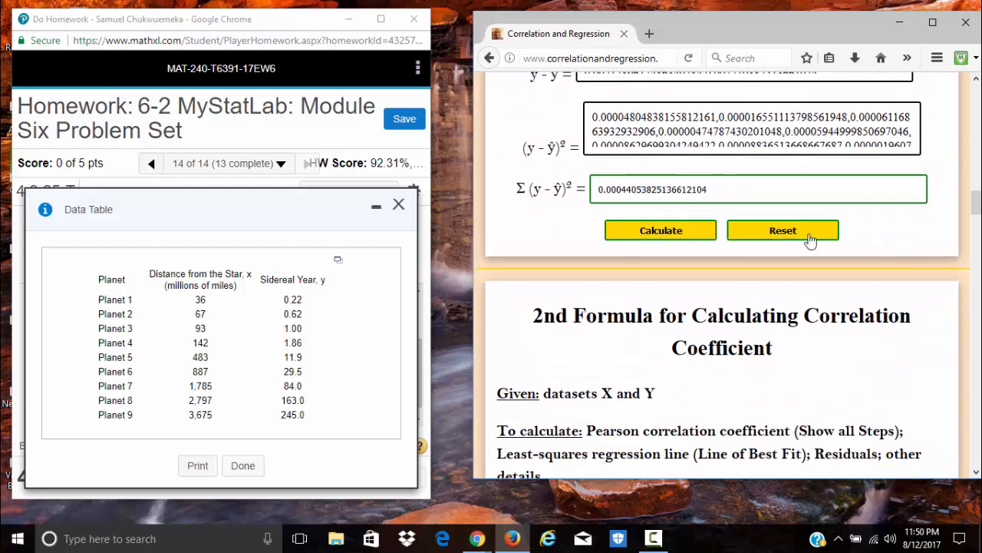
pyautogui.scroll(-17, 806, 317)
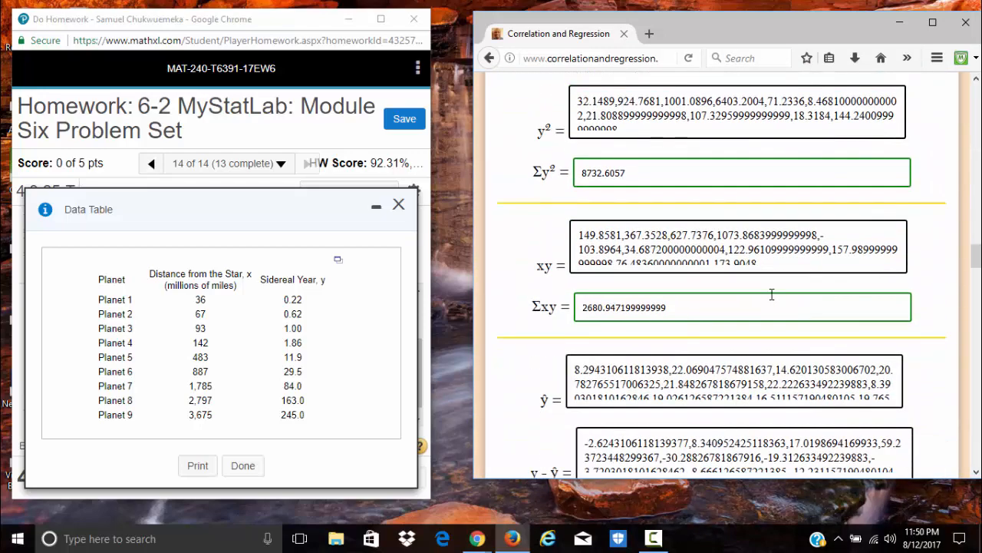
pyautogui.click(776, 220)
pyautogui.scroll(15, 791, 259)
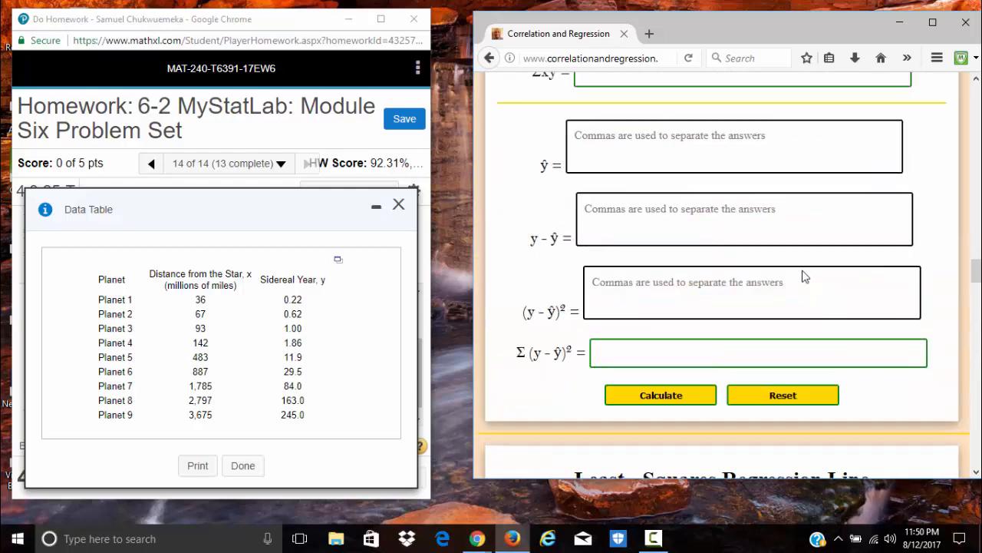
# Step: Look through the calculator page's formula sections and locate the x-value and y-value fields of the 1st Formula form
pyautogui.scroll(-3, 821, 311)
pyautogui.scroll(7, 822, 313)
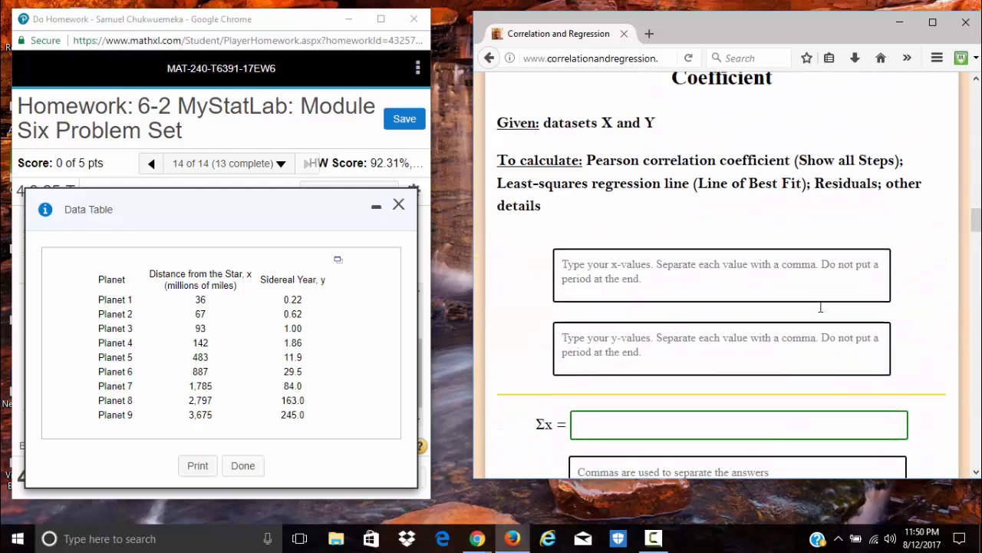
pyautogui.scroll(-3, 821, 310)
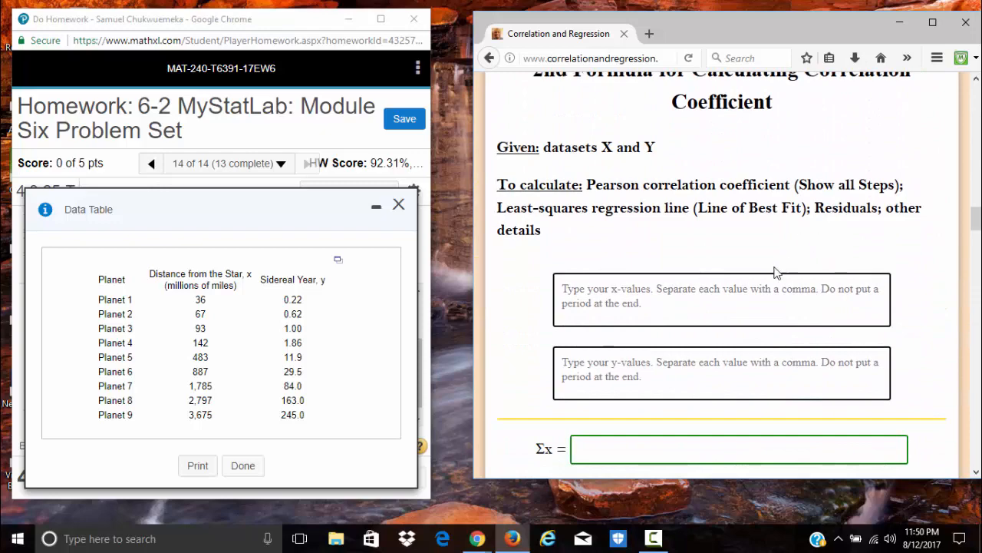
pyautogui.scroll(15, 831, 314)
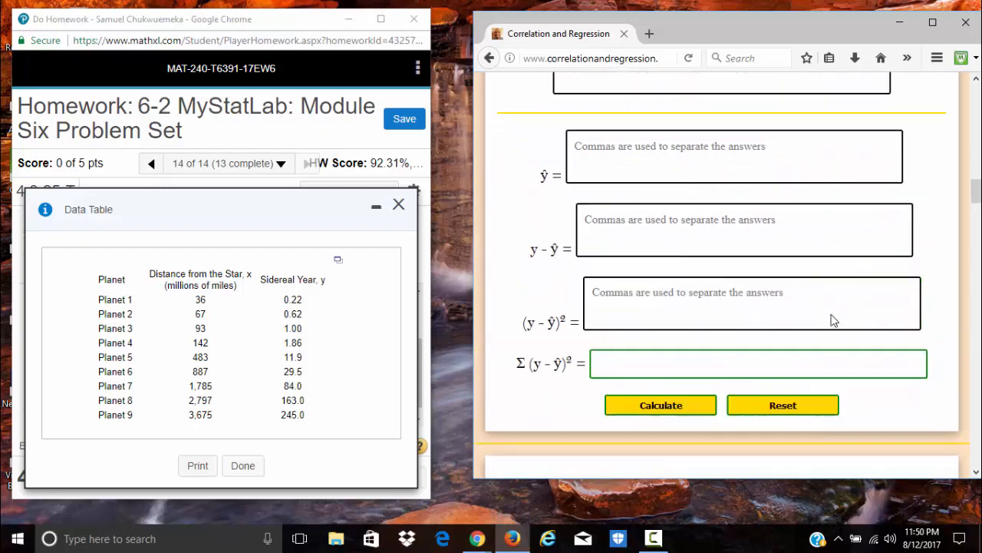
pyautogui.scroll(10, 831, 312)
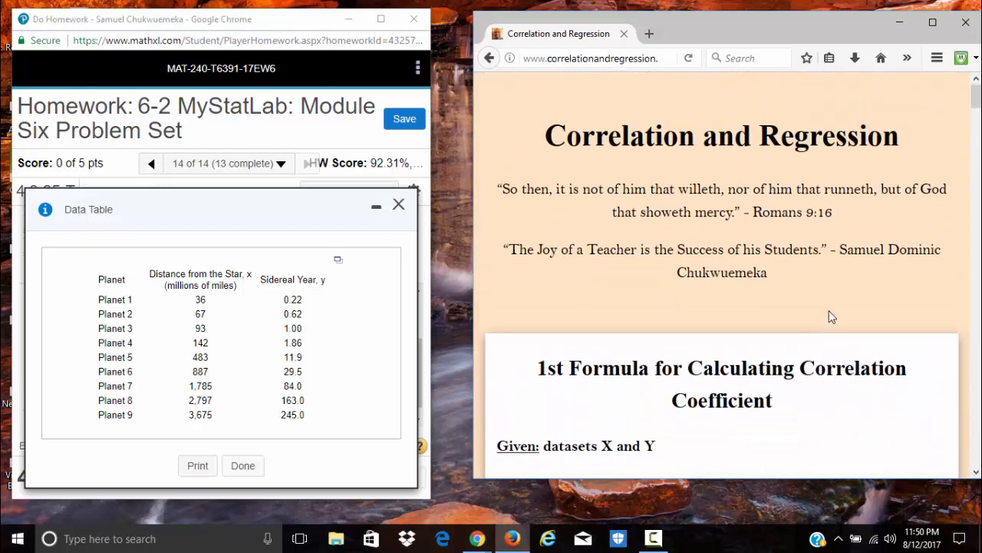
pyautogui.scroll(-14, 833, 315)
pyautogui.scroll(20, 837, 315)
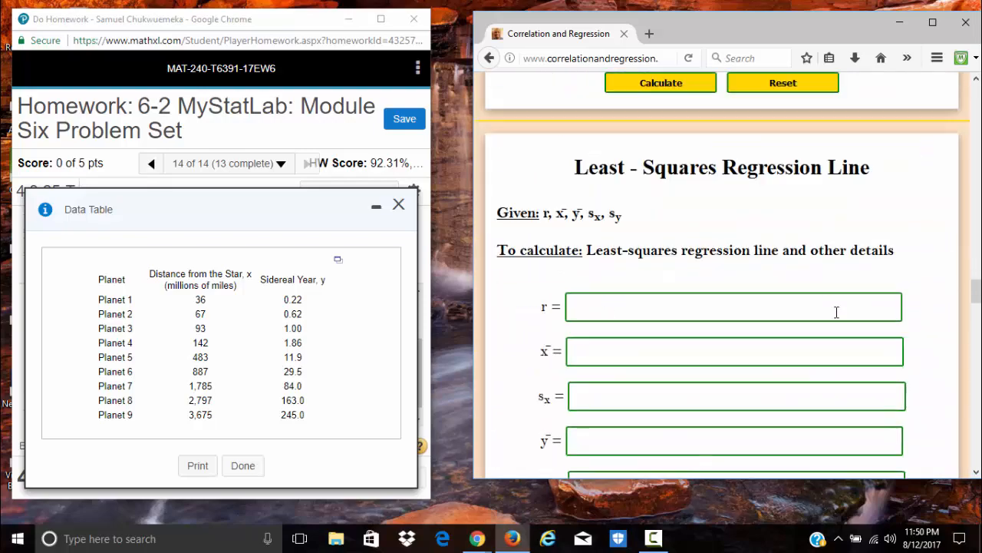
pyautogui.scroll(-20, 837, 312)
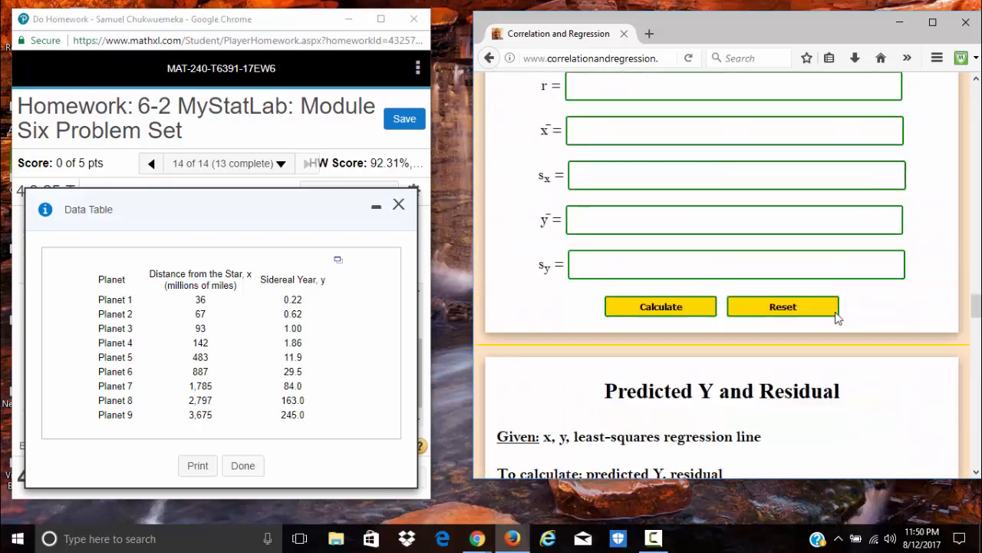
pyautogui.scroll(20, 836, 312)
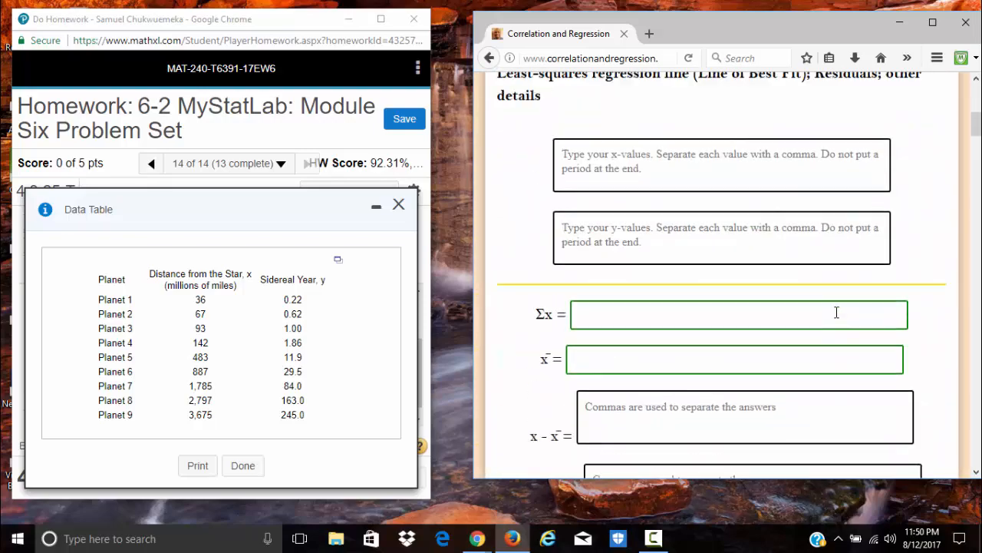
pyautogui.scroll(-5, 837, 312)
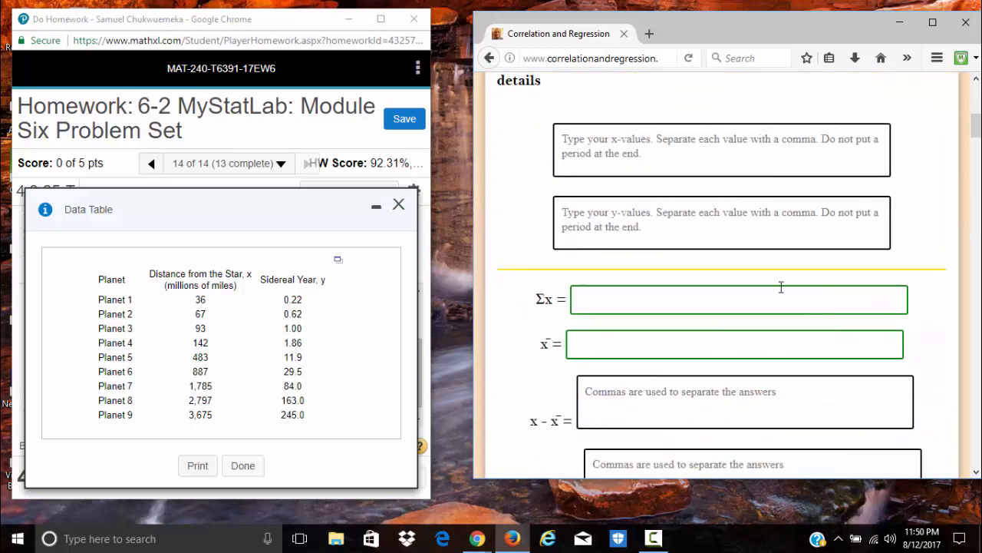
pyautogui.scroll(3, 693, 292)
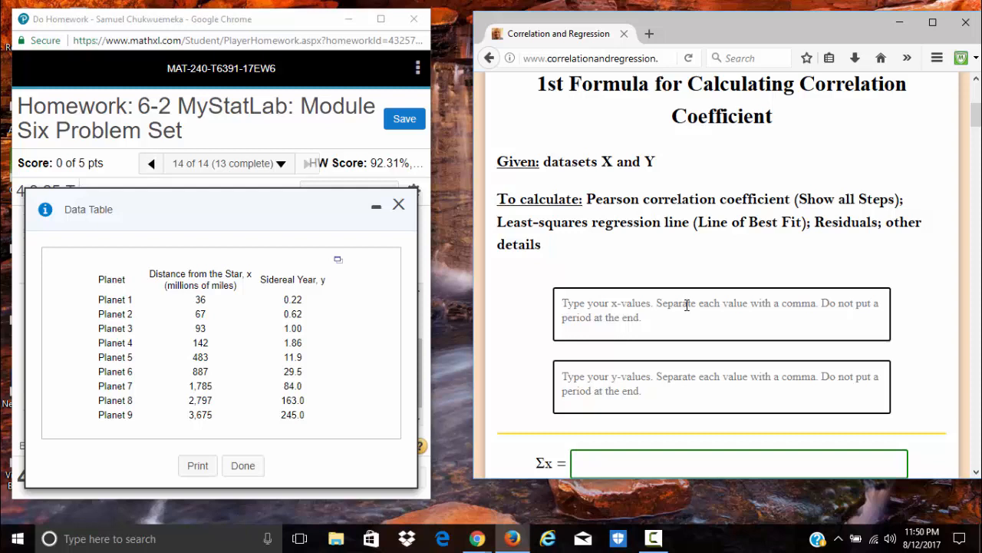
pyautogui.scroll(-3, 687, 304)
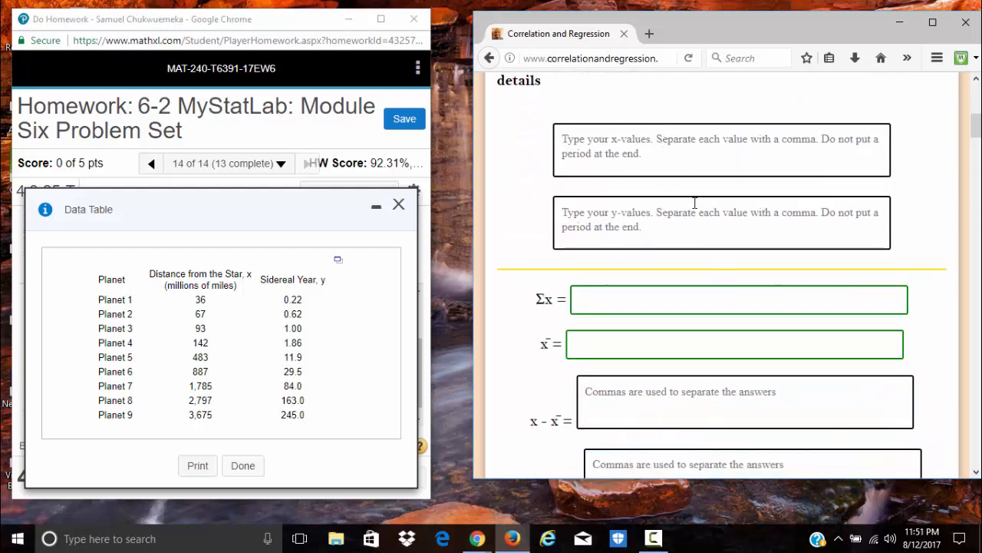
pyautogui.scroll(-10, 741, 294)
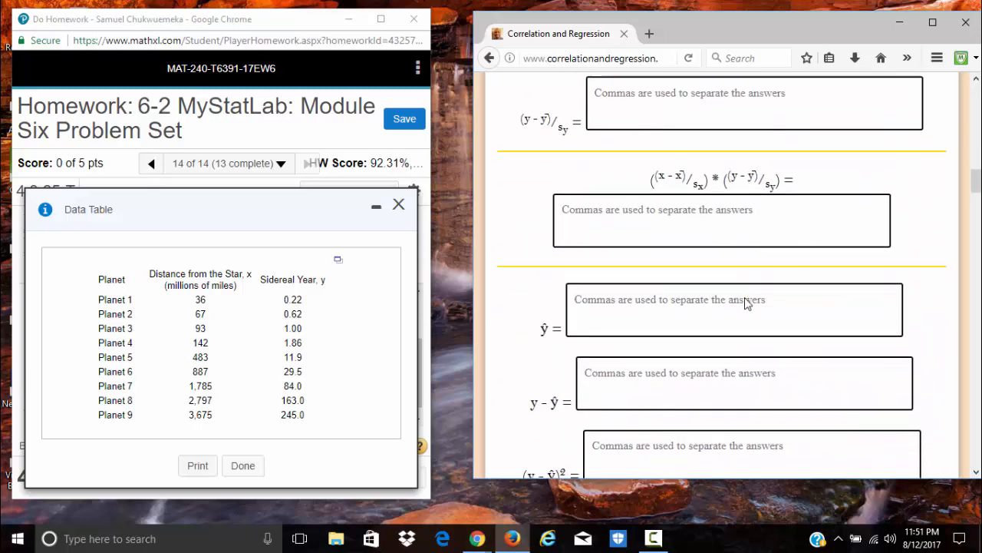
pyautogui.scroll(8, 747, 296)
pyautogui.scroll(6, 744, 299)
pyautogui.scroll(-5, 744, 298)
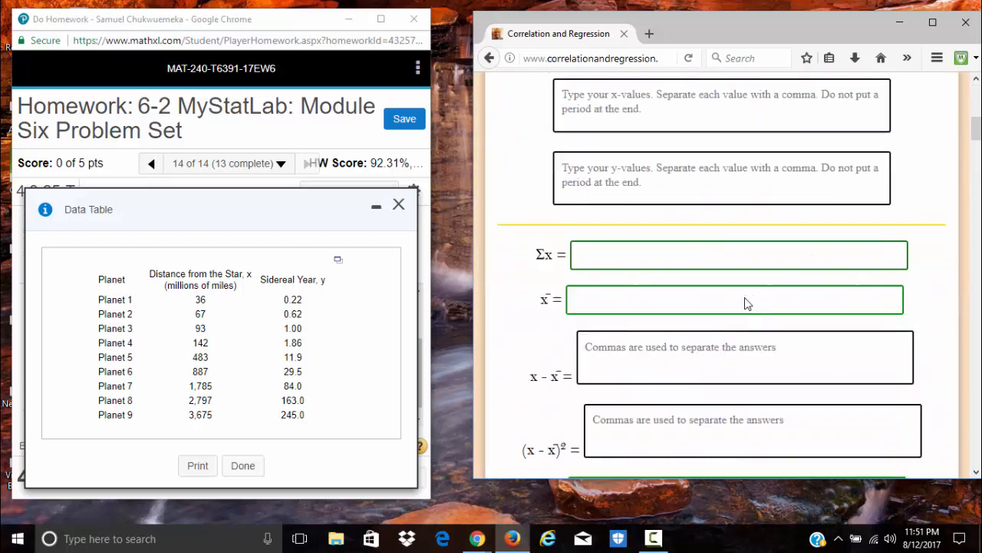
pyautogui.scroll(4, 737, 292)
pyautogui.scroll(-4, 669, 274)
# Step: Enter the planet distances 36, 67, 93, 142, 483, 887, 1785, 2797, 3675 as the x-values of the 1st Formula form
pyautogui.click(611, 102)
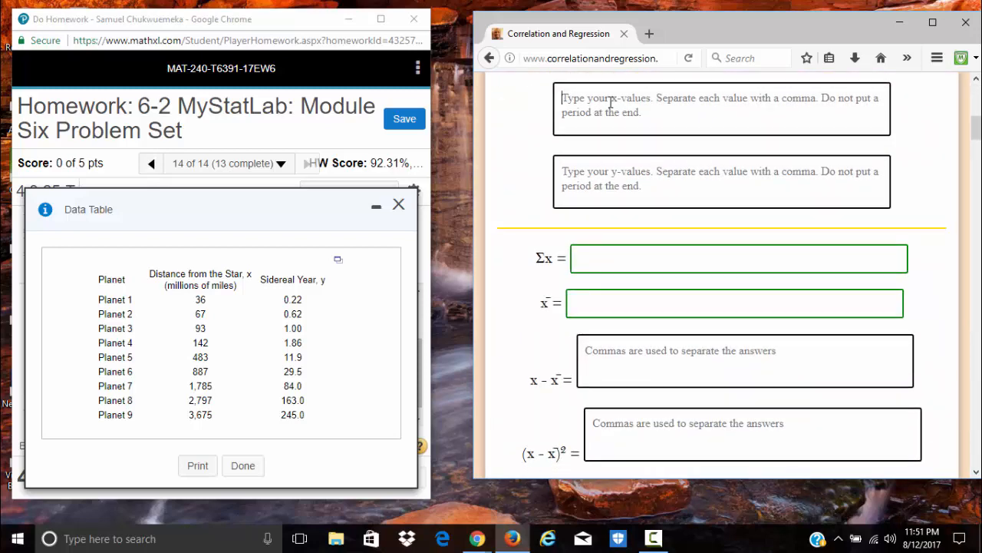
pyautogui.write('3')
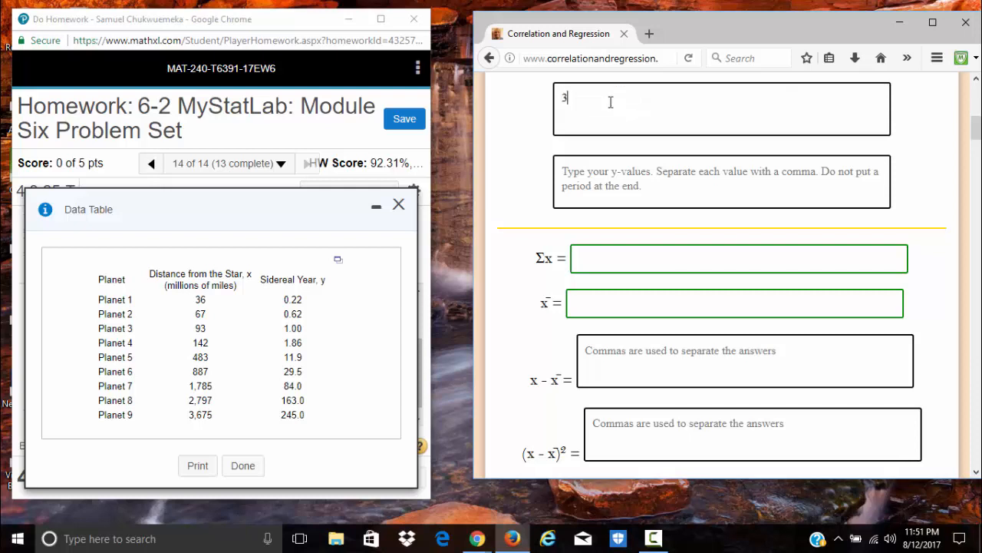
pyautogui.write('6, 67, 93, 142, 482')
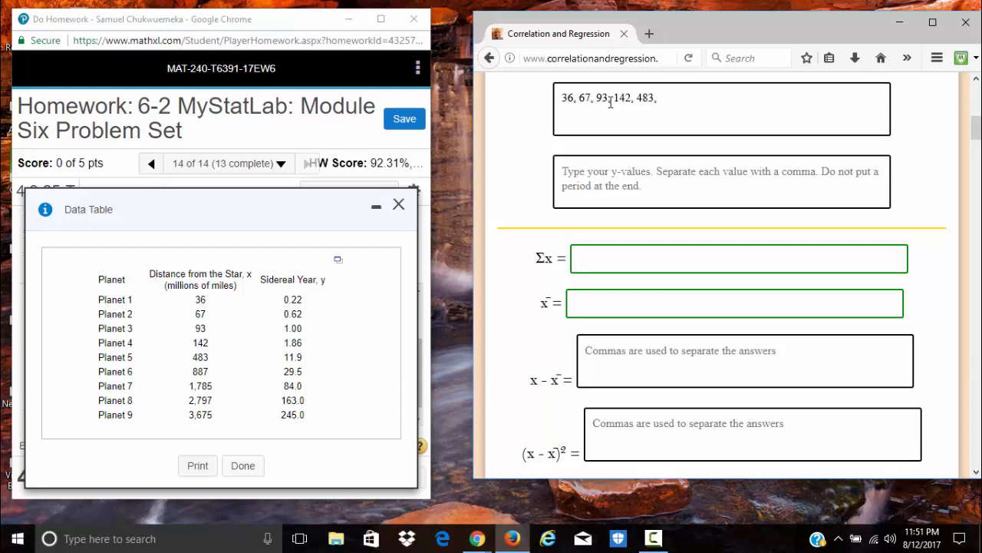
pyautogui.write(', 887, 1785, 2')
pyautogui.write('785, 27')
pyautogui.write('97, 3')
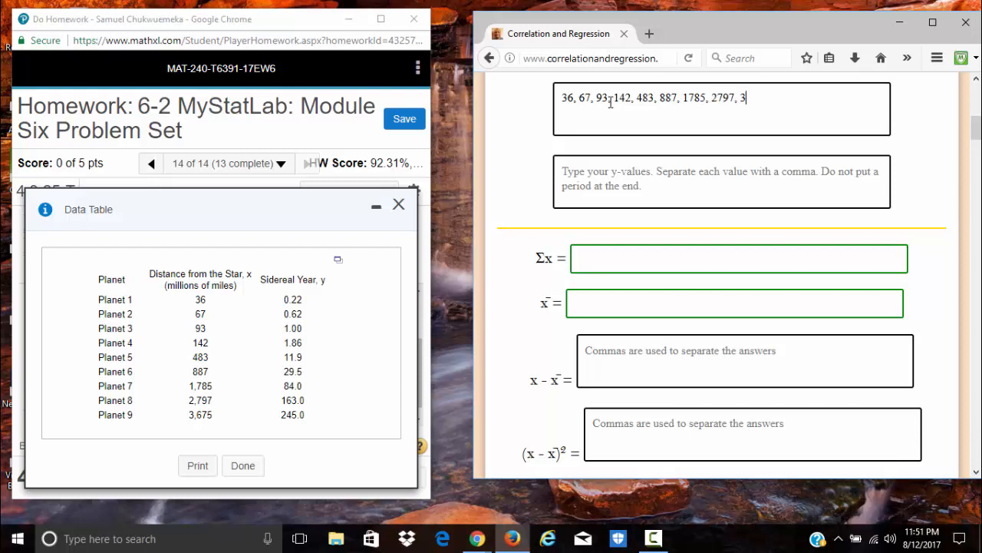
pyautogui.write('675')
# Step: Enter the sidereal years 0.22, 0.62, 1.00, 1.86, 11.9, 29.5, 84.0, 163.0, 245.0 as the y-values and calculate the results
pyautogui.click(724, 169)
pyautogui.write('0.22, 0.62,')
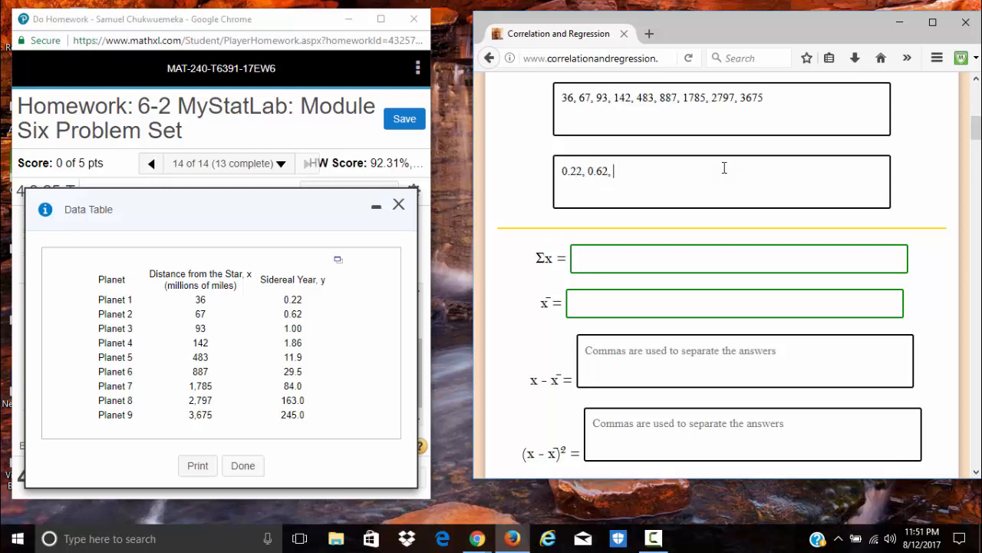
pyautogui.write(' 1.00, 1.86, 11.9, 29.')
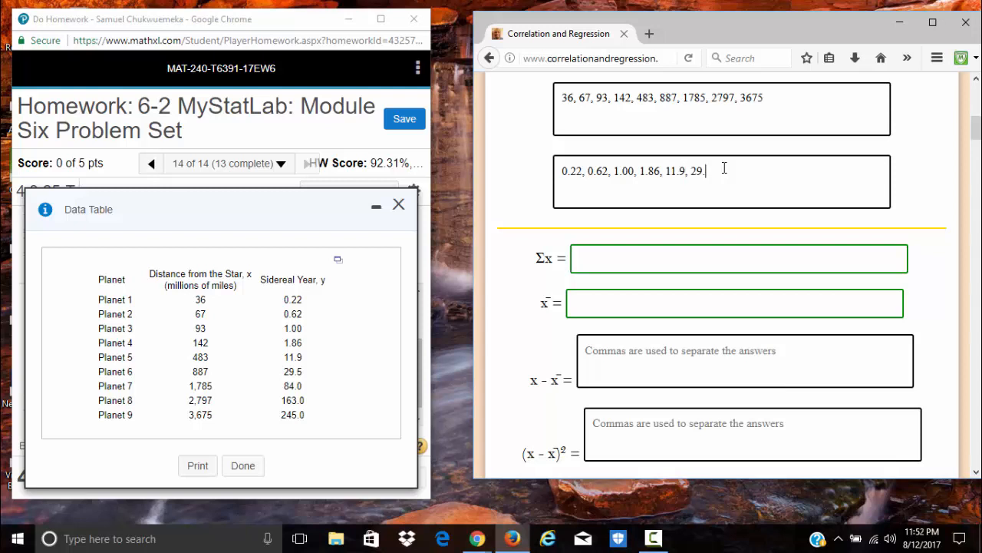
pyautogui.write('5, 84.0, 163.0, 245.0')
pyautogui.scroll(-15, 833, 340)
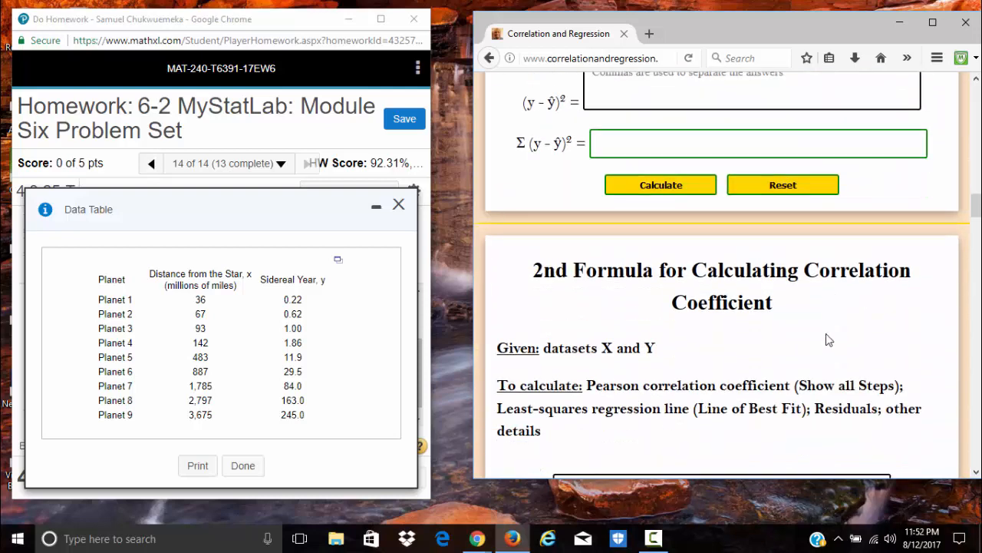
pyautogui.click(660, 149)
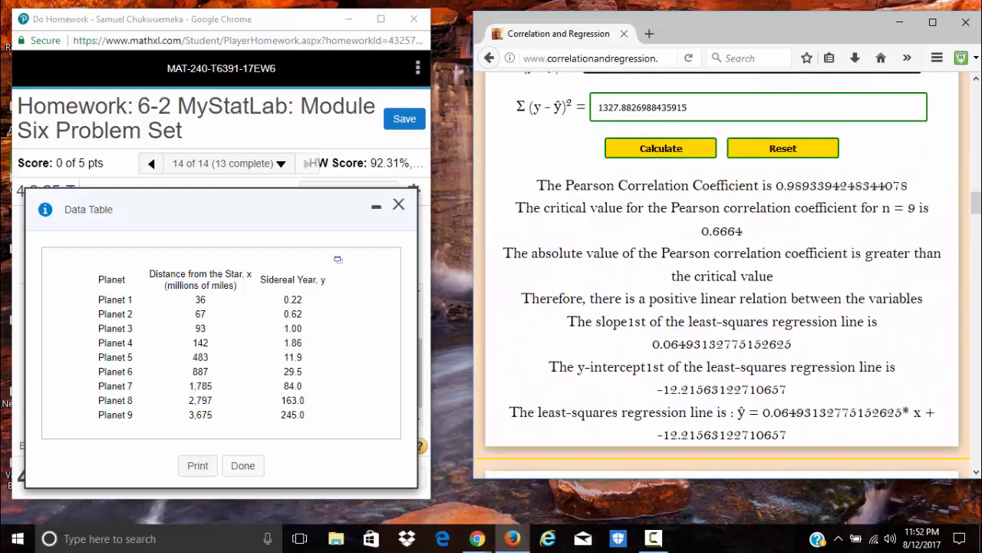
# Step: Close the homework data table and submit 0.989 as the correlation between distance and sidereal year
pyautogui.click(398, 204)
pyautogui.scroll(-1, 247, 369)
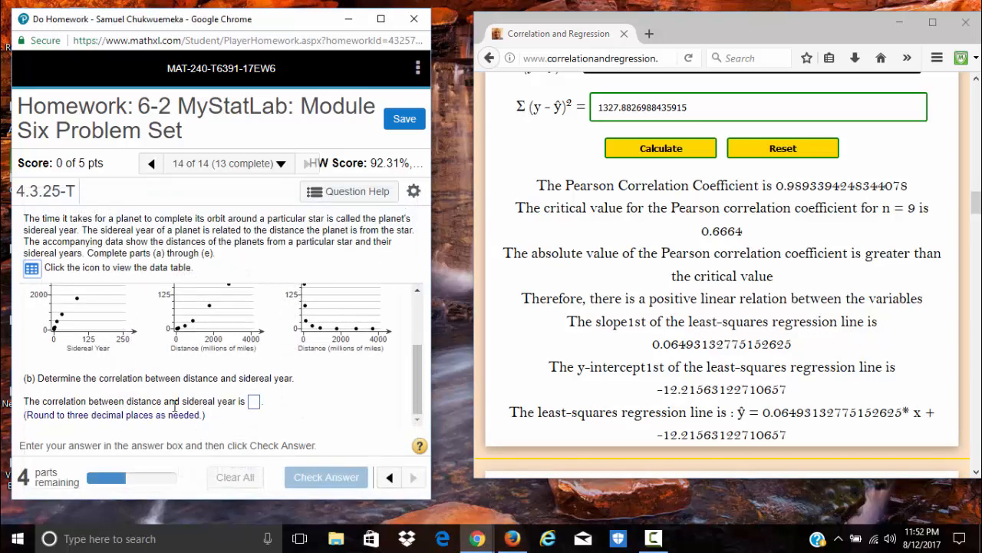
pyautogui.click(253, 402)
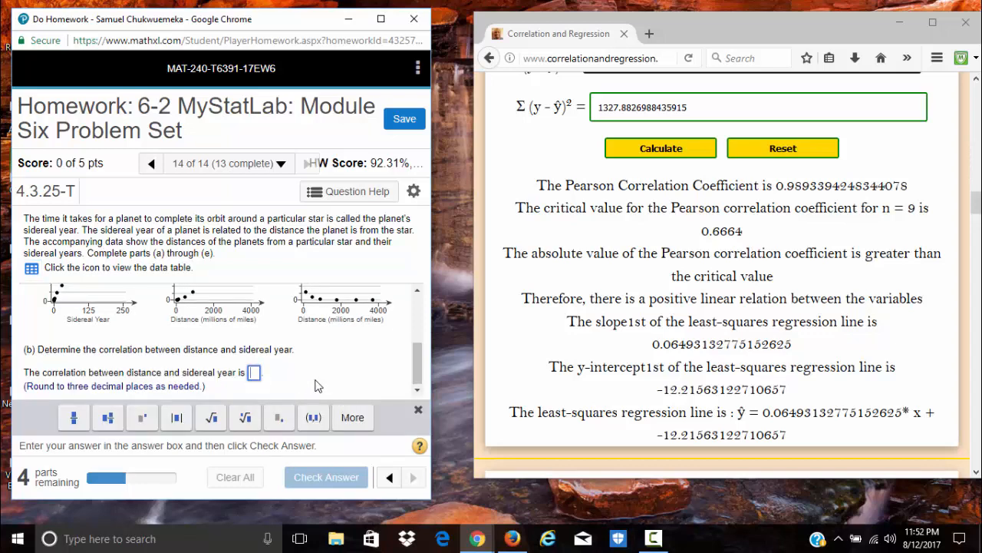
pyautogui.write('0.989')
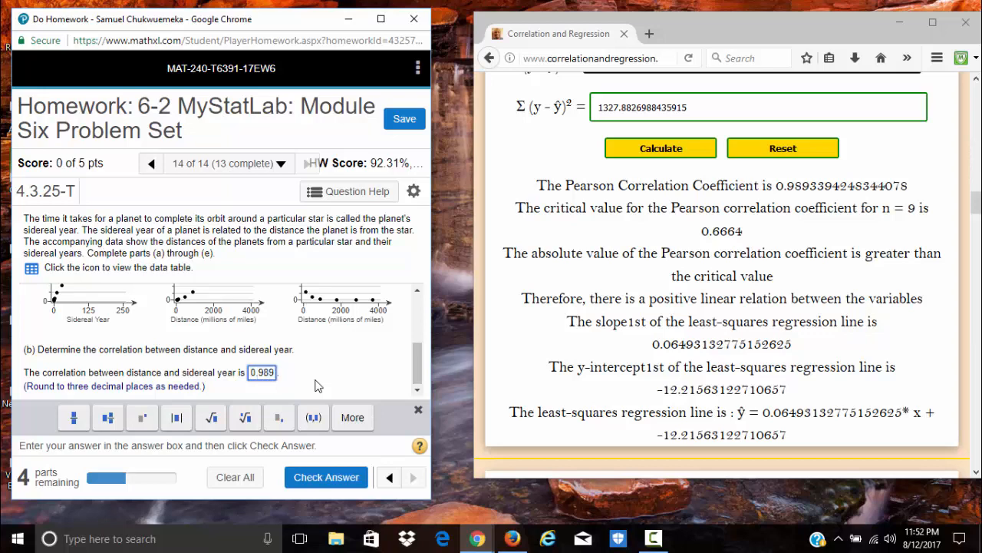
pyautogui.press('Return')
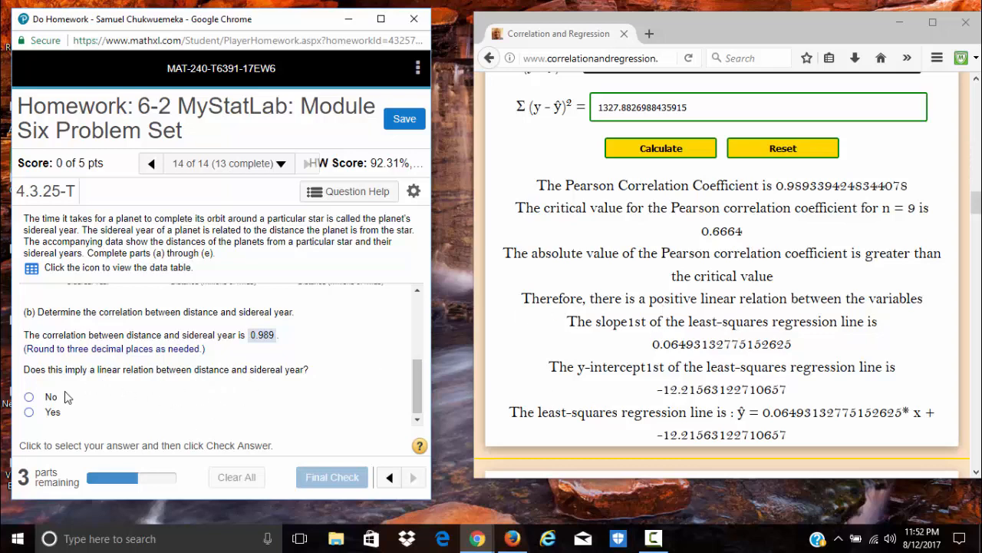
# Step: Submit Yes for the linear relation question in part (b) and compare the calculated regression line with part (c)'s choices
pyautogui.click(29, 412)
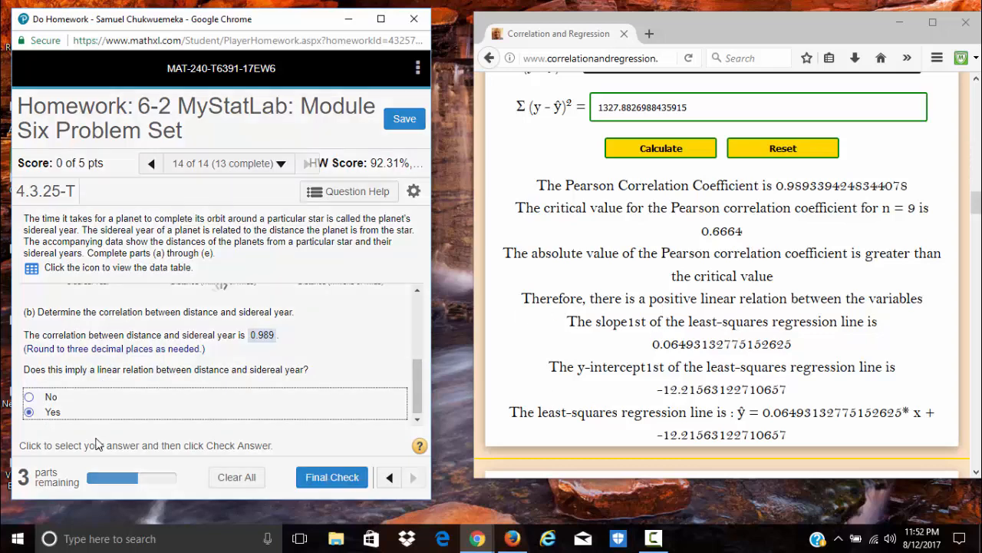
pyautogui.press('Return')
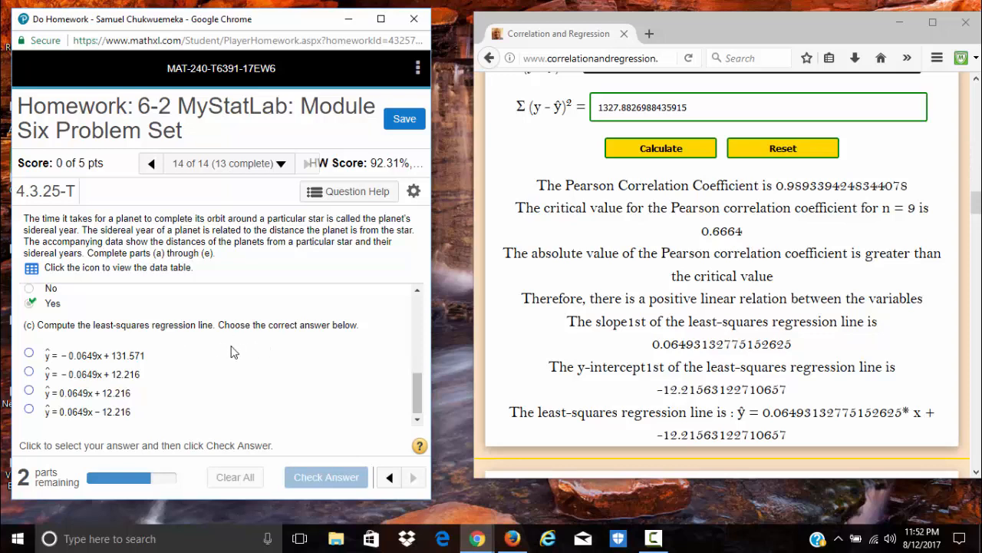
pyautogui.scroll(-3, 652, 399)
pyautogui.scroll(2, 754, 343)
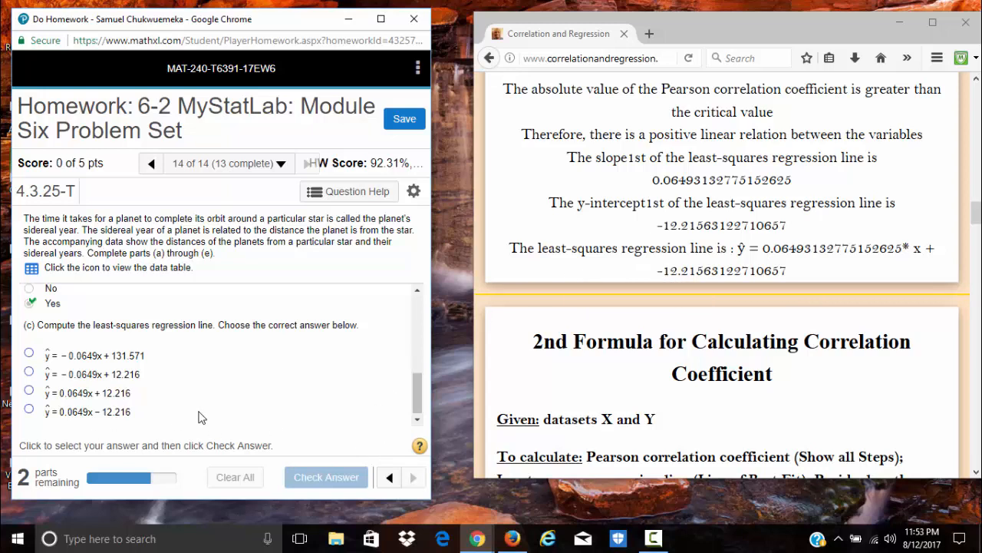
# Step: Submit ŷ = 0.0649x − 12.216 as the least-squares regression line for part (c) and continue to part (d)
pyautogui.click(29, 410)
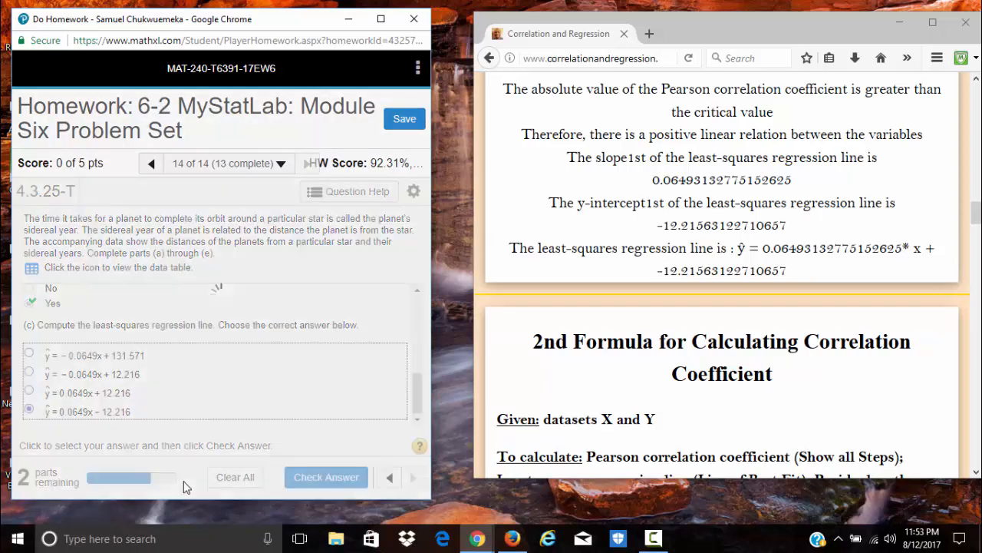
pyautogui.press('Return')
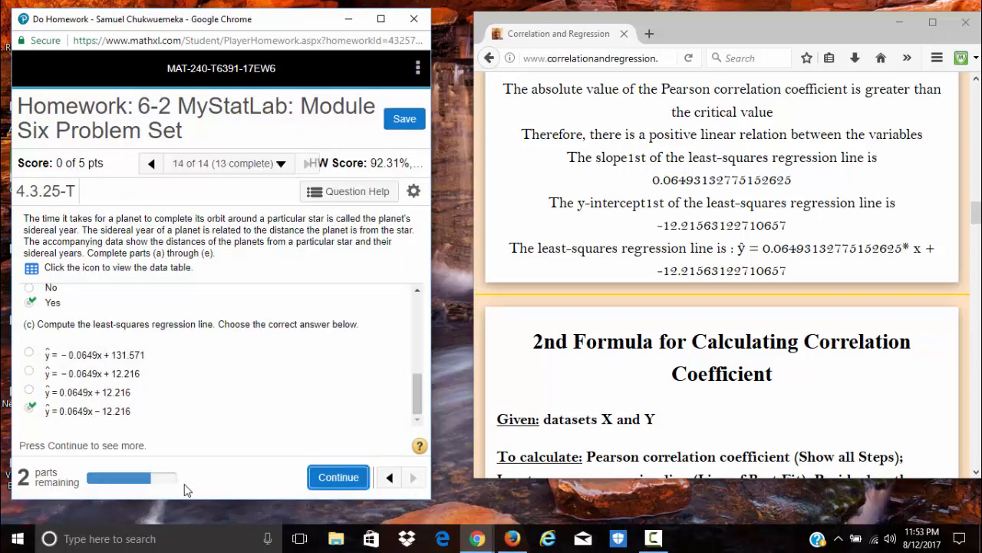
pyautogui.click(340, 475)
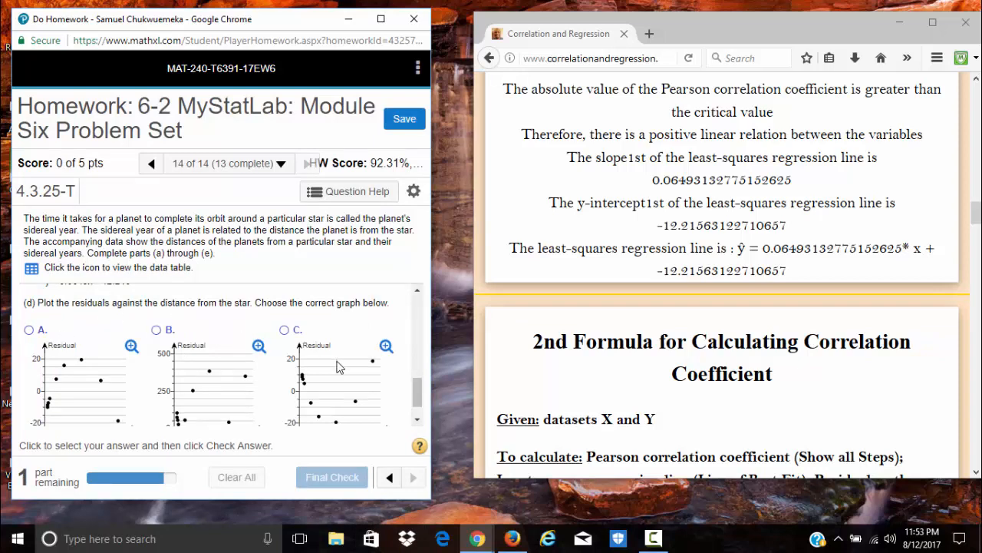
# Step: Examine part (d)'s residual plot choices and the calculator's y − ŷ values for the planet data
pyautogui.scroll(-1, 253, 346)
pyautogui.scroll(3, 307, 357)
pyautogui.scroll(-1, 338, 367)
pyautogui.scroll(-1, 337, 367)
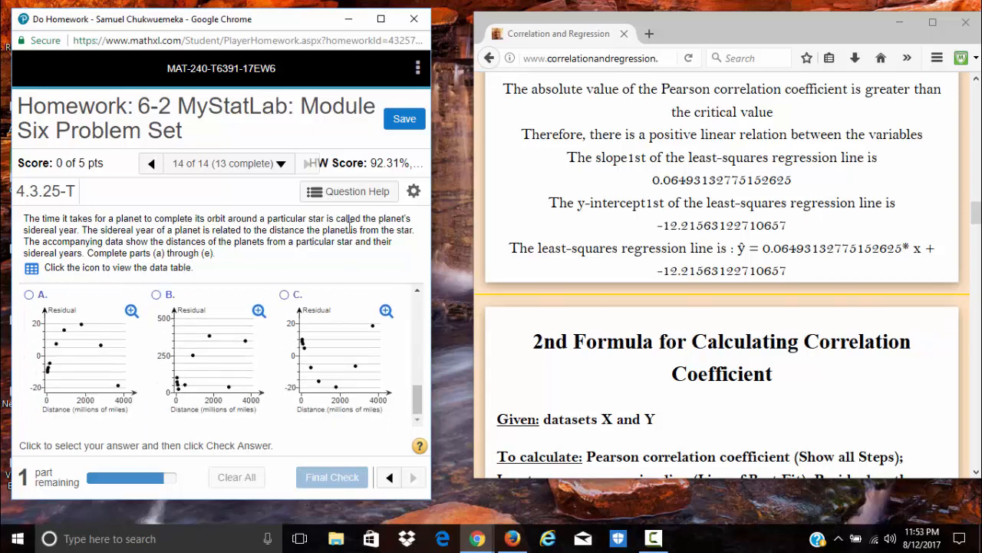
pyautogui.scroll(3, 825, 296)
pyautogui.scroll(1, 814, 282)
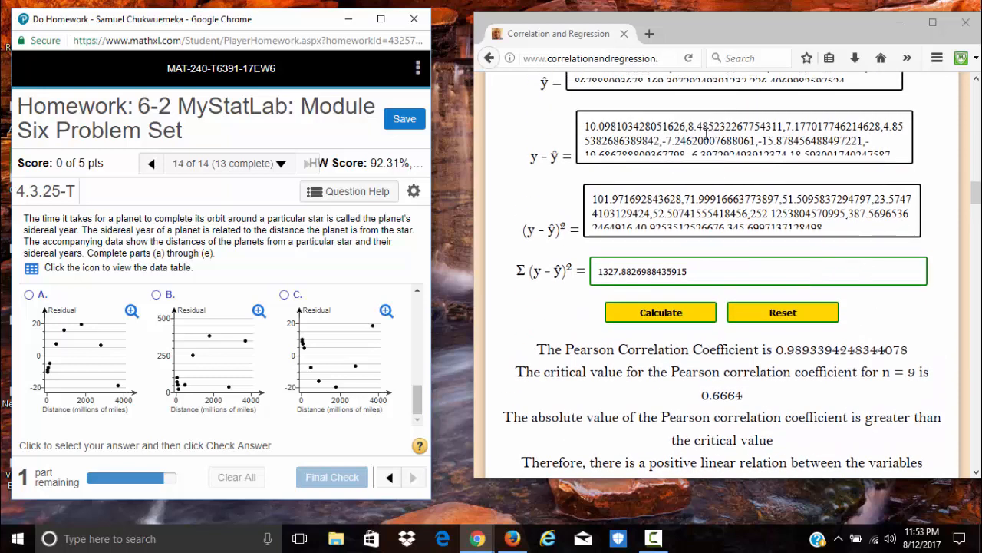
pyautogui.scroll(-1, 739, 208)
pyautogui.scroll(2, 718, 198)
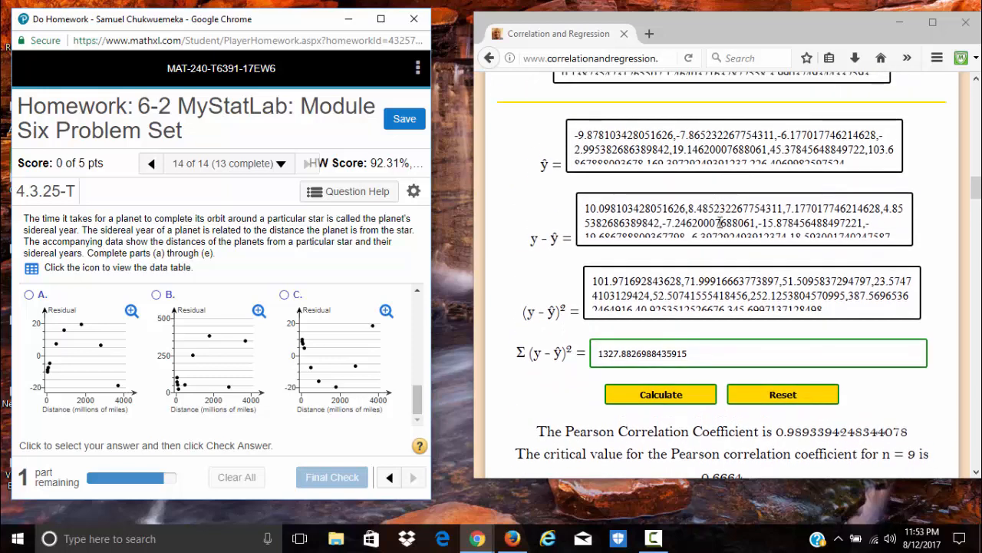
pyautogui.click(710, 225)
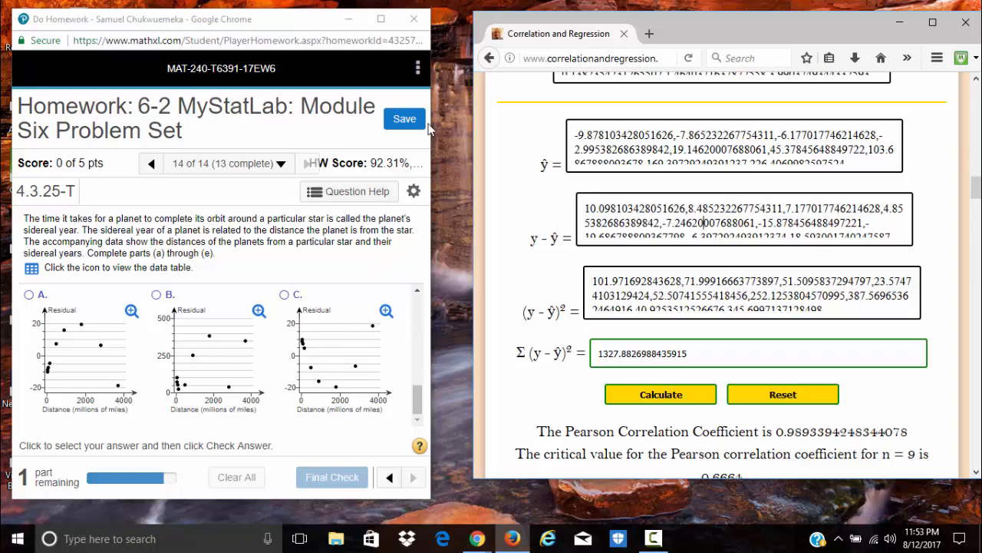
# Step: Open the homework's planet data table in StatCrunch
pyautogui.click(339, 196)
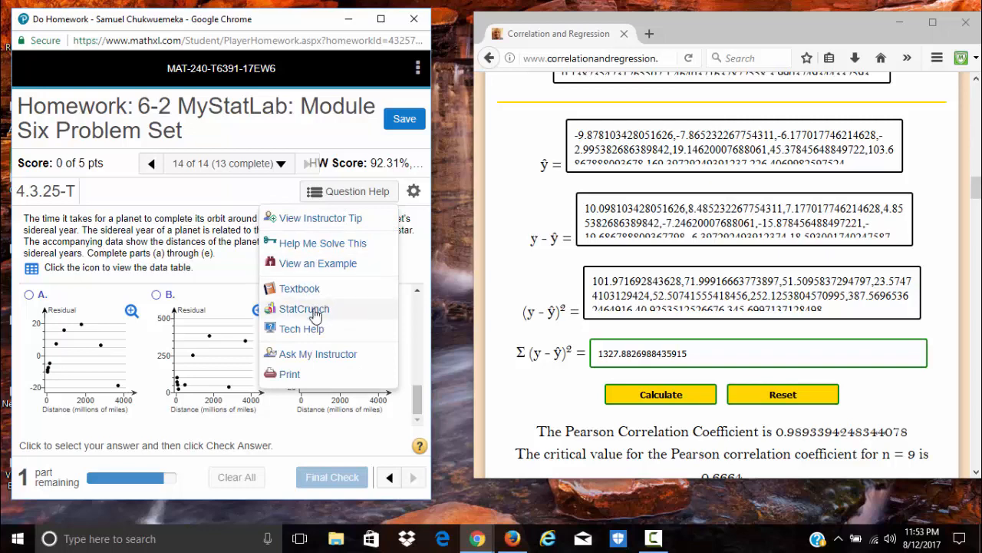
pyautogui.click(219, 281)
pyautogui.scroll(10, 230, 345)
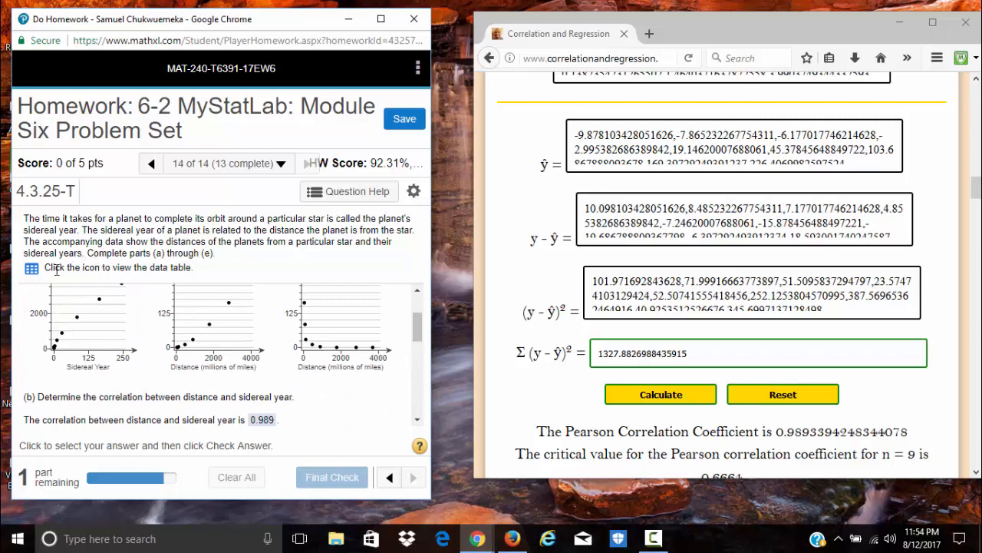
pyautogui.click(31, 268)
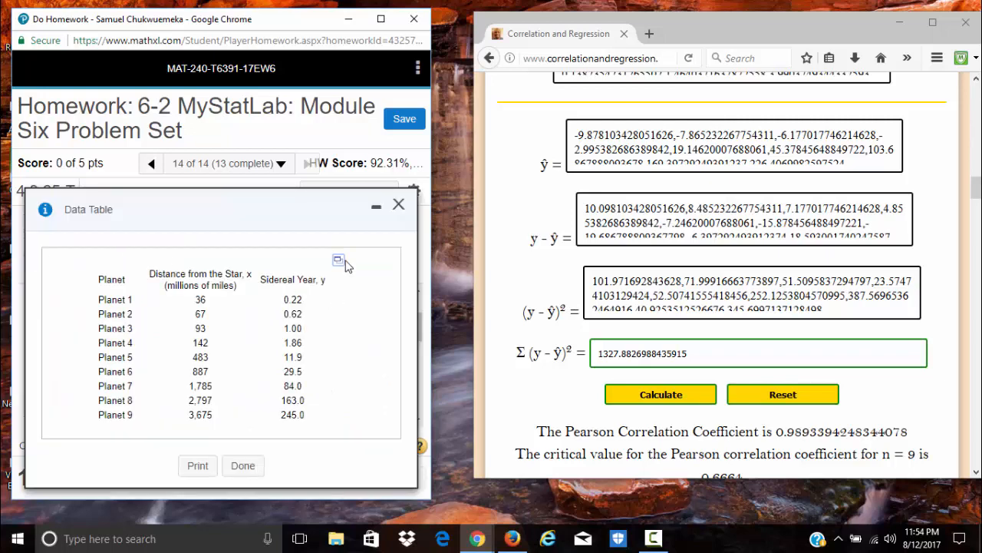
pyautogui.click(338, 261)
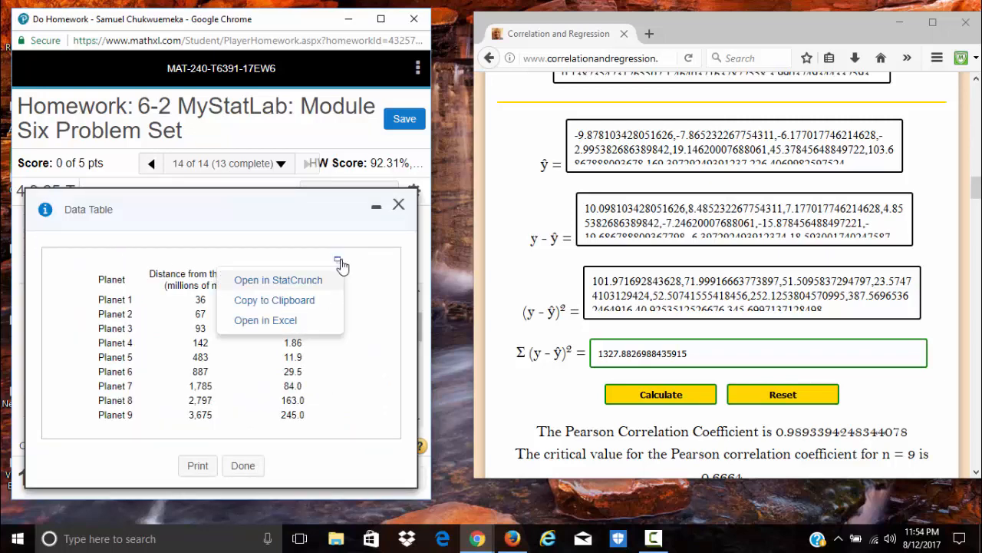
pyautogui.click(289, 286)
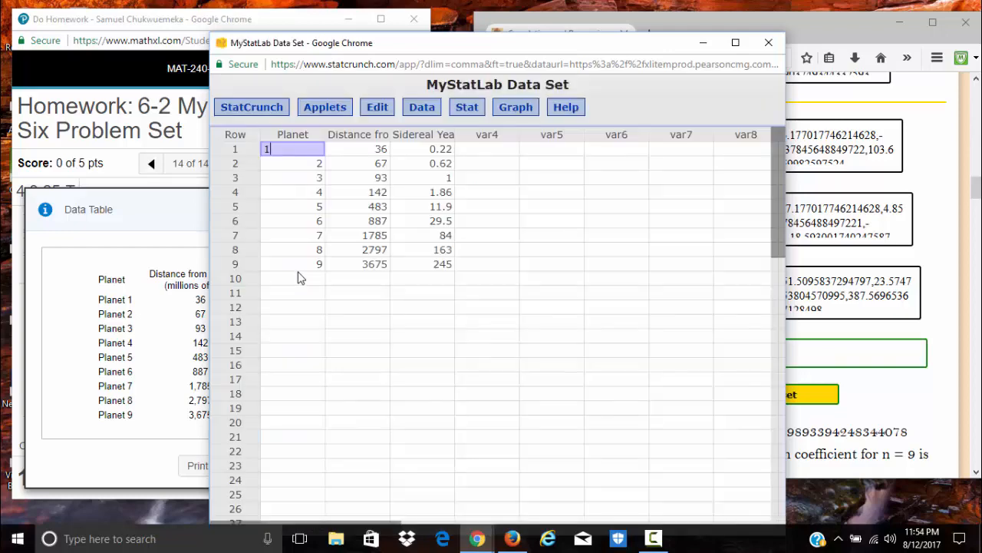
# Step: Arrange the StatCrunch data set and a narrowed regression calculator window side by side, keeping the planet data columns in view
pyautogui.moveTo(604, 52); pyautogui.dragTo(428, 28)
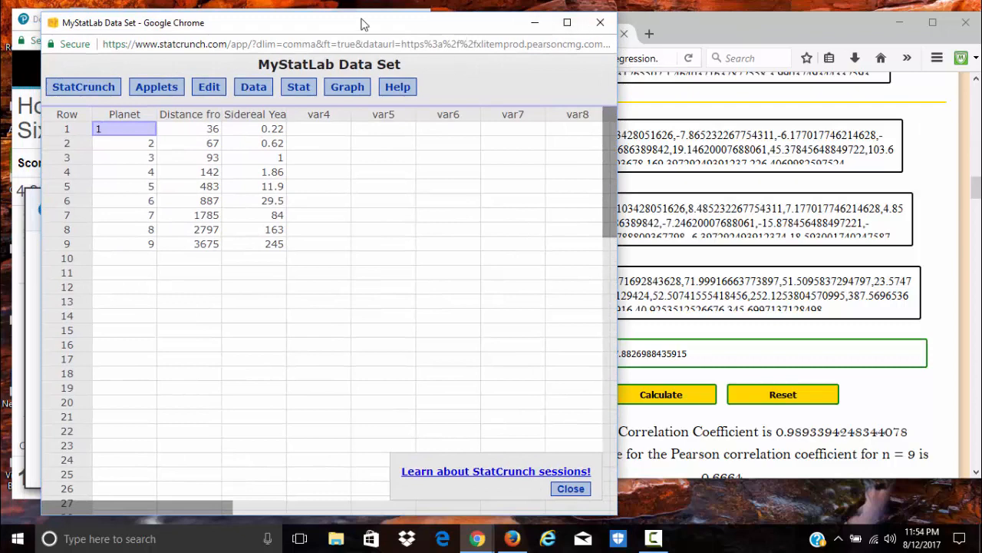
pyautogui.moveTo(363, 24); pyautogui.dragTo(169, 13)
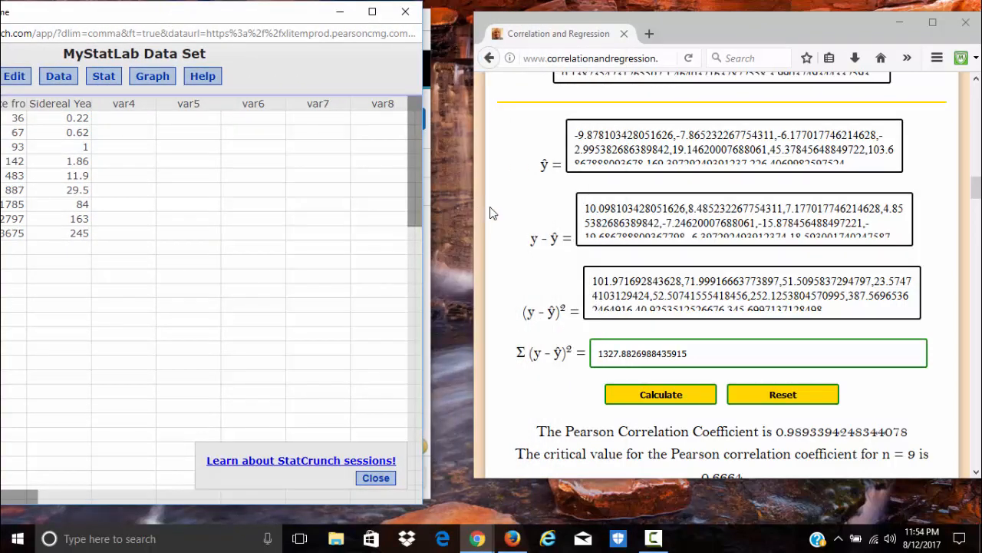
pyautogui.click(478, 209)
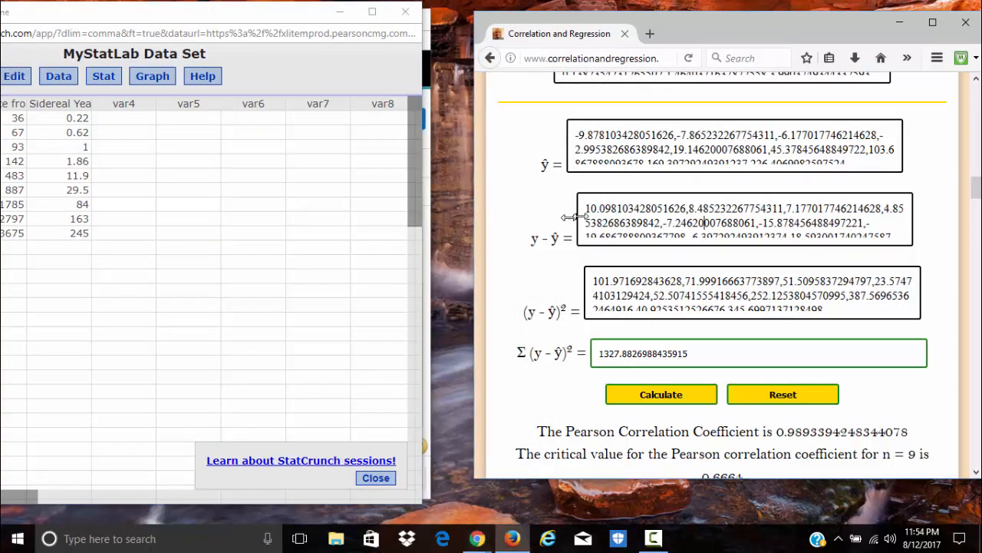
pyautogui.moveTo(571, 217); pyautogui.dragTo(541, 219)
pyautogui.click(141, 15)
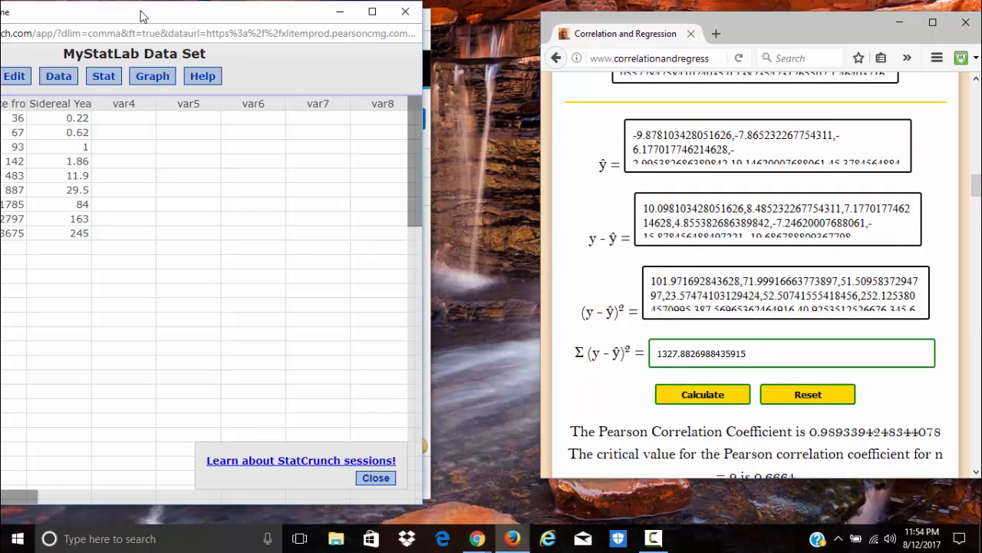
pyautogui.moveTo(141, 16); pyautogui.dragTo(248, 28)
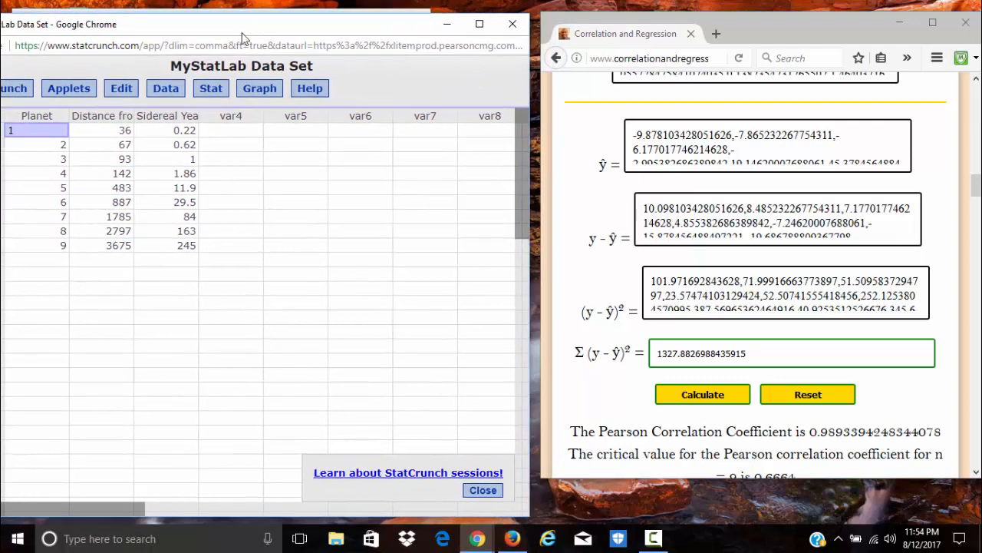
# Step: Name the var4 column residuals and enter 10.10, 8.49 and 7.18 for planets 1 to 3
pyautogui.click(243, 117)
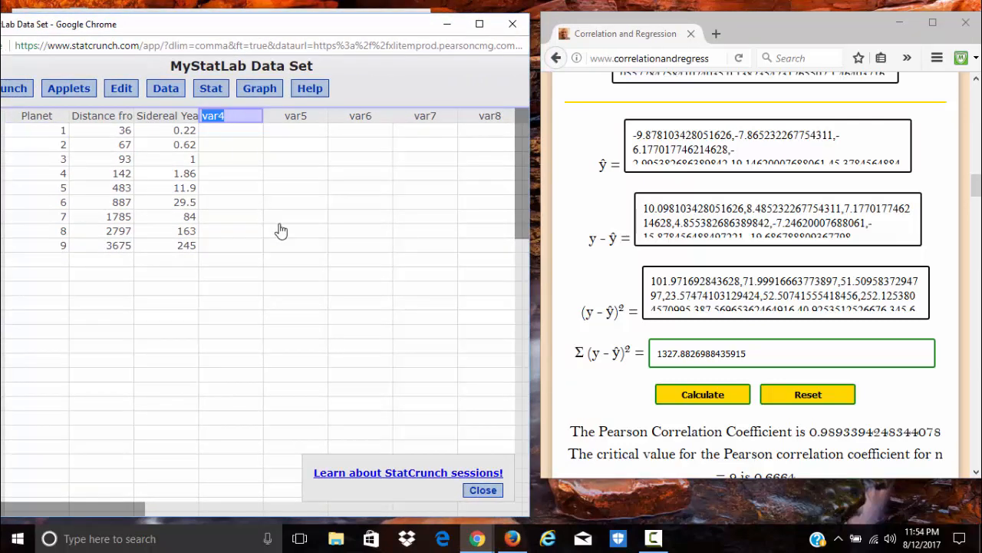
pyautogui.write('residuals')
pyautogui.click(228, 131)
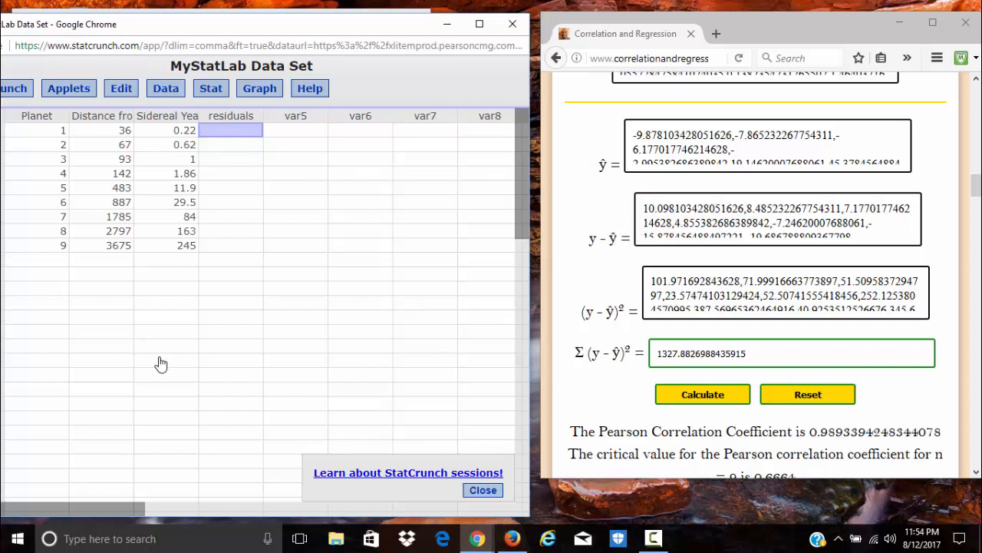
pyautogui.write('10.10')
pyautogui.press('Return')
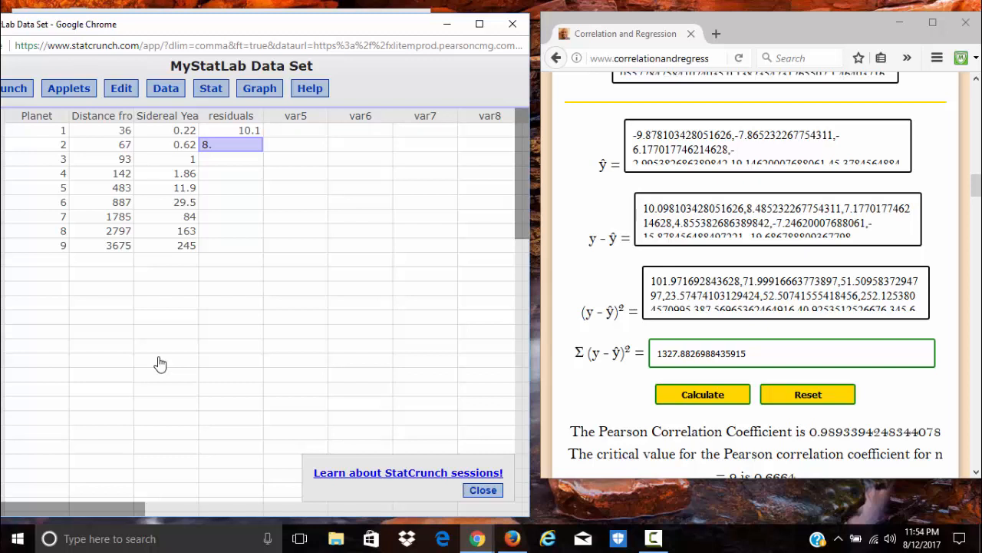
pyautogui.write('49')
pyautogui.press('Return')
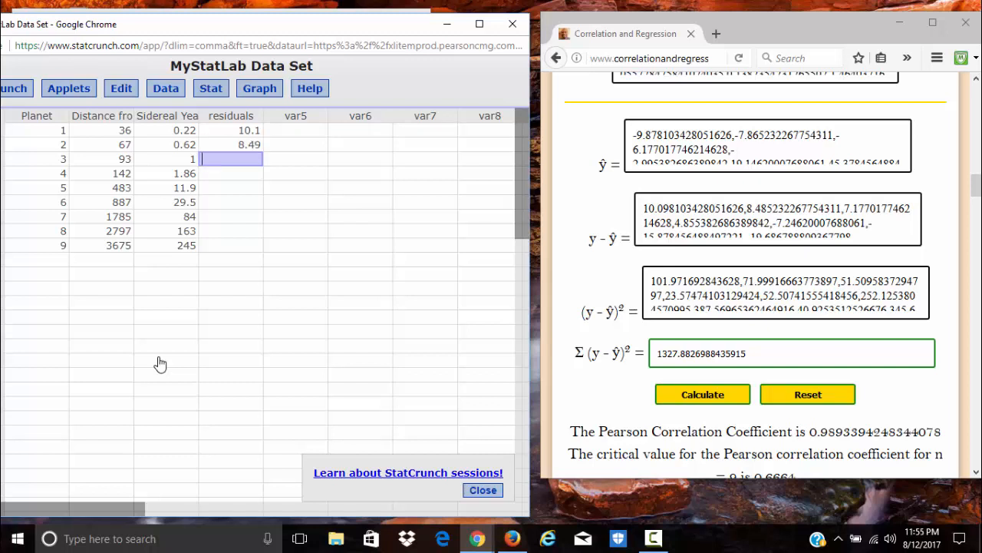
pyautogui.write('7.18')
pyautogui.press('Return')
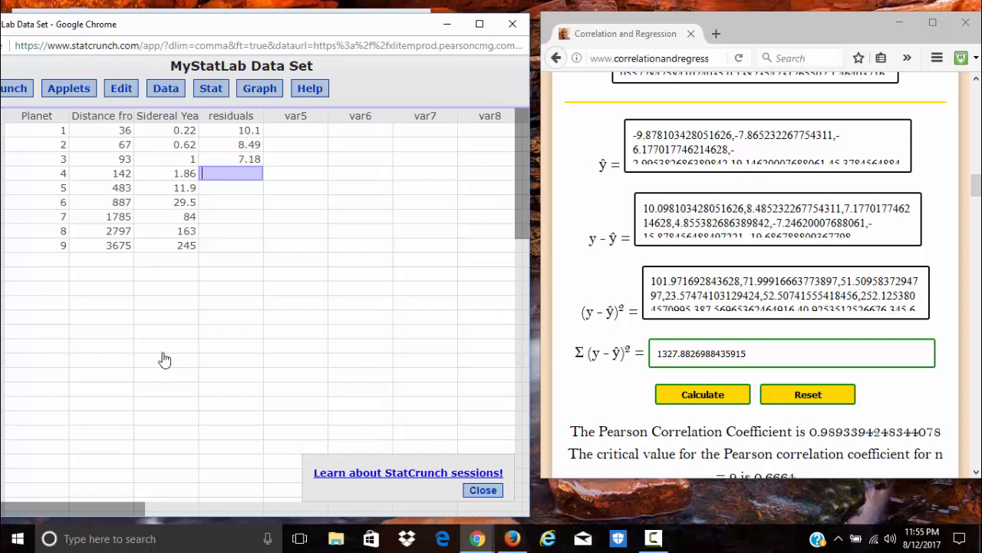
pyautogui.click(748, 208)
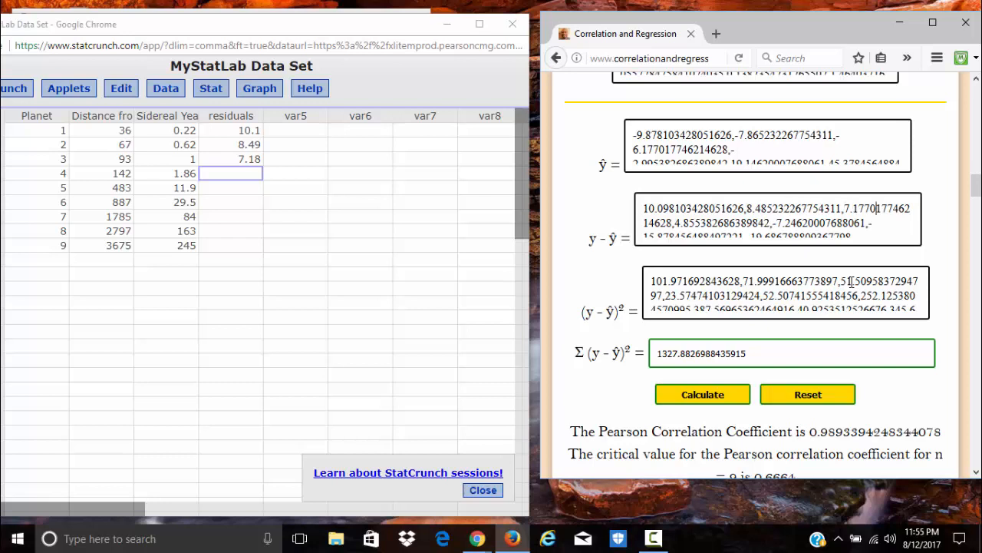
pyautogui.press('Right')
pyautogui.press('Right')
pyautogui.press('Right')
pyautogui.write('4')
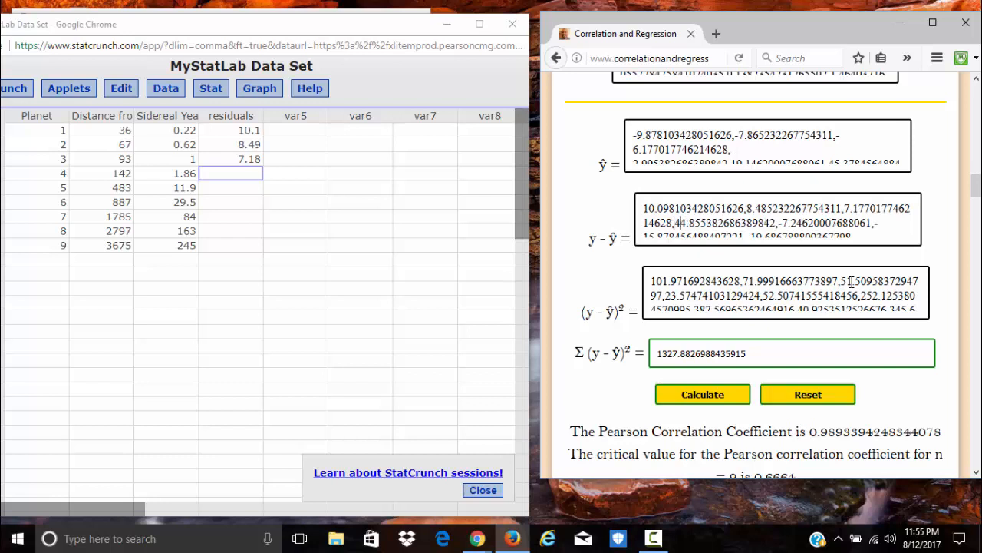
pyautogui.write('.')
pyautogui.press('BackSpace')
pyautogui.press('BackSpace')
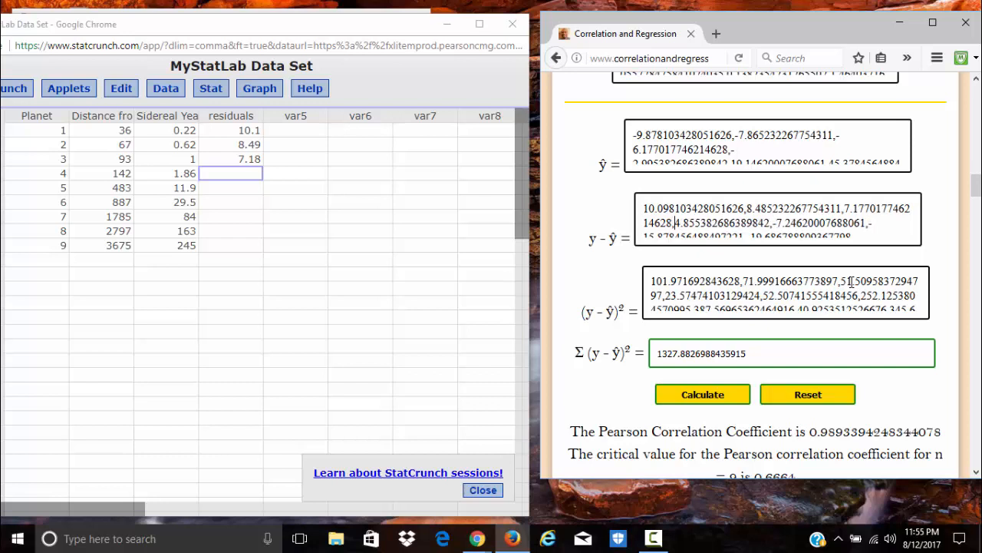
# Step: Enter the residuals 4.86 and -7.25 for planets 4 and 5
pyautogui.click(227, 173)
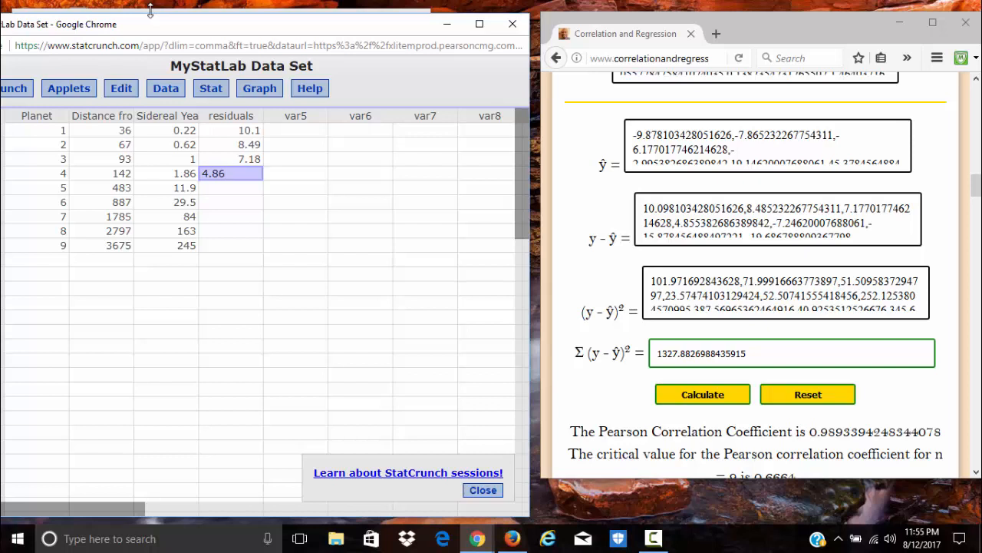
pyautogui.write('4.86')
pyautogui.press('Return')
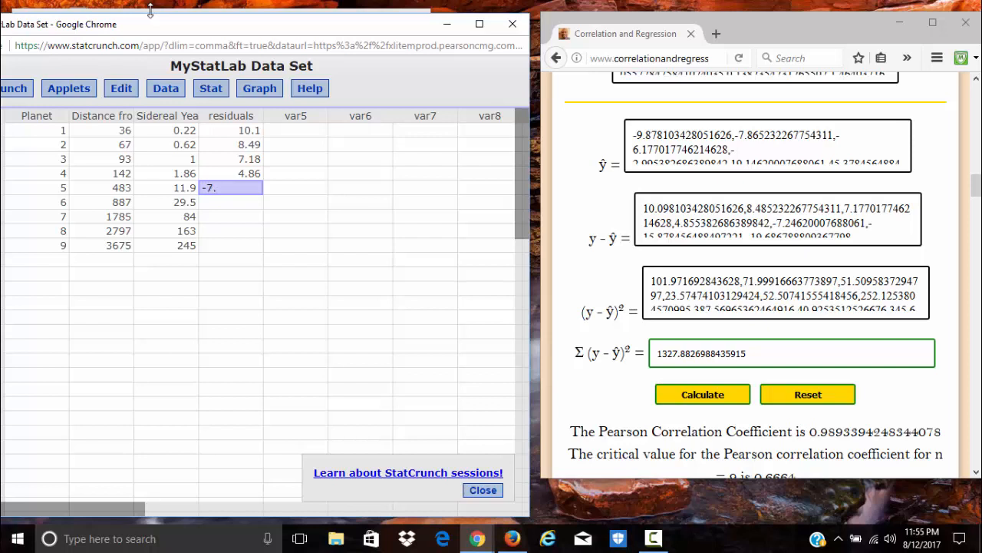
pyautogui.write('-7.25')
pyautogui.press('Return')
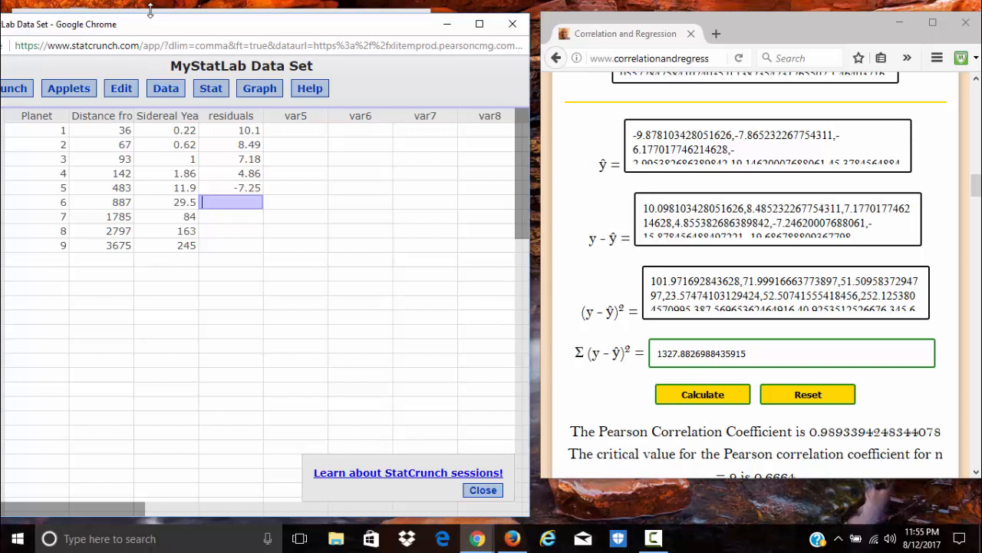
# Step: Reveal more of the calculator's y − ŷ values and enter the residuals -15.88 and -19.69 for planets 6 and 7
pyautogui.click(882, 224)
pyautogui.press('Right')
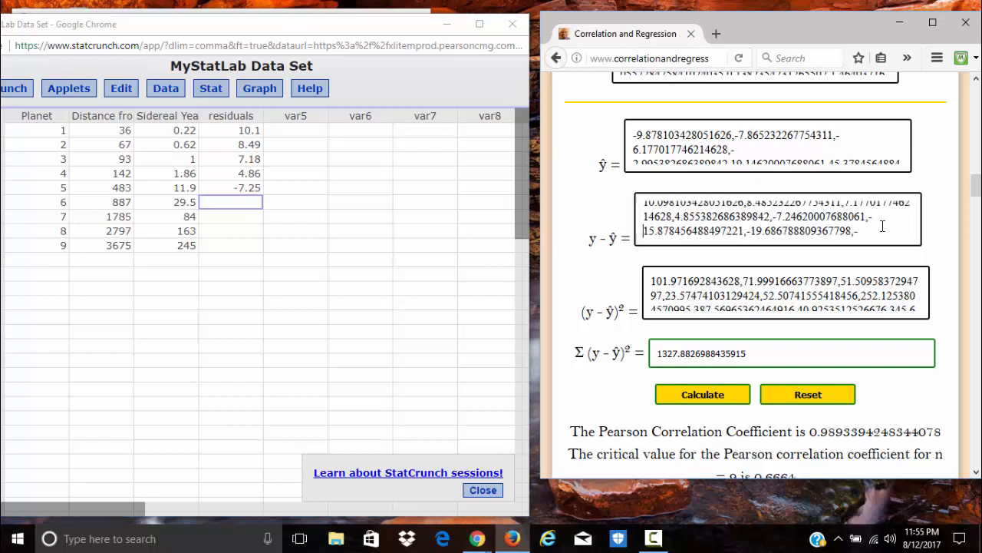
pyautogui.click(221, 203)
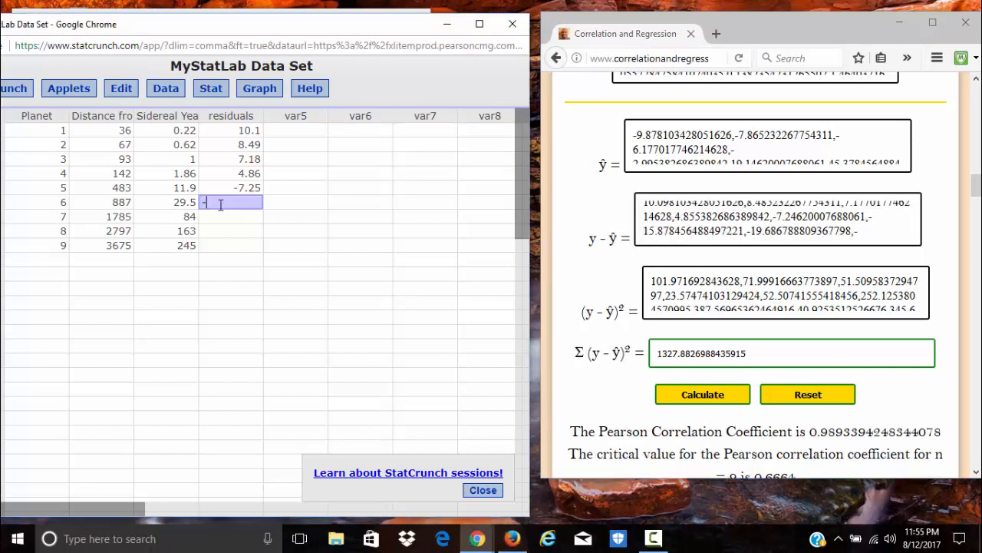
pyautogui.write('-15.88')
pyautogui.press('Return')
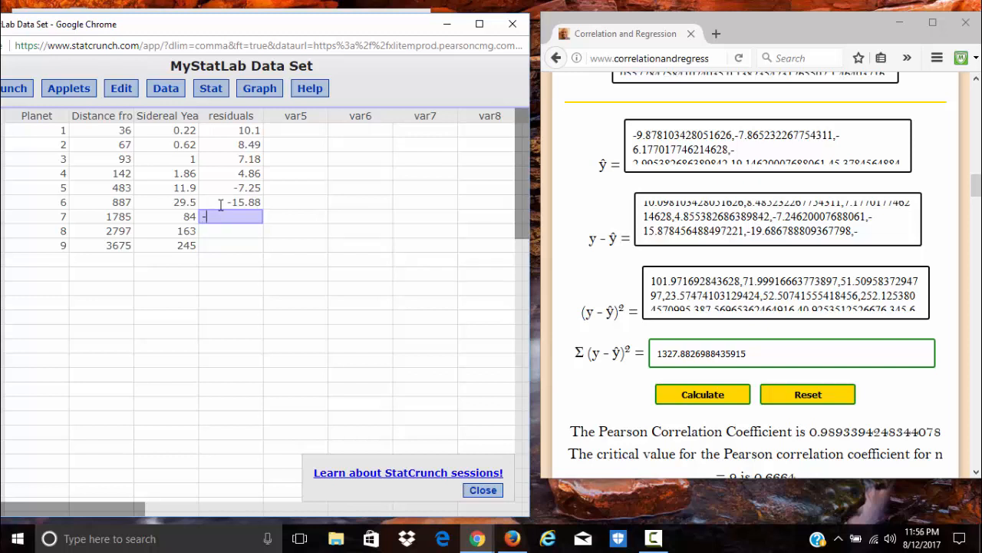
pyautogui.write('-19.69')
pyautogui.press('Return')
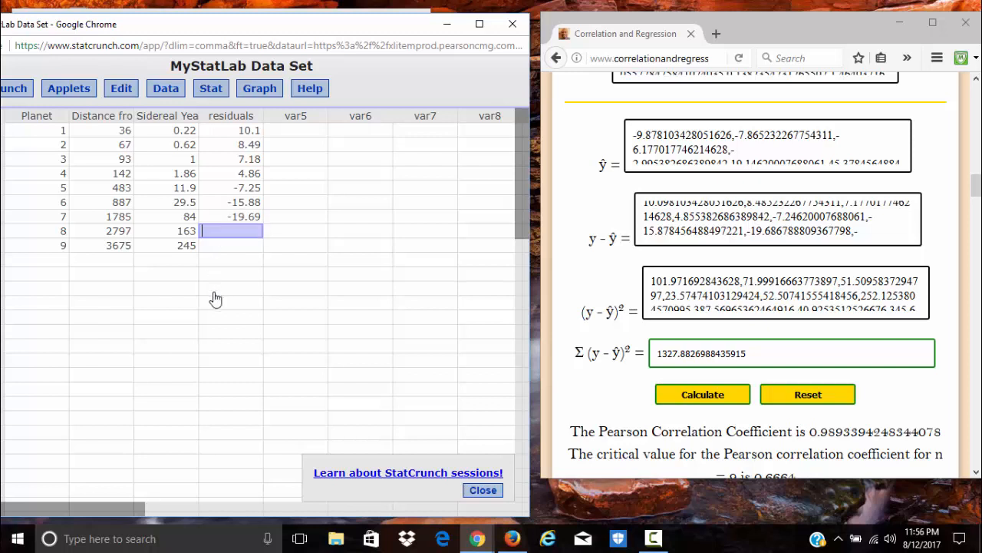
# Step: Reveal the last of the calculator's y − ŷ values and enter the residuals -6.4 and 18.59 for planets 8 and 9
pyautogui.click(880, 234)
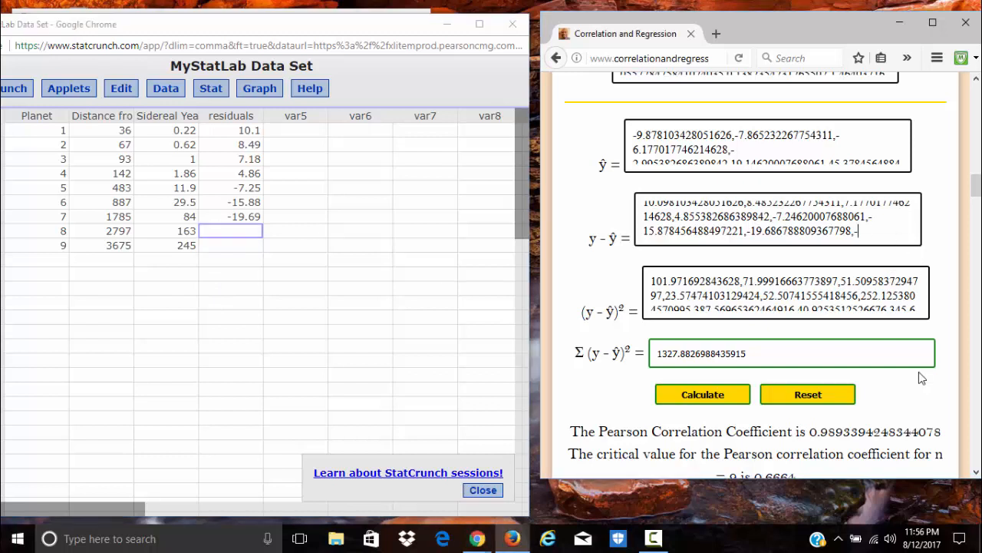
pyautogui.press('Down')
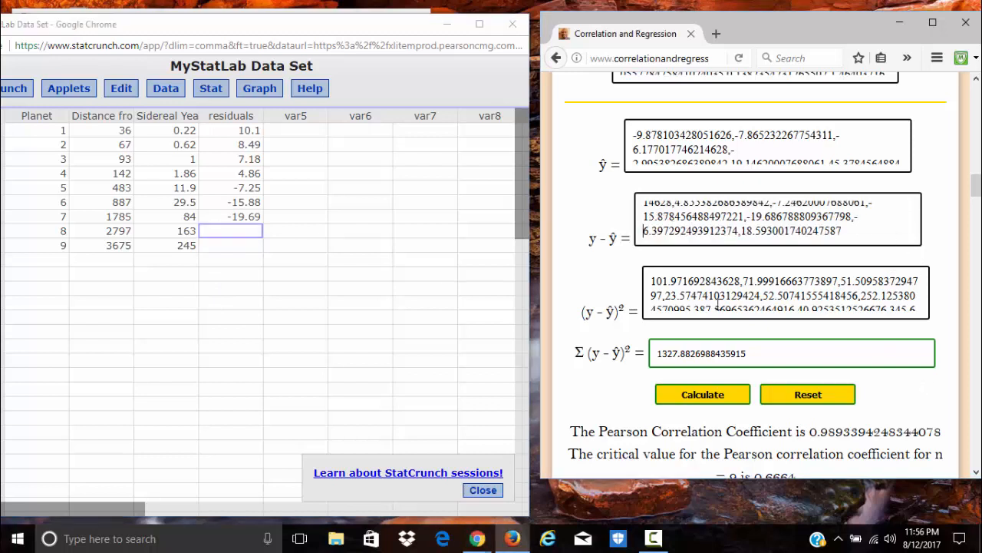
pyautogui.click(219, 232)
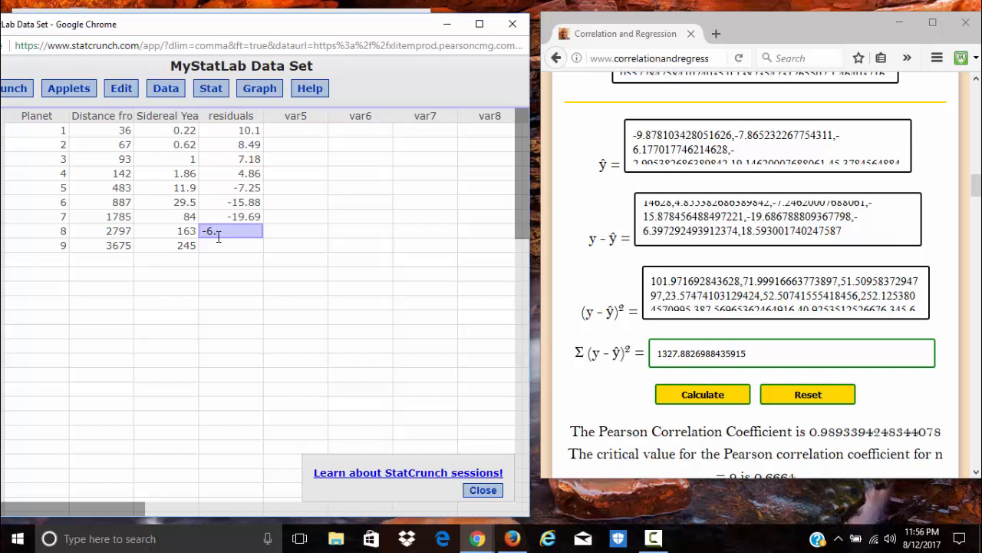
pyautogui.press('Return')
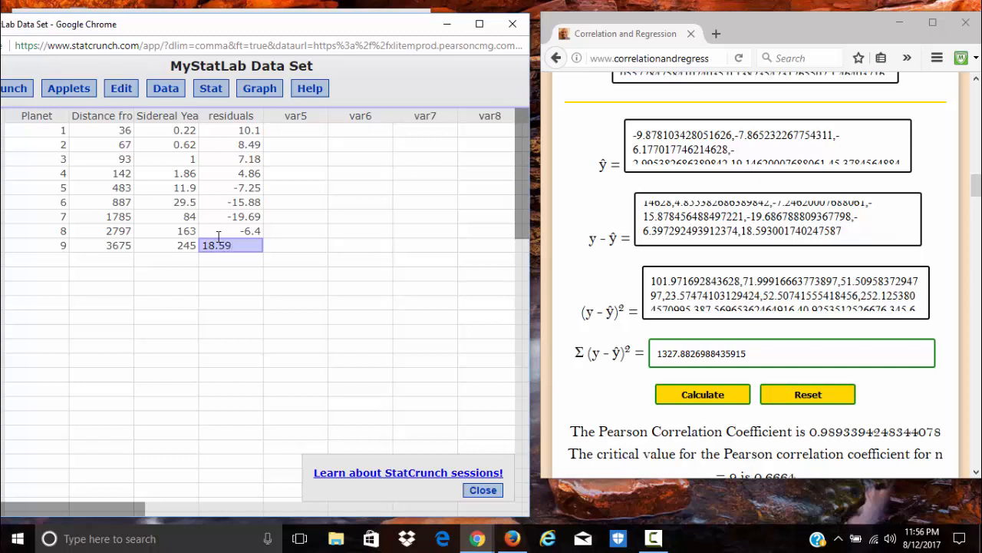
pyautogui.press('Return')
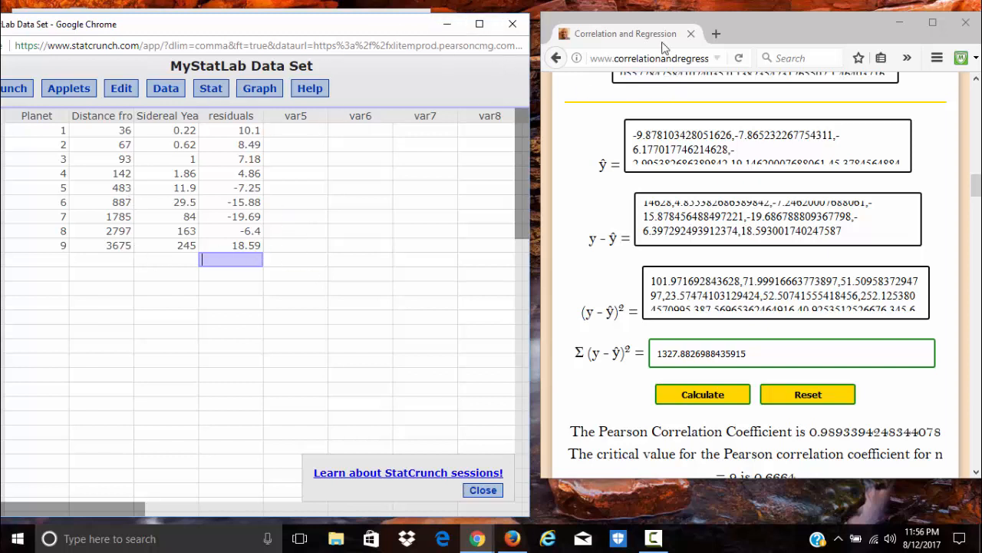
# Step: Minimize the regression calculator window and place the StatCrunch data set beside the homework window
pyautogui.click(904, 23)
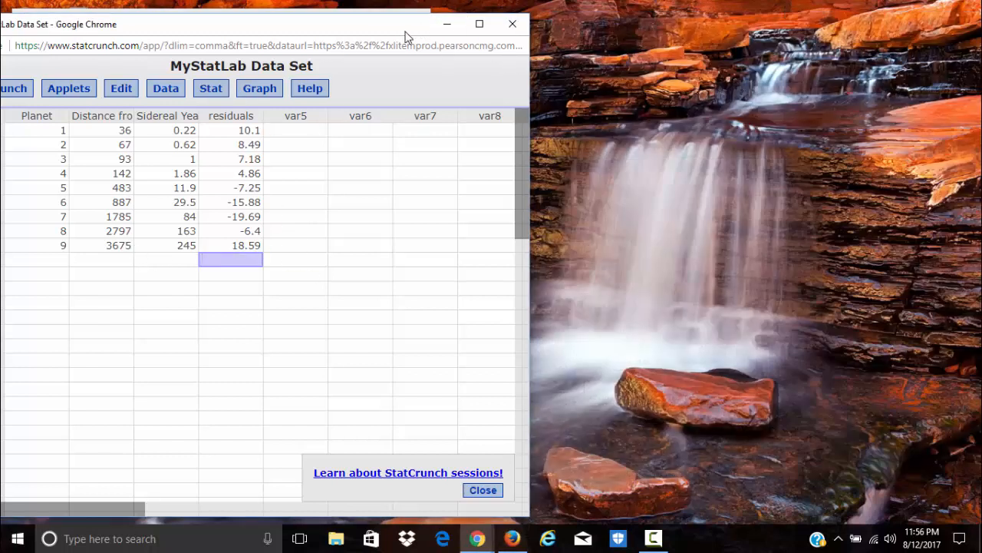
pyautogui.moveTo(424, 25); pyautogui.dragTo(868, 14)
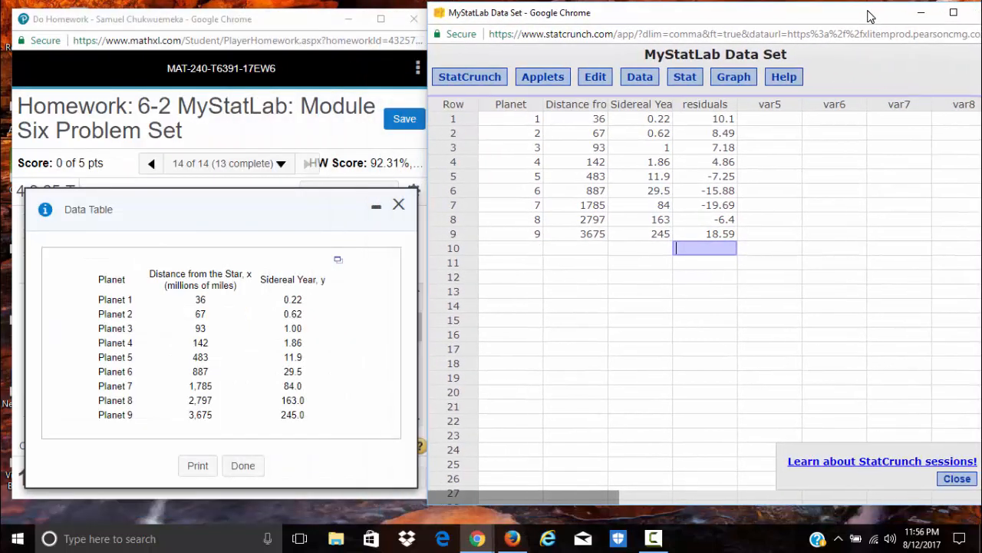
pyautogui.moveTo(666, 23)
pyautogui.mouseDown()
pyautogui.moveTo(687, 25)
pyautogui.moveTo(677, 22)
pyautogui.mouseUp()
# Step: Create a scatter plot with Distance from the Star, x (millions of miles) as the X variable and residuals as the Y variable
pyautogui.click(746, 77)
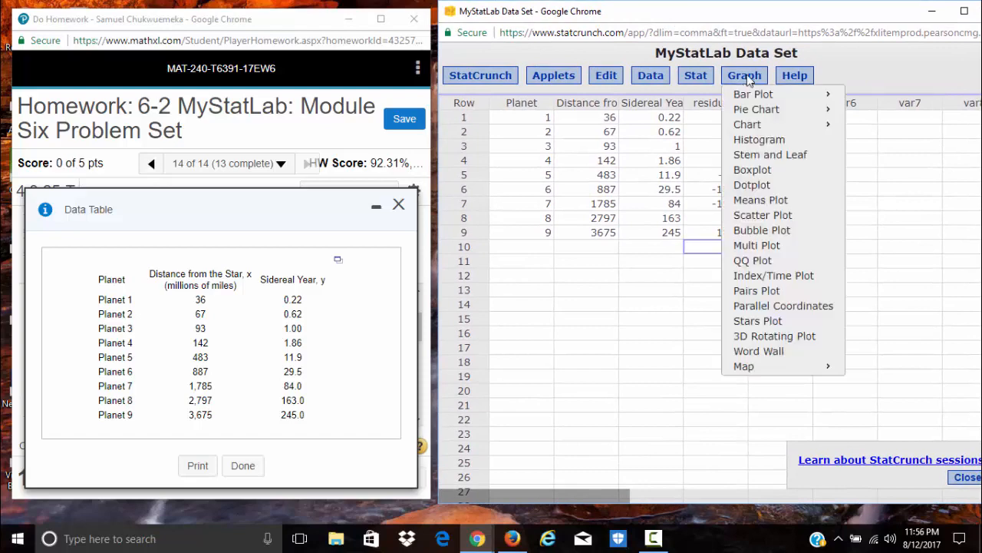
pyautogui.click(772, 220)
pyautogui.click(651, 107)
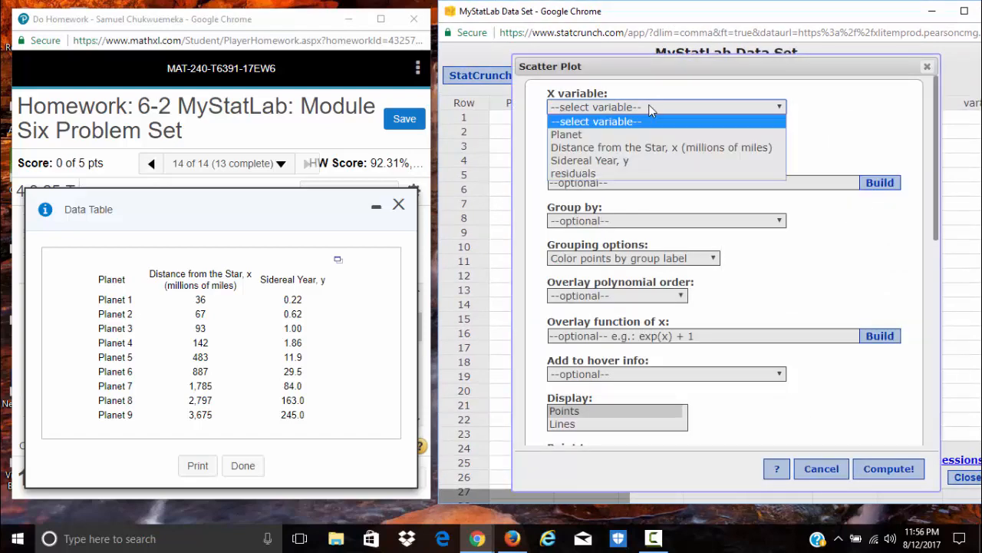
pyautogui.click(660, 150)
pyautogui.click(636, 146)
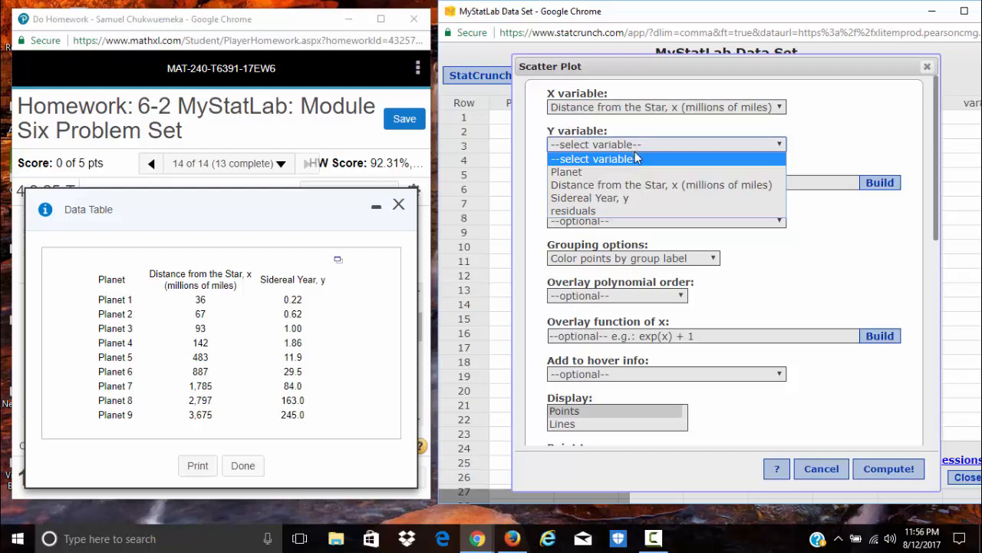
pyautogui.click(651, 211)
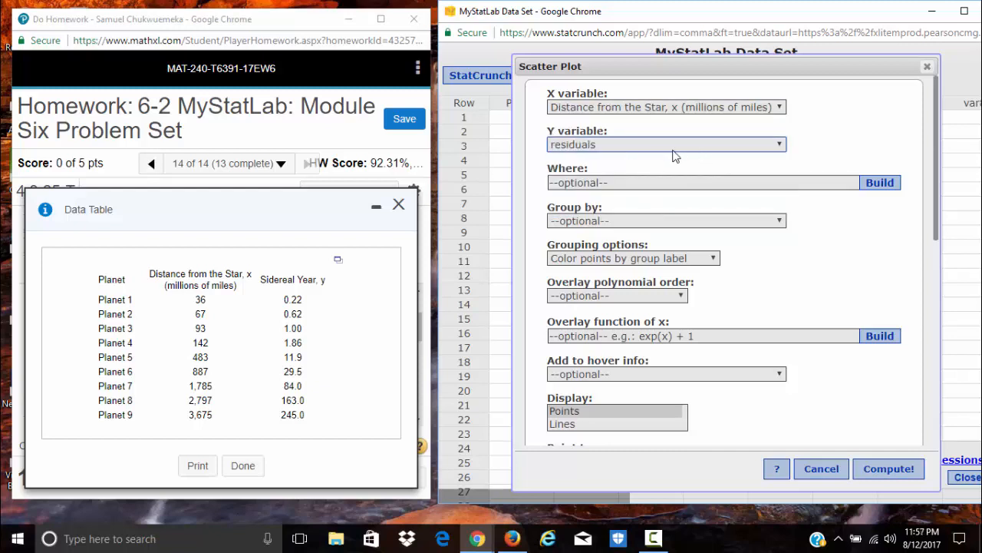
pyautogui.scroll(-6, 678, 325)
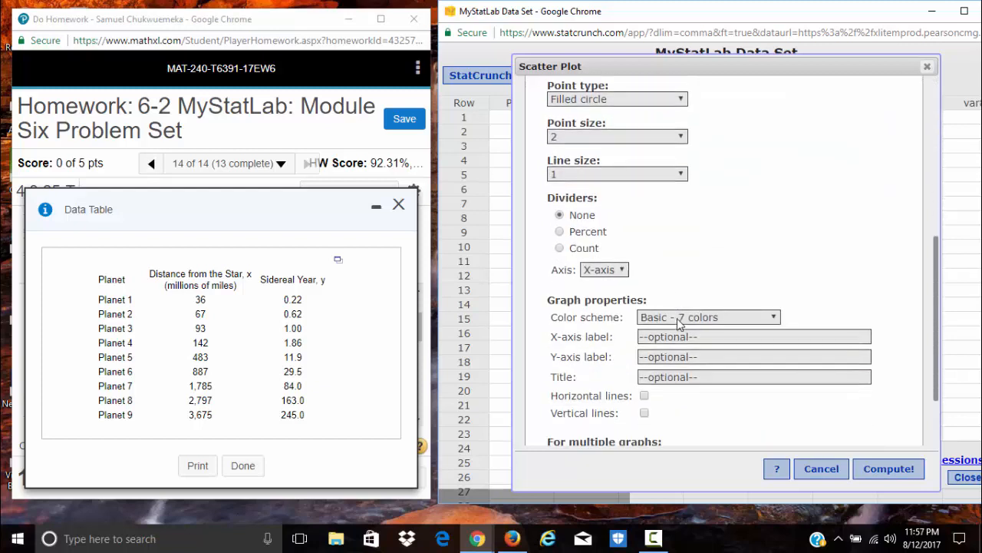
pyautogui.click(886, 469)
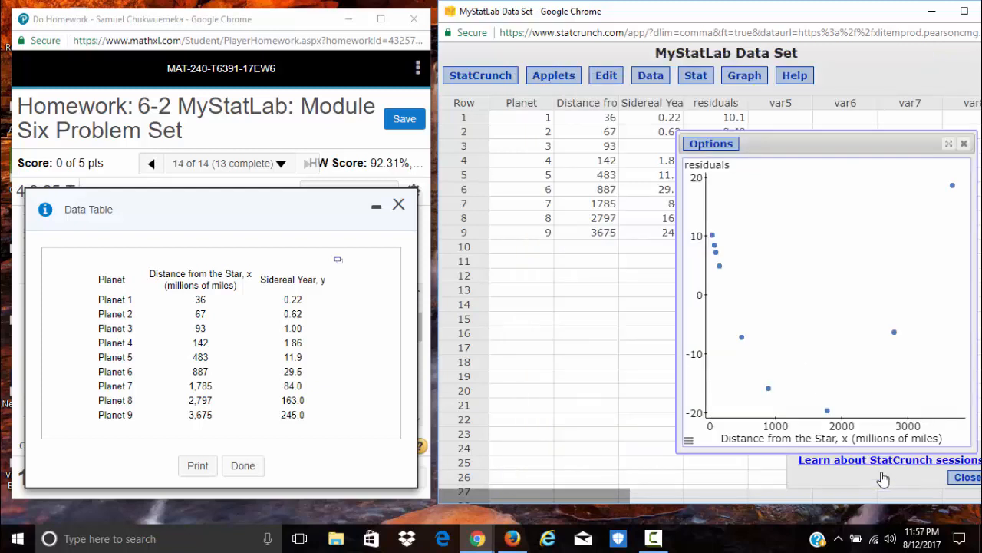
# Step: Arrange the residual plot alongside a widened homework window and close the homework's planet data table
pyautogui.moveTo(811, 141); pyautogui.dragTo(663, 144)
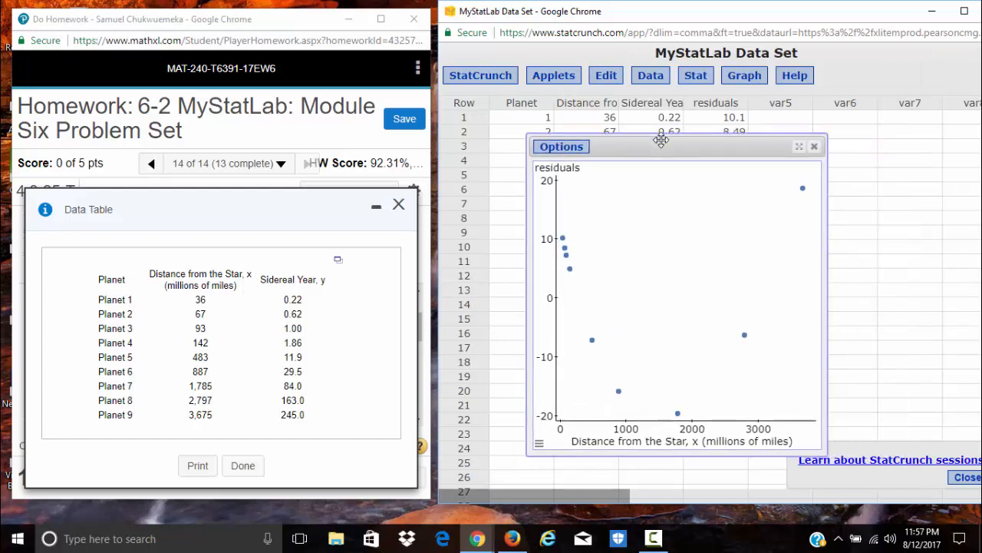
pyautogui.moveTo(439, 238); pyautogui.dragTo(550, 230)
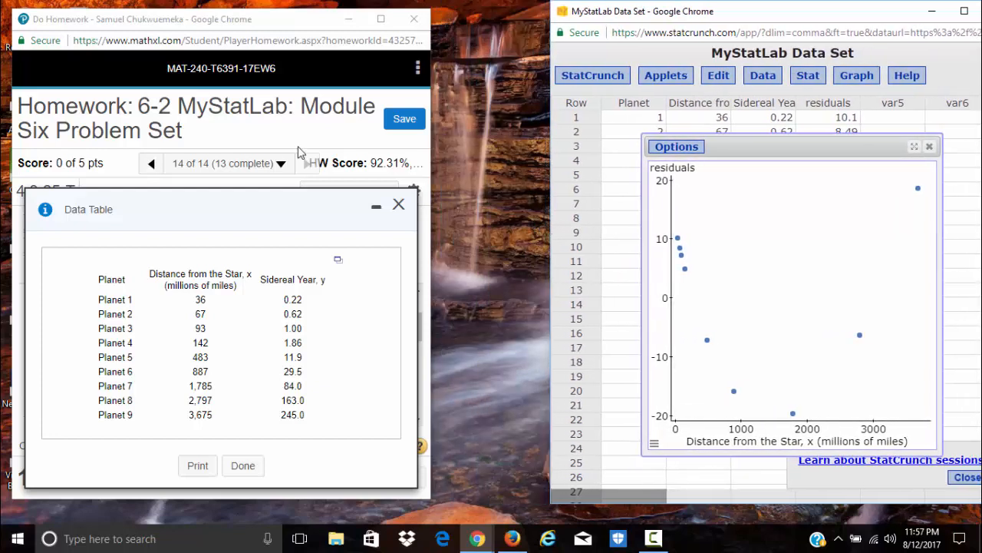
pyautogui.click(398, 204)
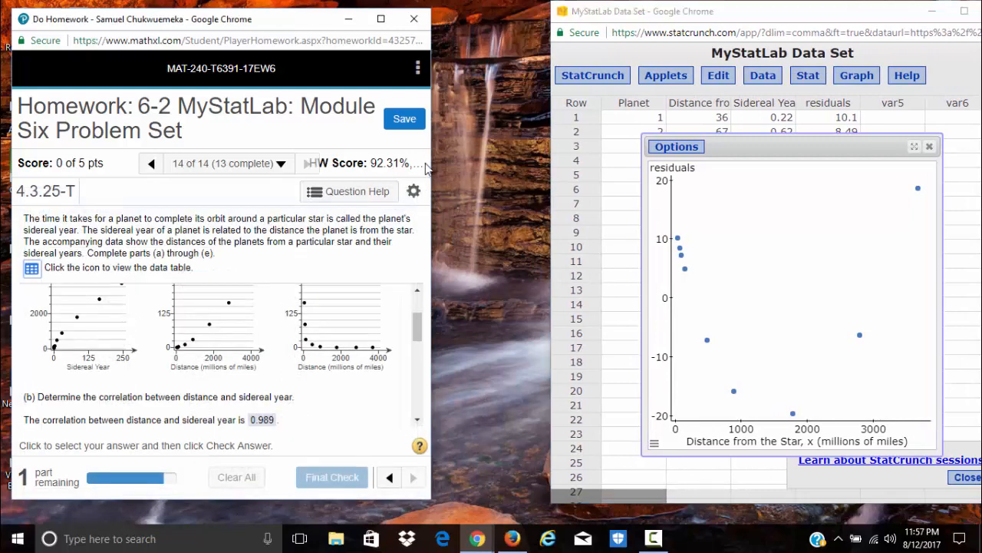
pyautogui.moveTo(431, 173); pyautogui.dragTo(499, 173)
# Step: Answer part (d) of question 14 with residual graph C, check the answer and dismiss the feedback
pyautogui.scroll(1, 307, 323)
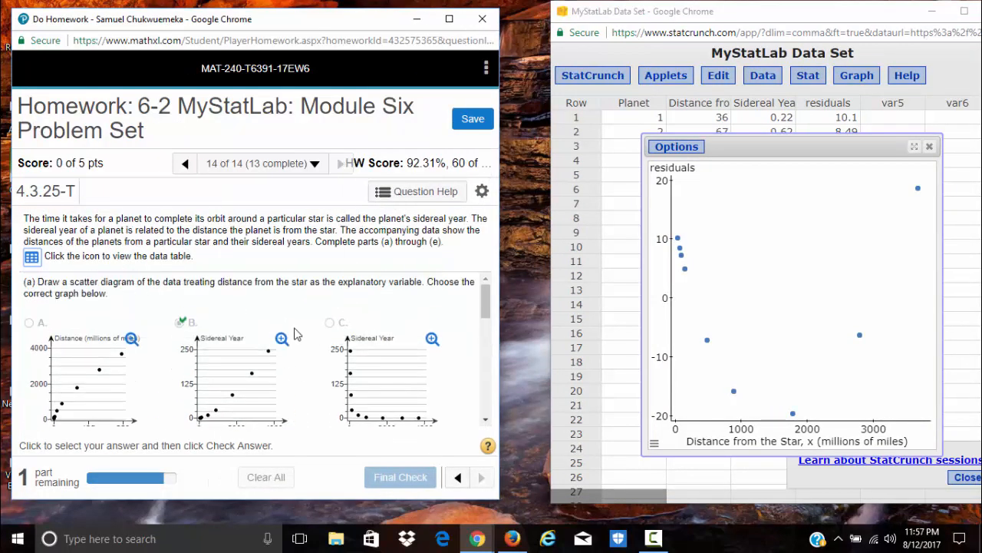
pyautogui.scroll(-2, 297, 334)
pyautogui.scroll(-5, 298, 333)
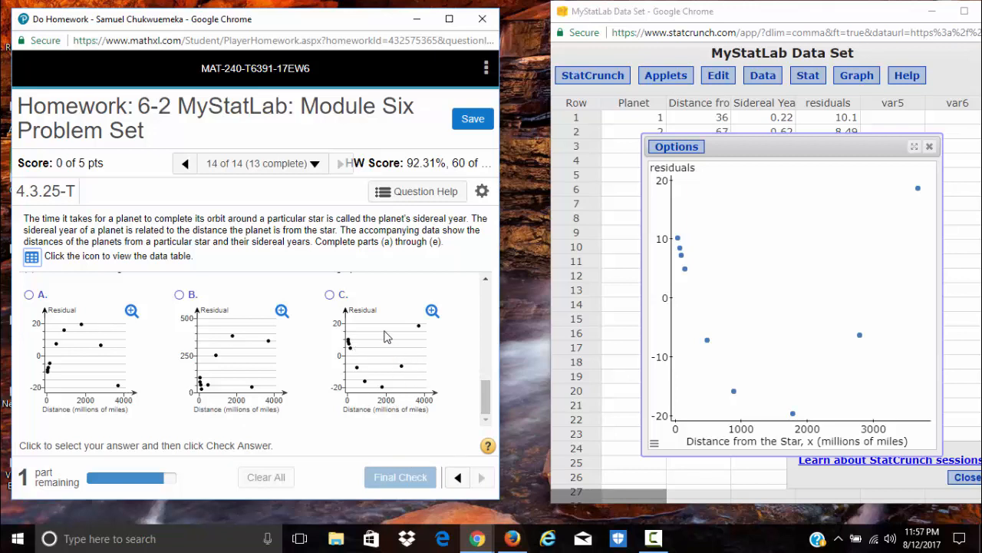
pyautogui.click(329, 296)
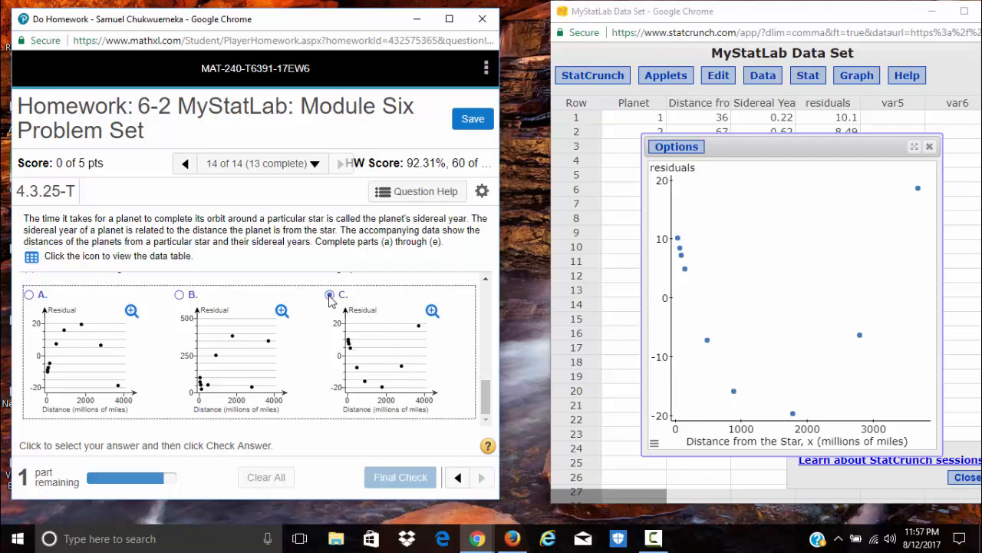
pyautogui.press('Return')
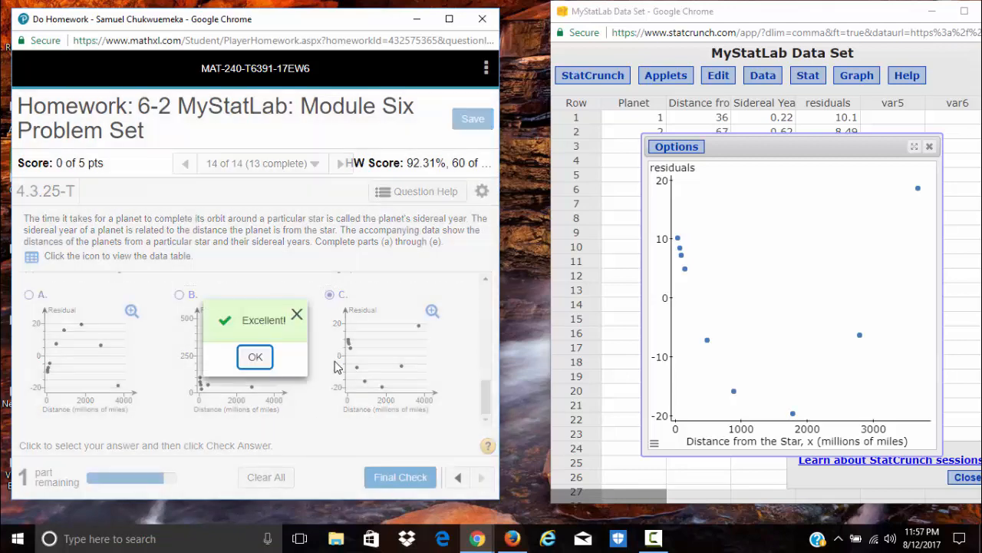
pyautogui.click(254, 356)
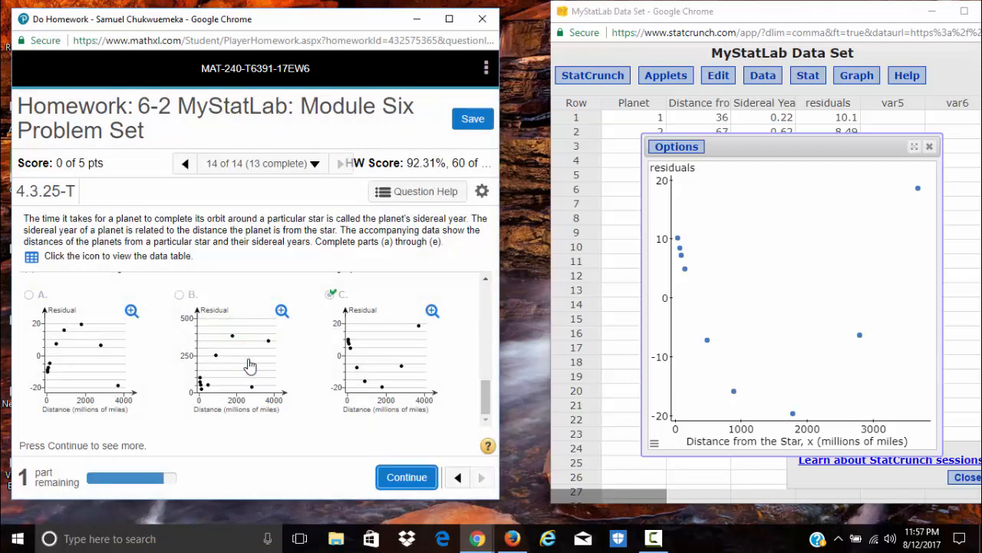
# Step: Continue to part (e), answer No to whether the least-squares regression line is a good model, and submit the final check
pyautogui.click(407, 489)
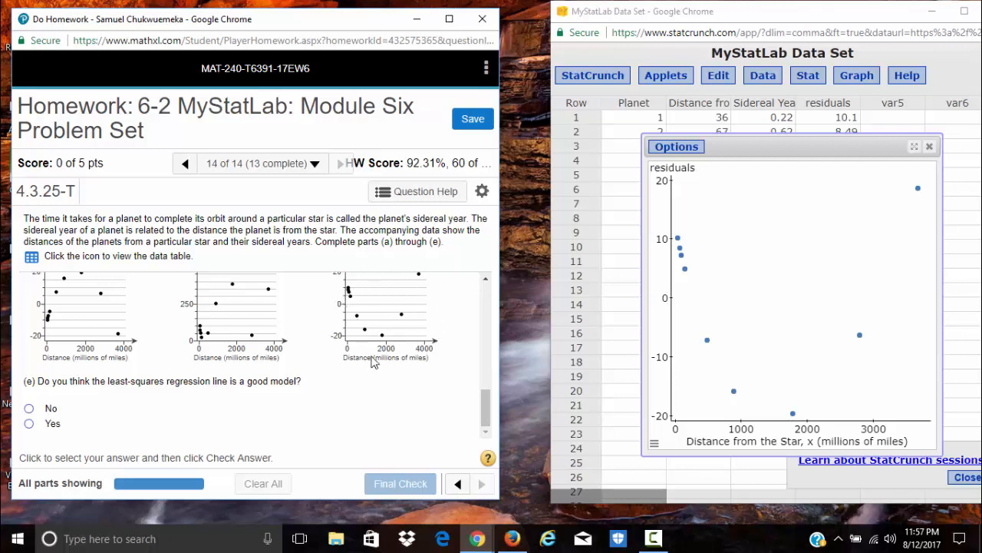
pyautogui.click(27, 411)
pyautogui.press('Return')
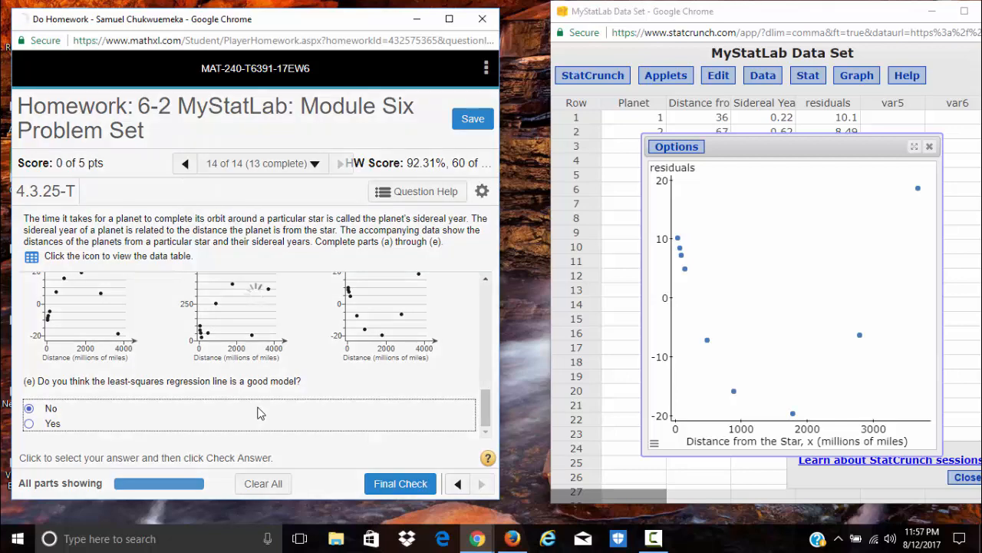
pyautogui.press('Return')
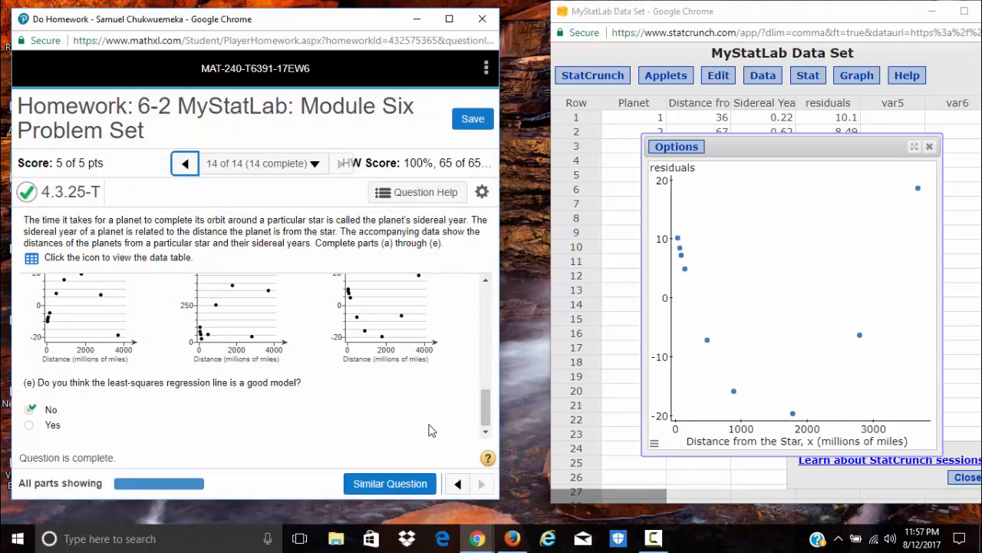
# Step: Review the completed question 14 and save the Module Six homework
pyautogui.scroll(1, 341, 403)
pyautogui.scroll(-1, 341, 403)
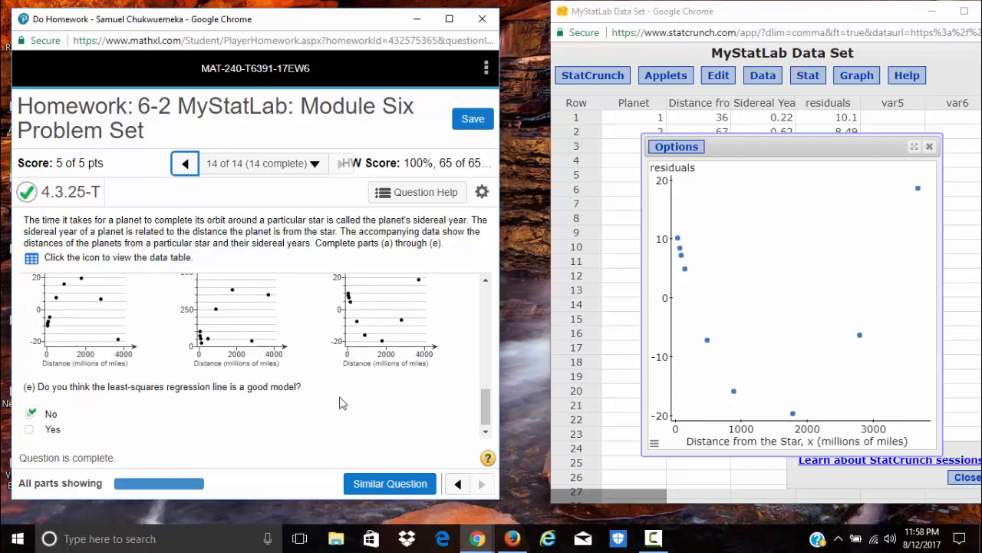
pyautogui.scroll(3, 342, 403)
pyautogui.scroll(-3, 342, 403)
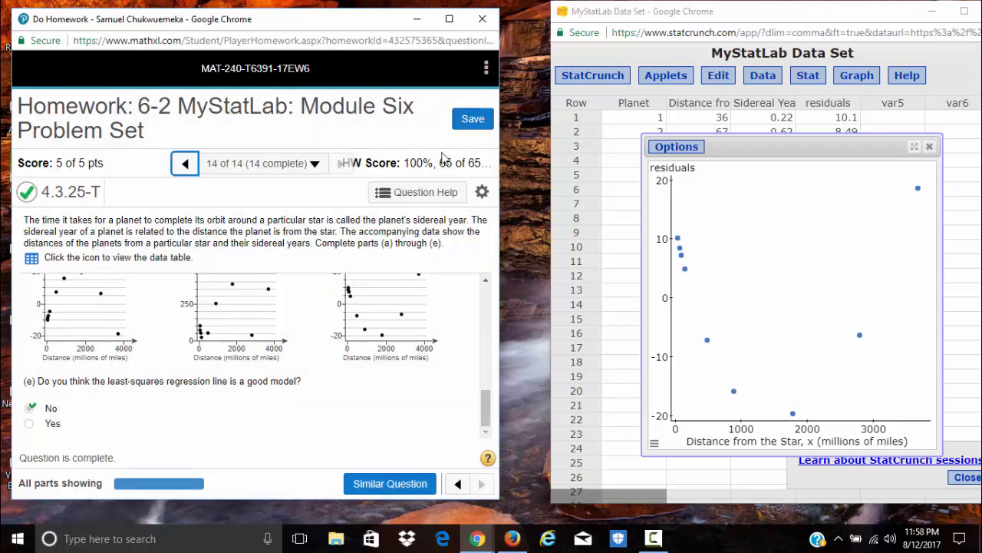
pyautogui.click(472, 123)
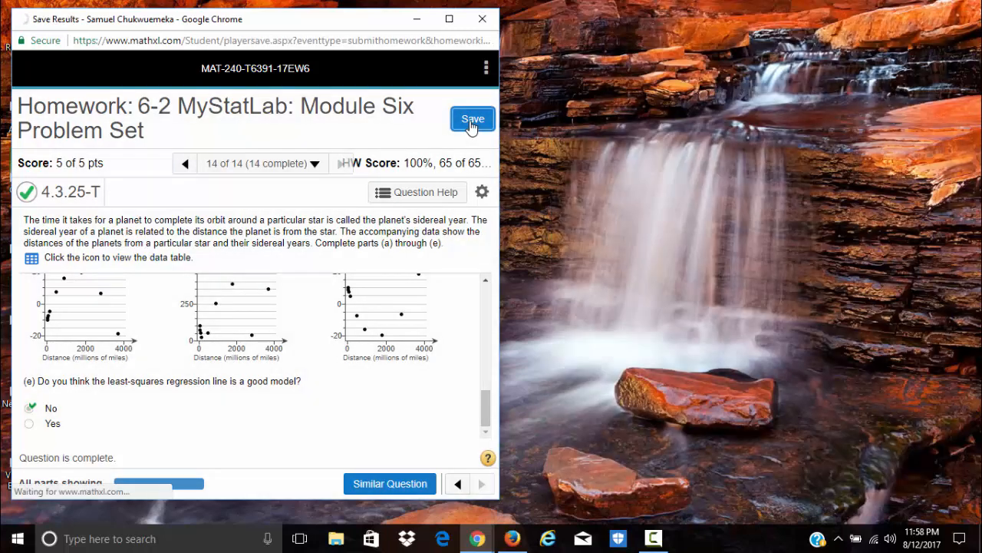